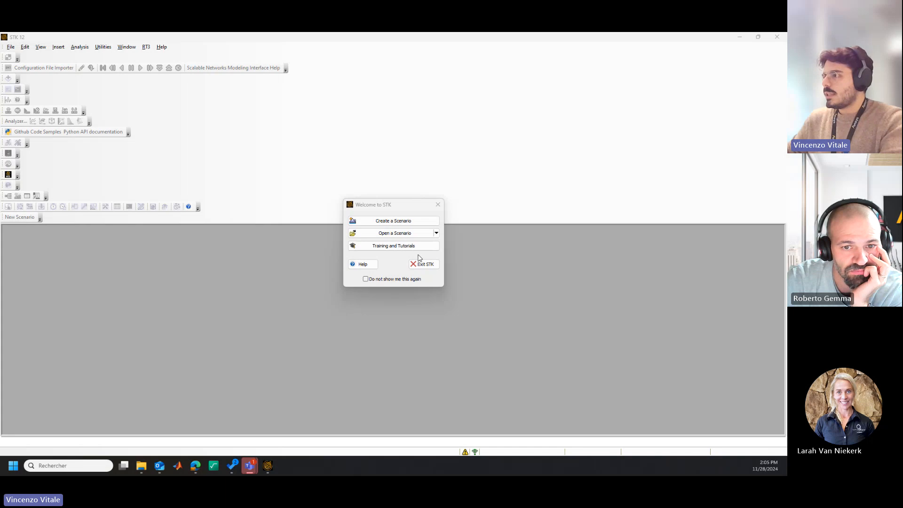
# - Start a new scenario named Image_Wshop and set its stop time to +21 day
pyautogui.click(423, 221)
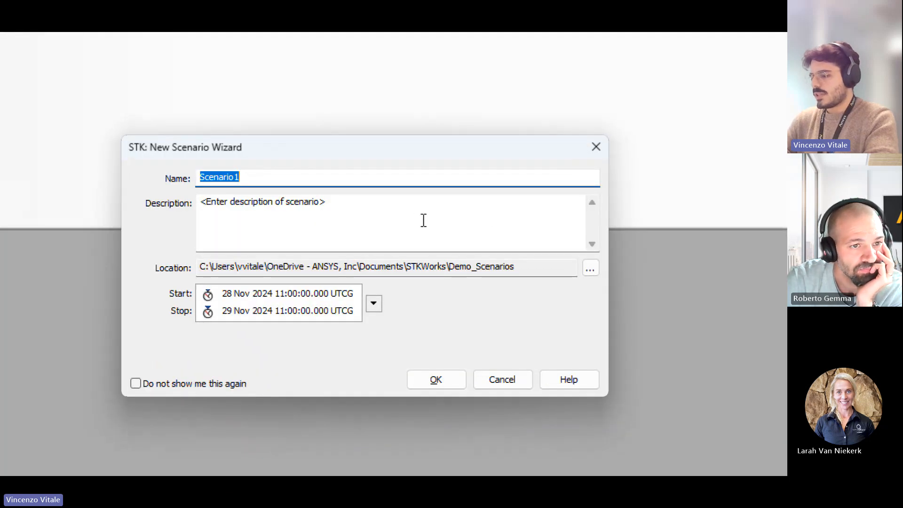
pyautogui.write('Imag')
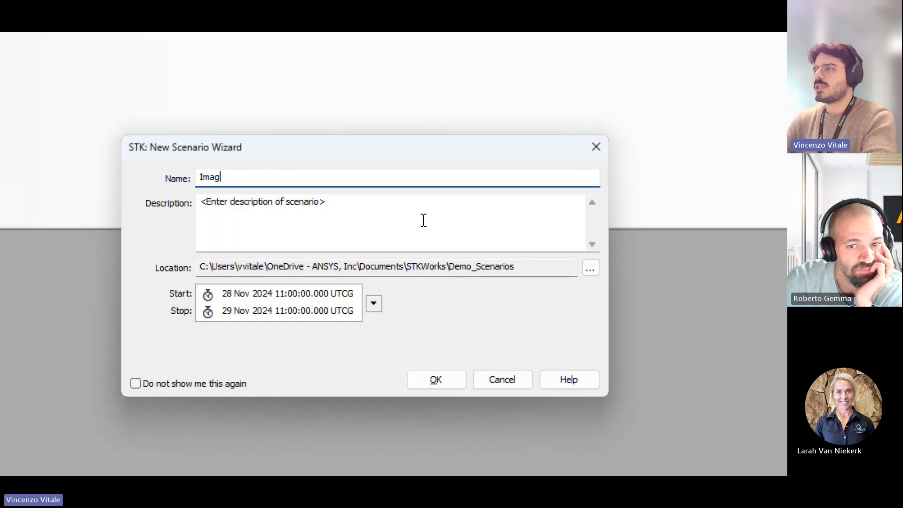
pyautogui.write('e_Wshop')
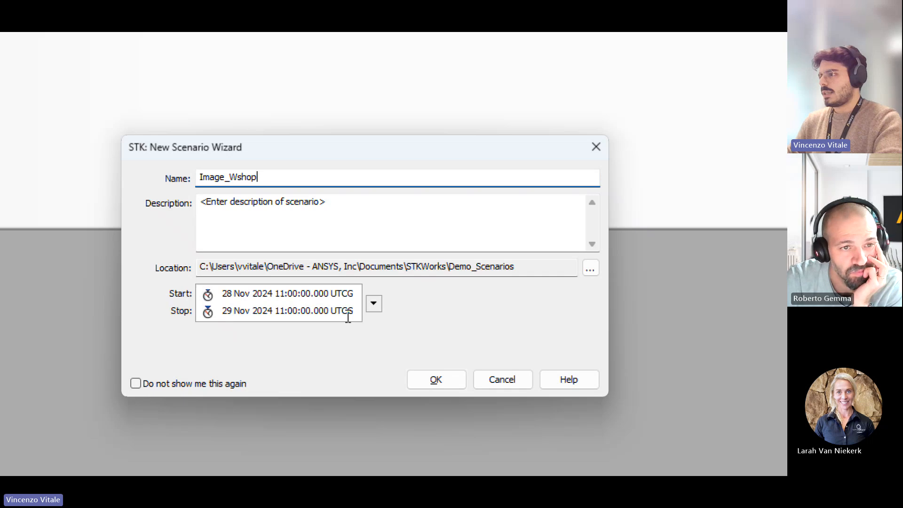
pyautogui.moveTo(354, 312); pyautogui.dragTo(218, 316)
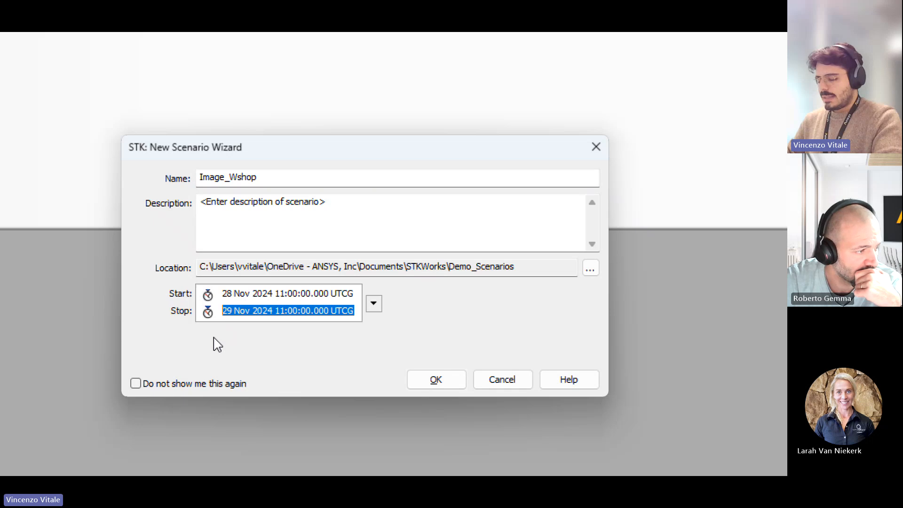
pyautogui.write('+')
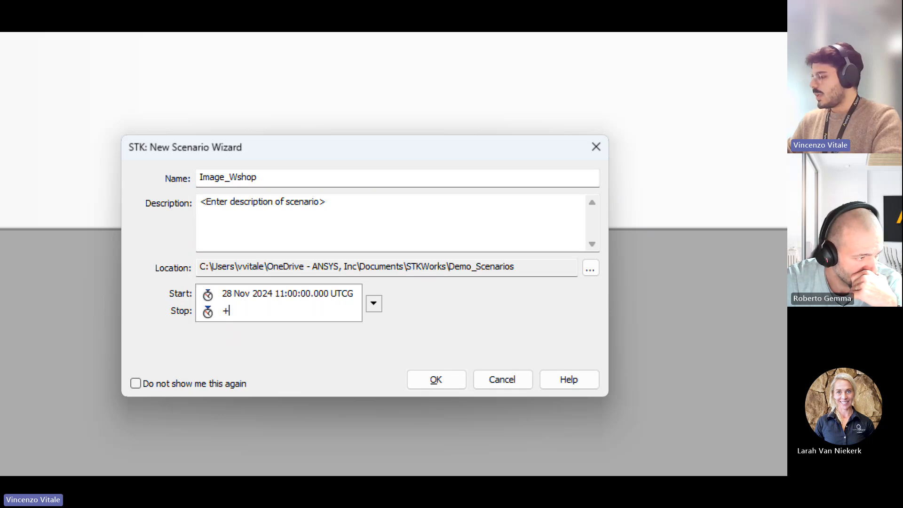
pyautogui.write('21 day')
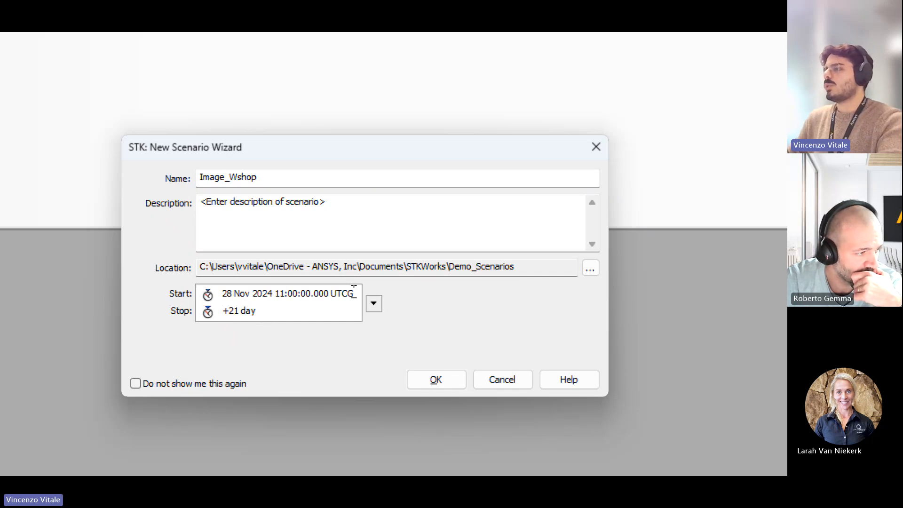
pyautogui.moveTo(353, 291); pyautogui.dragTo(330, 293)
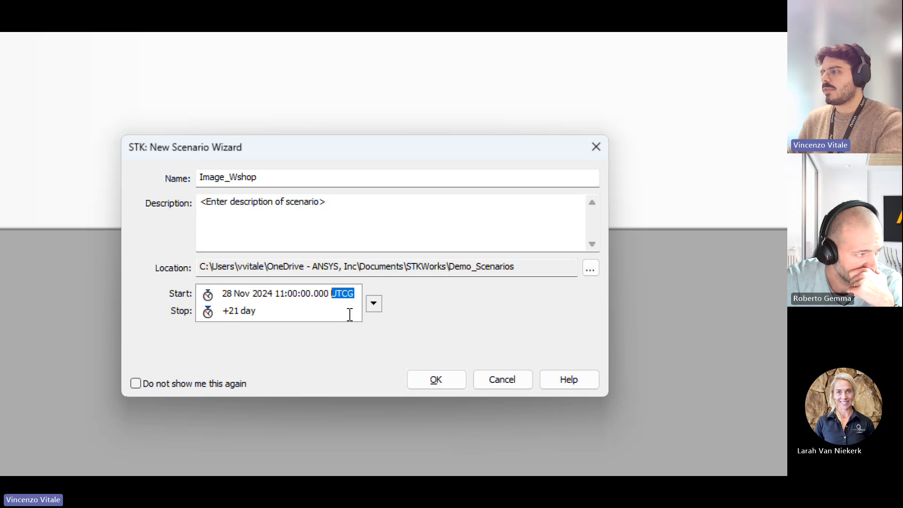
pyautogui.click(374, 305)
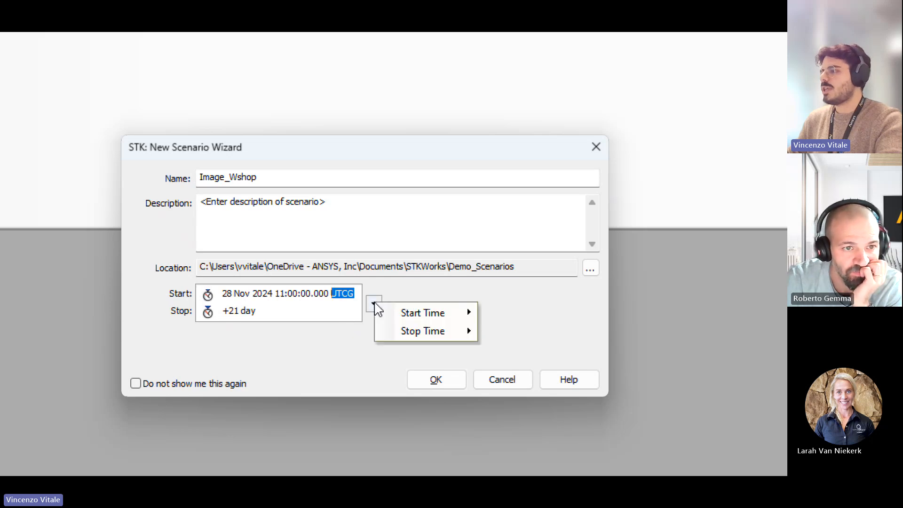
pyautogui.moveTo(441, 335)
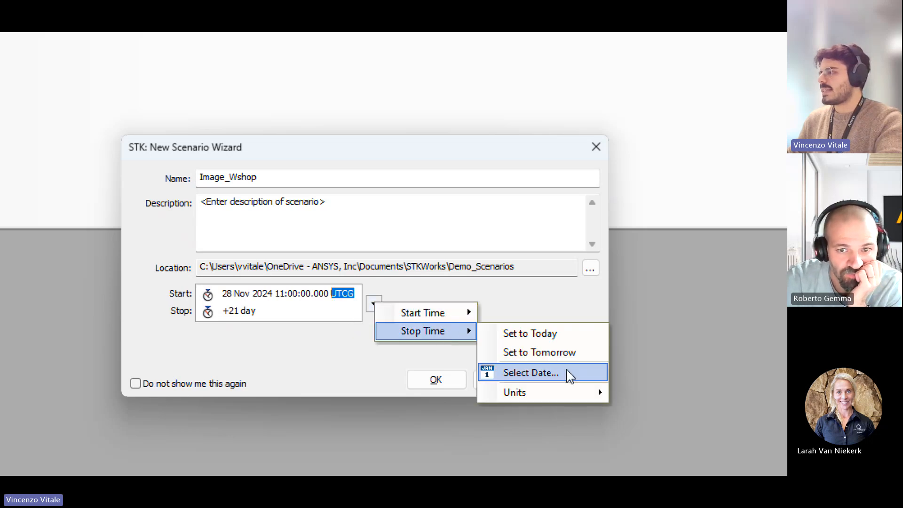
pyautogui.moveTo(568, 392)
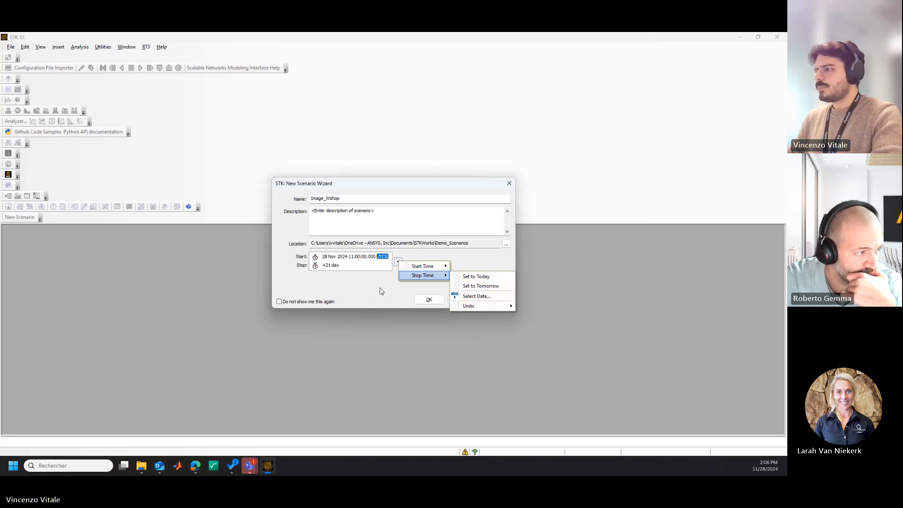
pyautogui.click(382, 291)
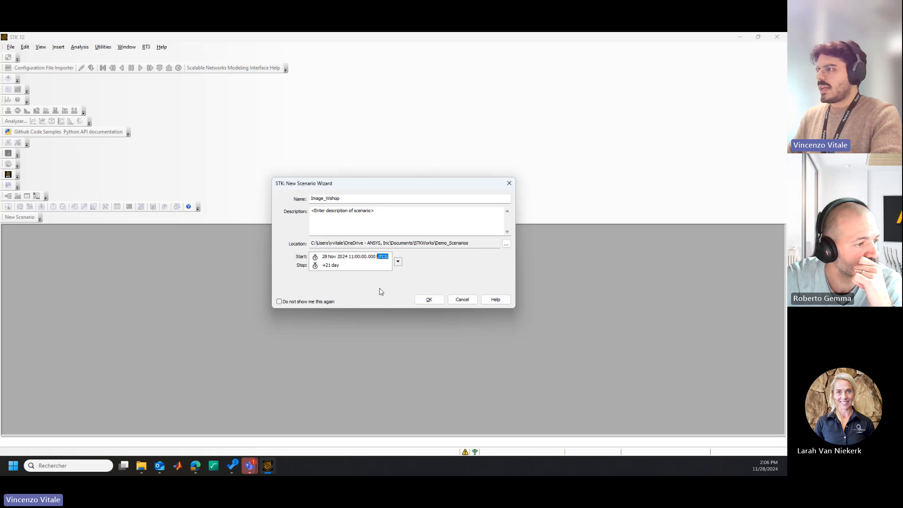
# - Replace the placeholder description with "Let's calculate how many accesses we have" and create the scenario
pyautogui.click(379, 212)
pyautogui.moveTo(378, 211); pyautogui.dragTo(308, 211)
pyautogui.press('BackSpace')
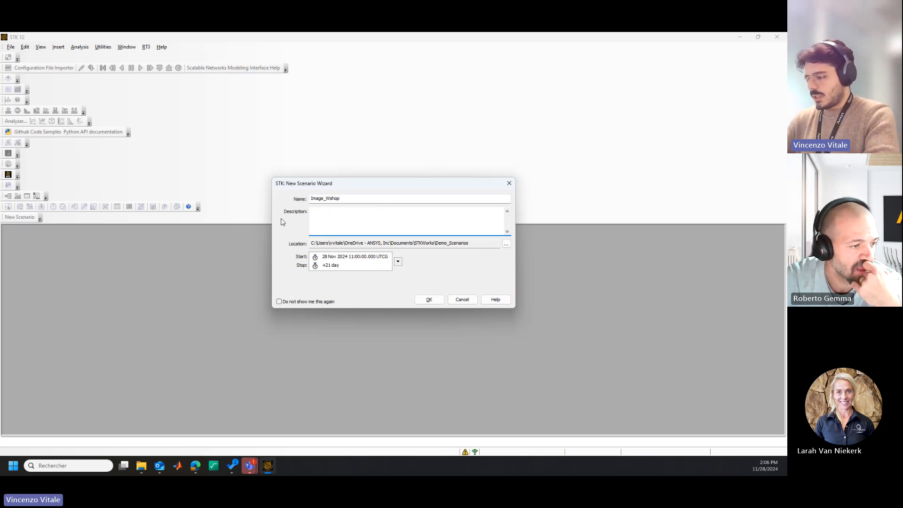
pyautogui.write("Let's calculat")
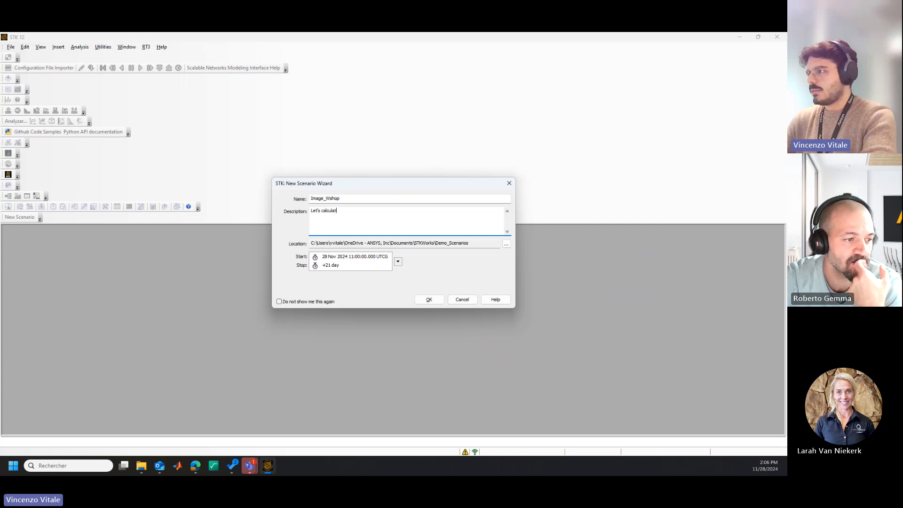
pyautogui.write('e how ')
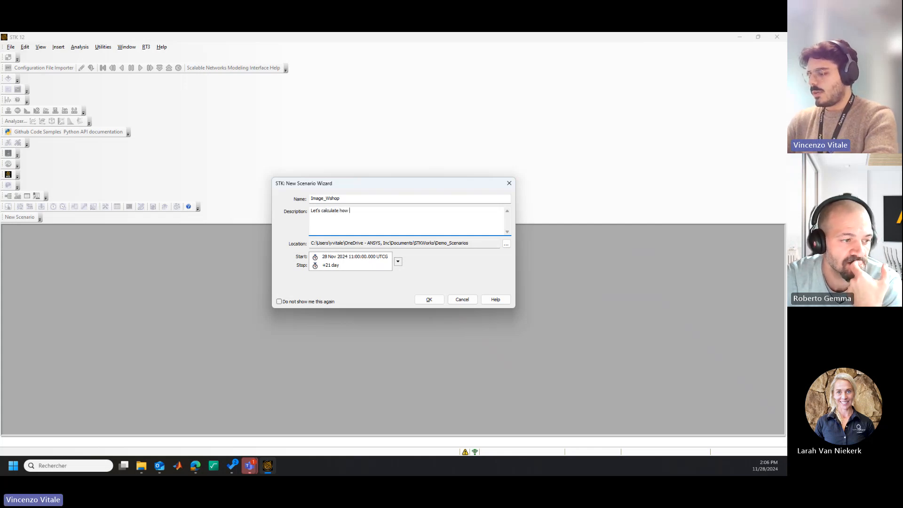
pyautogui.write('many acce')
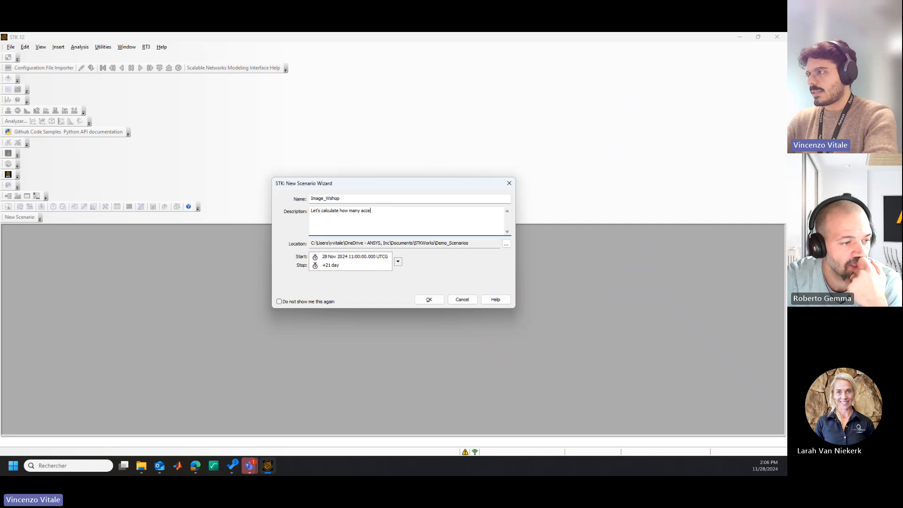
pyautogui.write('sses ')
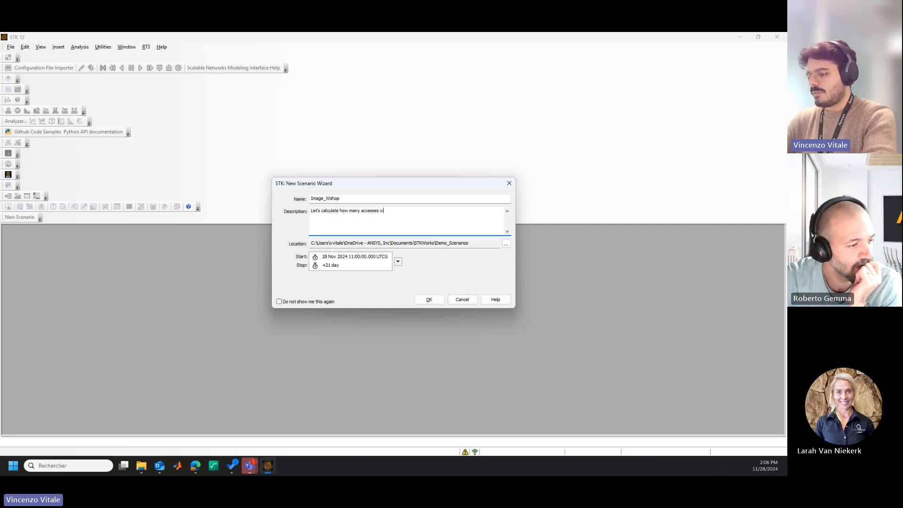
pyautogui.write('we have')
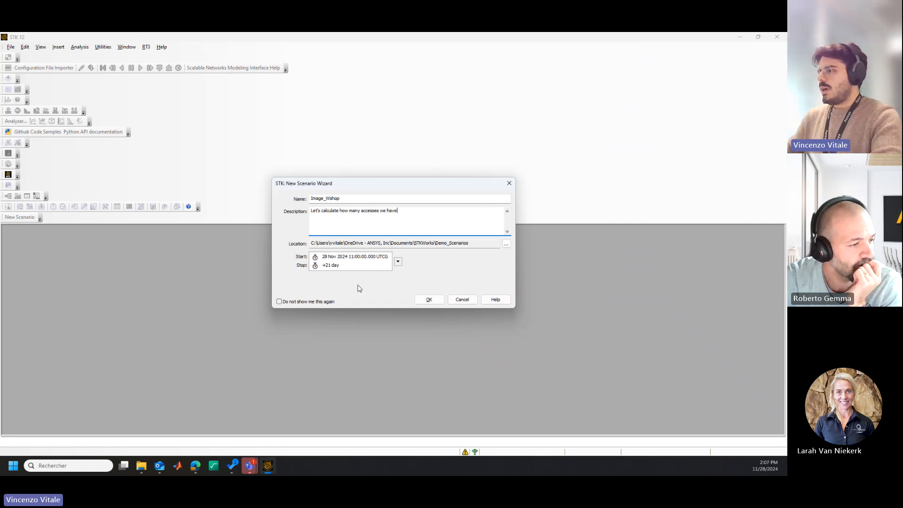
pyautogui.click(429, 300)
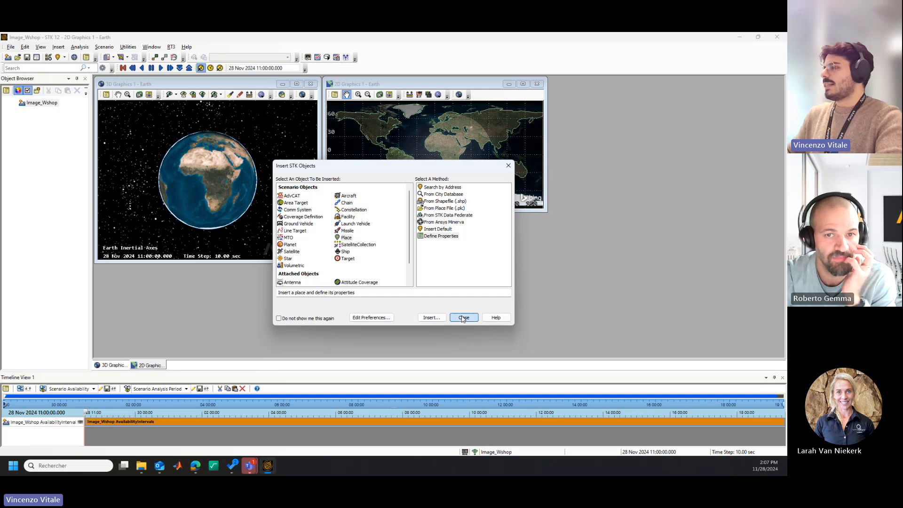
# - Dismiss the object insertion dialog and tile the 2D and 3D graphics windows vertically
pyautogui.click(460, 318)
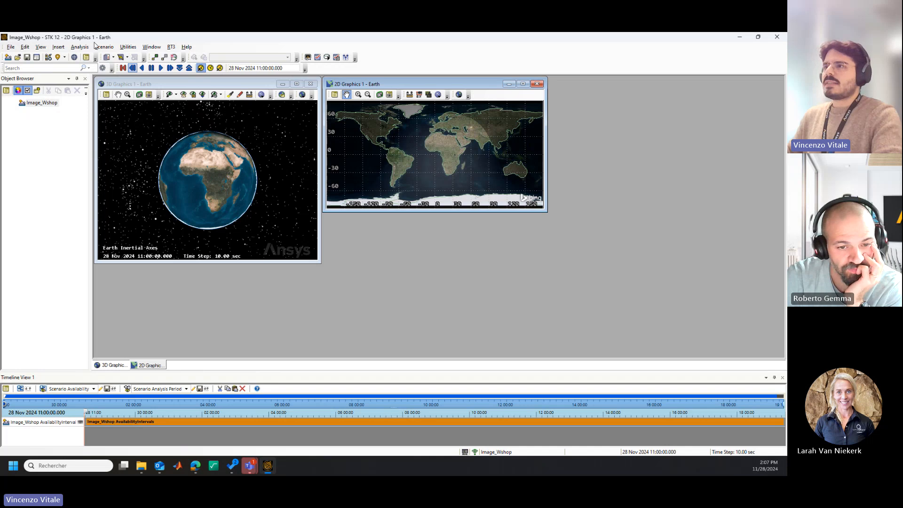
pyautogui.click(151, 47)
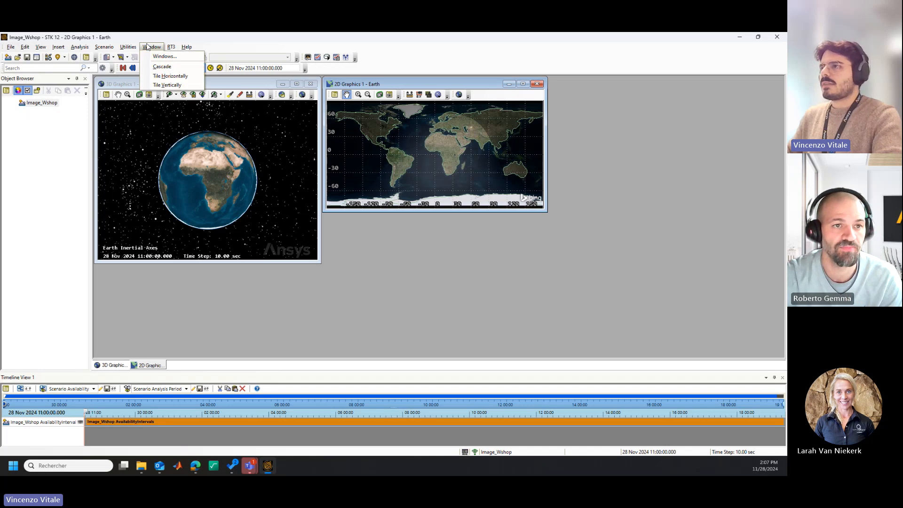
pyautogui.click(168, 86)
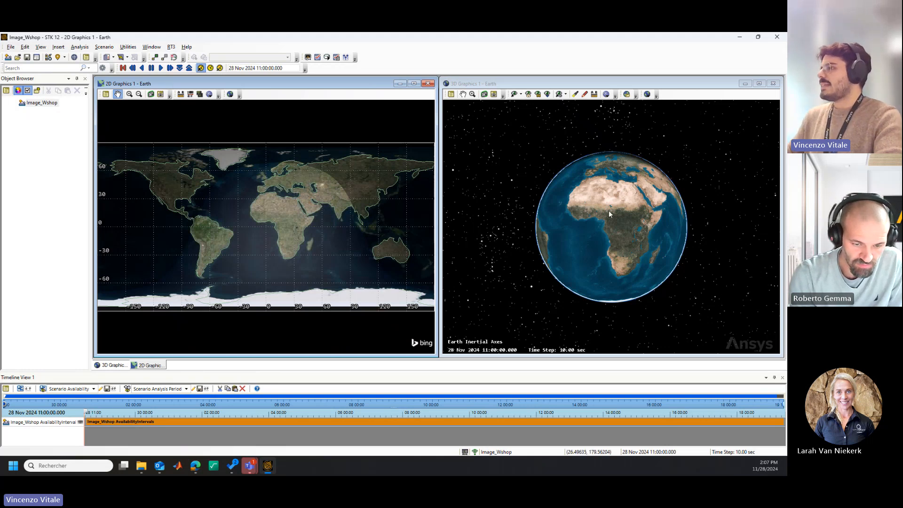
pyautogui.moveTo(609, 212); pyautogui.dragTo(619, 267)
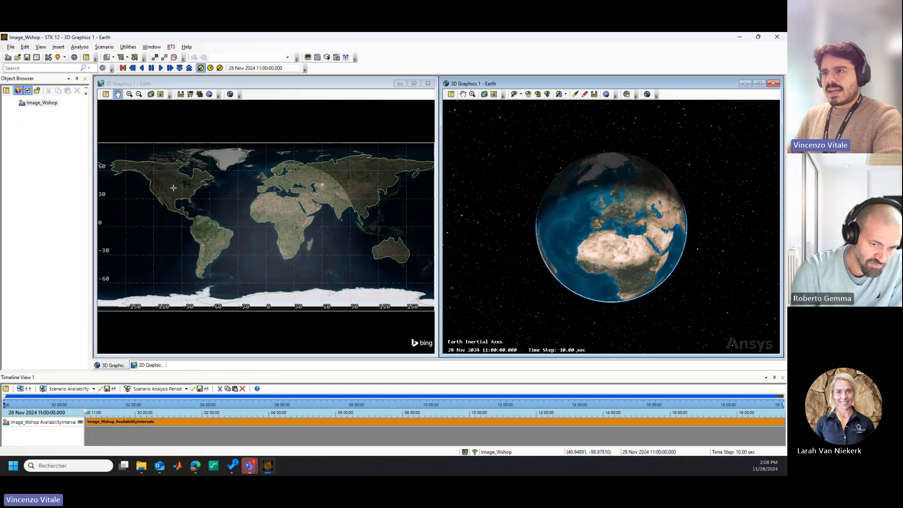
# - Disable the terrain server for analysis in the Image_Wshop scenario's terrain properties and apply the change
pyautogui.click(51, 104)
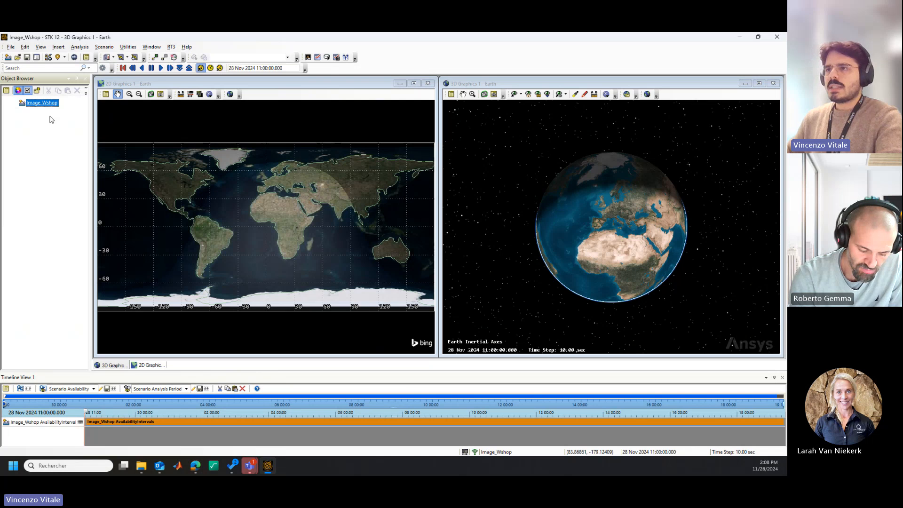
pyautogui.doubleClick(50, 105)
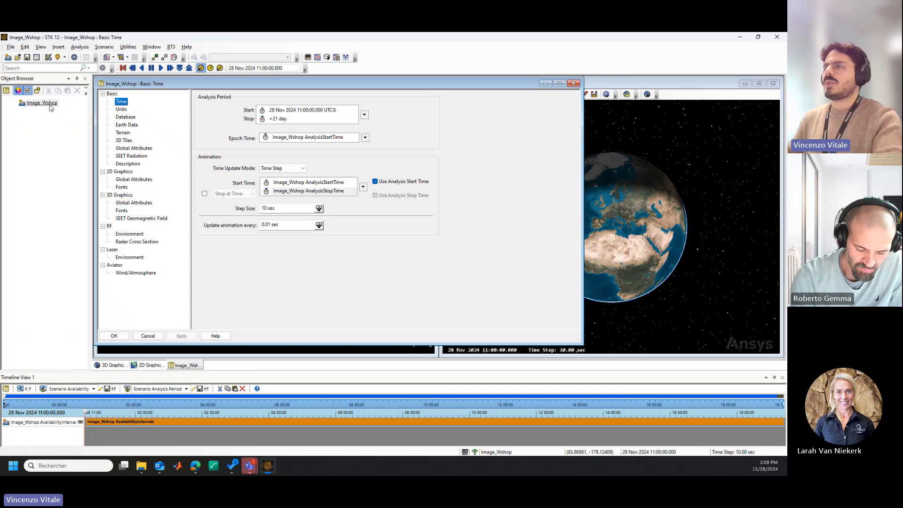
pyautogui.click(123, 132)
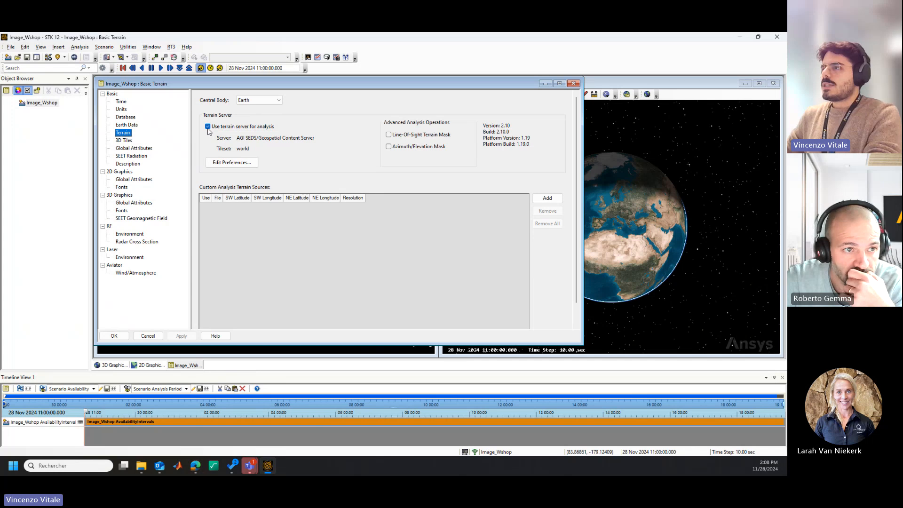
pyautogui.click(208, 127)
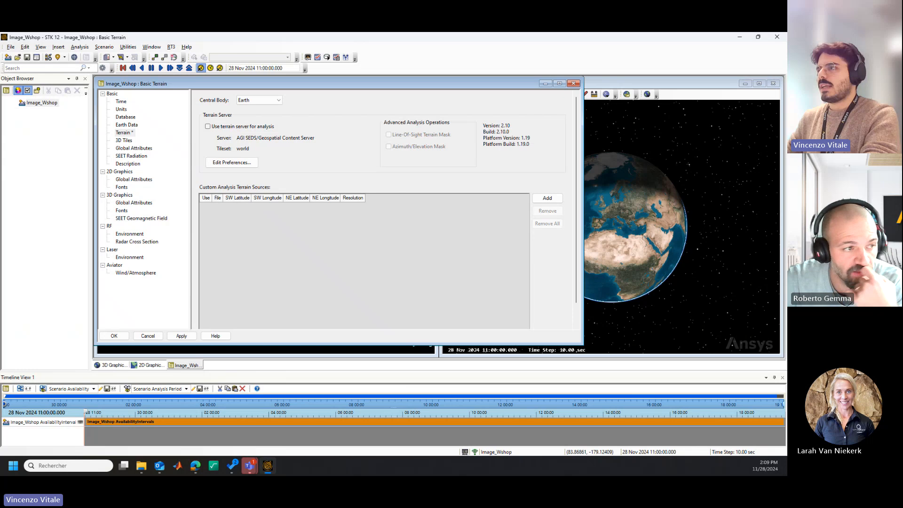
pyautogui.moveTo(287, 128)
pyautogui.mouseDown()
pyautogui.moveTo(317, 127)
pyautogui.moveTo(291, 132)
pyautogui.mouseUp()
pyautogui.moveTo(285, 127); pyautogui.dragTo(292, 123)
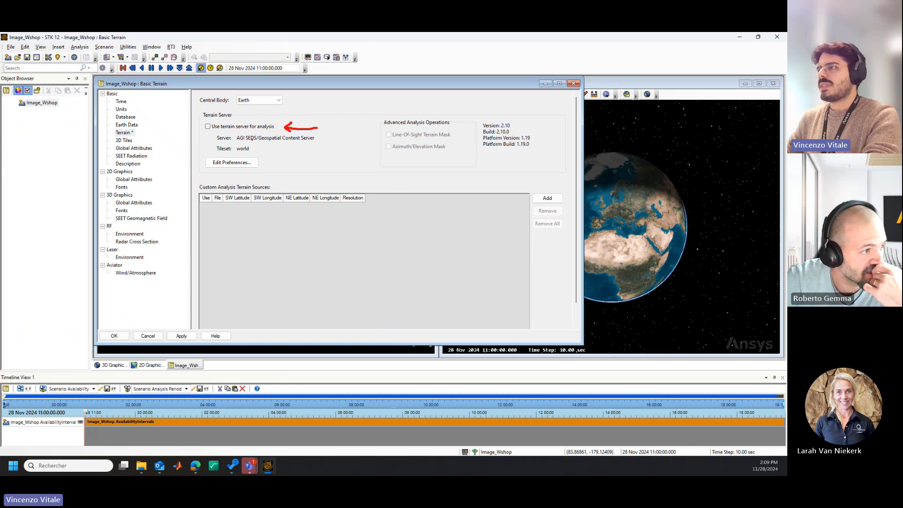
pyautogui.moveTo(238, 141); pyautogui.dragTo(256, 141)
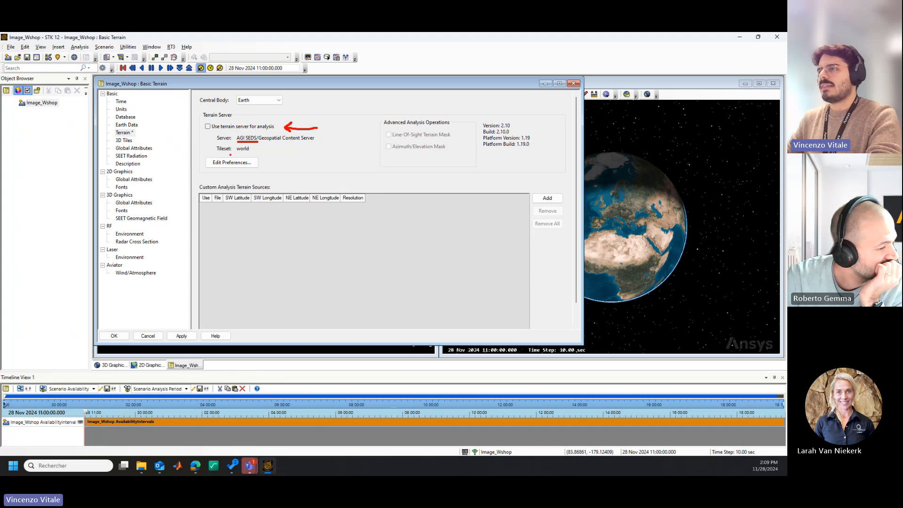
pyautogui.moveTo(237, 151); pyautogui.dragTo(262, 151)
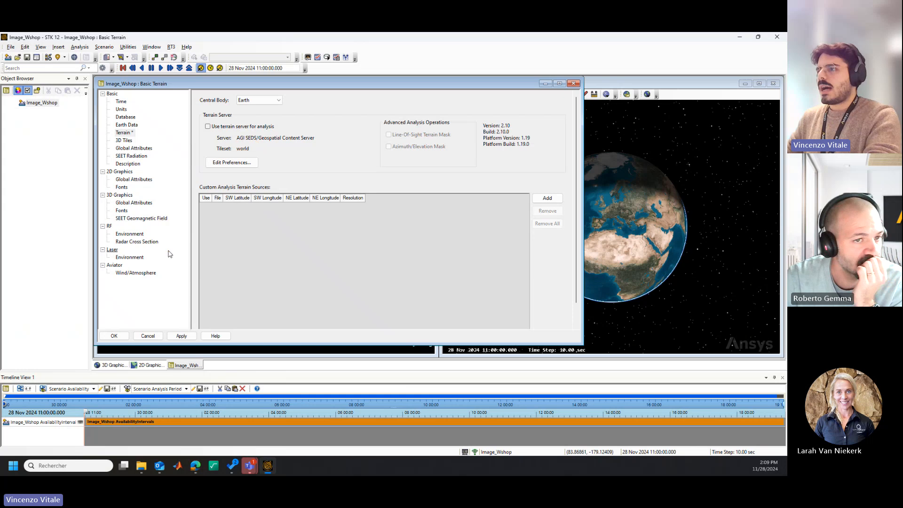
pyautogui.click(184, 337)
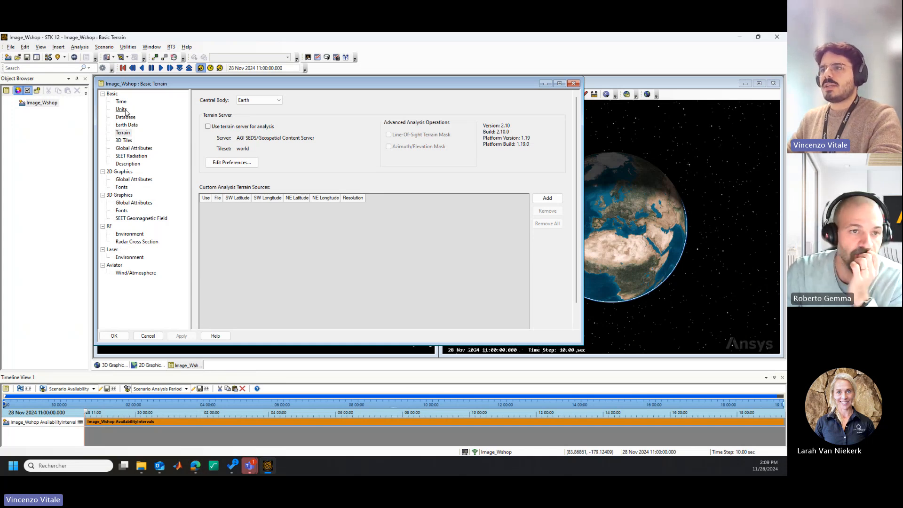
# - Open the scenario's unit settings and review the dimension list and the units available for Time
pyautogui.click(122, 110)
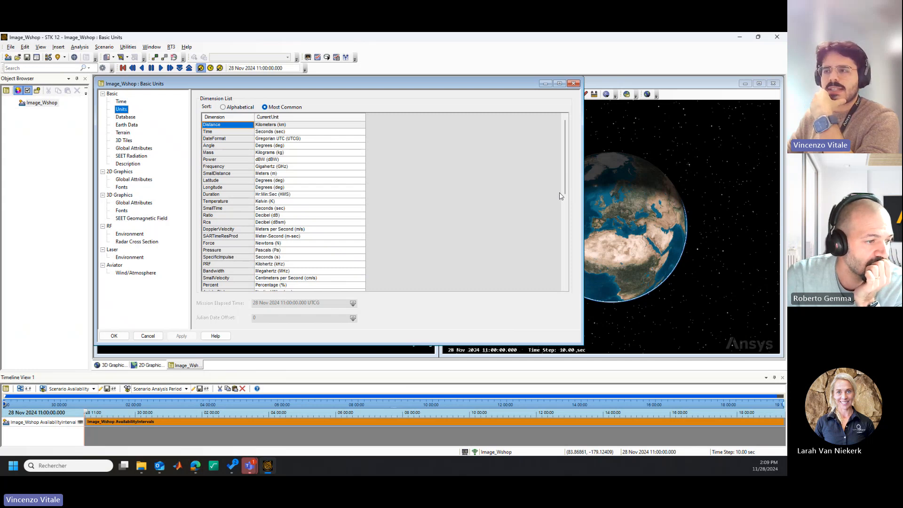
pyautogui.moveTo(565, 185); pyautogui.dragTo(565, 191)
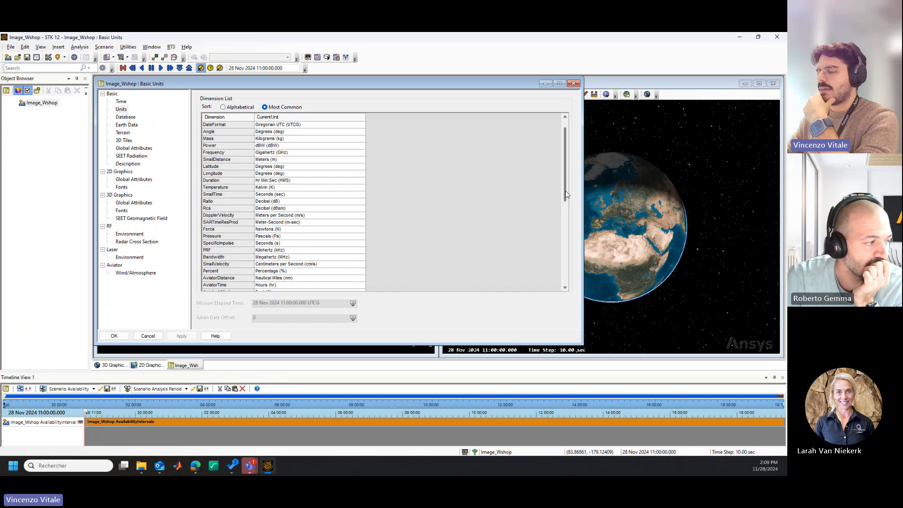
pyautogui.moveTo(566, 191); pyautogui.dragTo(566, 178)
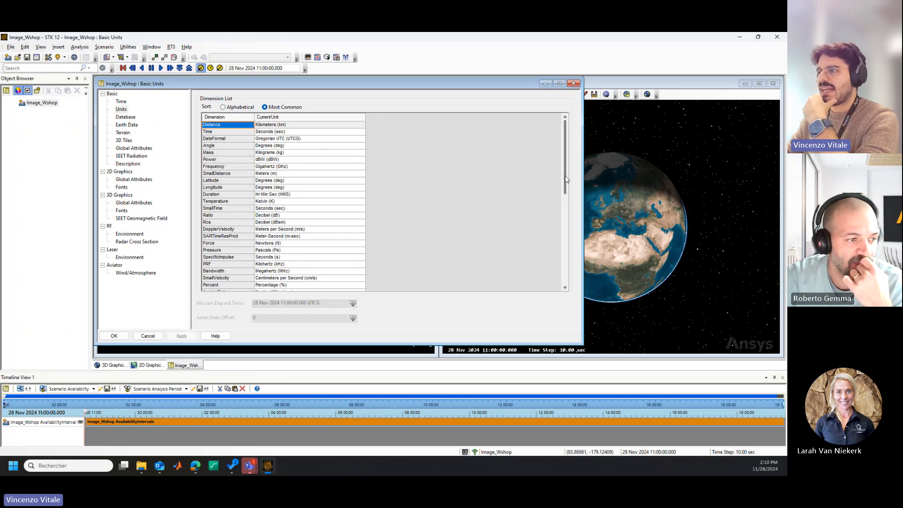
pyautogui.click(361, 132)
pyautogui.click(361, 133)
pyautogui.click(362, 133)
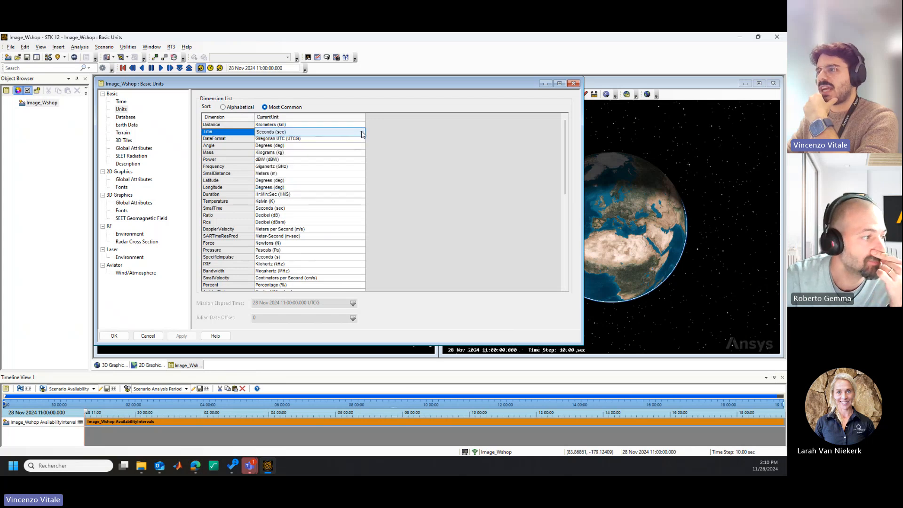
pyautogui.click(362, 133)
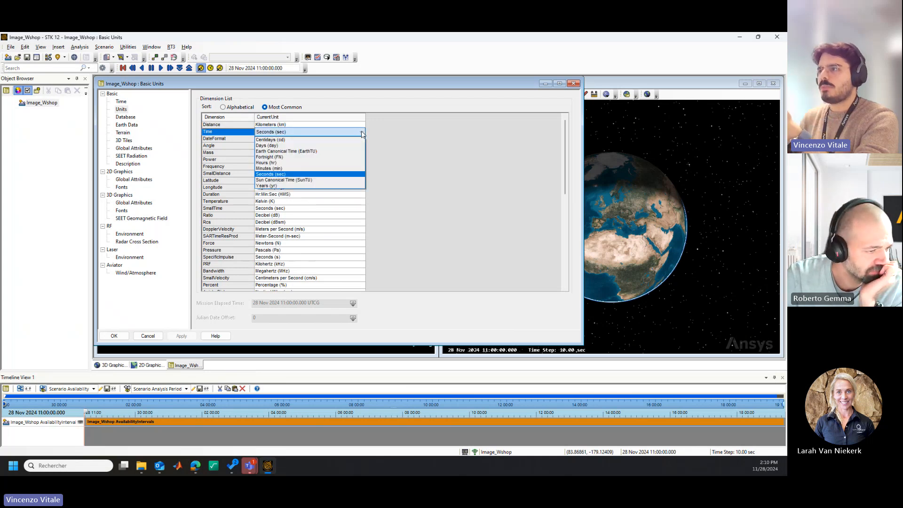
pyautogui.click(362, 133)
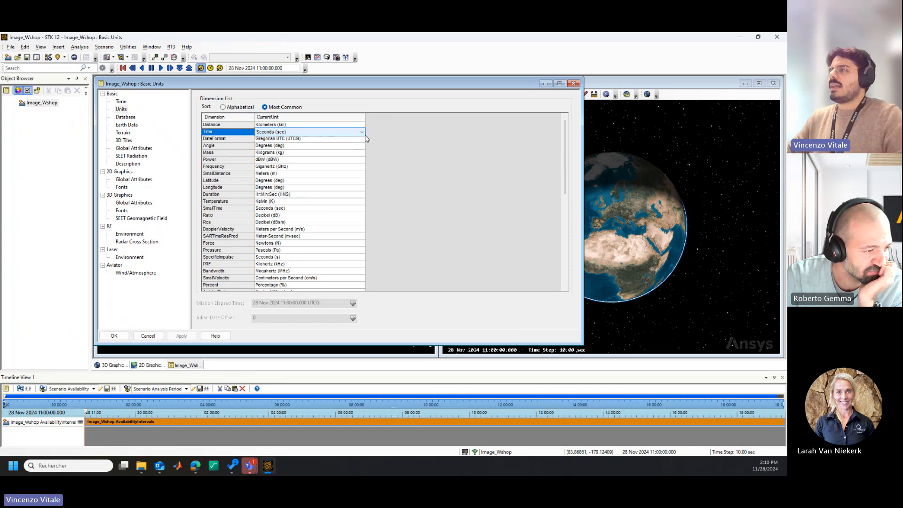
# - Review the date formats available for the scenario's DateFormat dimension, keeping the current selection
pyautogui.click(363, 140)
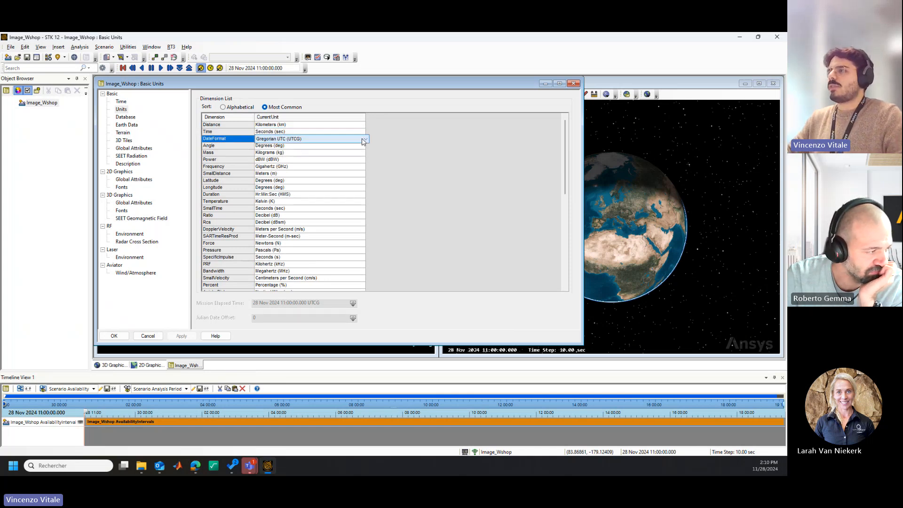
pyautogui.click(364, 140)
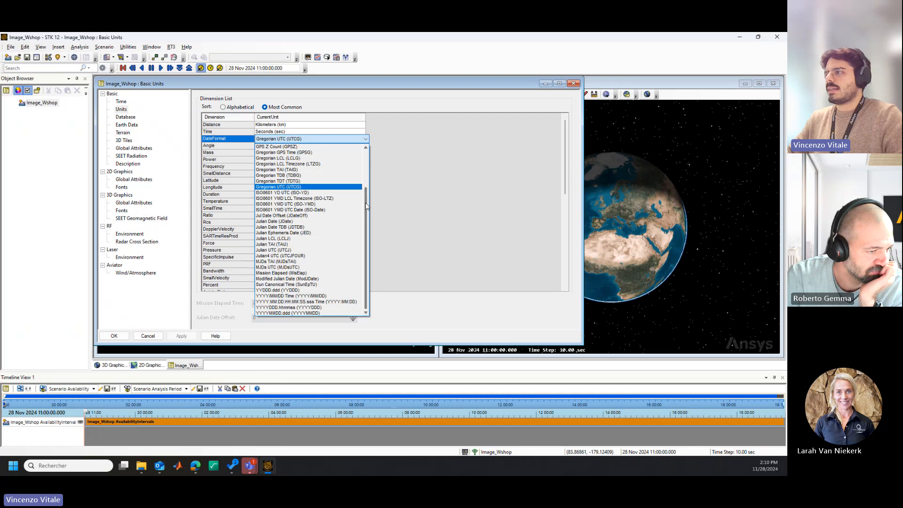
pyautogui.scroll(3, 368, 187)
pyautogui.moveTo(368, 186); pyautogui.dragTo(368, 163)
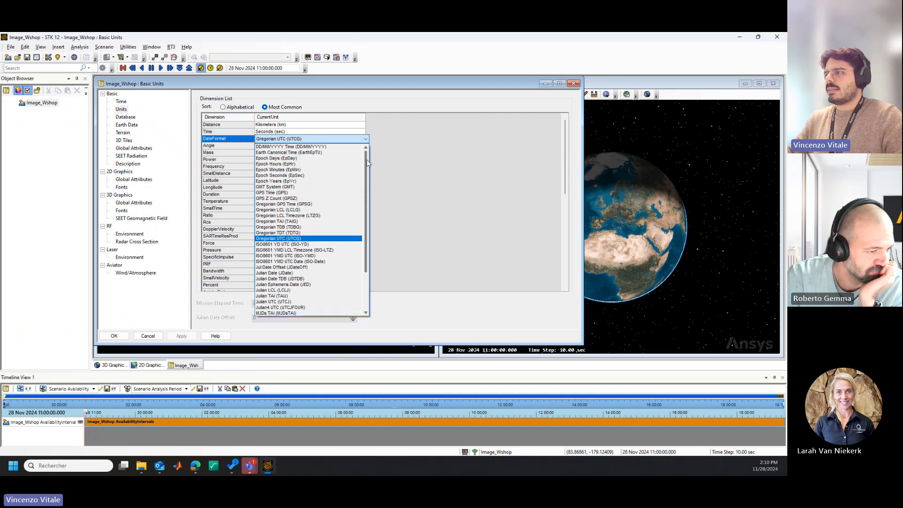
pyautogui.click(368, 141)
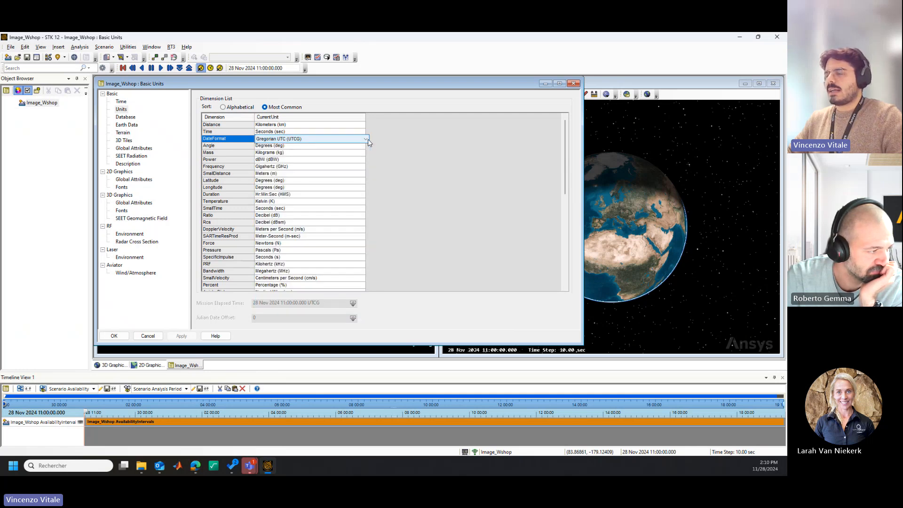
pyautogui.click(294, 146)
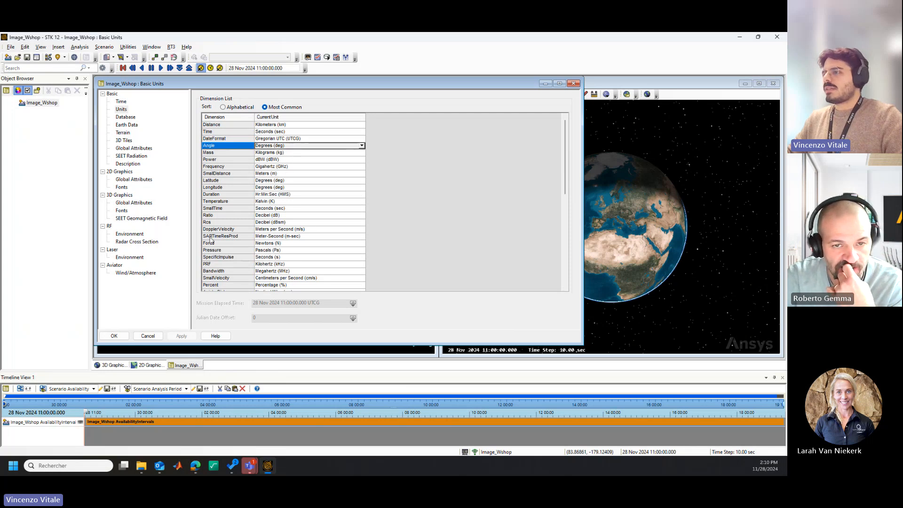
# - Look through the rest of the unit dimensions, including Ratio and the Aviator entries, and check the DateFormat options again
pyautogui.click(253, 216)
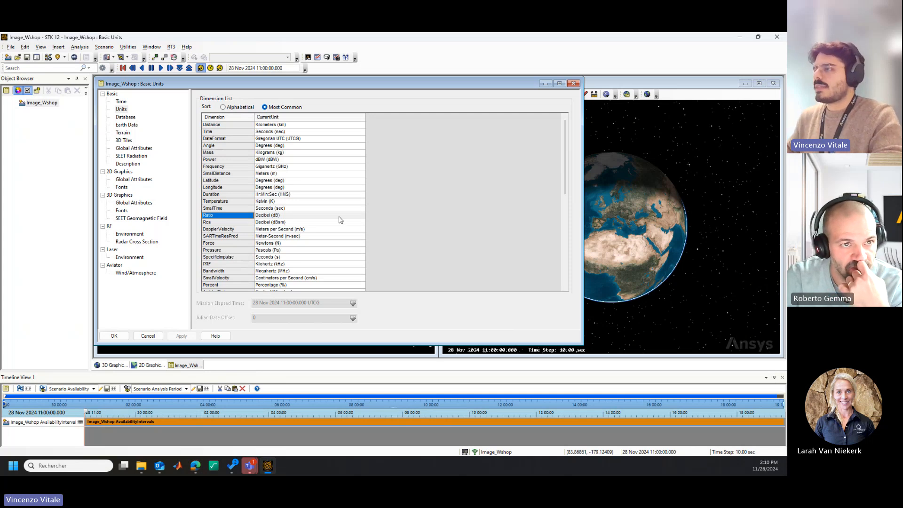
pyautogui.click(362, 217)
pyautogui.click(363, 217)
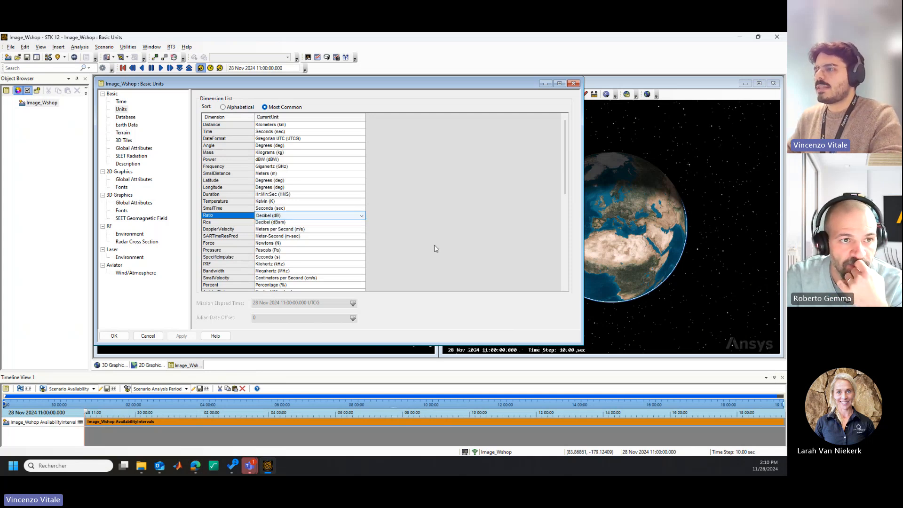
pyautogui.scroll(-1, 437, 245)
pyautogui.scroll(-2, 438, 245)
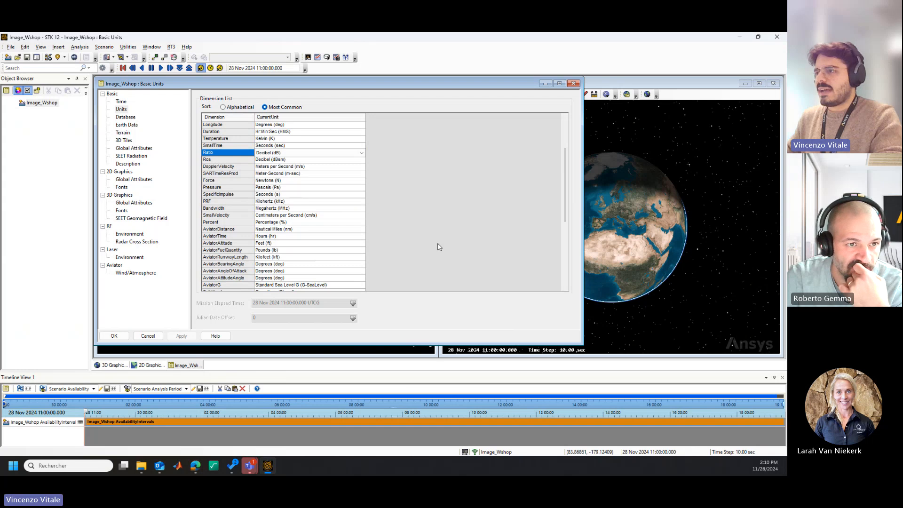
pyautogui.scroll(-1, 437, 249)
pyautogui.scroll(-6, 436, 250)
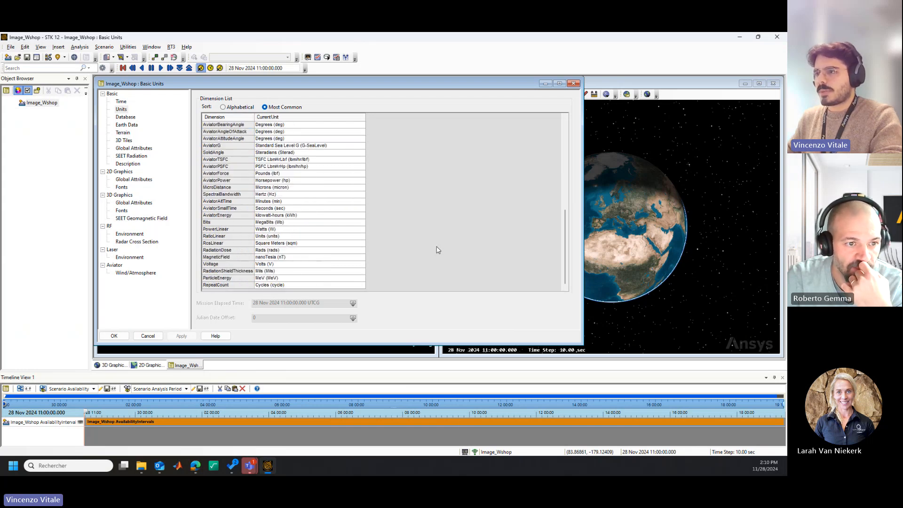
pyautogui.scroll(10, 444, 227)
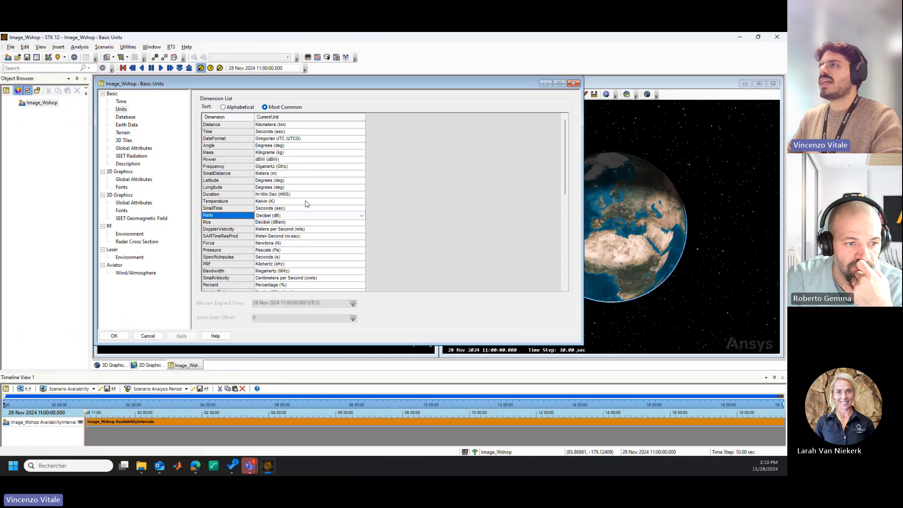
pyautogui.click(298, 140)
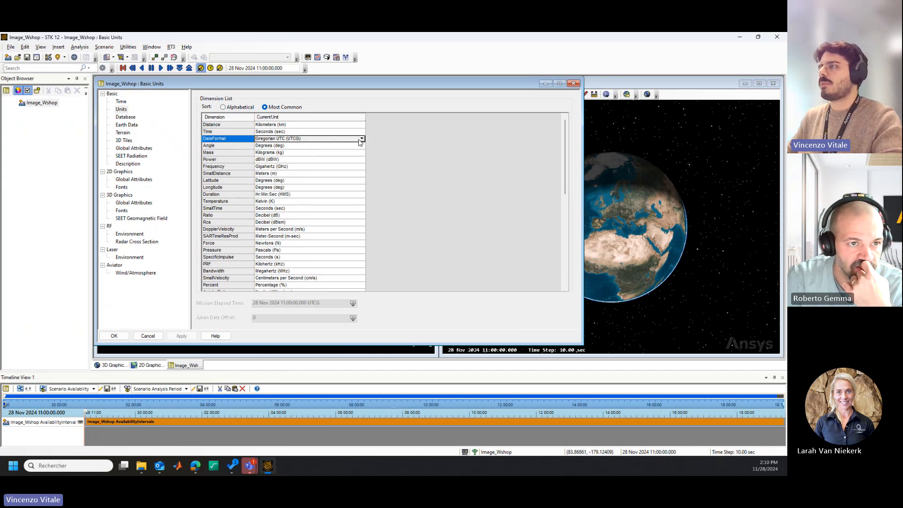
pyautogui.click(362, 139)
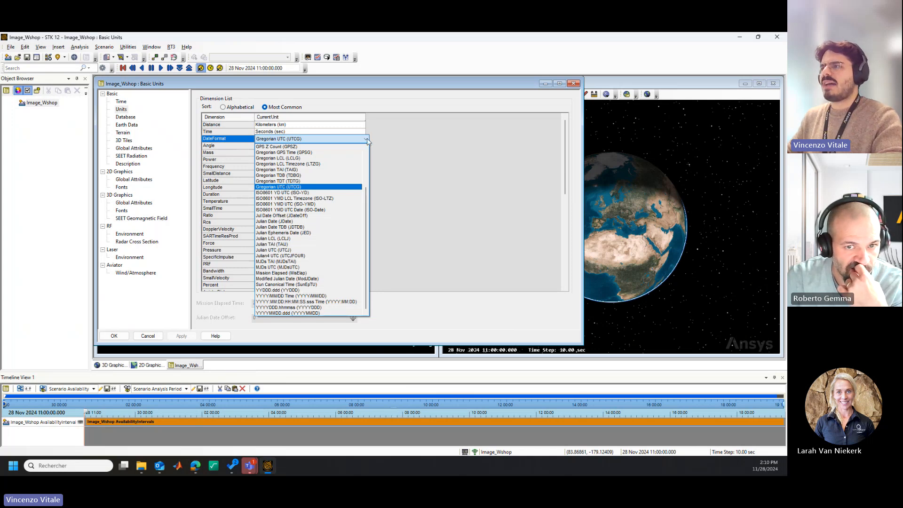
pyautogui.click(367, 140)
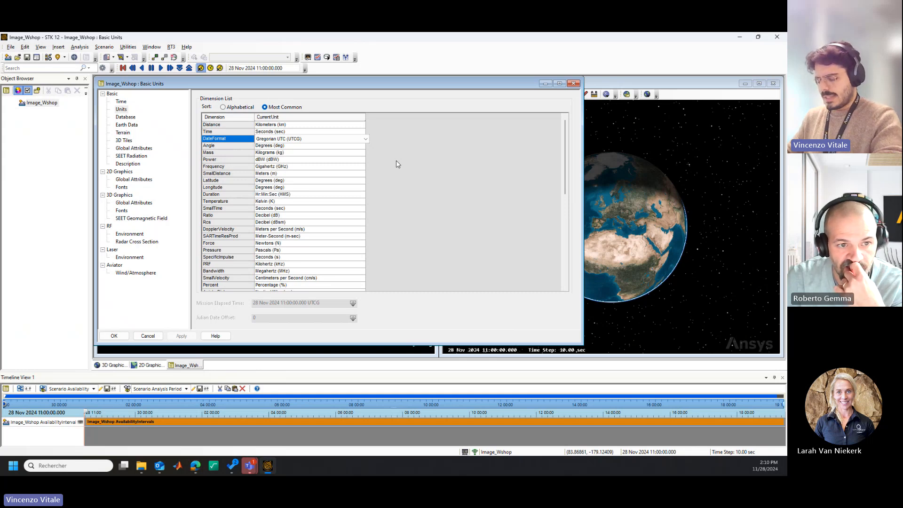
# - Review the 2D and 3D Graphics global attributes and the RF environment settings, and close the scenario properties with OK
pyautogui.click(143, 181)
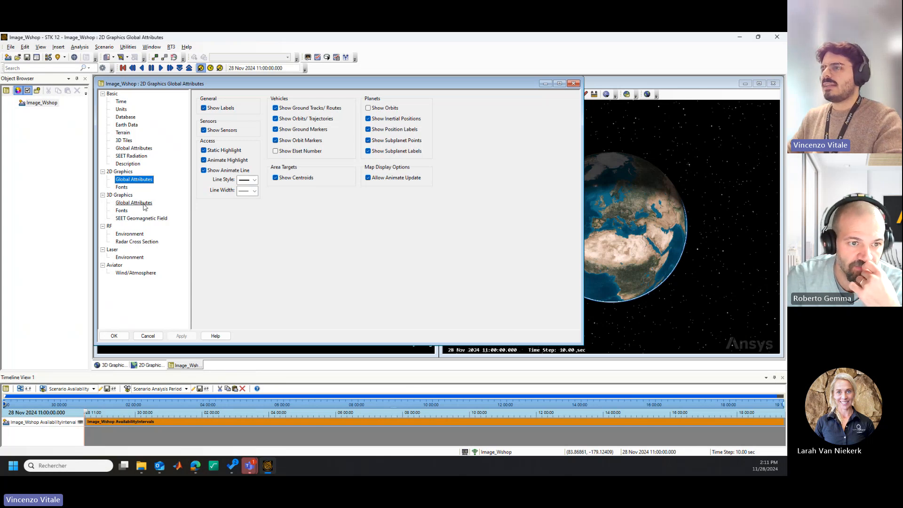
pyautogui.click(136, 202)
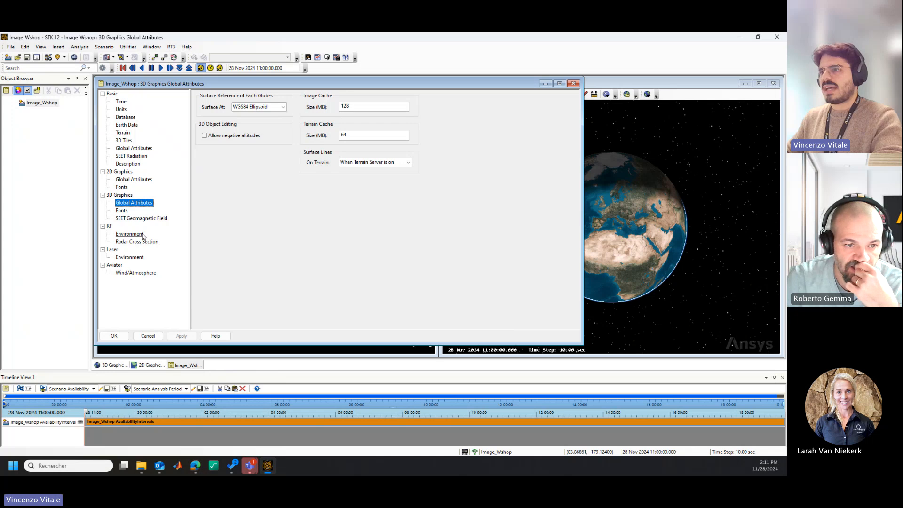
pyautogui.click(142, 235)
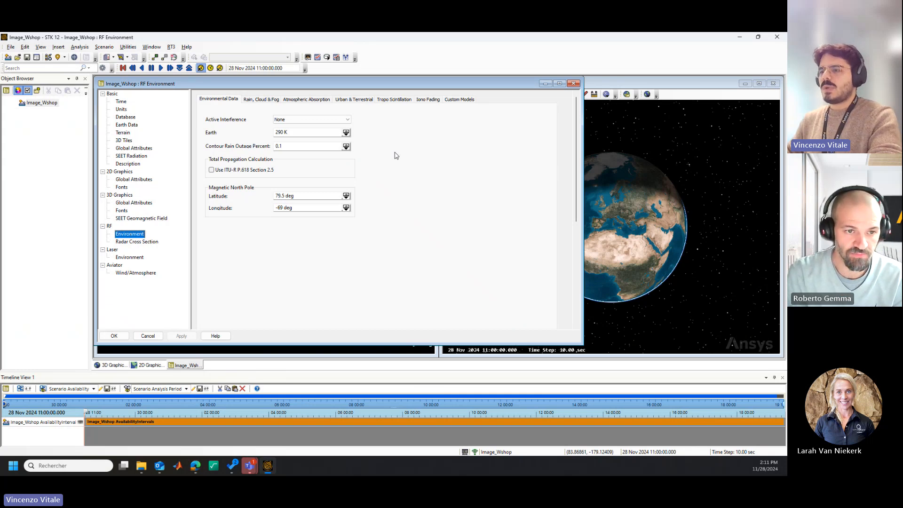
pyautogui.click(115, 336)
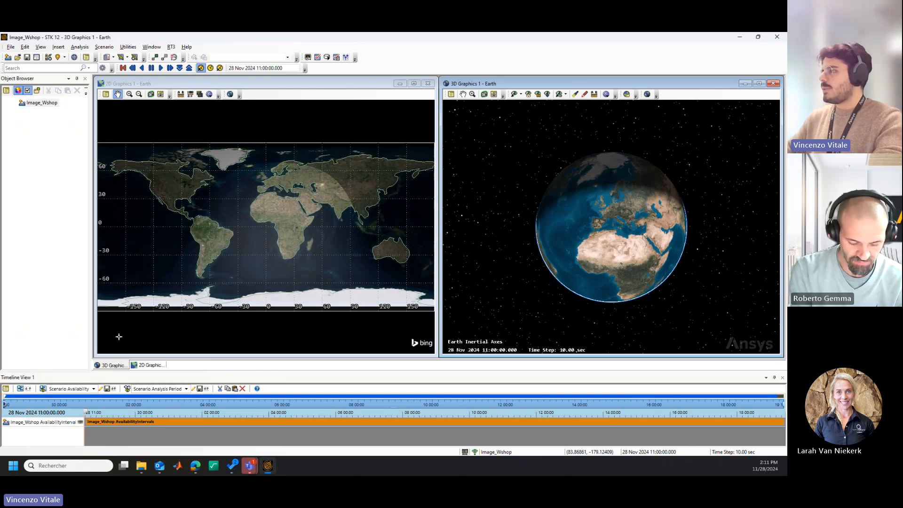
# - Zoom the 3D globe in on Europe and the Mediterranean
pyautogui.scroll(8, 627, 216)
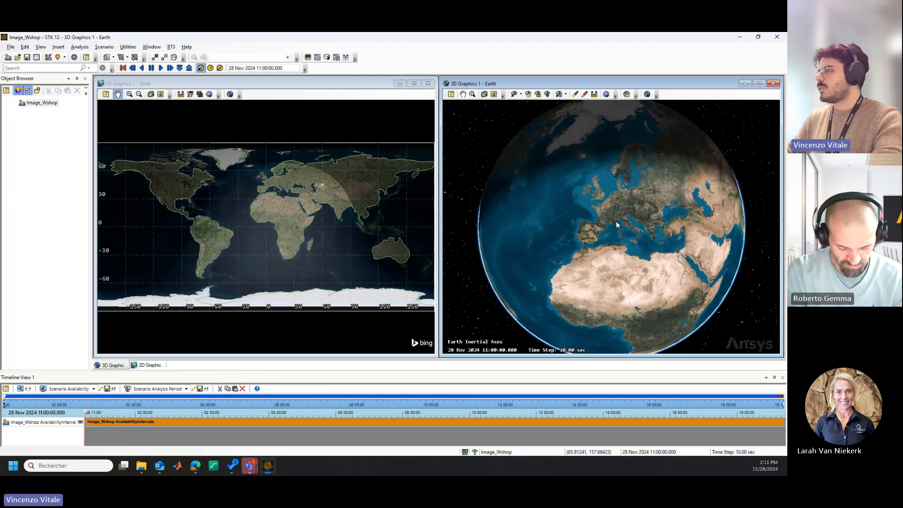
pyautogui.scroll(3, 612, 217)
pyautogui.moveTo(613, 217); pyautogui.dragTo(619, 226)
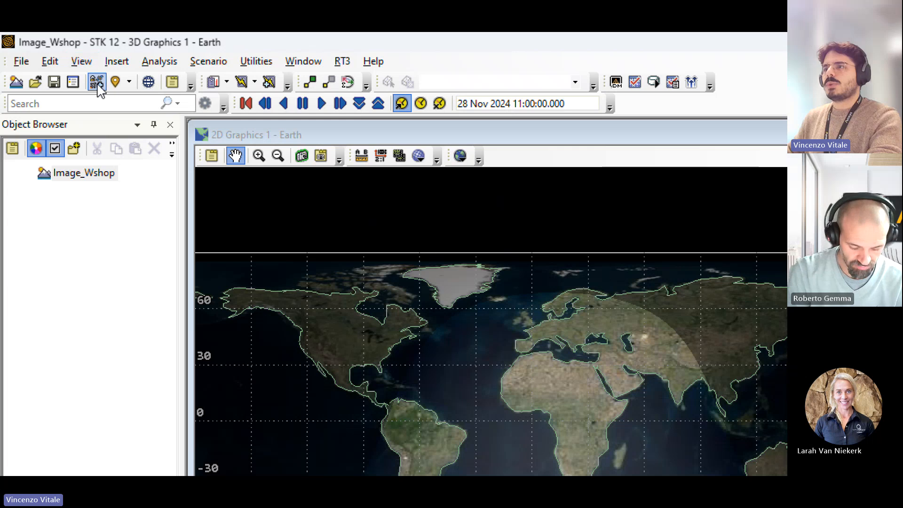
pyautogui.hotkey('ctrl', '2')
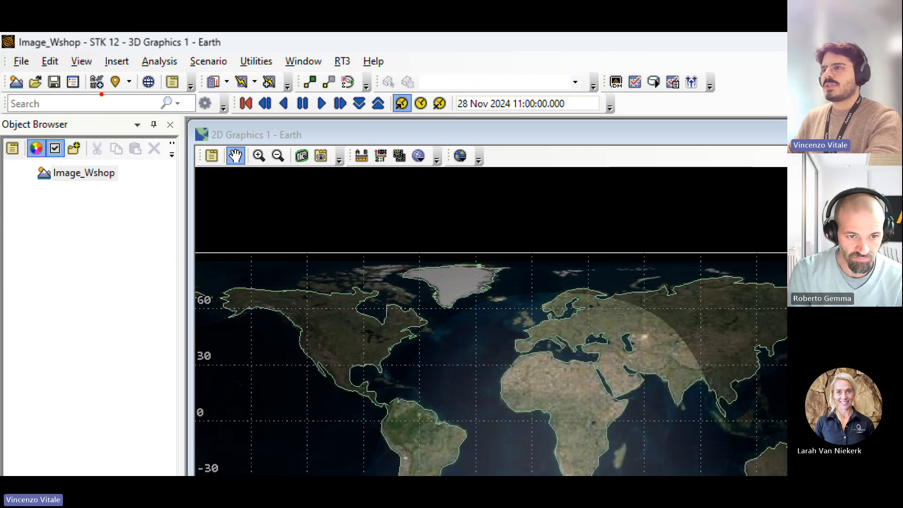
pyautogui.keyDown('ctrl'); pyautogui.moveTo(101, 94); pyautogui.dragTo(109, 130); pyautogui.keyUp('ctrl')
pyautogui.keyDown('ctrl'); pyautogui.moveTo(85, 72); pyautogui.dragTo(108, 96); pyautogui.keyUp('ctrl')
pyautogui.press('Escape')
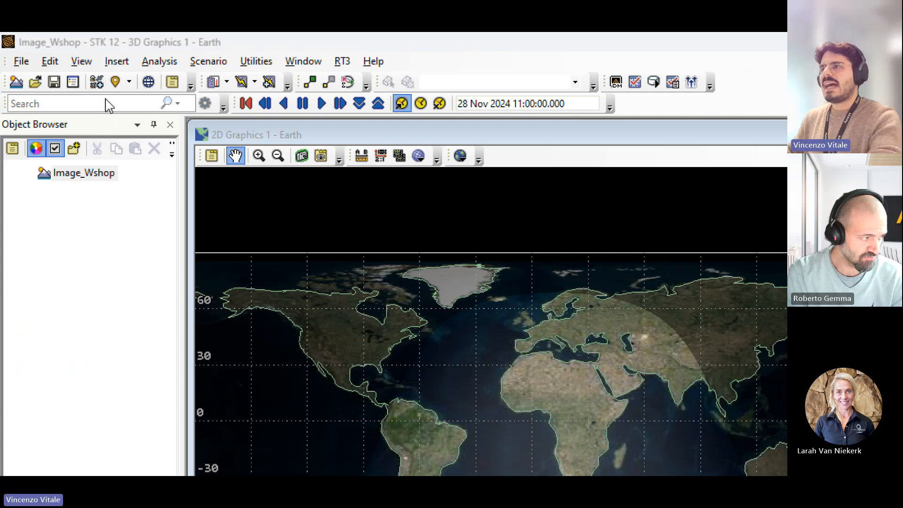
# - Start inserting an area target using the Select Countries and US States method
pyautogui.click(97, 84)
pyautogui.press('Escape')
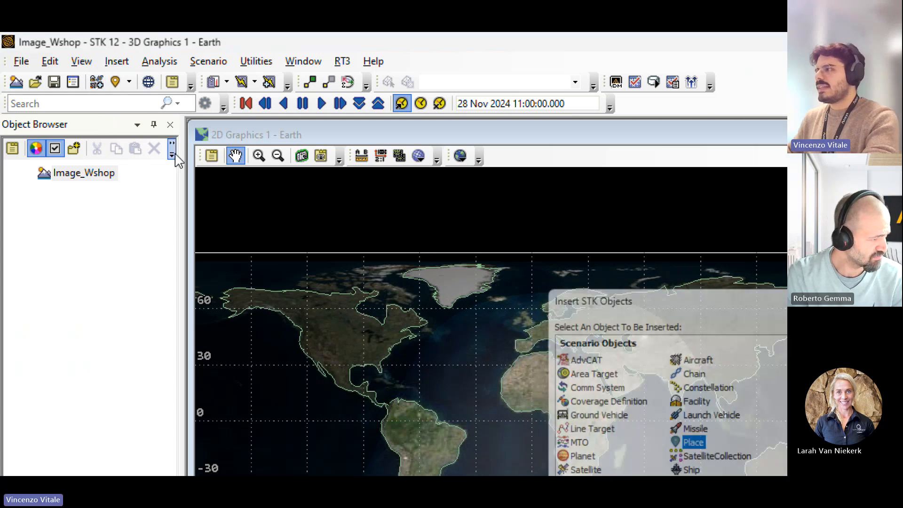
pyautogui.click(96, 83)
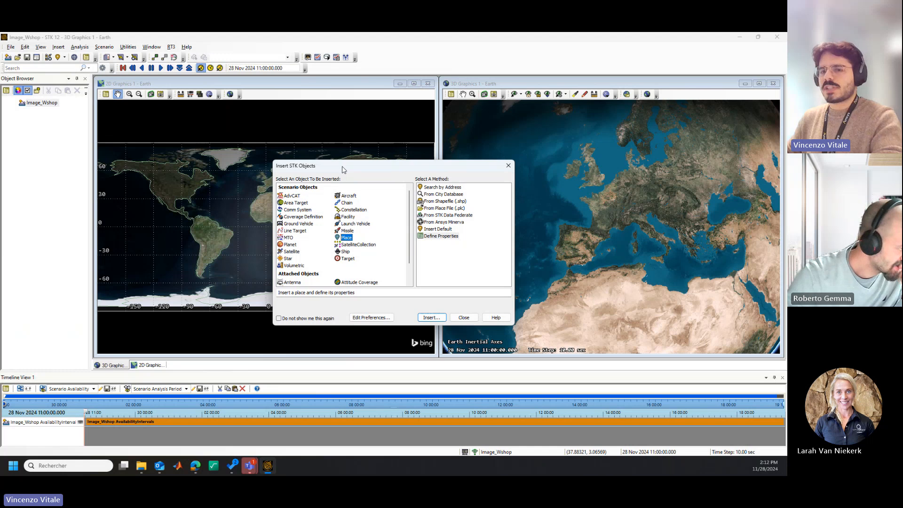
pyautogui.click(309, 204)
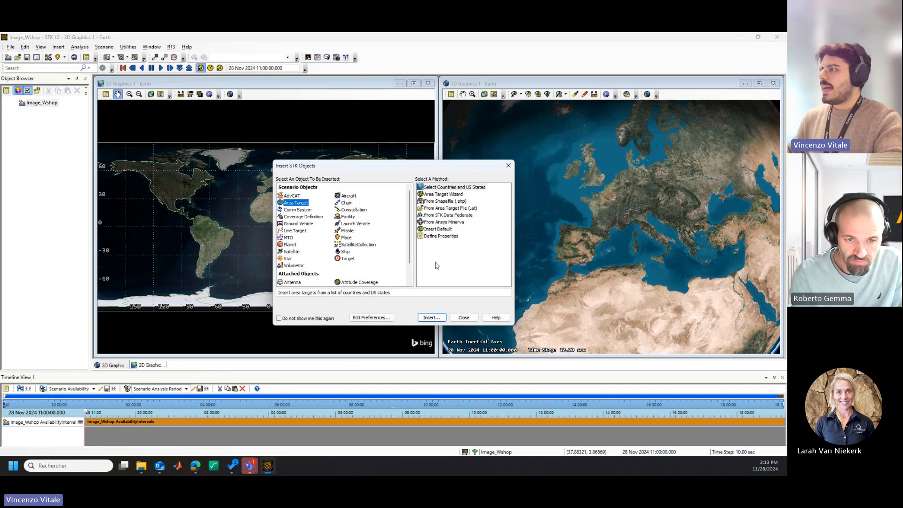
pyautogui.click(446, 190)
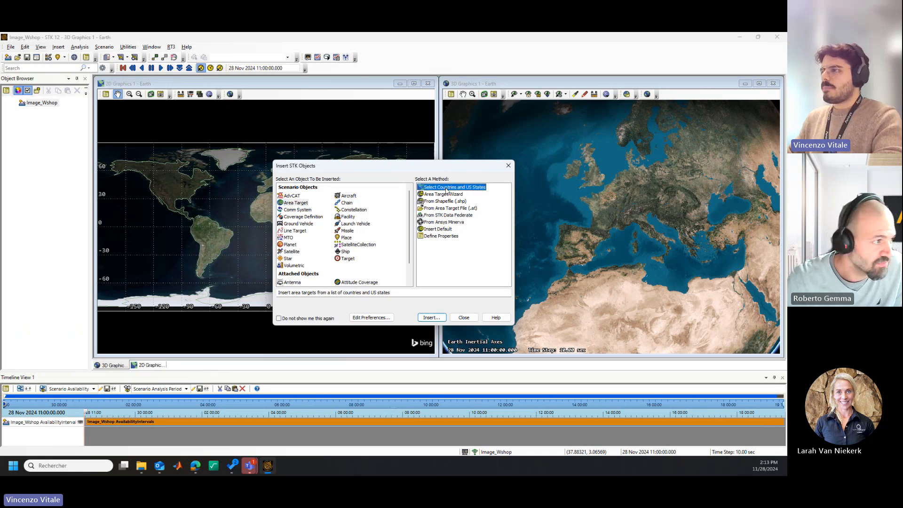
pyautogui.click(307, 205)
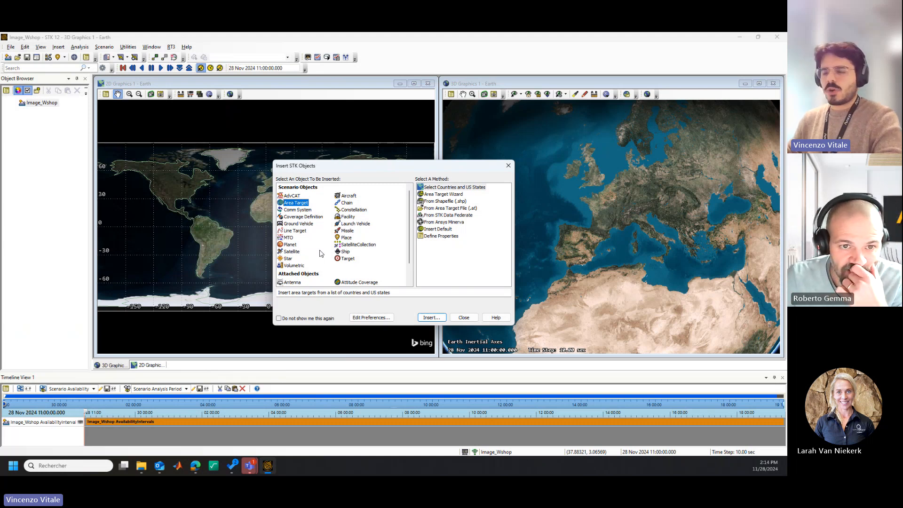
pyautogui.scroll(-1, 320, 253)
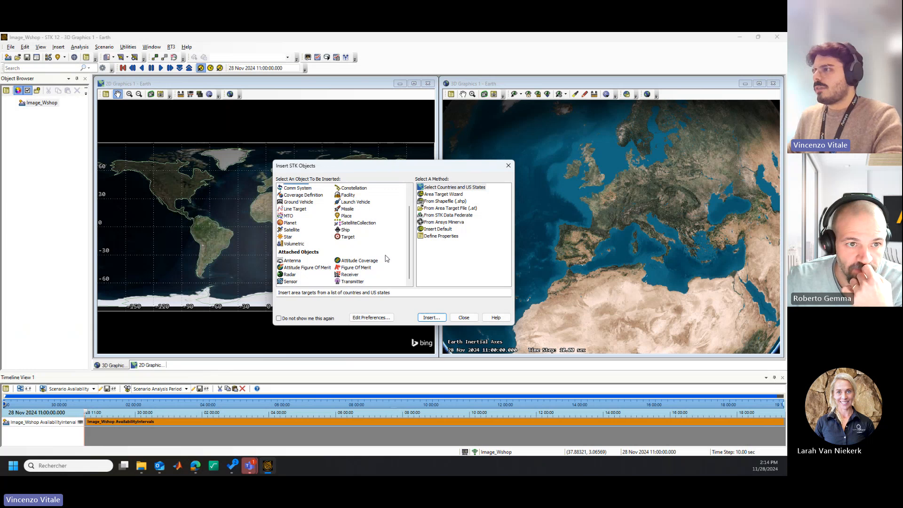
pyautogui.scroll(1, 386, 258)
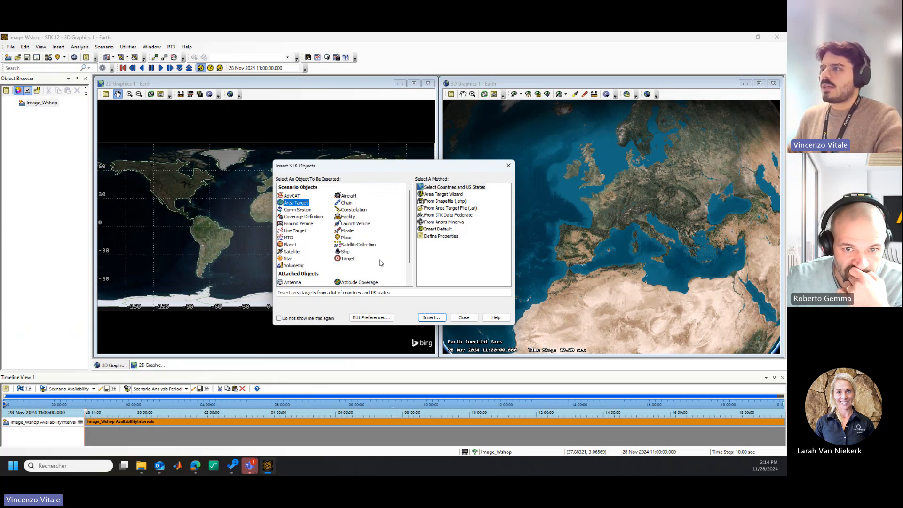
pyautogui.click(458, 188)
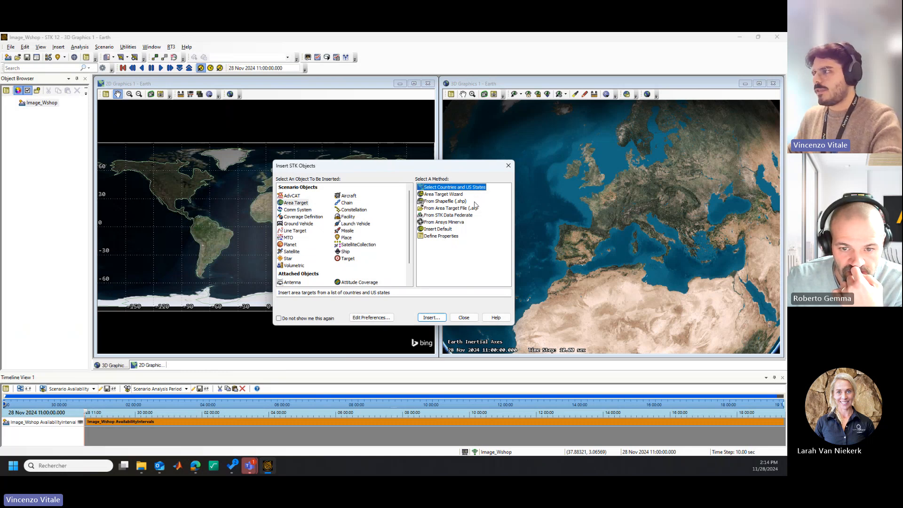
pyautogui.click(439, 319)
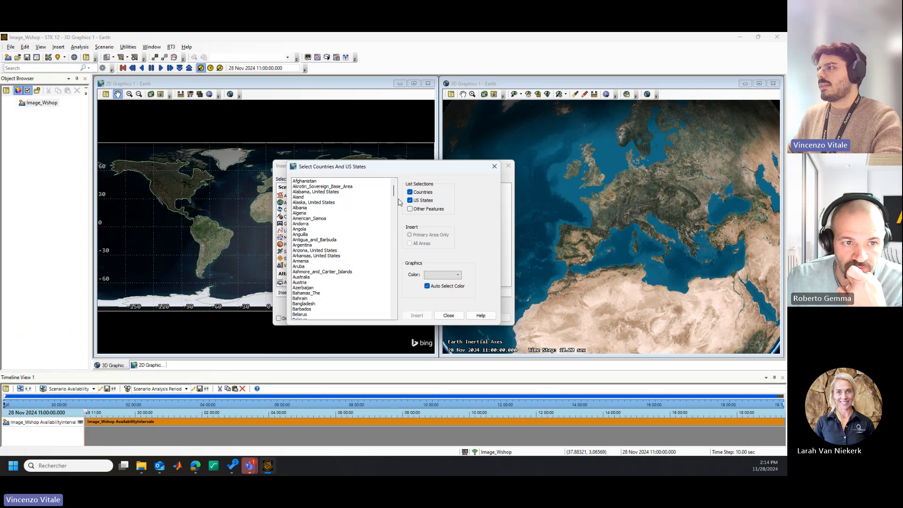
# - Insert France as an area target with Primary Area Only, and close both insertion dialogs
pyautogui.moveTo(396, 195); pyautogui.dragTo(397, 227)
pyautogui.click(303, 245)
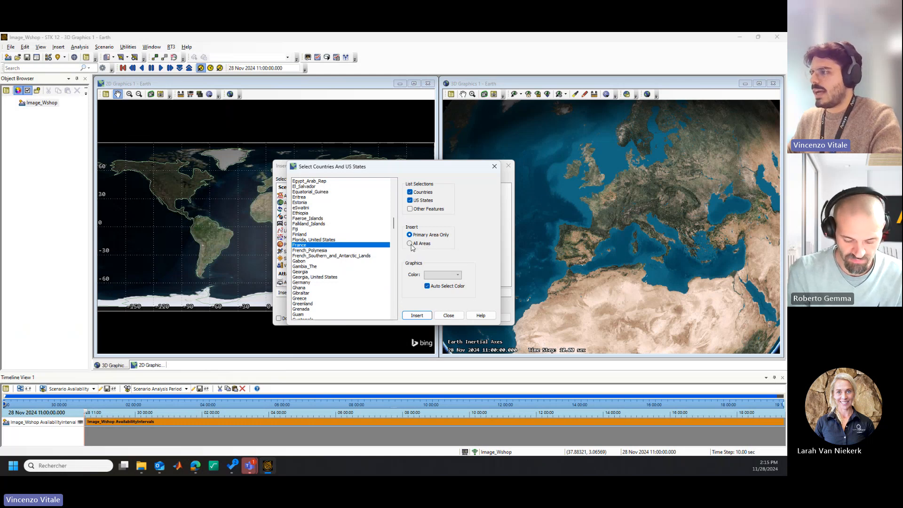
pyautogui.click(420, 317)
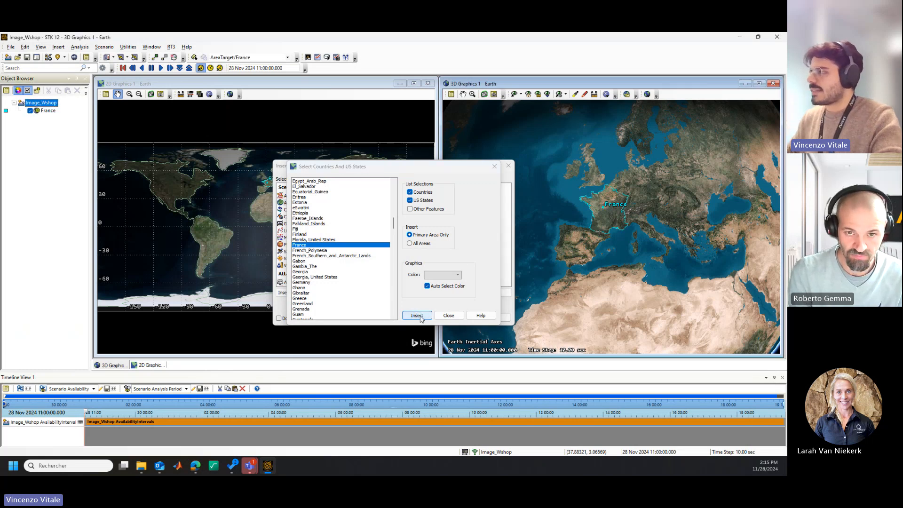
pyautogui.click(449, 316)
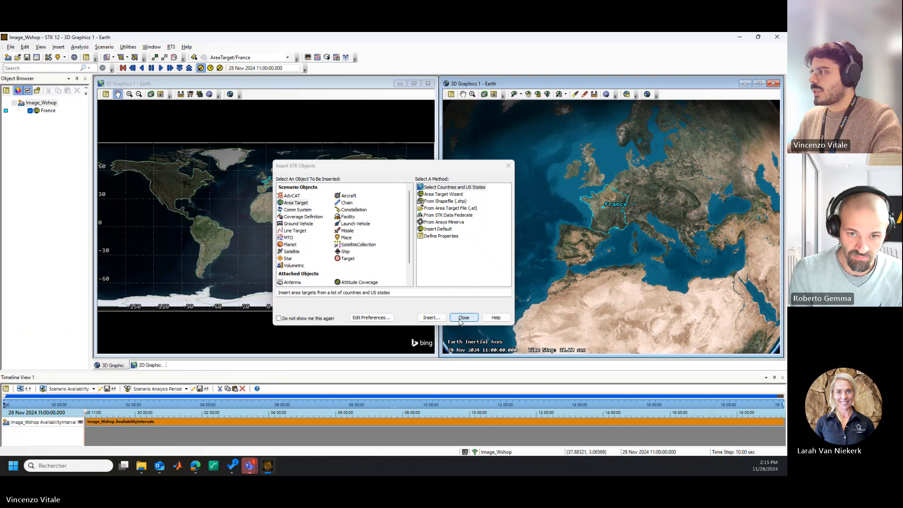
pyautogui.click(460, 321)
# - Review the France area target's basic boundary properties, close them, and inspect its outline on the 3D globe
pyautogui.click(47, 112)
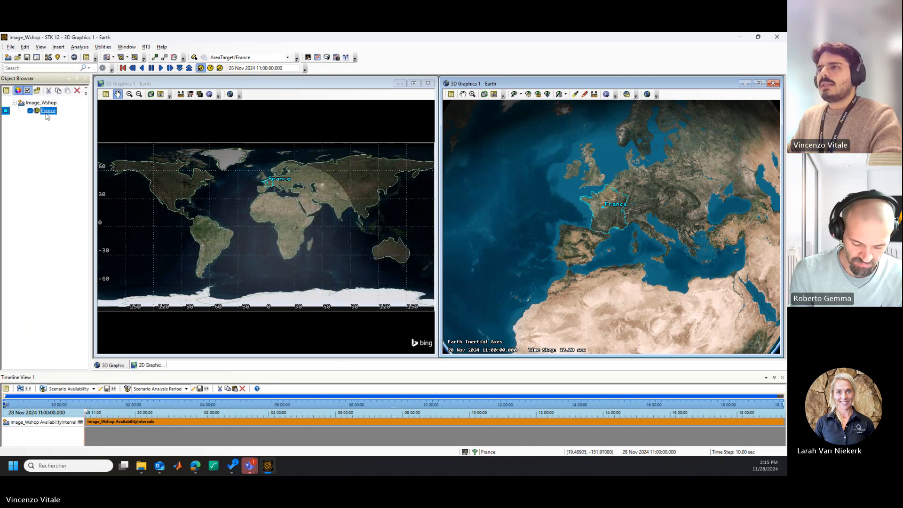
pyautogui.doubleClick(46, 114)
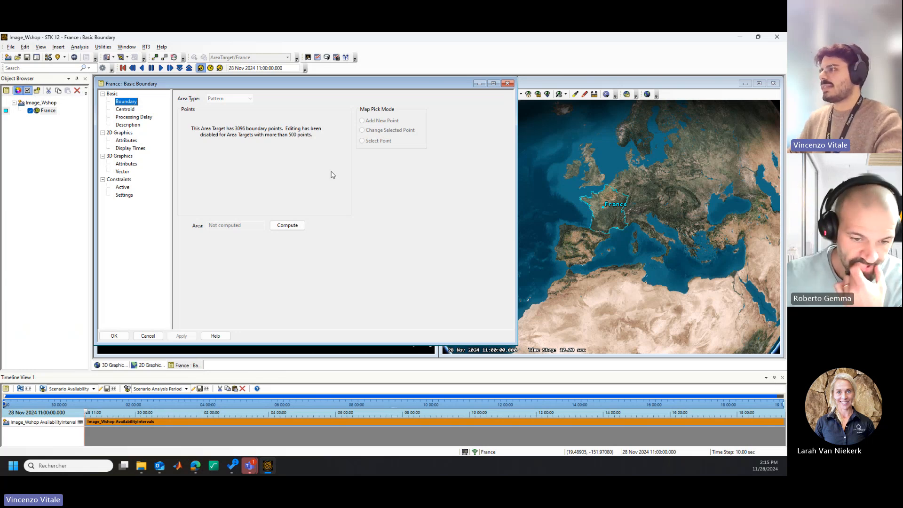
pyautogui.click(507, 83)
pyautogui.scroll(5, 591, 214)
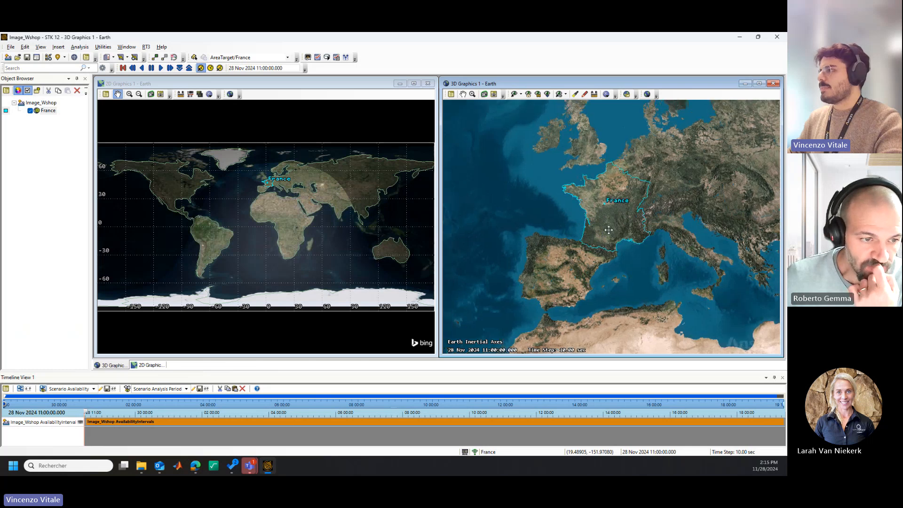
pyautogui.scroll(4, 622, 233)
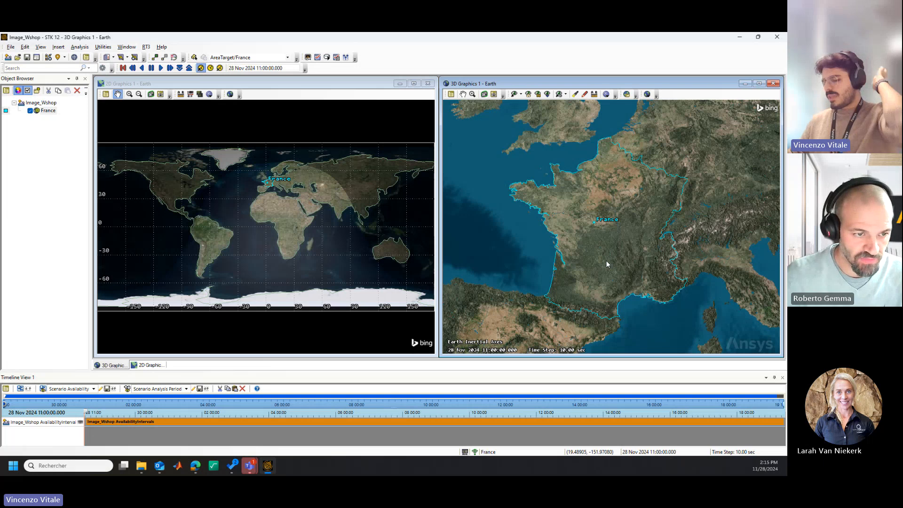
pyautogui.scroll(-2, 607, 262)
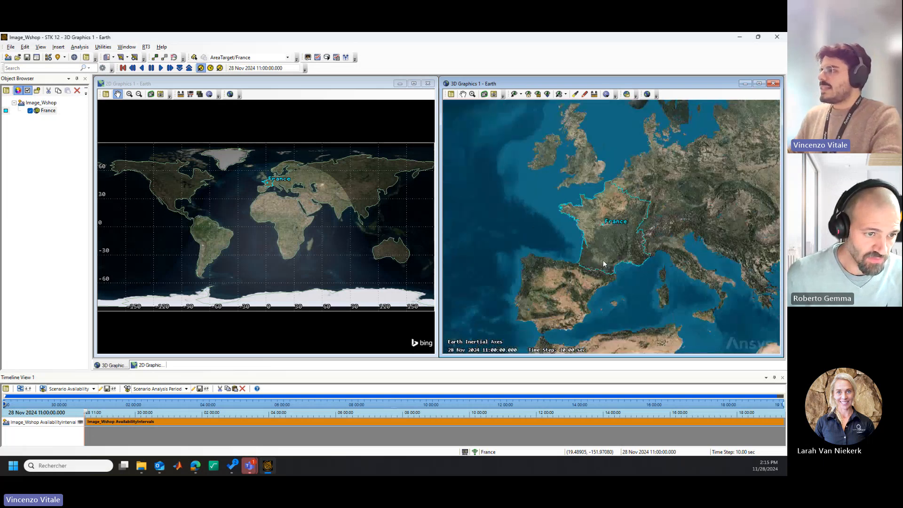
pyautogui.scroll(-3, 604, 263)
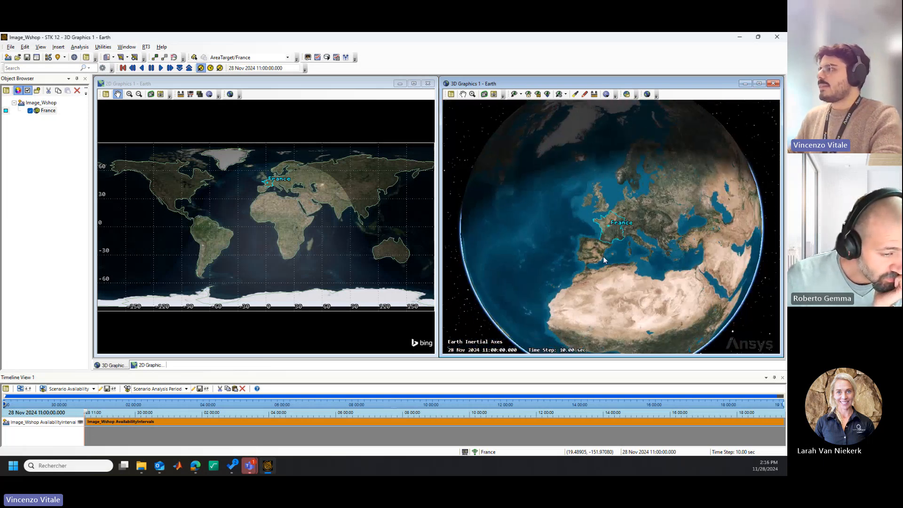
pyautogui.scroll(1, 603, 258)
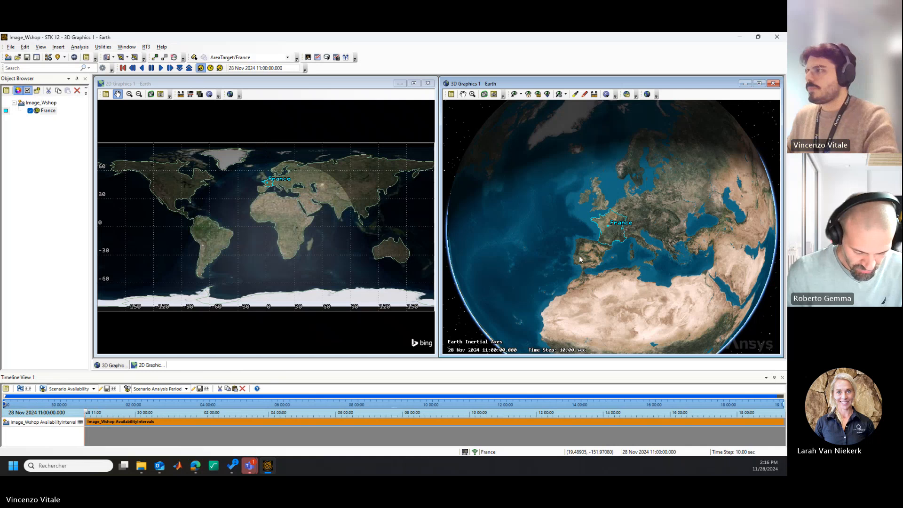
# - Start inserting a facility using the From Standard Object Database method
pyautogui.click(51, 59)
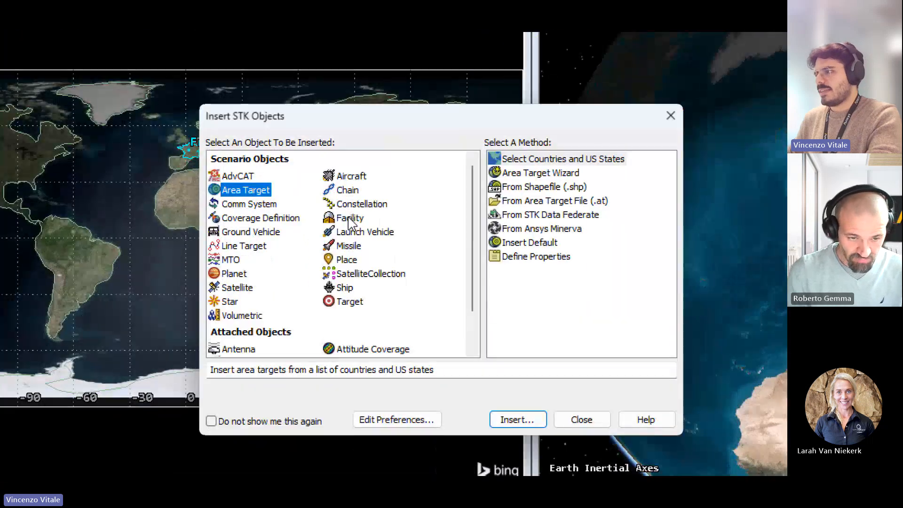
pyautogui.click(350, 219)
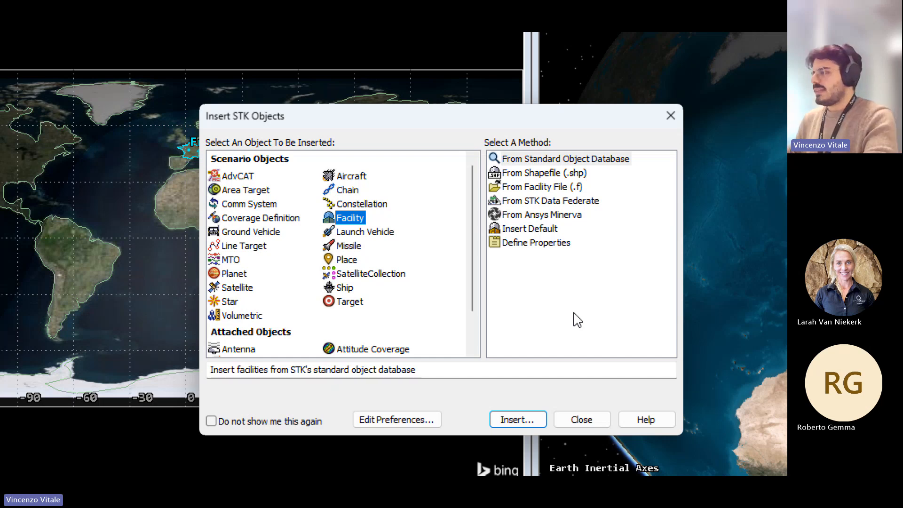
pyautogui.click(563, 153)
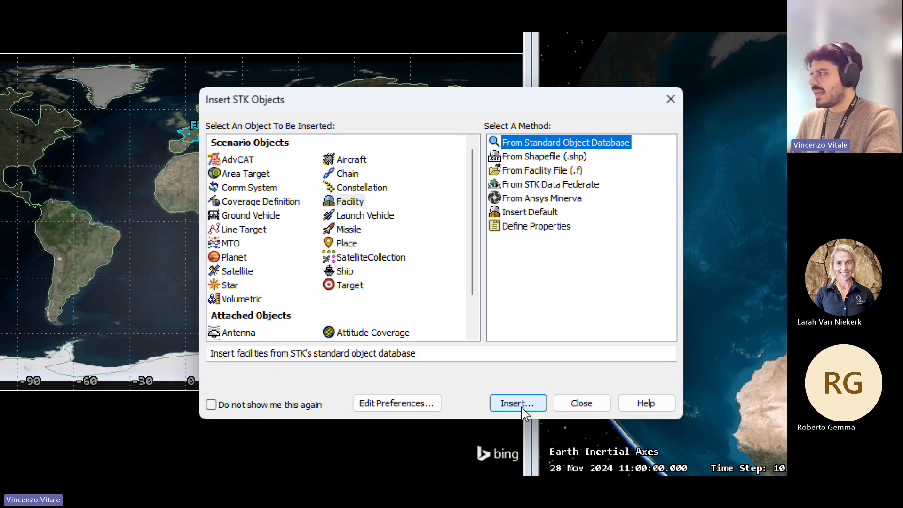
pyautogui.click(525, 411)
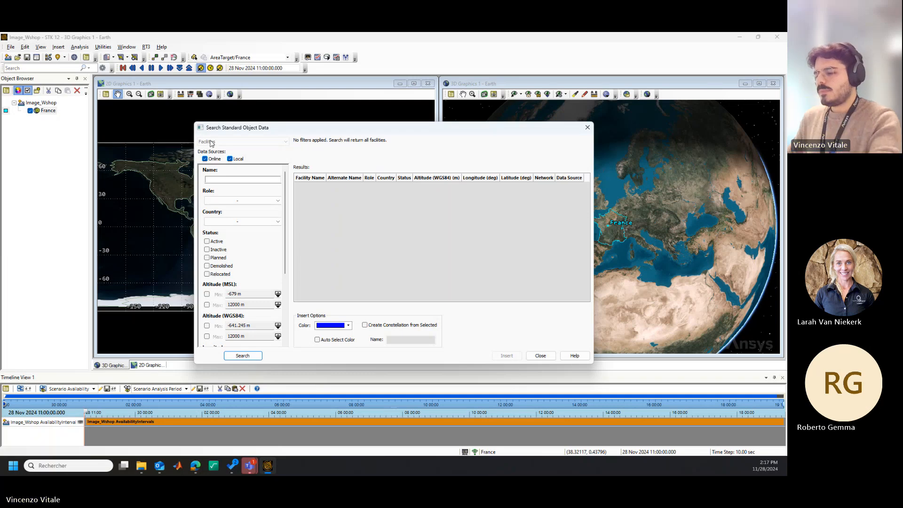
pyautogui.moveTo(197, 136)
pyautogui.mouseDown()
pyautogui.moveTo(226, 146)
pyautogui.moveTo(235, 164)
pyautogui.moveTo(196, 147)
pyautogui.mouseUp()
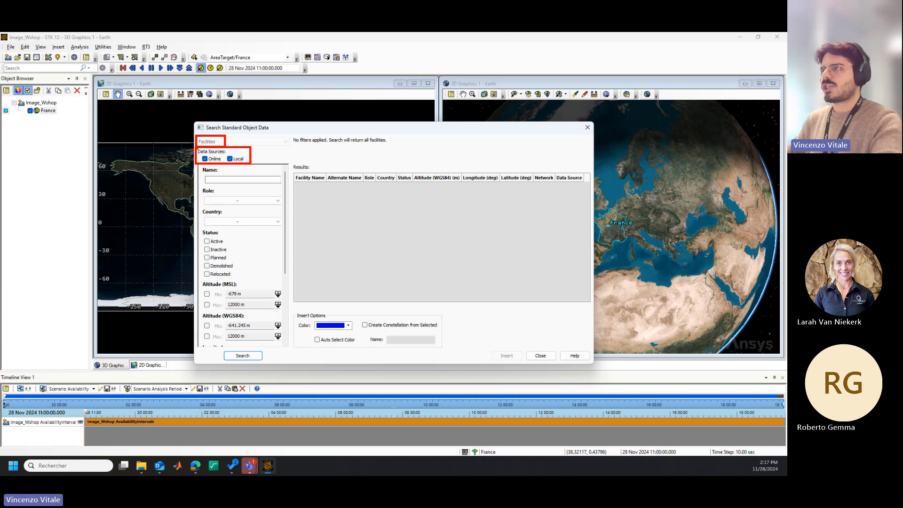
# - Filter the facility search by the name White Sands, the role Ground Station and the country United States
pyautogui.click(225, 180)
pyautogui.write('W')
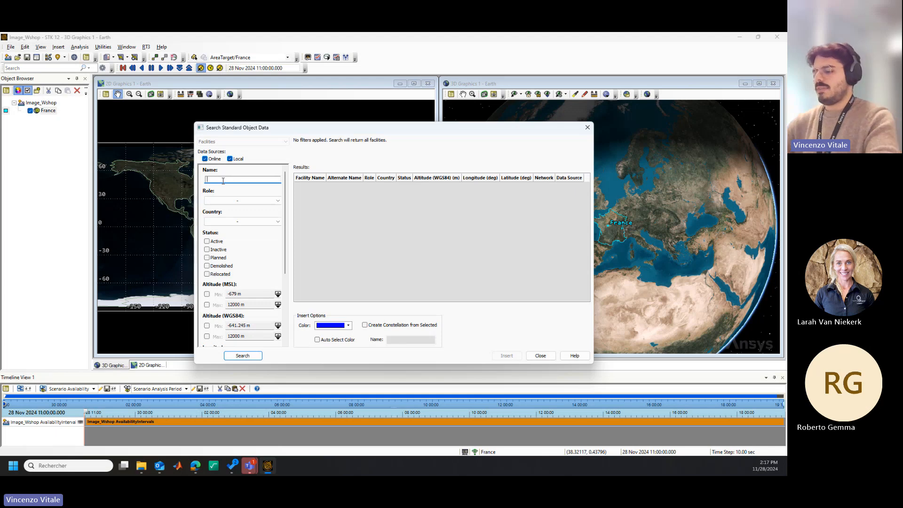
pyautogui.write('hite')
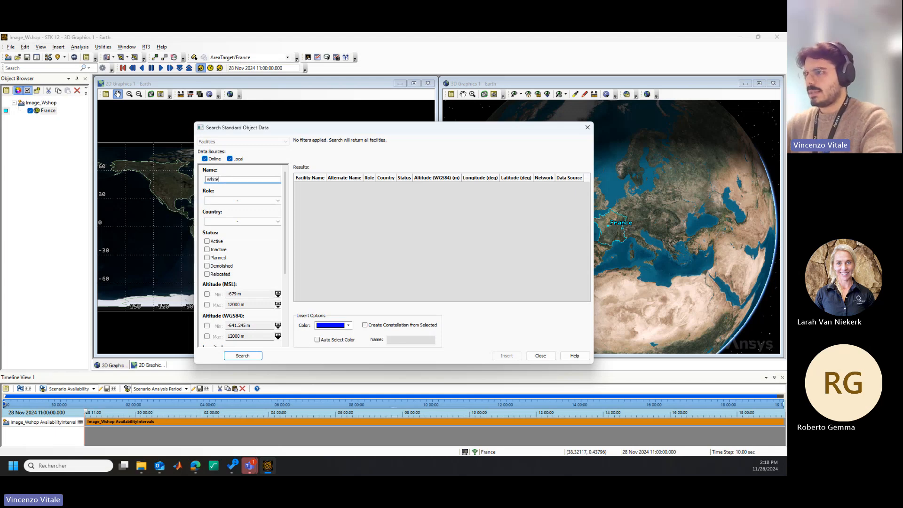
pyautogui.write(' Sands')
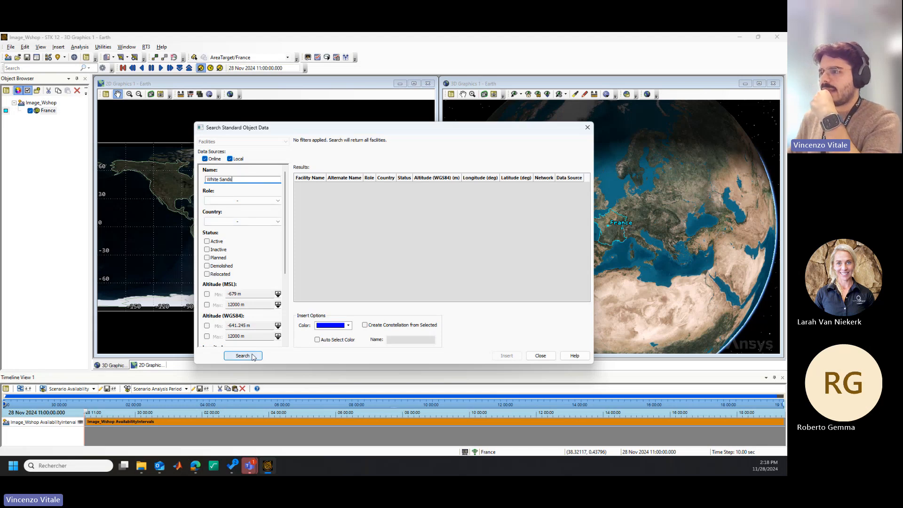
pyautogui.click(260, 201)
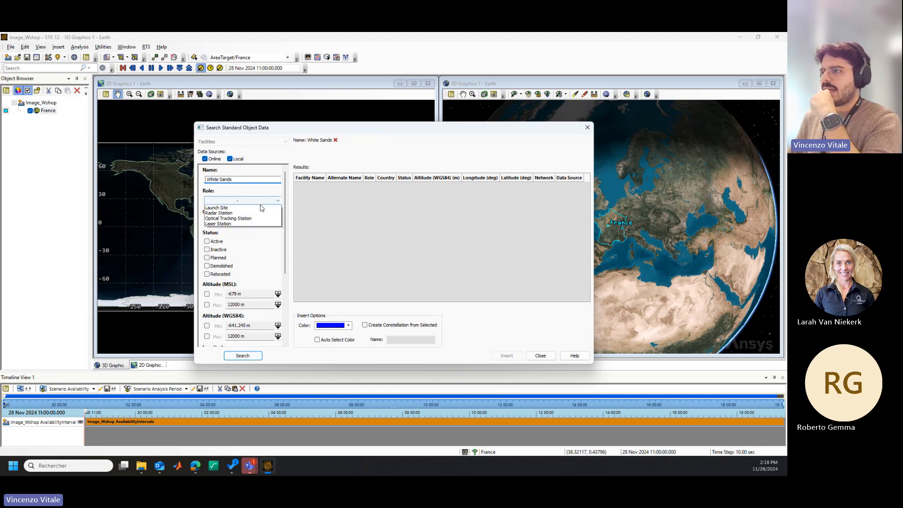
pyautogui.click(260, 213)
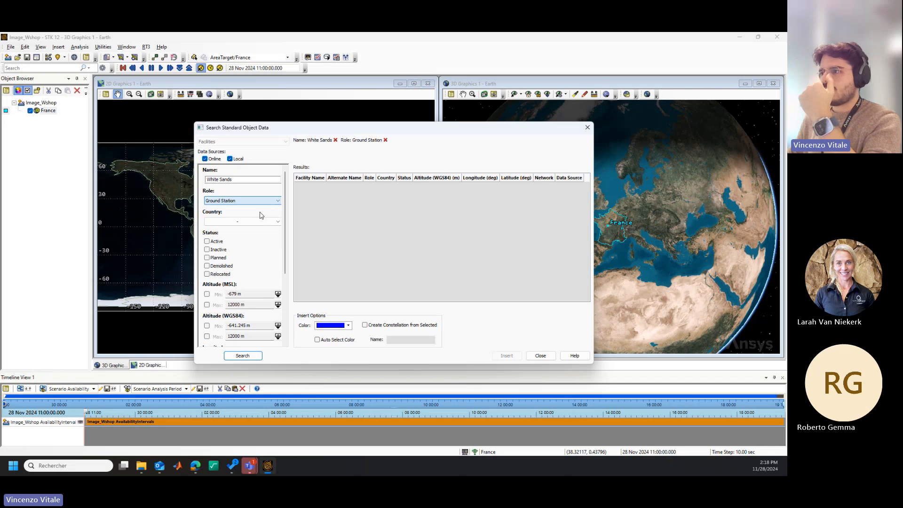
pyautogui.click(261, 223)
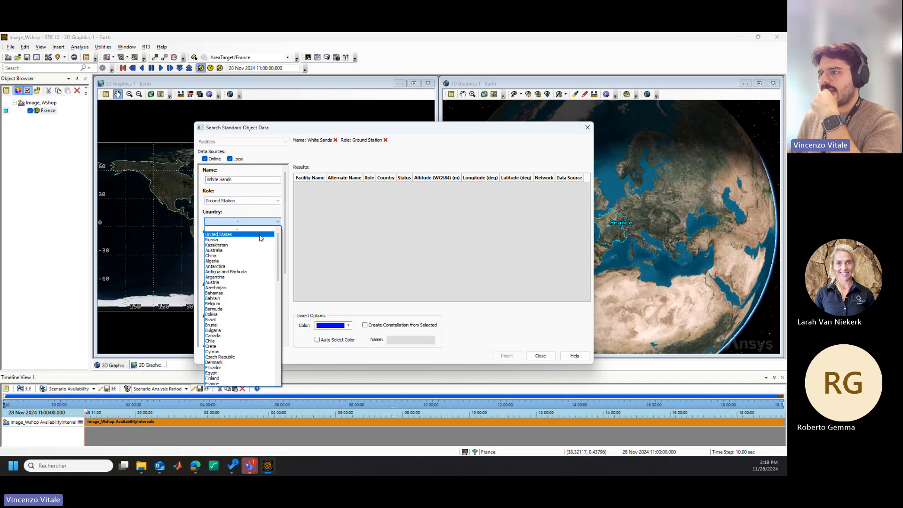
pyautogui.click(260, 235)
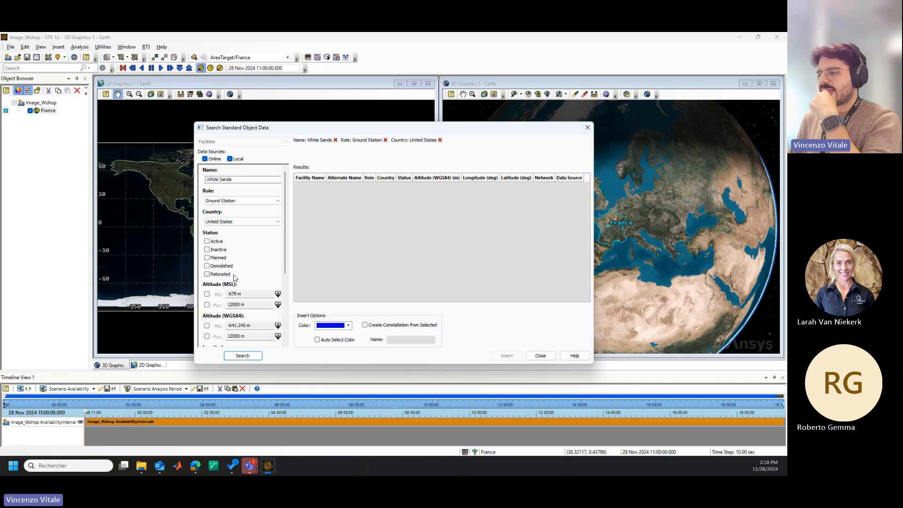
# - Run the filtered facility search, widen the Facility Name column and look through the White Sands stations
pyautogui.moveTo(287, 261); pyautogui.dragTo(281, 332)
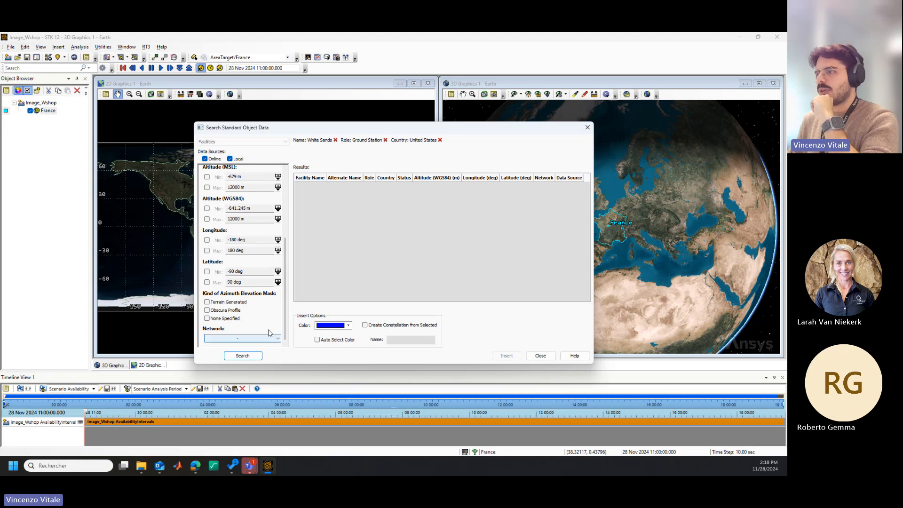
pyautogui.click(256, 357)
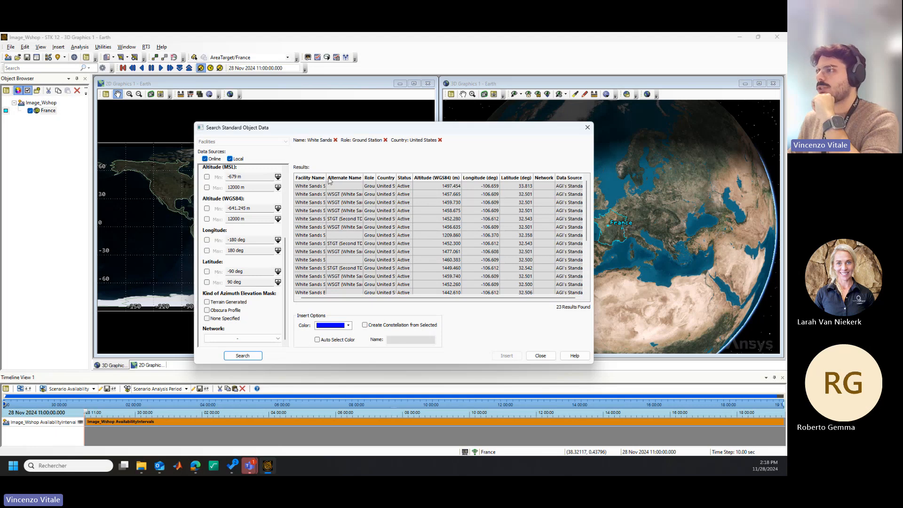
pyautogui.moveTo(325, 176); pyautogui.dragTo(362, 177)
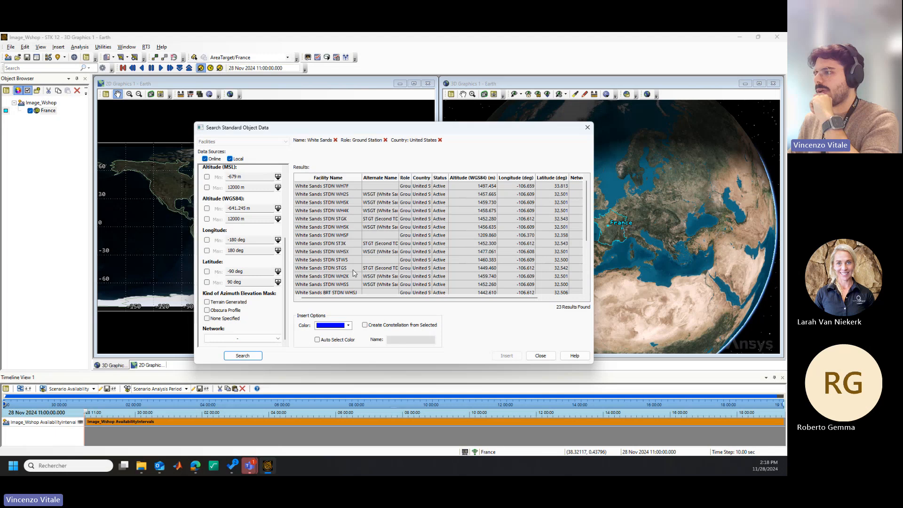
pyautogui.scroll(-3, 351, 280)
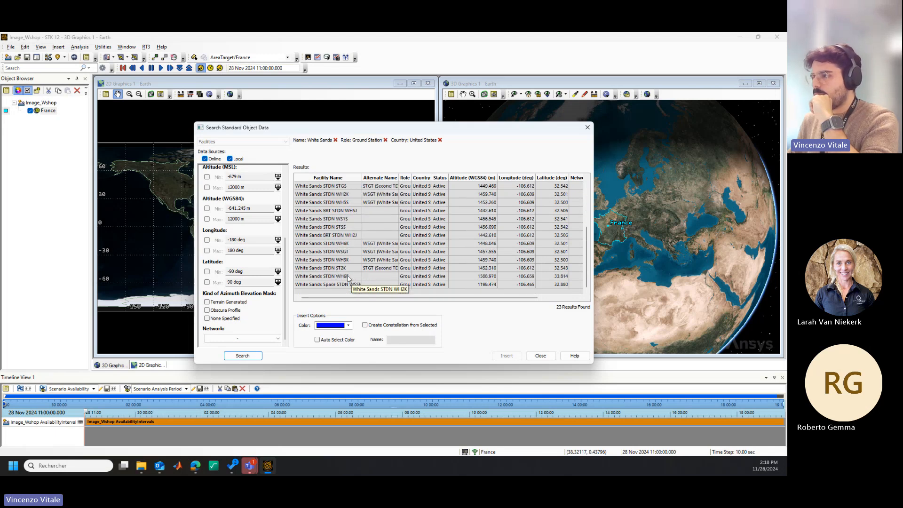
# - Insert the White Sands STDN WH3K ground station from the search results in orange and close the database search
pyautogui.click(349, 261)
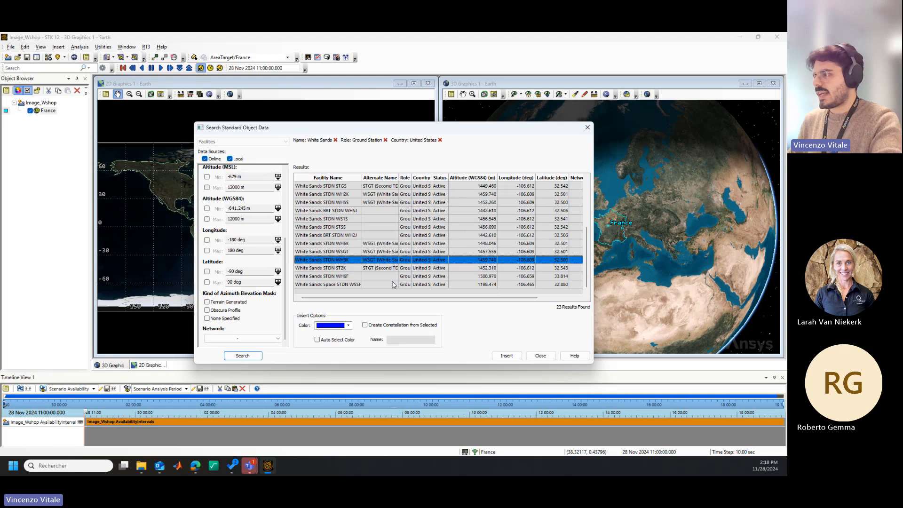
pyautogui.click(348, 327)
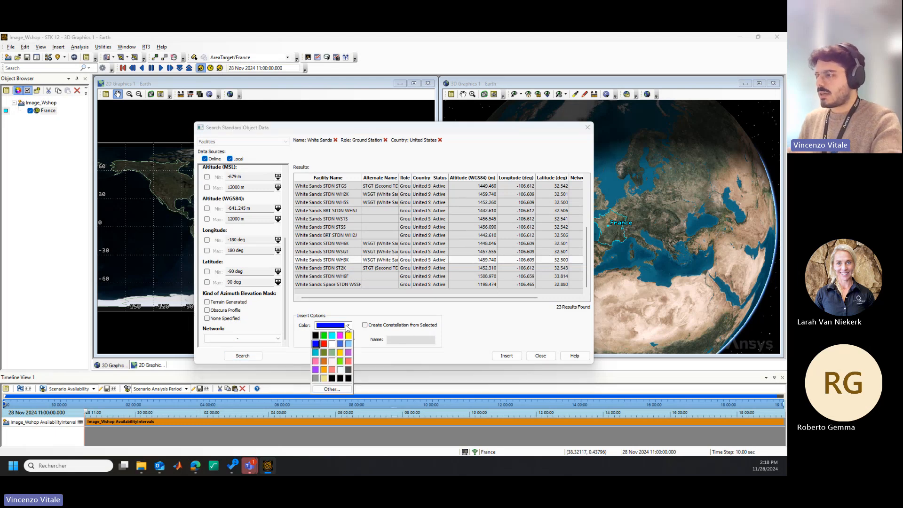
pyautogui.click(324, 370)
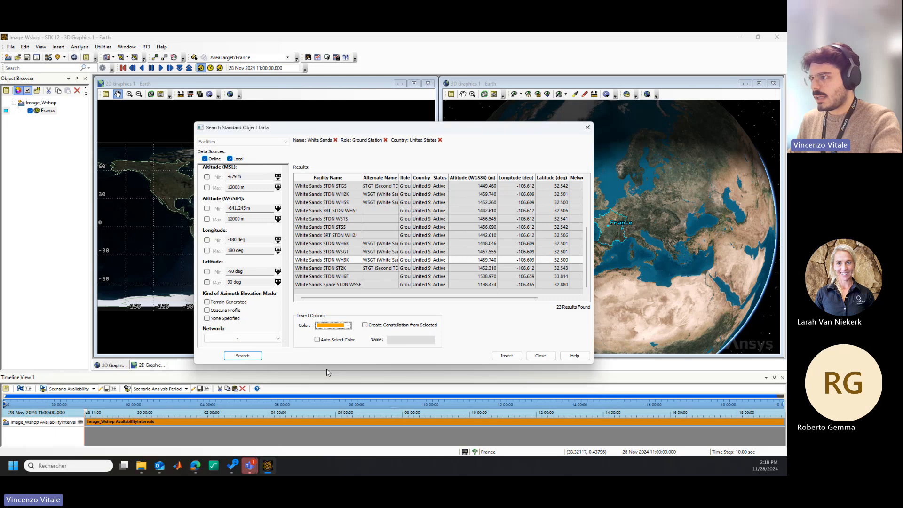
pyautogui.click(502, 357)
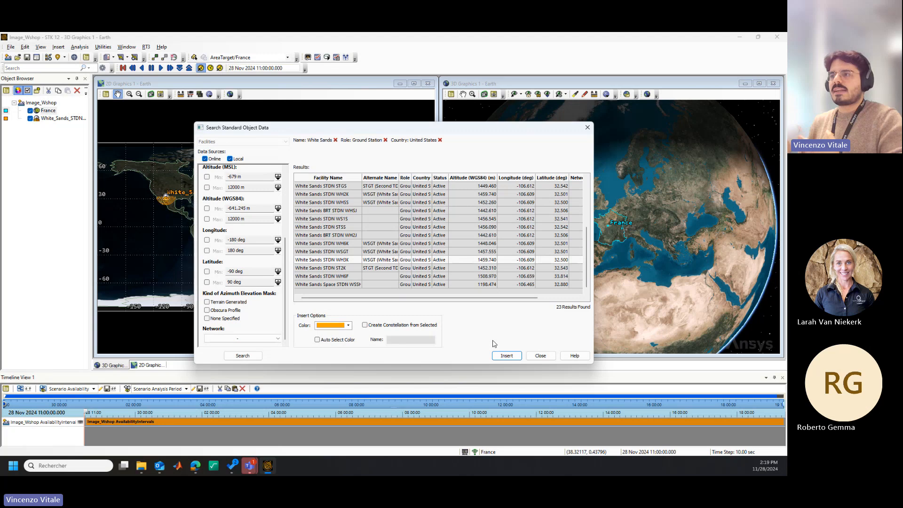
pyautogui.click(540, 355)
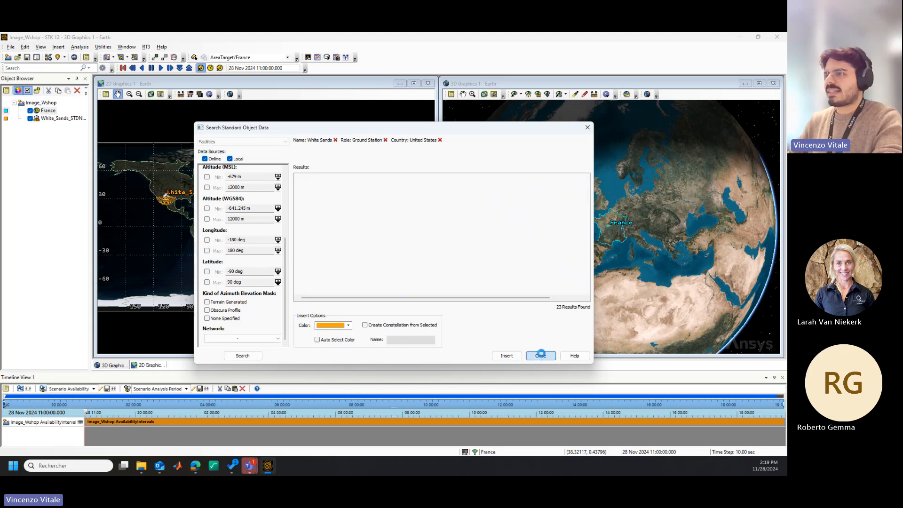
# - Close the object insertion window and locate the White Sands facility on the 2D map and the 3D globe
pyautogui.scroll(5, 161, 203)
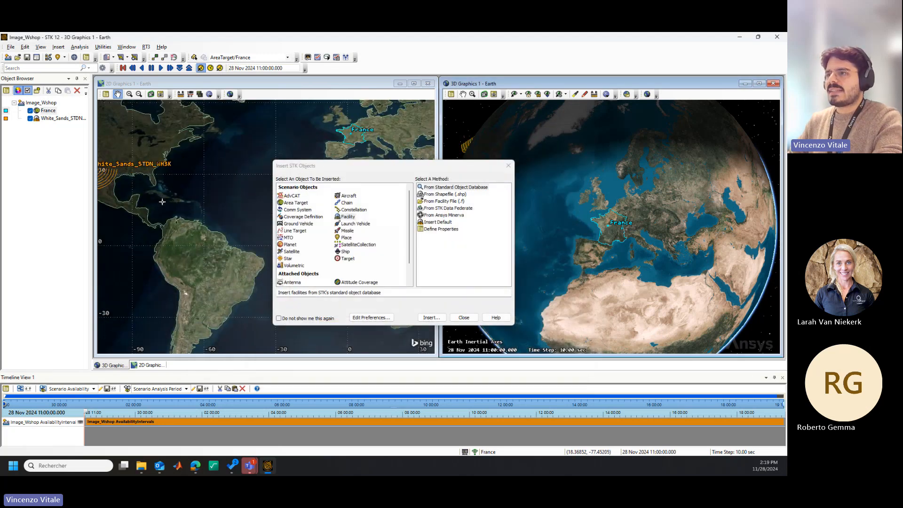
pyautogui.scroll(1, 199, 194)
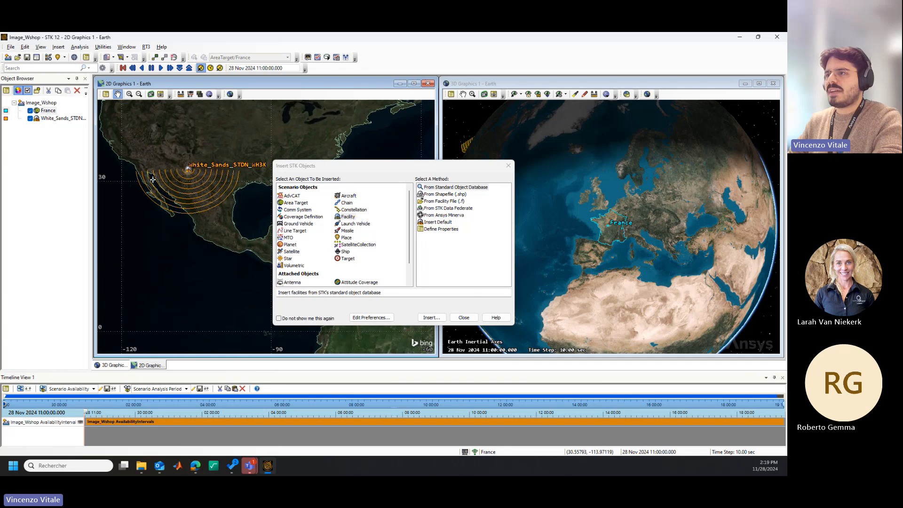
pyautogui.click(508, 167)
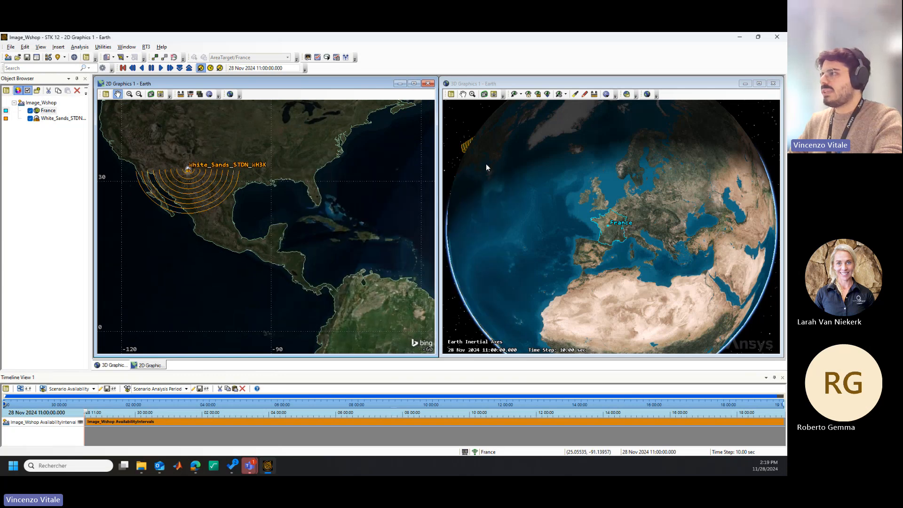
pyautogui.moveTo(486, 163); pyautogui.dragTo(685, 130)
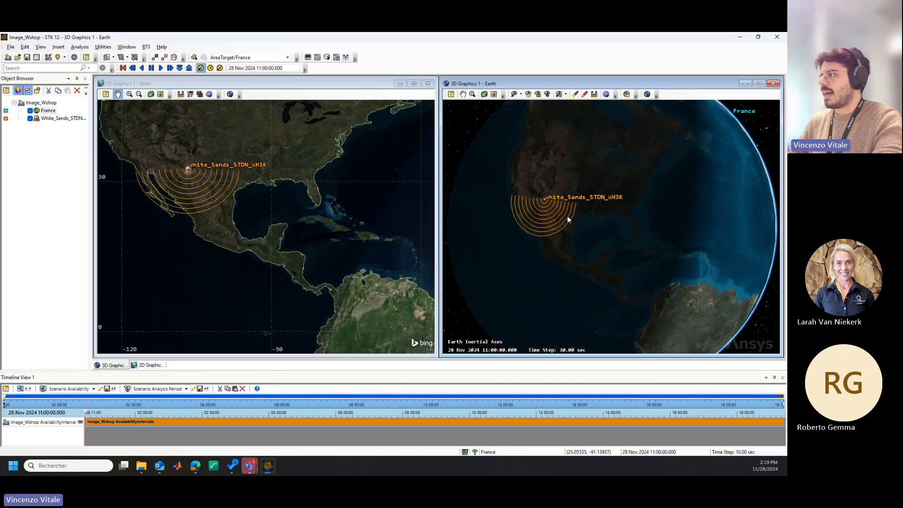
pyautogui.moveTo(567, 216); pyautogui.dragTo(619, 217)
pyautogui.scroll(3, 619, 216)
# - Review the White Sands facility's basic position and AzElMask properties, including its mask file, and close them
pyautogui.doubleClick(47, 118)
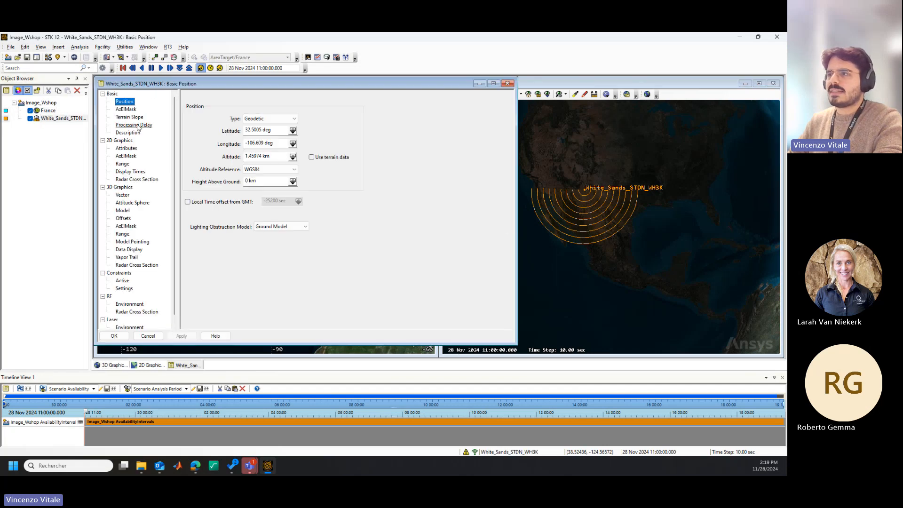
pyautogui.click(131, 110)
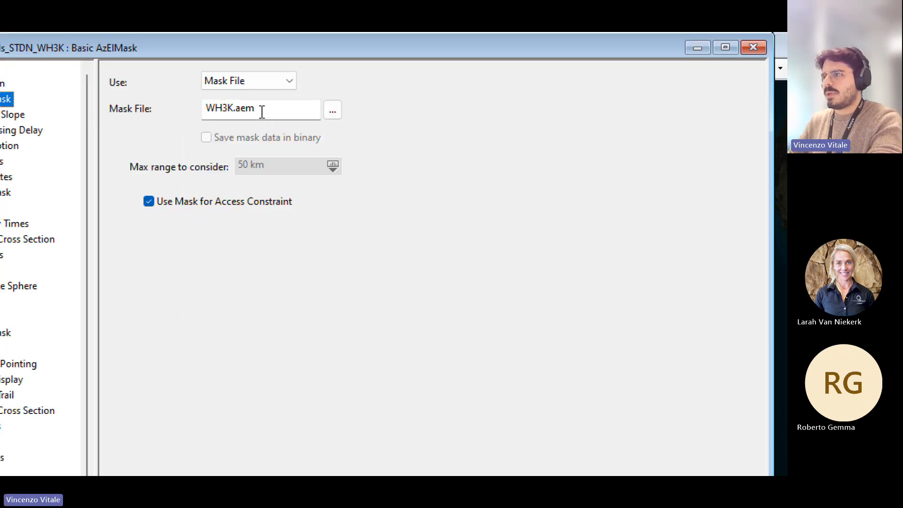
pyautogui.moveTo(262, 111); pyautogui.dragTo(183, 112)
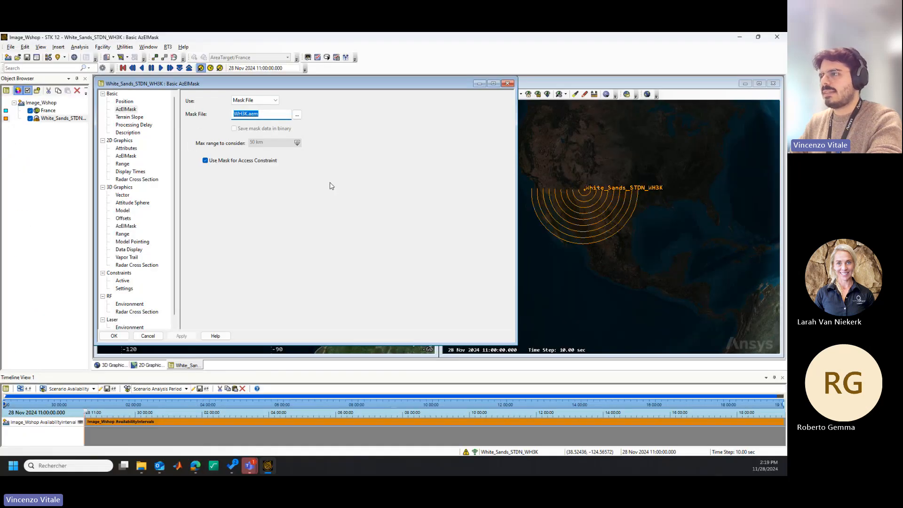
pyautogui.click(507, 83)
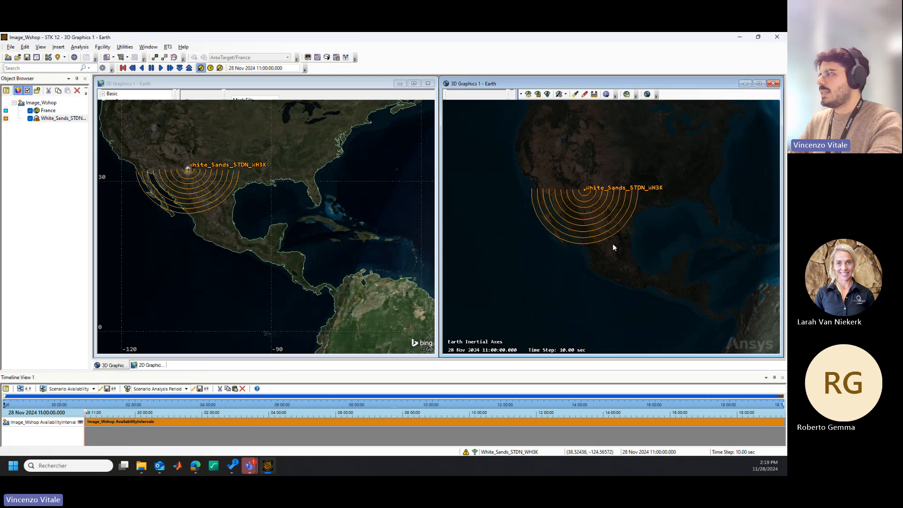
# - Examine the extent of the azimuth-elevation mask contours around the White Sands station on the 3D globe
pyautogui.moveTo(631, 243); pyautogui.dragTo(630, 277)
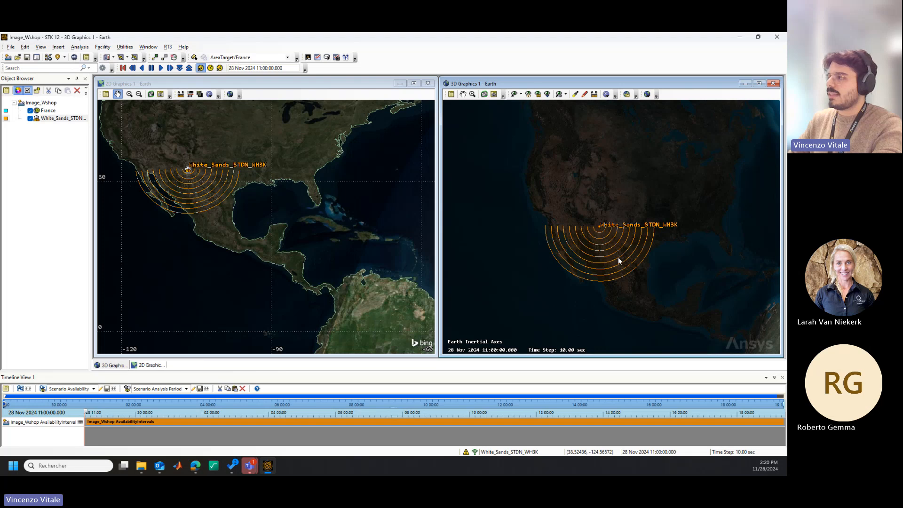
pyautogui.moveTo(626, 269); pyautogui.dragTo(505, 282)
pyautogui.scroll(-3, 508, 281)
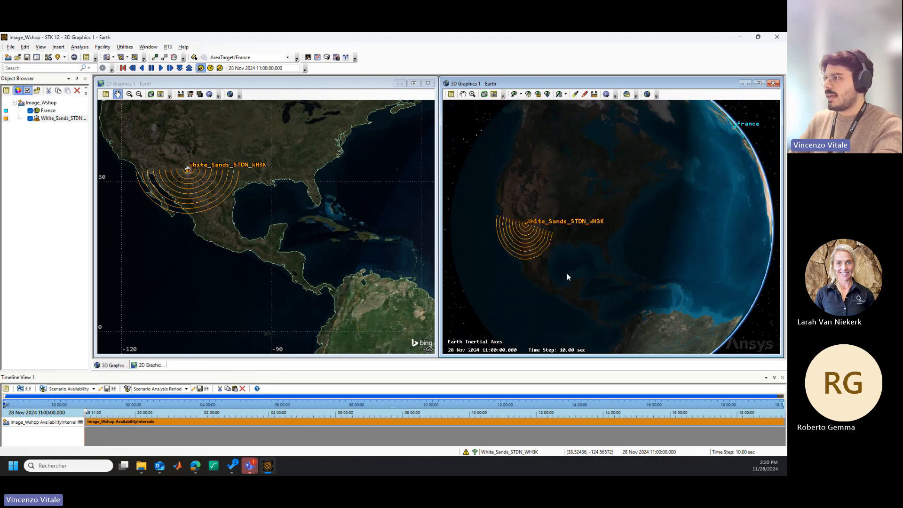
pyautogui.moveTo(568, 278); pyautogui.dragTo(628, 220)
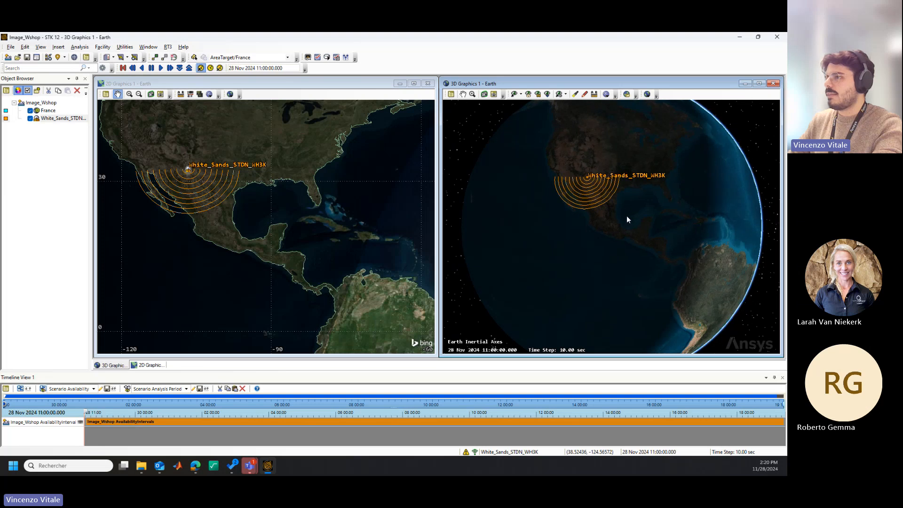
pyautogui.scroll(5, 542, 187)
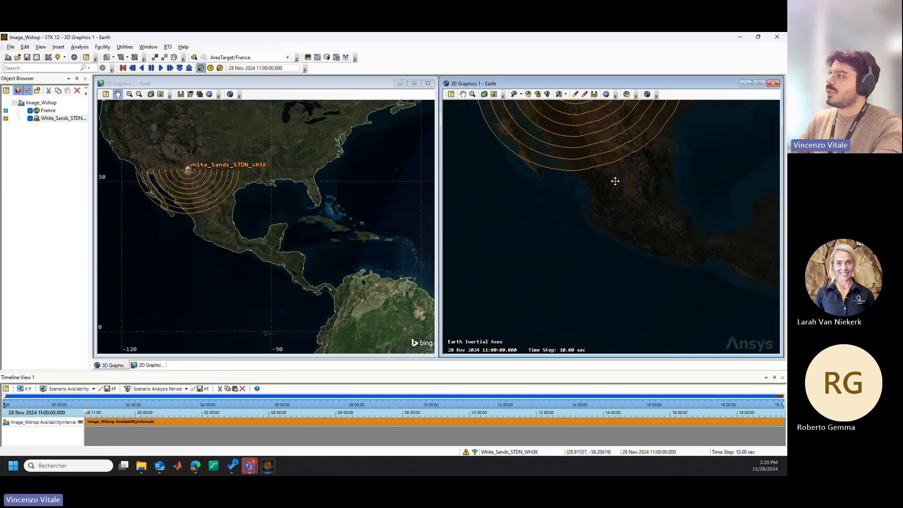
pyautogui.moveTo(615, 181); pyautogui.dragTo(625, 248)
# - Center the 3D view on the White Sands facility, inspect its mask contours from low angles, and return to the Earth home view
pyautogui.click(53, 119)
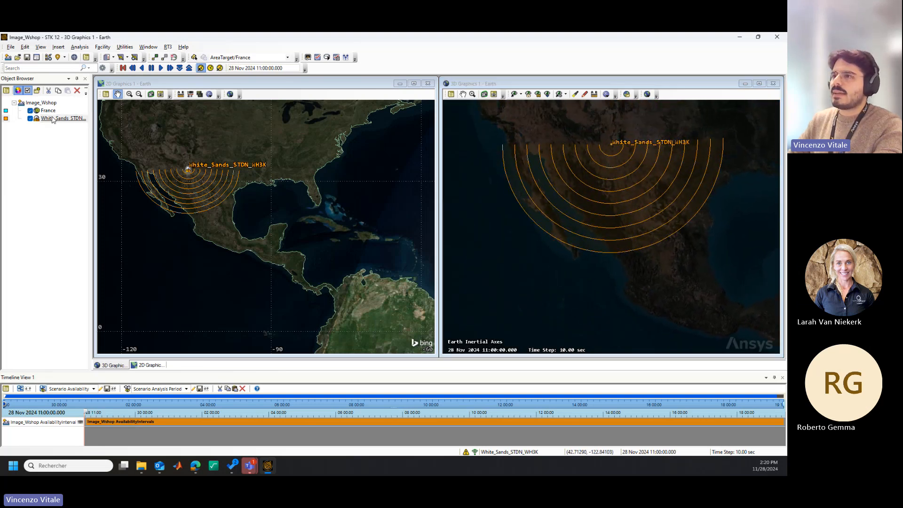
pyautogui.rightClick(54, 118)
pyautogui.click(70, 131)
pyautogui.scroll(-2, 628, 232)
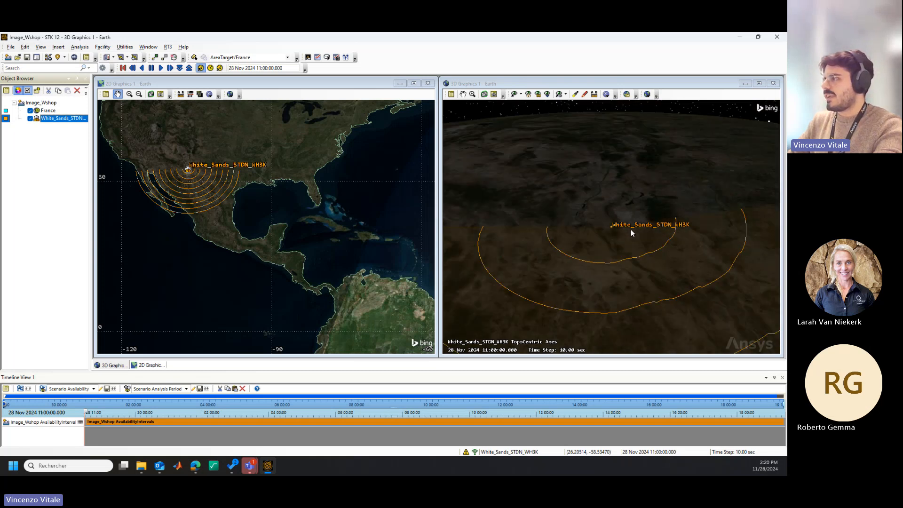
pyautogui.scroll(-5, 631, 229)
pyautogui.moveTo(624, 252); pyautogui.dragTo(561, 226)
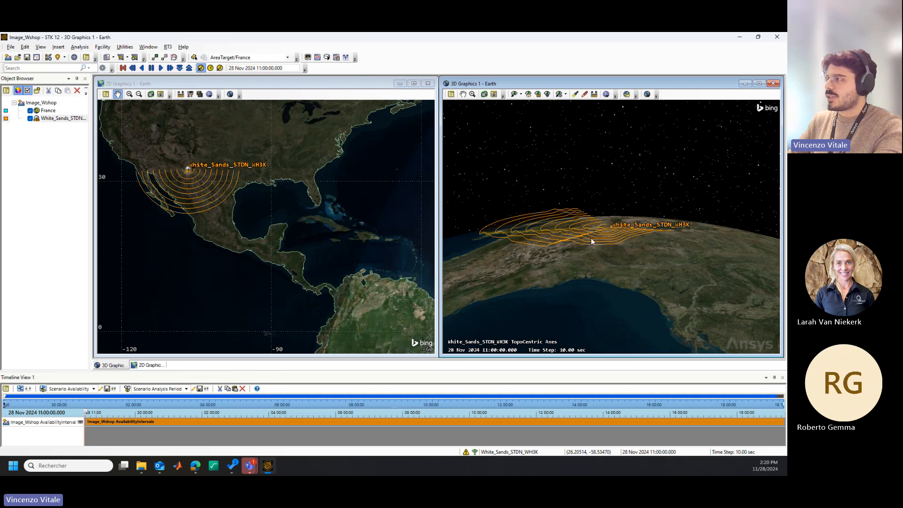
pyautogui.moveTo(598, 237); pyautogui.dragTo(521, 240)
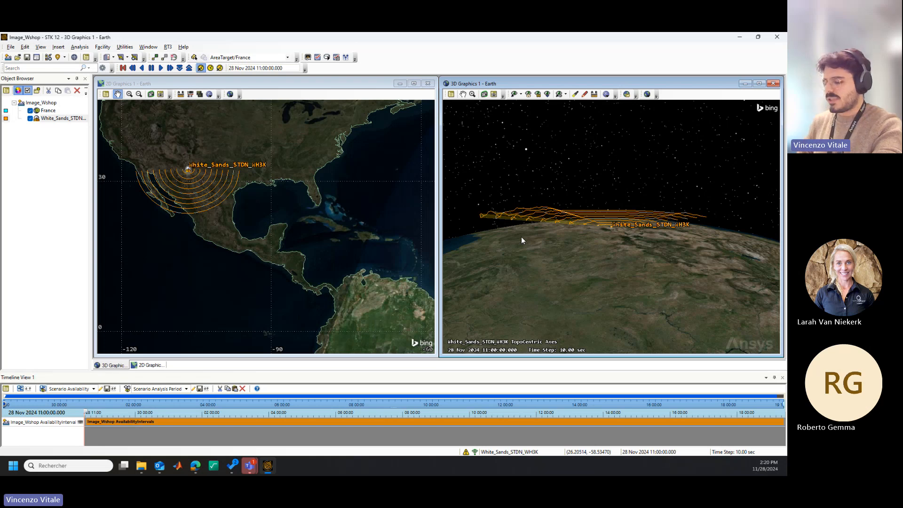
pyautogui.moveTo(535, 241); pyautogui.dragTo(617, 282)
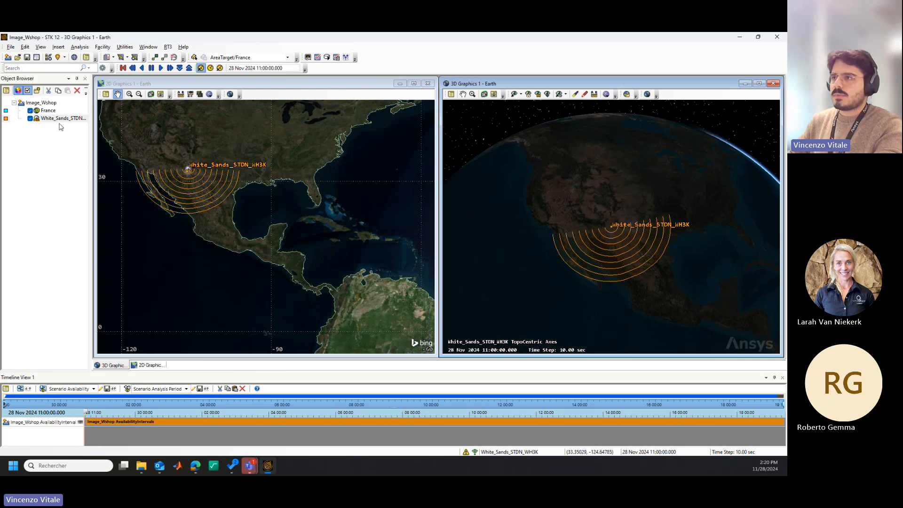
pyautogui.click(528, 98)
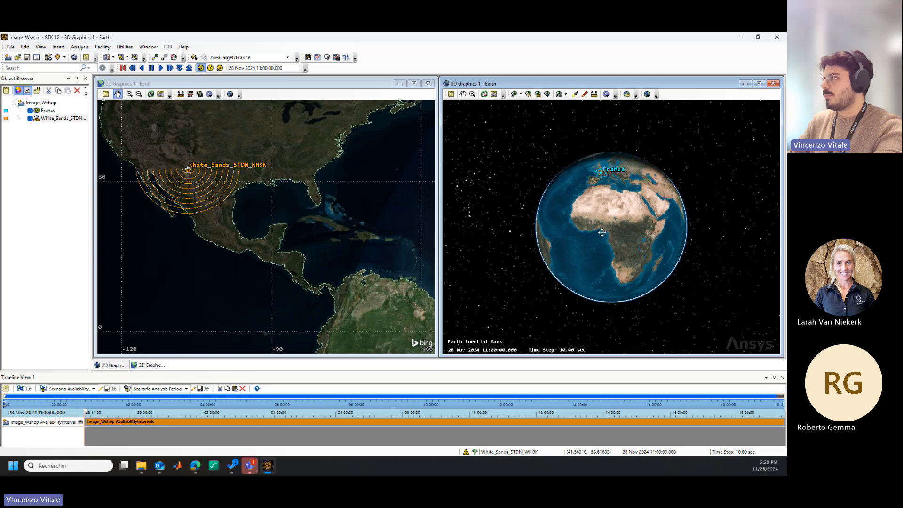
pyautogui.moveTo(663, 242); pyautogui.dragTo(616, 280)
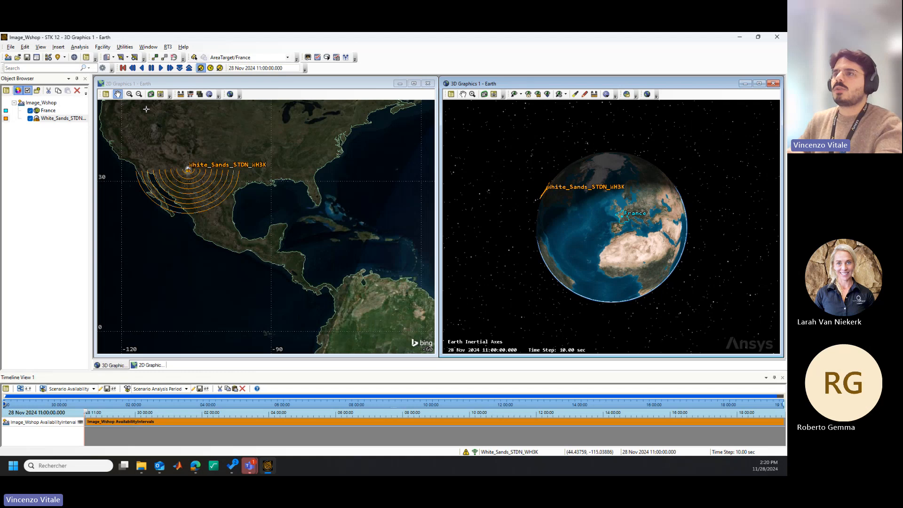
# - Start inserting a satellite using the Orbit Wizard method
pyautogui.click(49, 59)
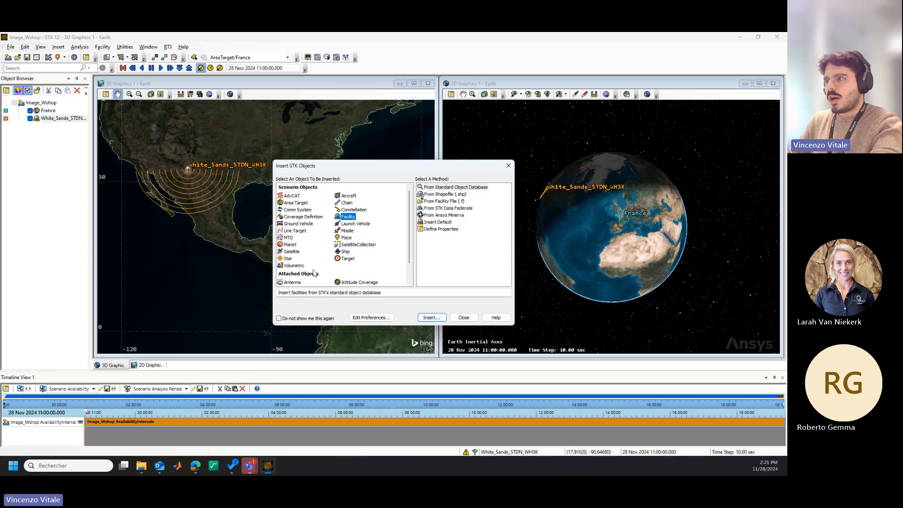
pyautogui.click(291, 251)
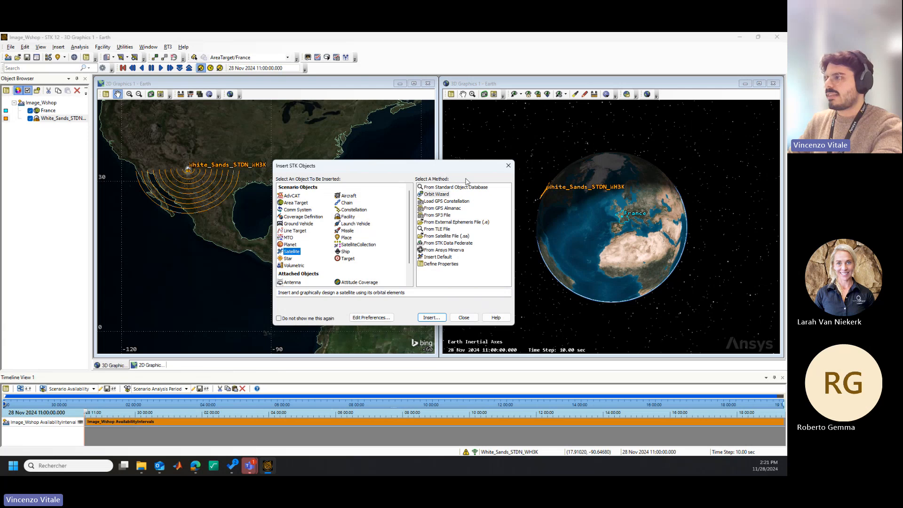
pyautogui.click(437, 194)
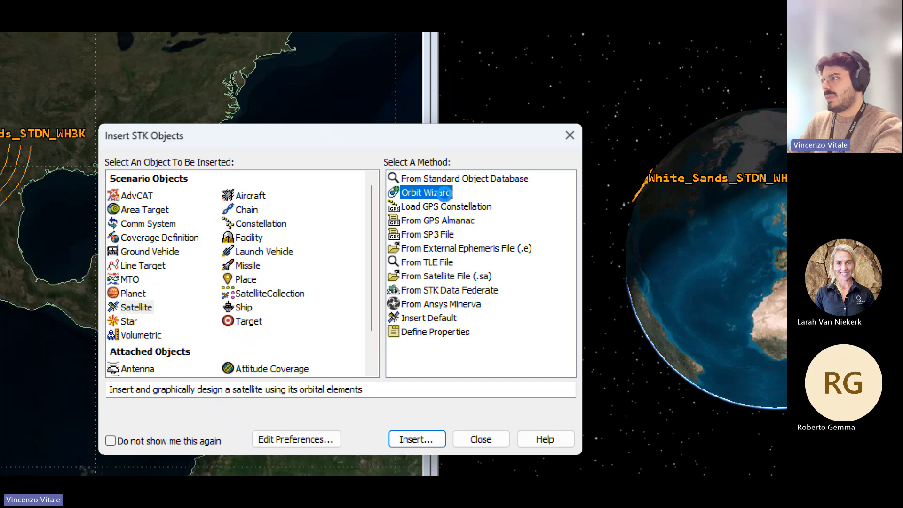
pyautogui.doubleClick(442, 193)
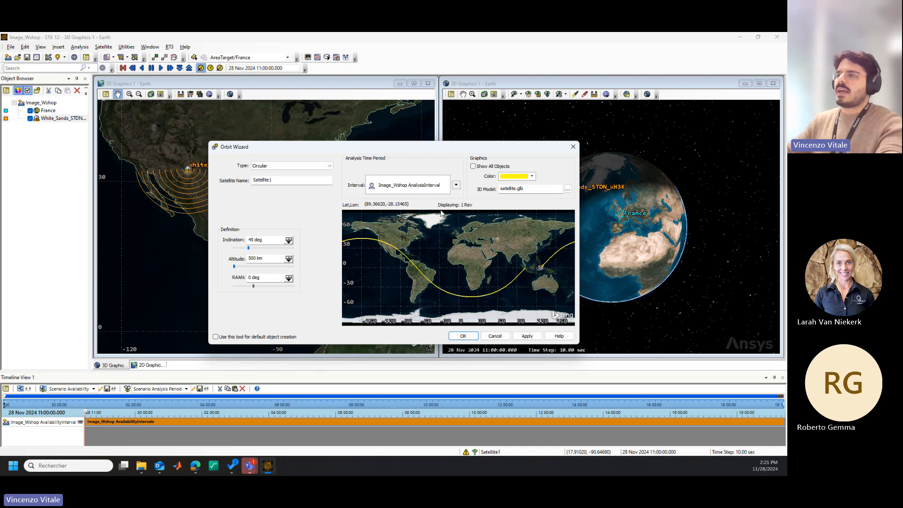
# - Preview the Repeating Ground Trace, Repeating Sun Sync, Sun Synchronous, Geosynchronous and Molniya orbit types for the new satellite
pyautogui.click(285, 167)
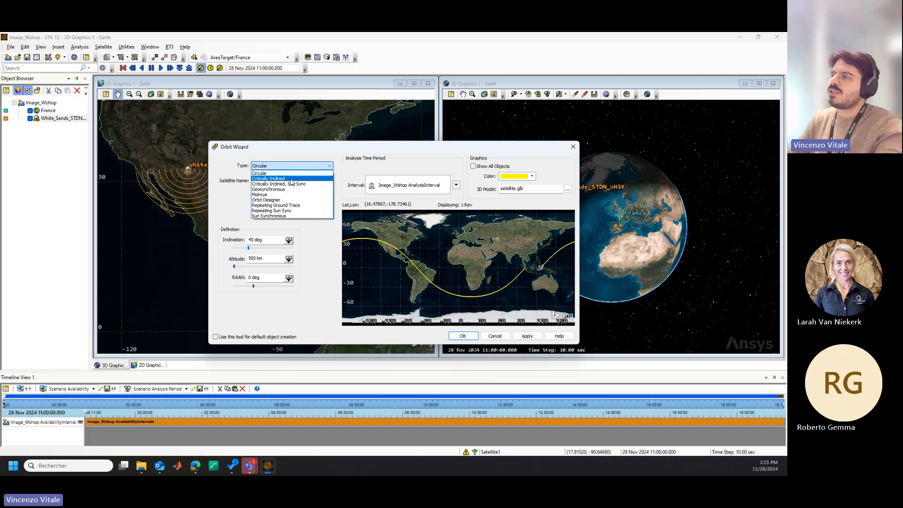
pyautogui.click(303, 206)
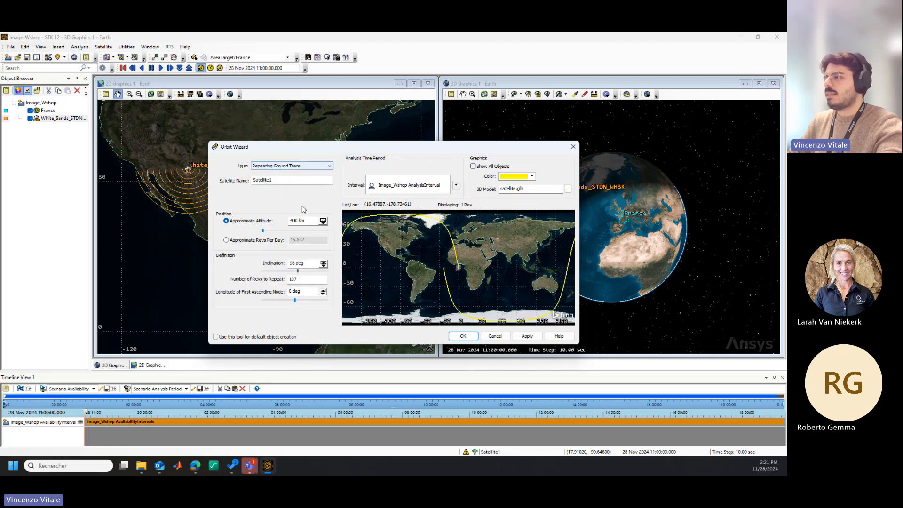
pyautogui.click(308, 166)
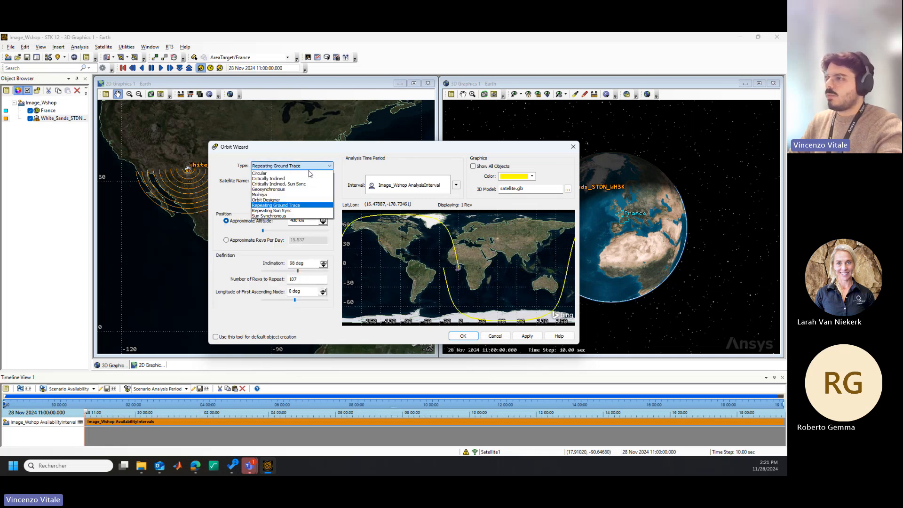
pyautogui.click(308, 211)
pyautogui.click(313, 166)
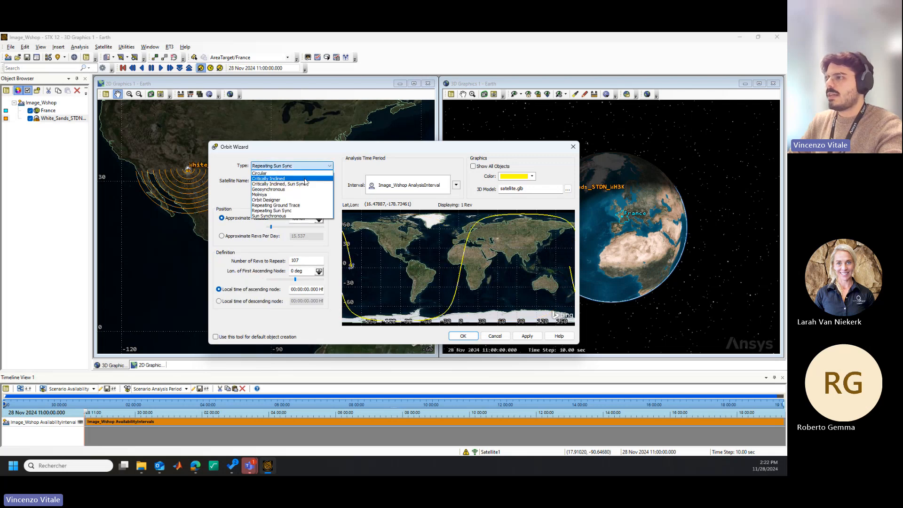
pyautogui.click(295, 216)
pyautogui.click(301, 166)
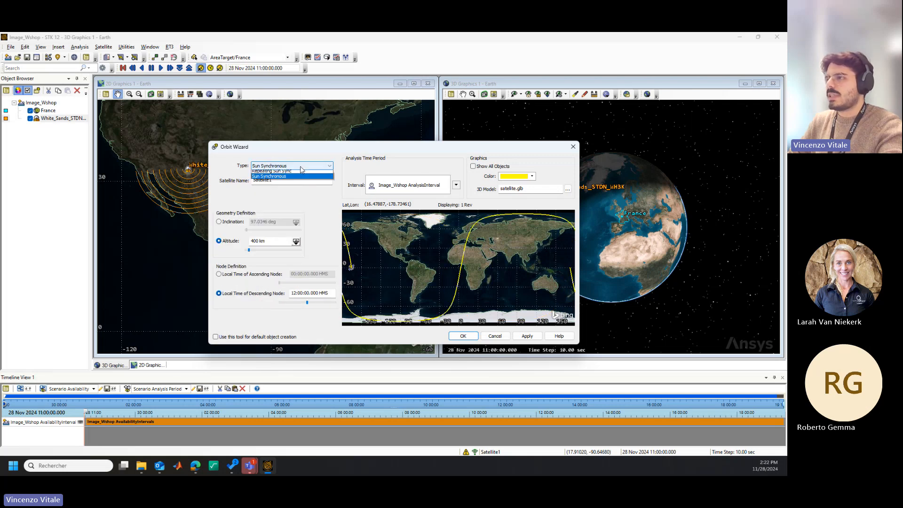
pyautogui.click(295, 190)
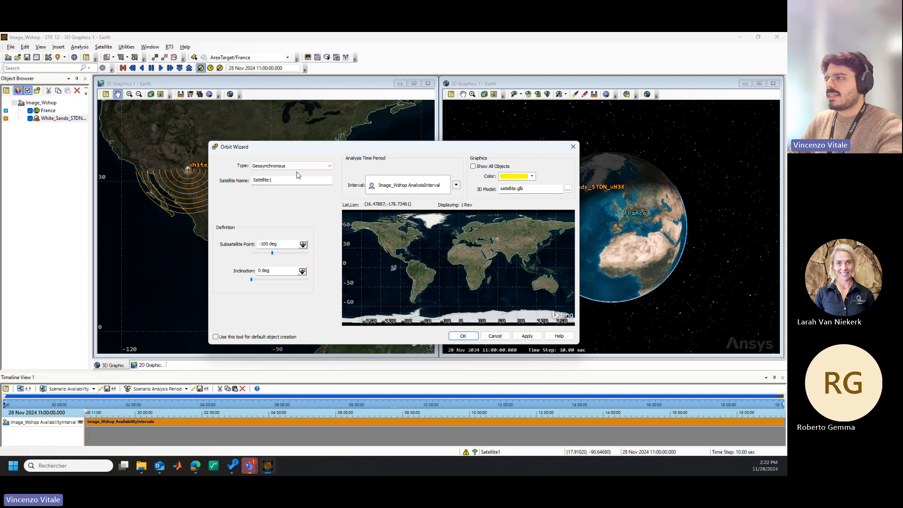
pyautogui.click(301, 167)
pyautogui.click(292, 195)
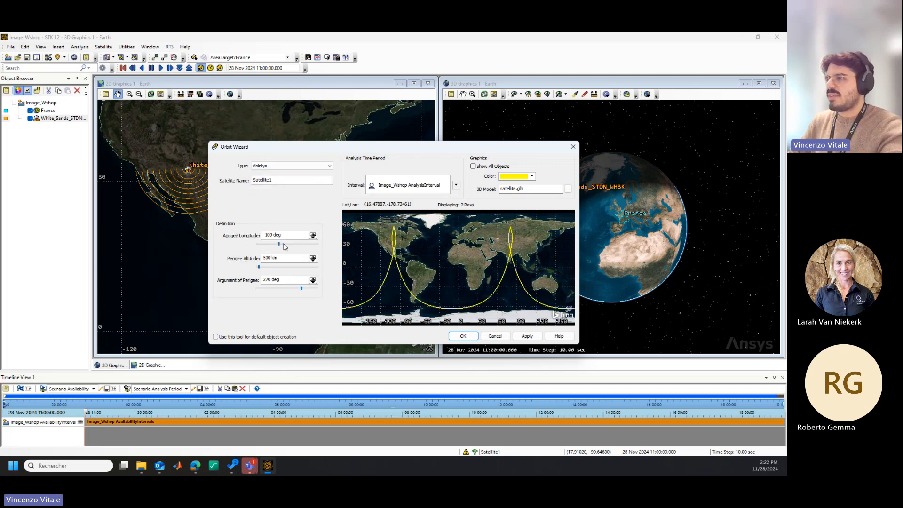
# - Try the Molniya orbit with apogee longitude -149 deg, perigee altitude 412 km and argument of perigee 318 deg
pyautogui.moveTo(280, 245); pyautogui.dragTo(258, 269)
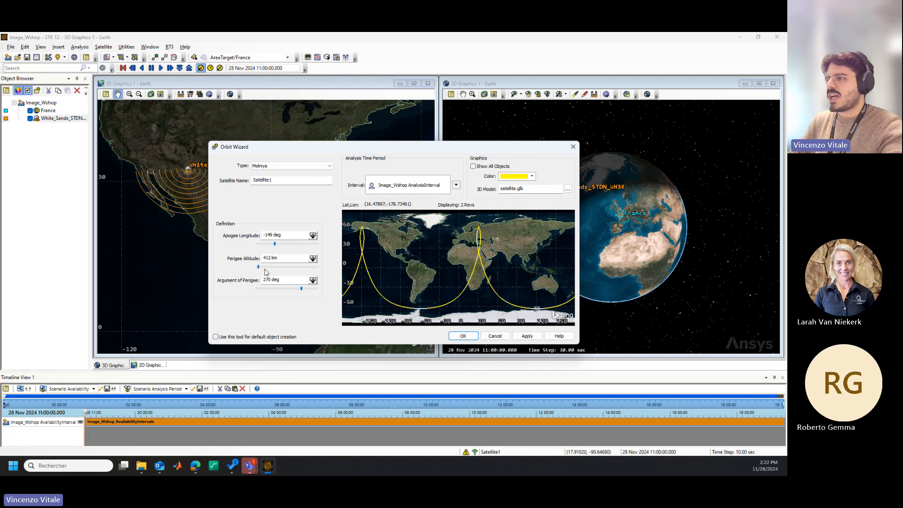
pyautogui.moveTo(302, 290); pyautogui.dragTo(310, 292)
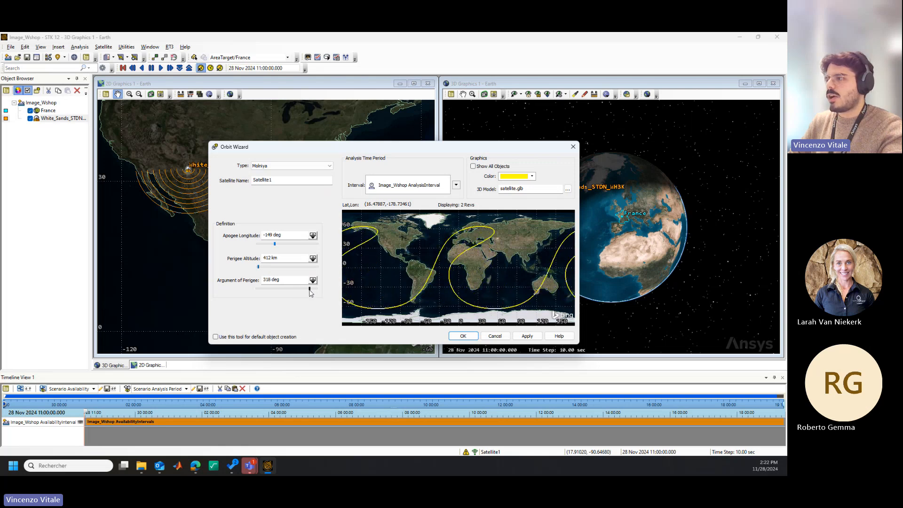
# - Define the new satellite's orbit as Circular with 68 deg inclination, 500 km altitude and 105 deg RAAN
pyautogui.click(299, 167)
pyautogui.click(302, 174)
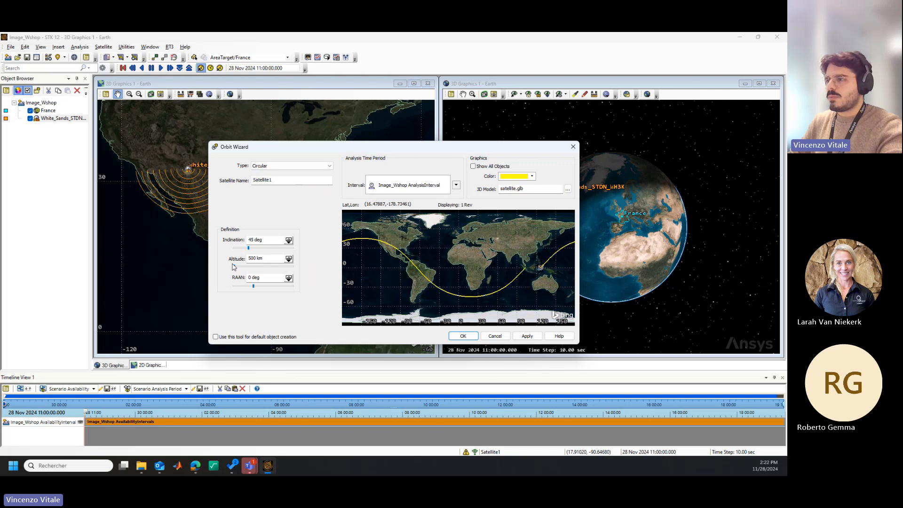
pyautogui.moveTo(235, 270); pyautogui.dragTo(231, 270)
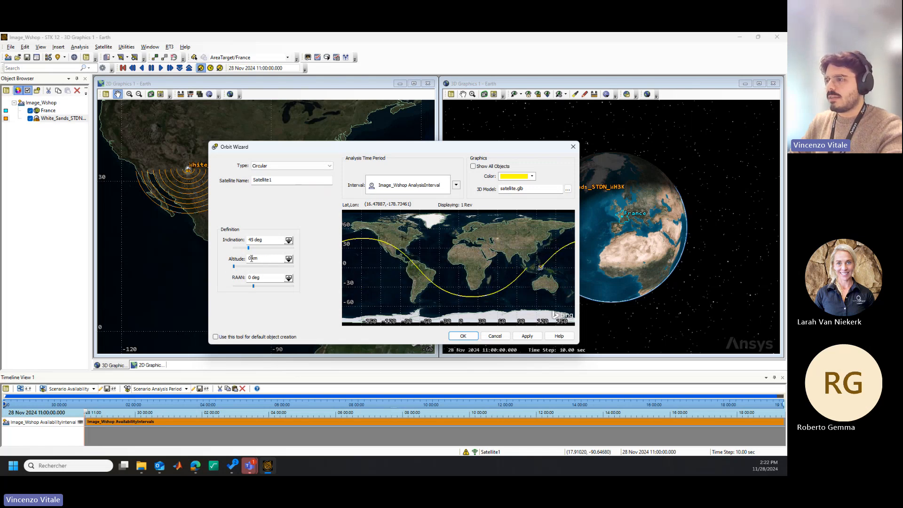
pyautogui.doubleClick(251, 258)
pyautogui.write('500')
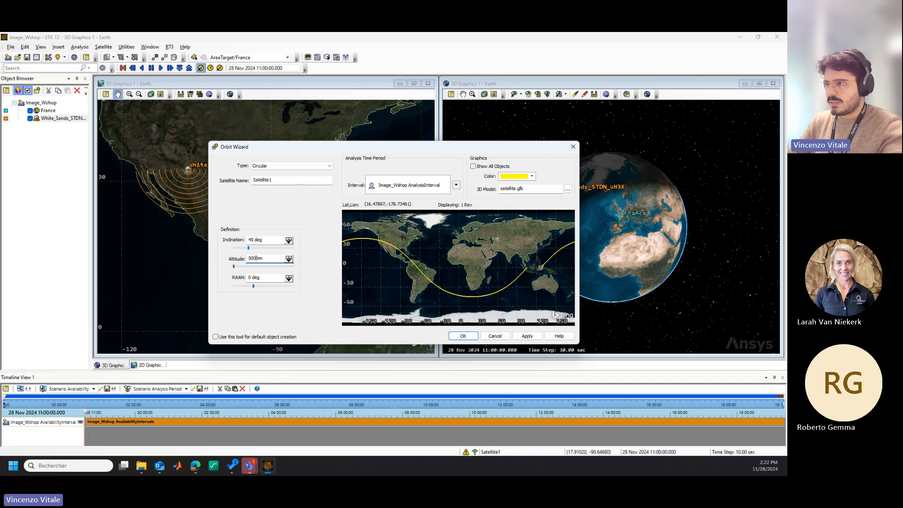
pyautogui.doubleClick(246, 241)
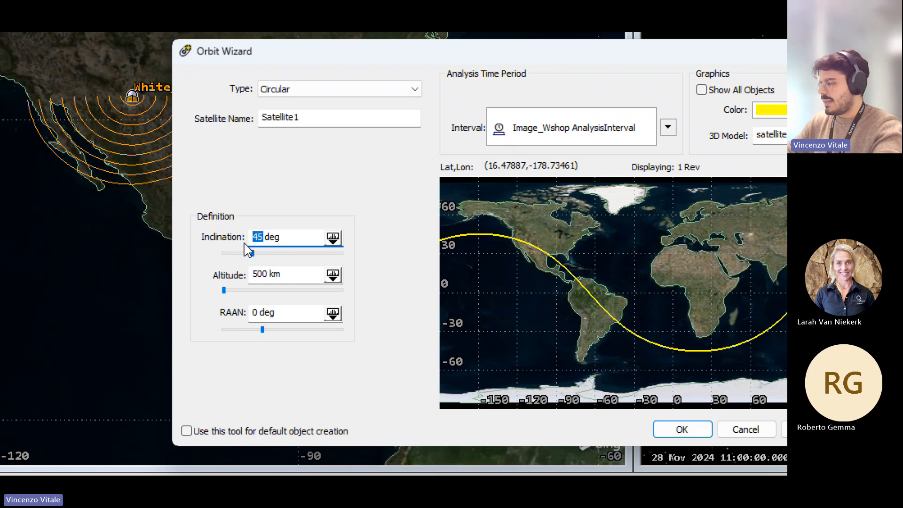
pyautogui.write('68')
pyautogui.click(258, 313)
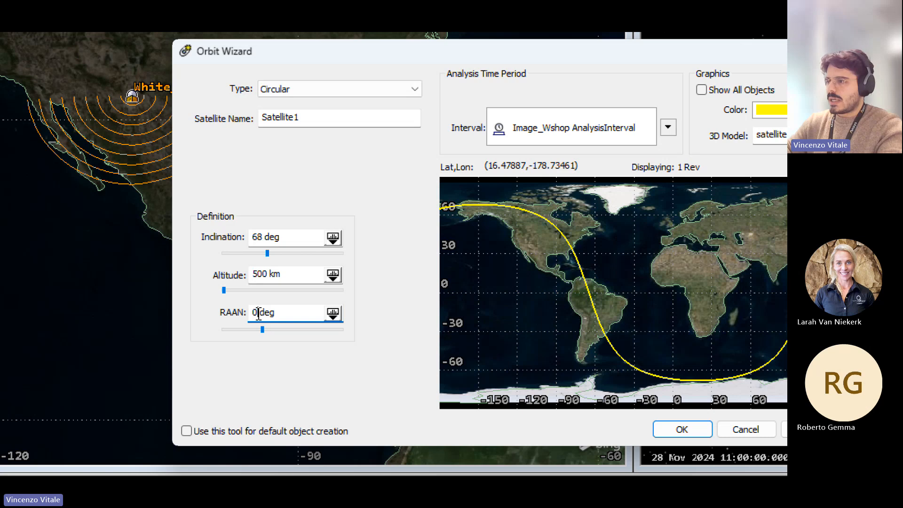
pyautogui.press('BackSpace')
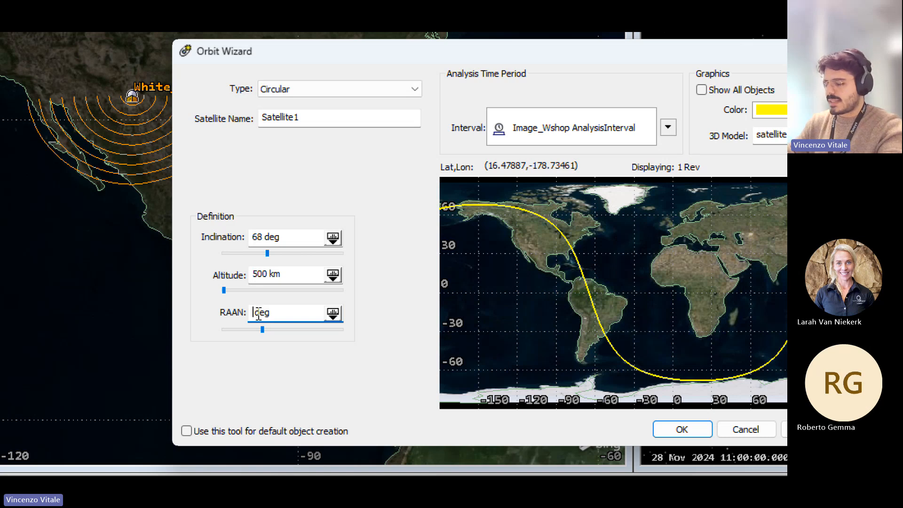
pyautogui.write('105')
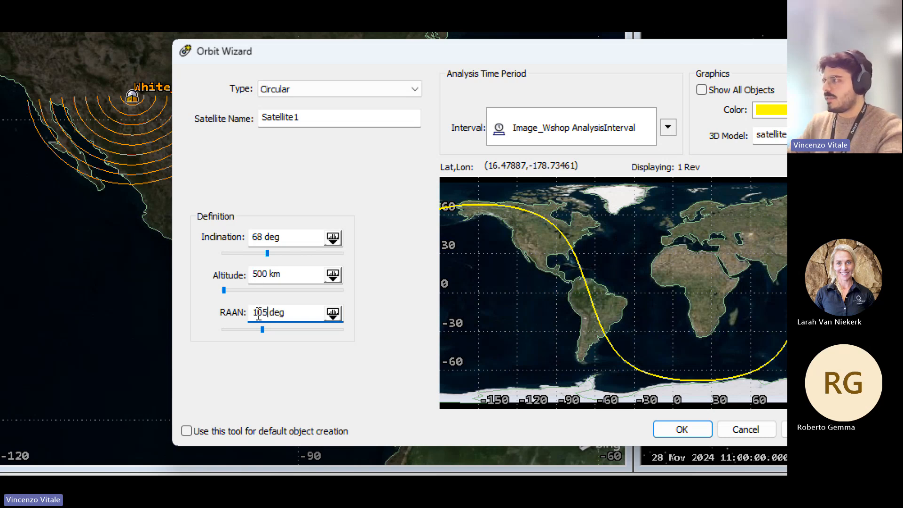
pyautogui.click(283, 274)
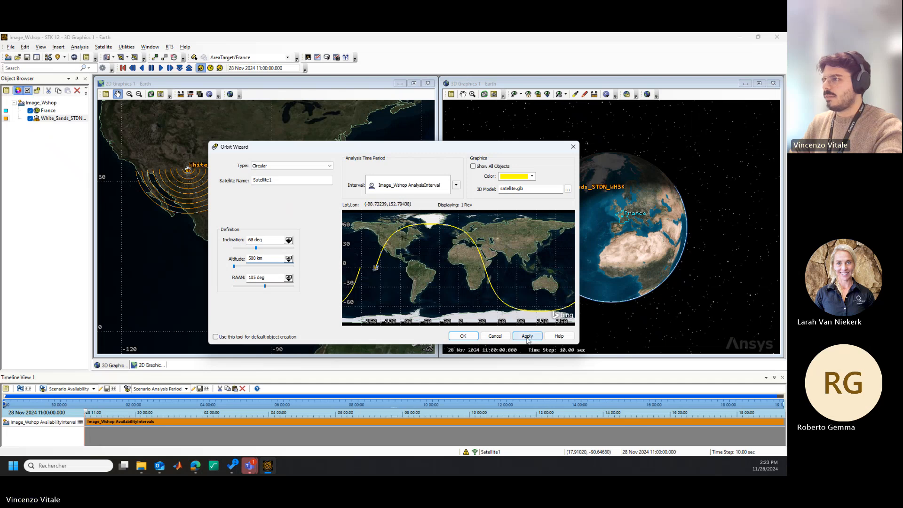
# - Name the satellite ImgSat1, set its colour to red and create it
pyautogui.moveTo(279, 181); pyautogui.dragTo(198, 179)
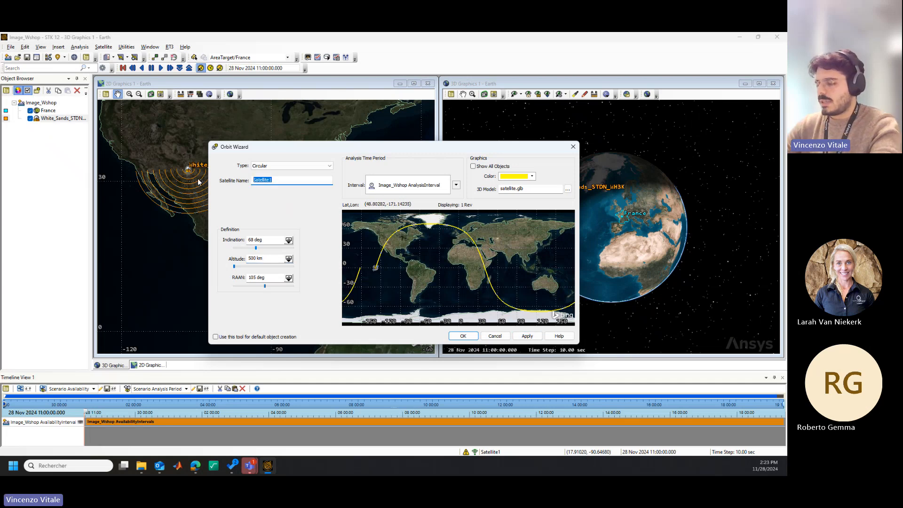
pyautogui.write('Img')
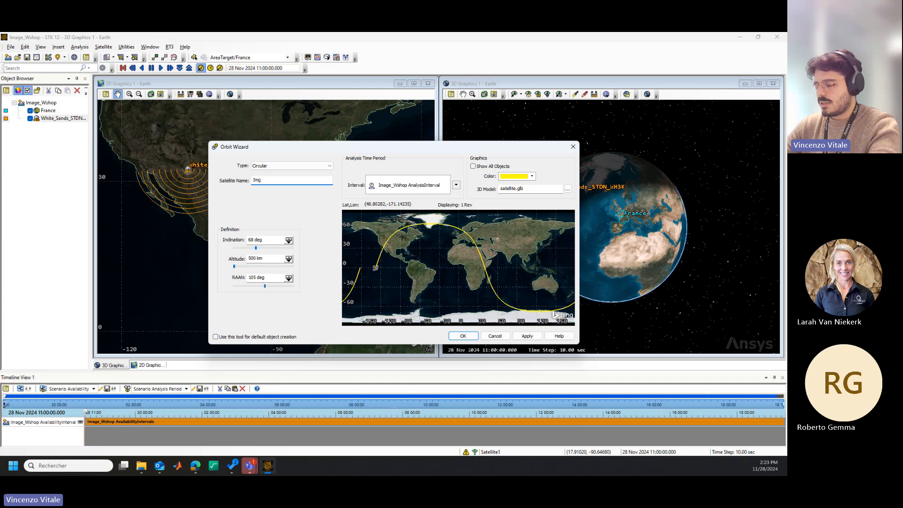
pyautogui.write('Sat1')
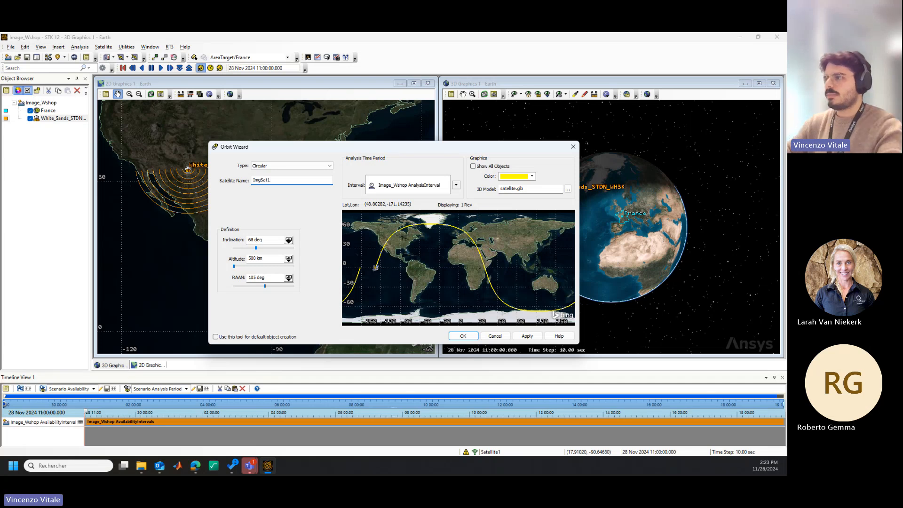
pyautogui.click(532, 176)
pyautogui.click(510, 200)
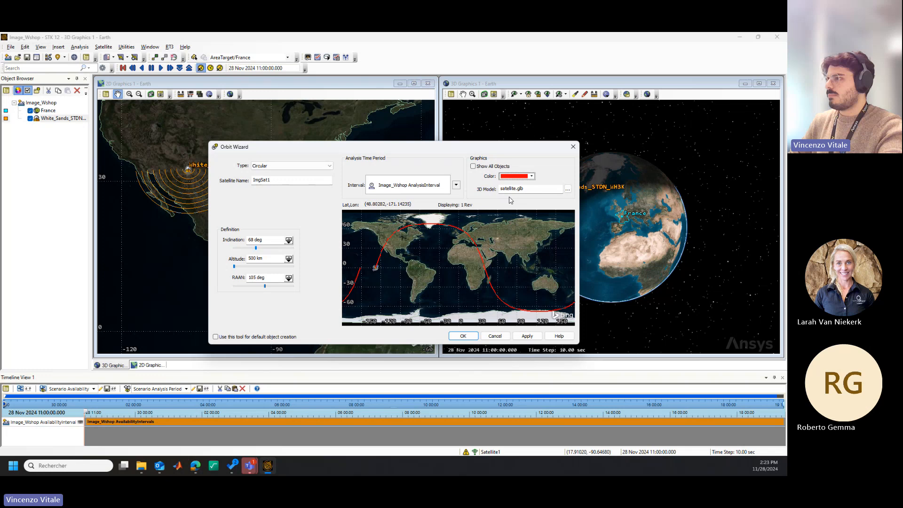
pyautogui.click(462, 336)
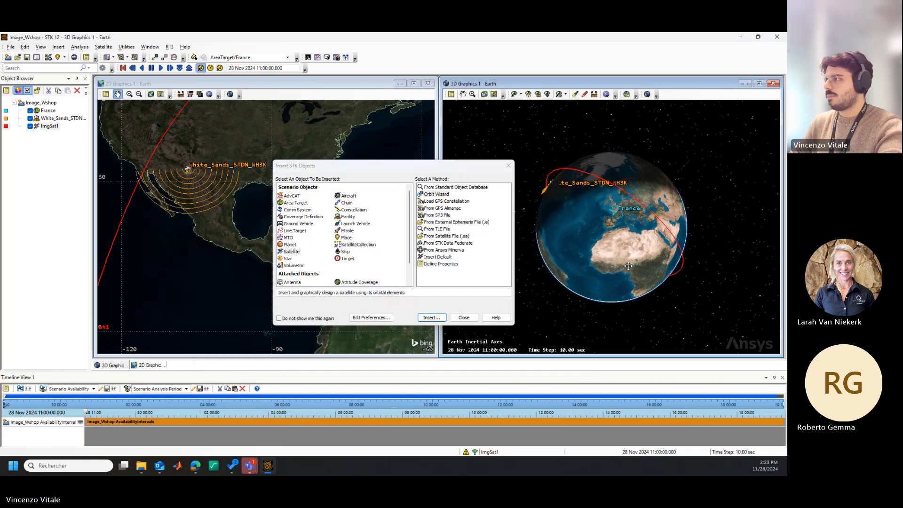
# - Start inserting a second satellite with the Orbit Wizard and name it ImgSat2
pyautogui.moveTo(604, 265); pyautogui.dragTo(605, 238)
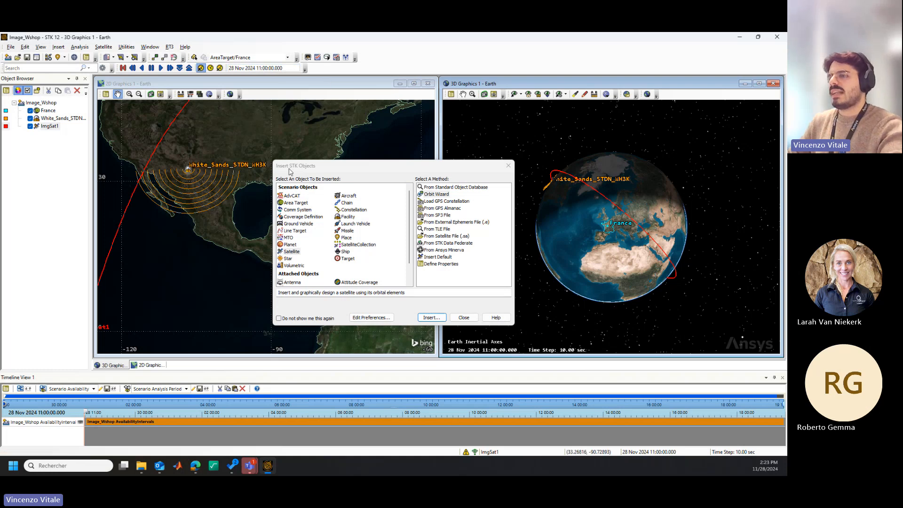
pyautogui.moveTo(86, 411)
pyautogui.mouseDown()
pyautogui.moveTo(492, 401)
pyautogui.moveTo(705, 407)
pyautogui.moveTo(80, 419)
pyautogui.mouseUp()
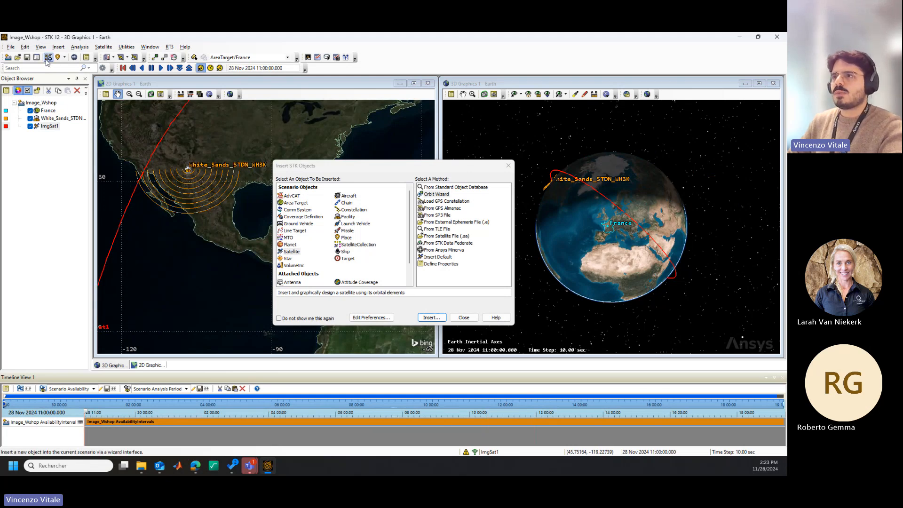
pyautogui.click(291, 252)
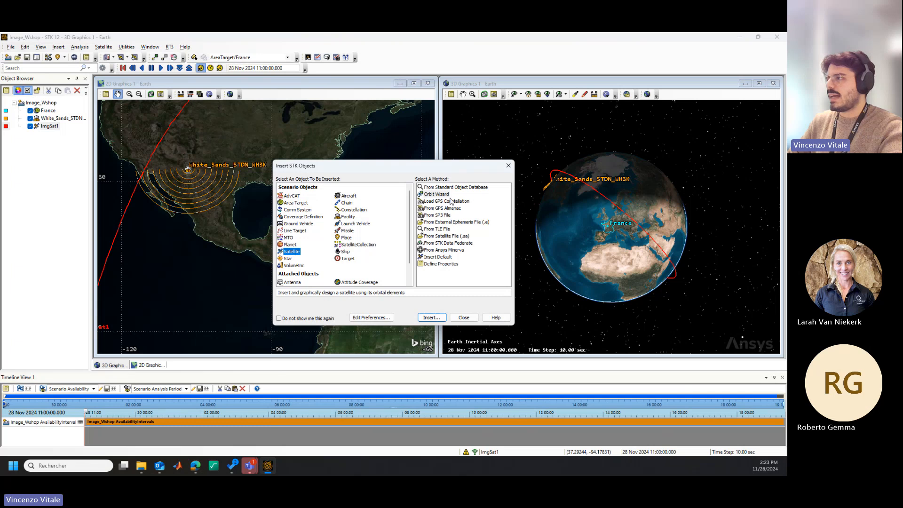
pyautogui.click(436, 194)
pyautogui.click(431, 317)
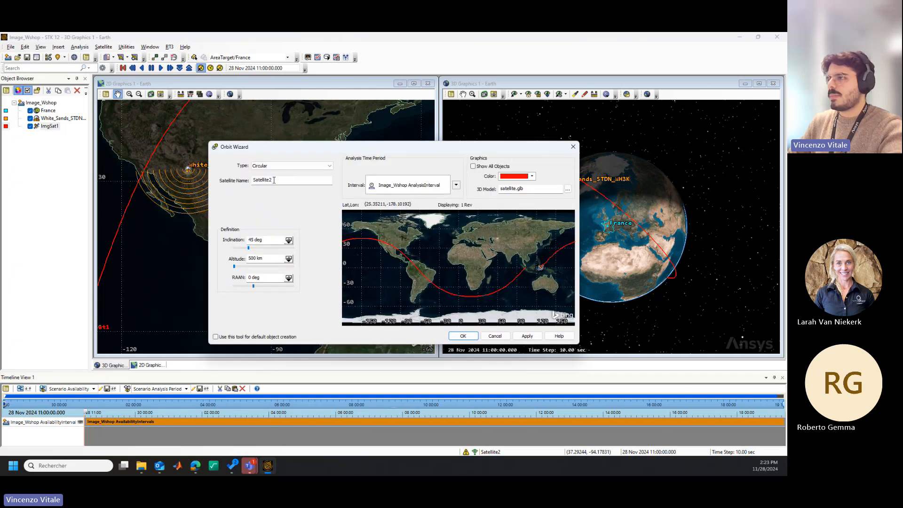
pyautogui.moveTo(274, 180); pyautogui.dragTo(210, 181)
pyautogui.write('ImgSat2')
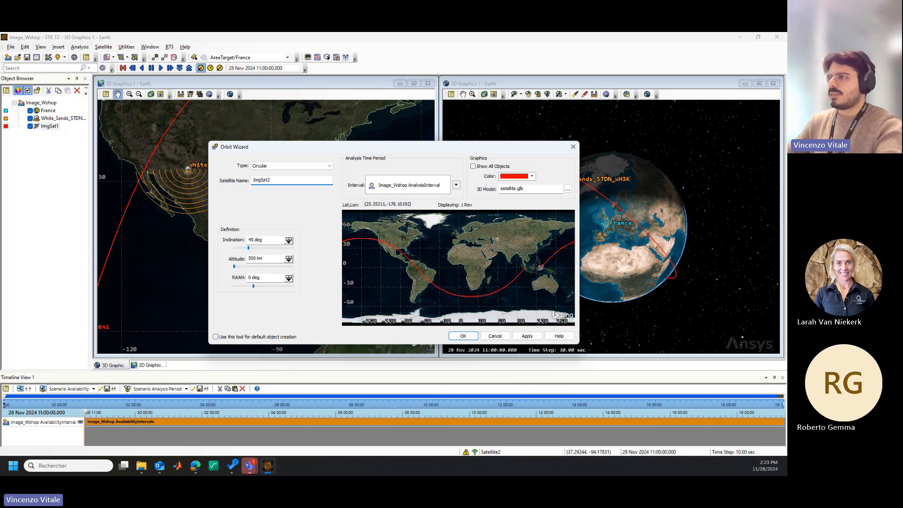
# - Set ImgSat2's inclination to 68 deg and RAAN to 110 deg, and create the satellite
pyautogui.doubleClick(252, 240)
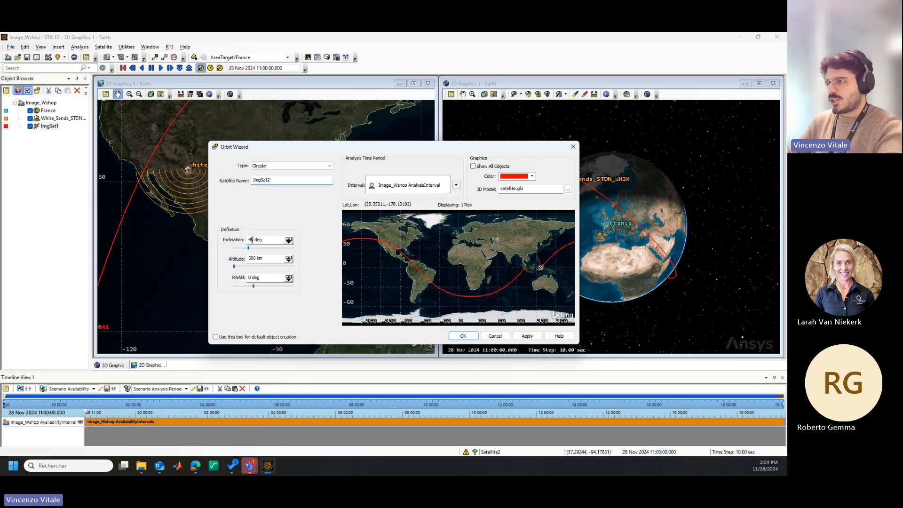
pyautogui.press('BackSpace')
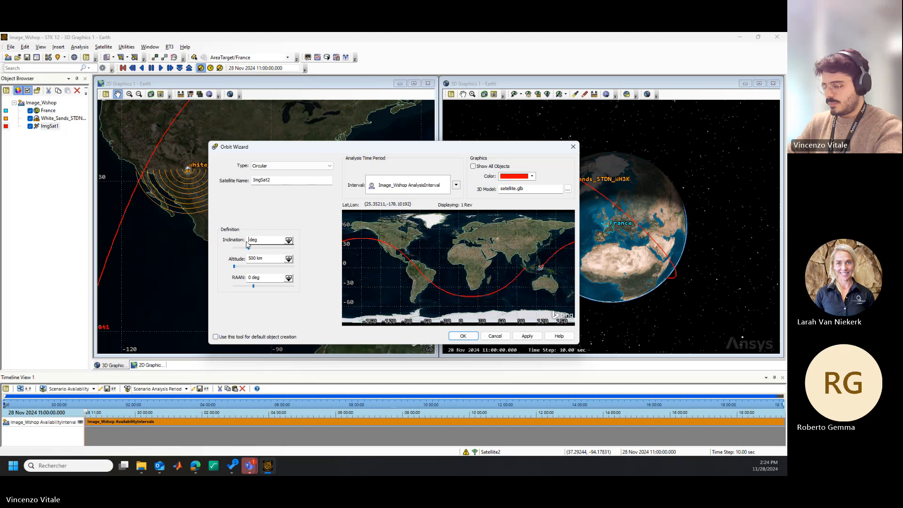
pyautogui.write('68')
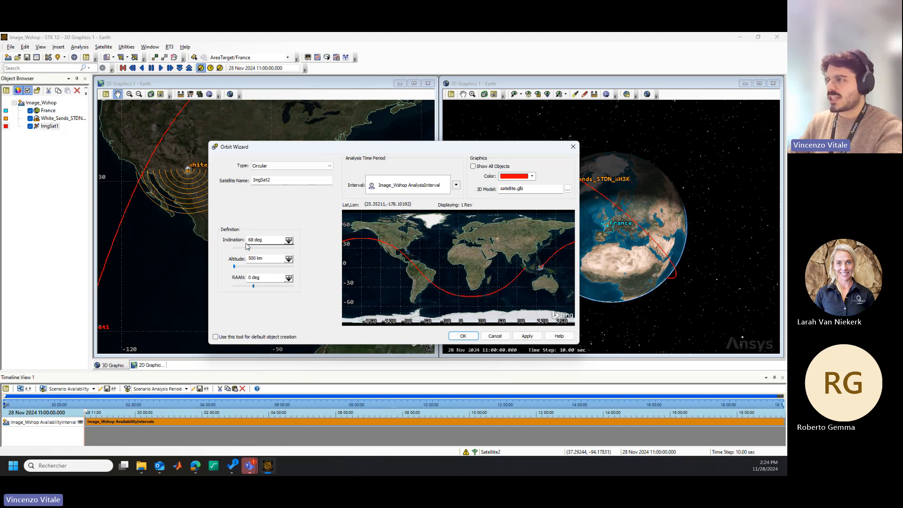
pyautogui.click(252, 278)
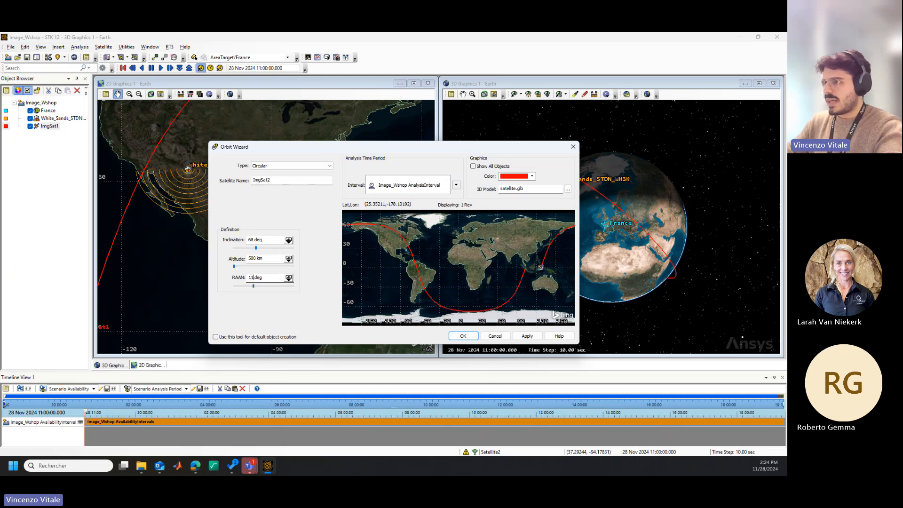
pyautogui.click(528, 336)
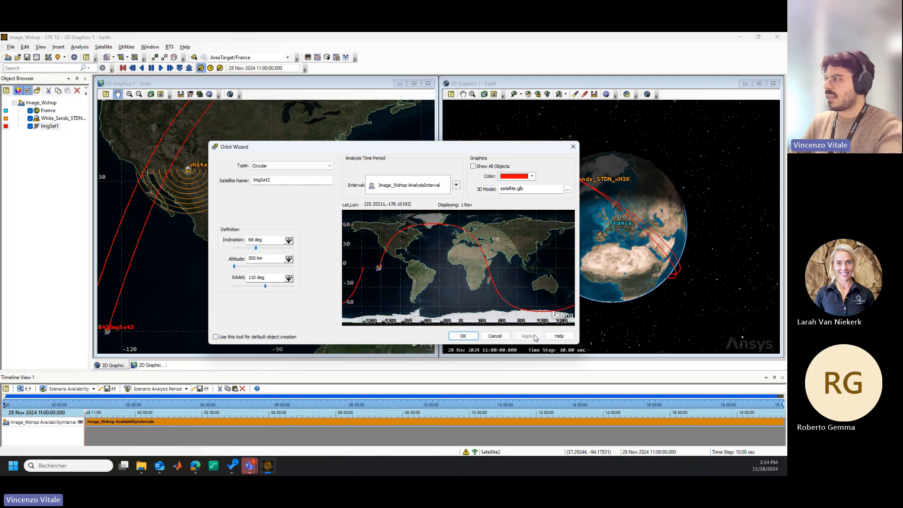
pyautogui.click(463, 336)
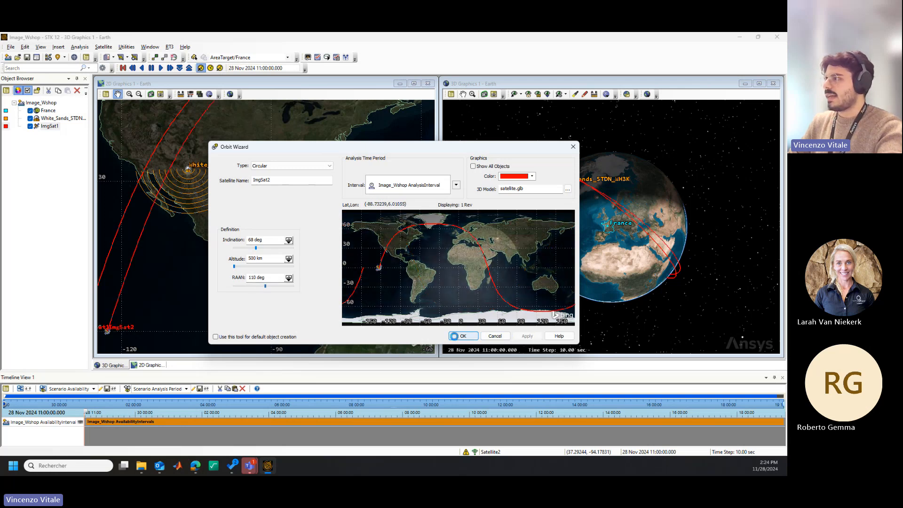
# - Play the scenario animation and examine both satellites' orbits on the 3D globe and the full 2D map, closing the object insertion dialog
pyautogui.moveTo(615, 265); pyautogui.dragTo(389, 196)
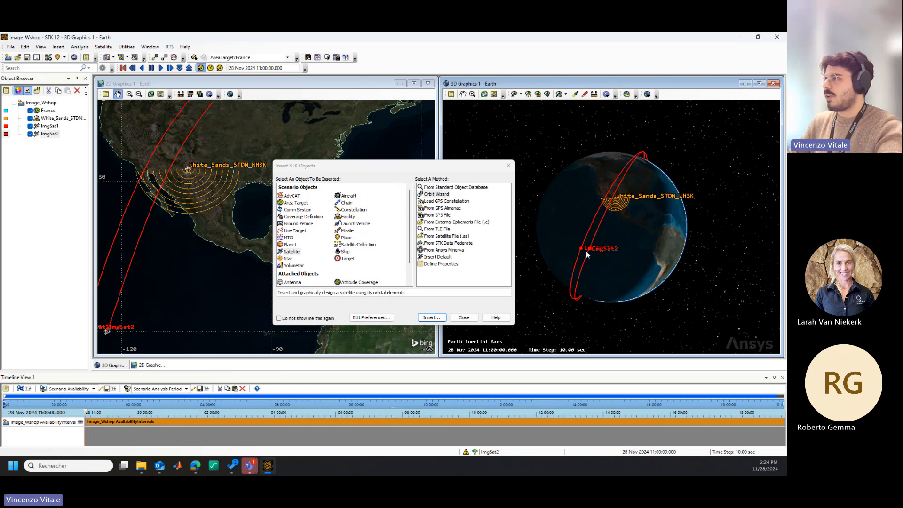
pyautogui.moveTo(607, 209); pyautogui.dragTo(571, 203)
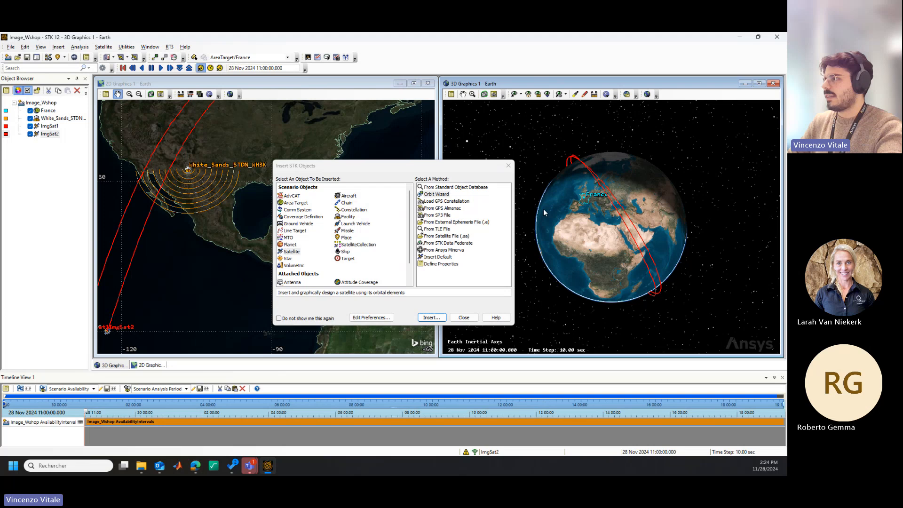
pyautogui.click(160, 68)
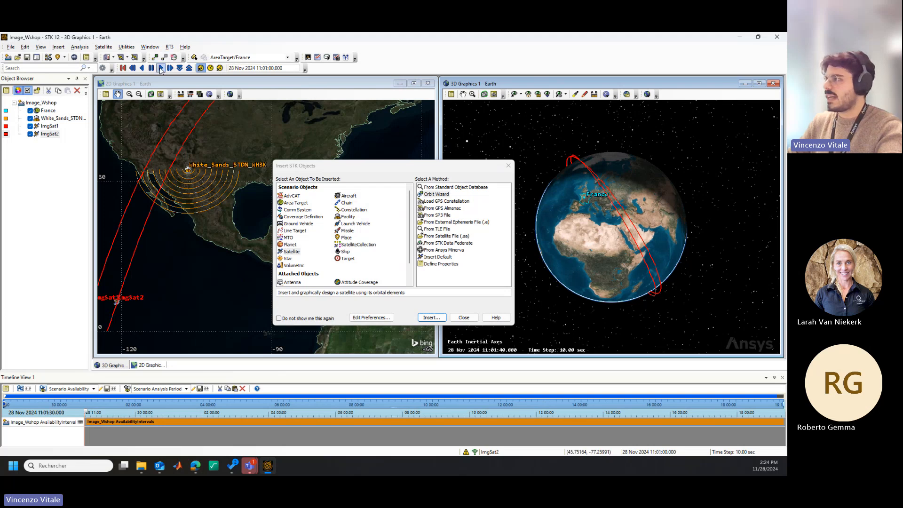
pyautogui.scroll(-4, 163, 208)
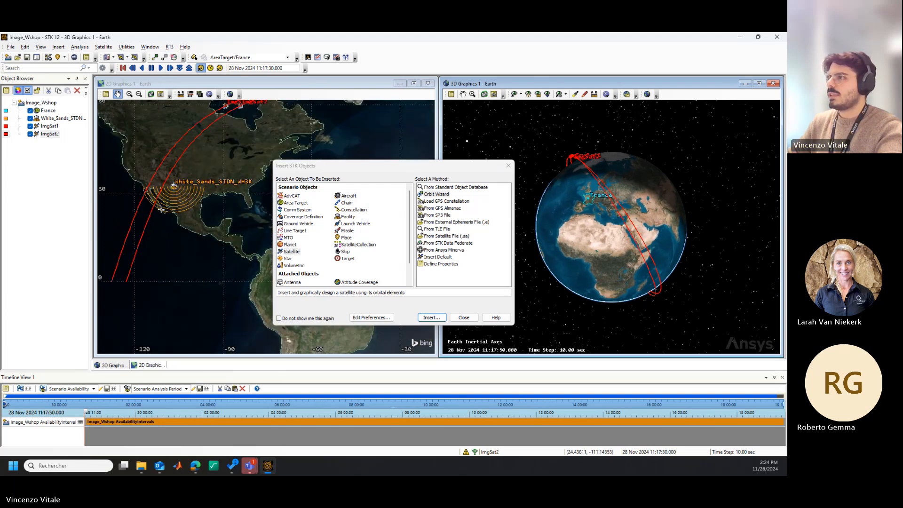
pyautogui.scroll(-3, 163, 209)
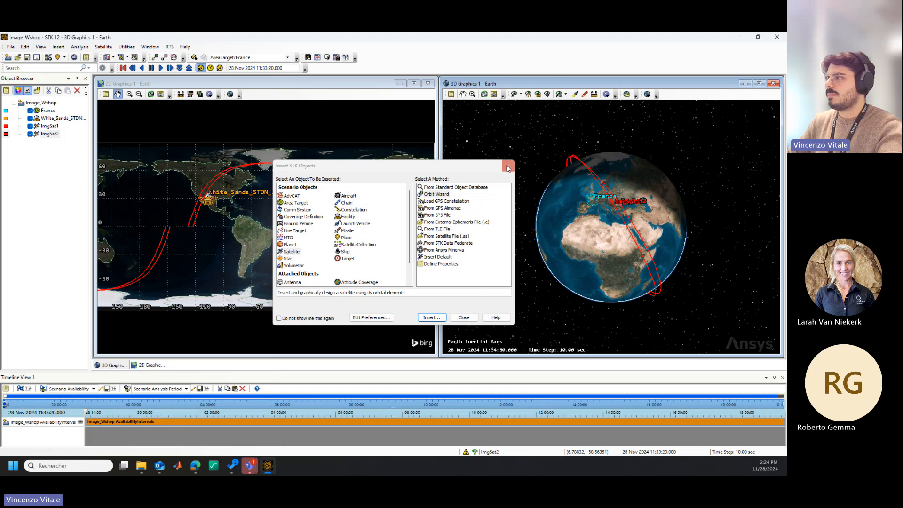
pyautogui.press('Escape')
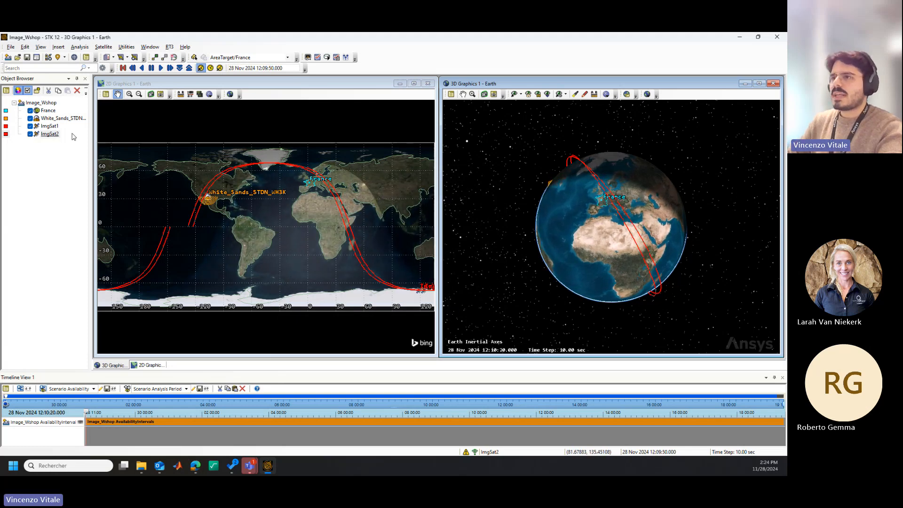
# - Zoom the 3D view to ImgSat1 and inspect the satellite model above the Earth
pyautogui.rightClick(49, 127)
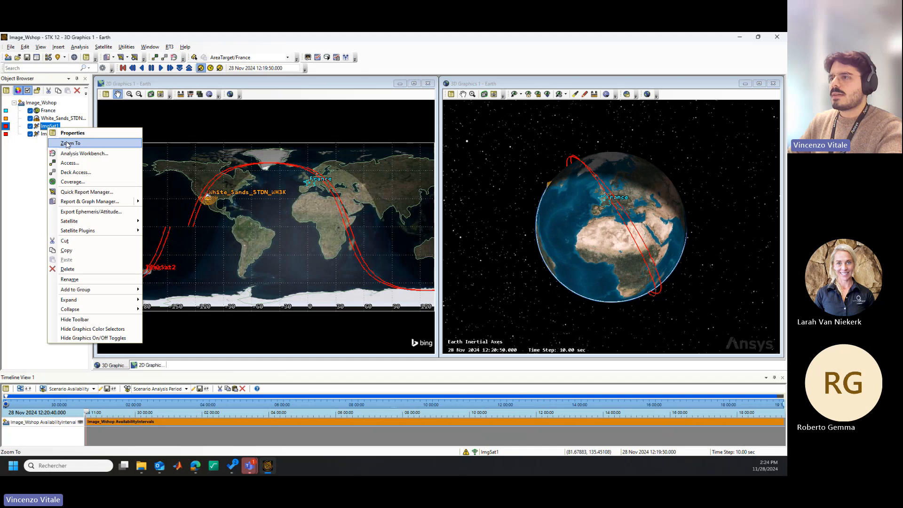
pyautogui.click(68, 144)
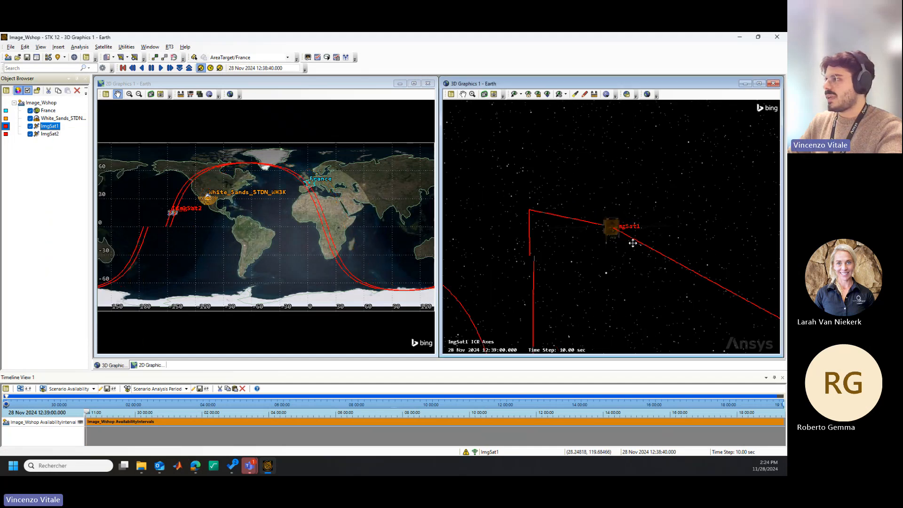
pyautogui.moveTo(768, 289); pyautogui.dragTo(668, 254)
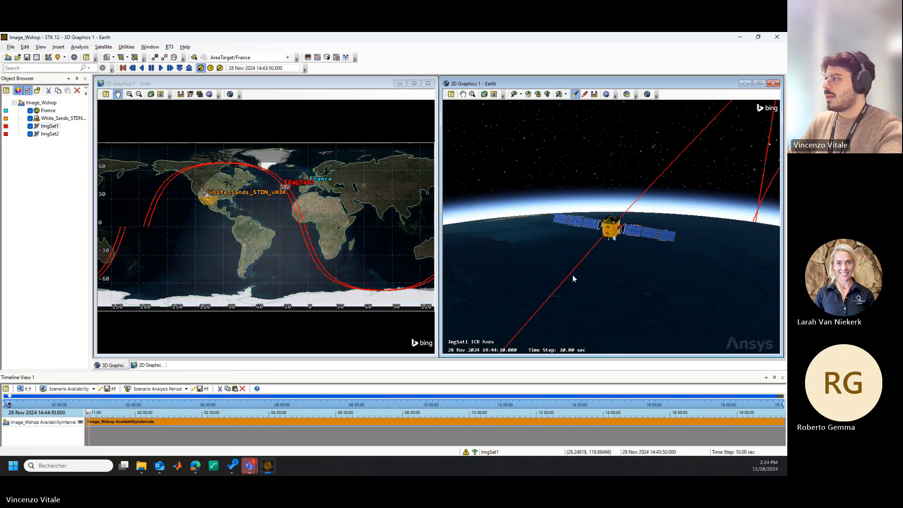
# - Inspect ImgSat1 from several angles during the animation, reset the animation to the scenario start and restore the 3D home view
pyautogui.moveTo(560, 246); pyautogui.dragTo(668, 226)
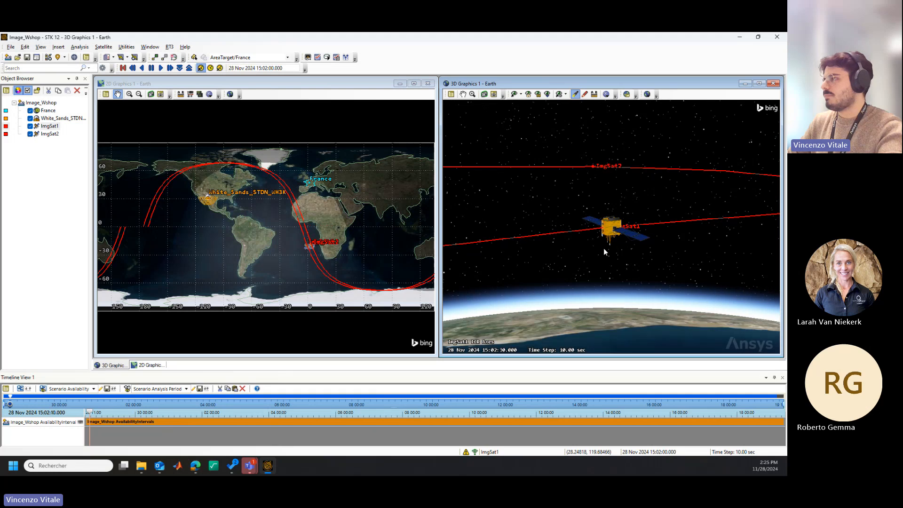
pyautogui.moveTo(600, 250); pyautogui.dragTo(667, 262)
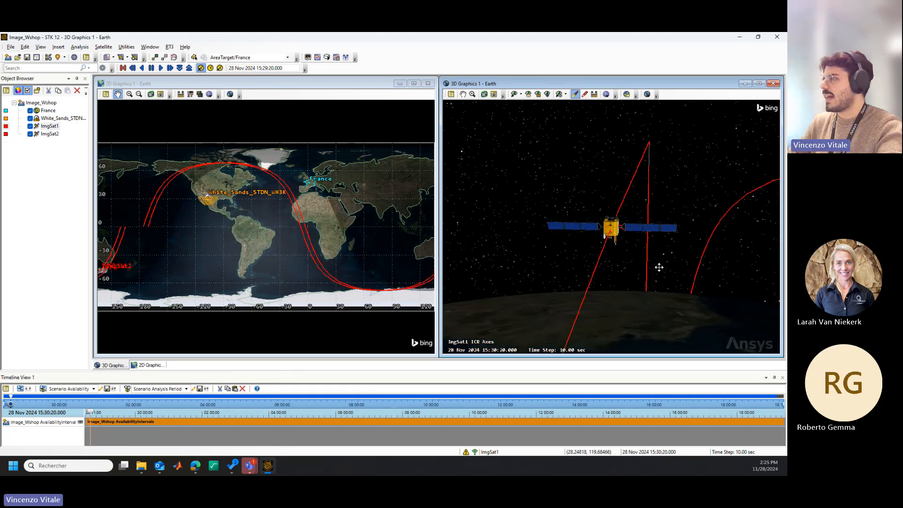
pyautogui.click(123, 68)
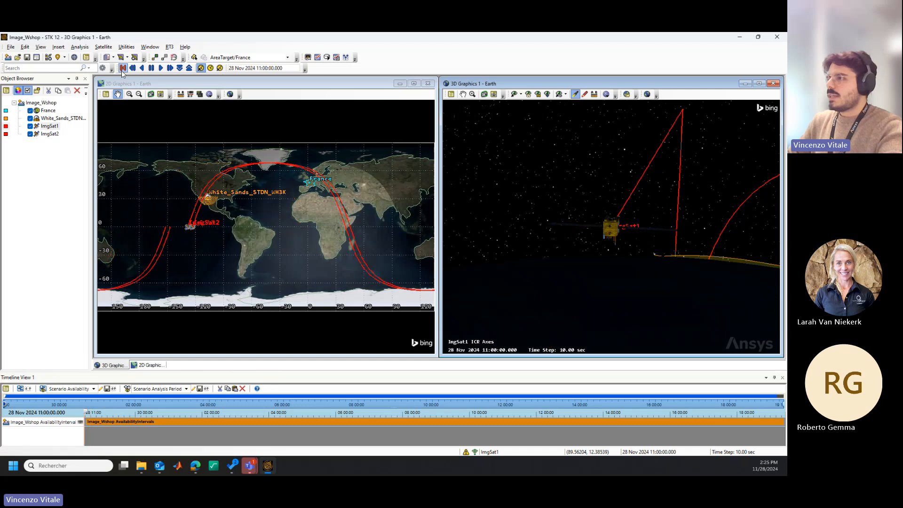
pyautogui.moveTo(560, 230); pyautogui.dragTo(490, 285)
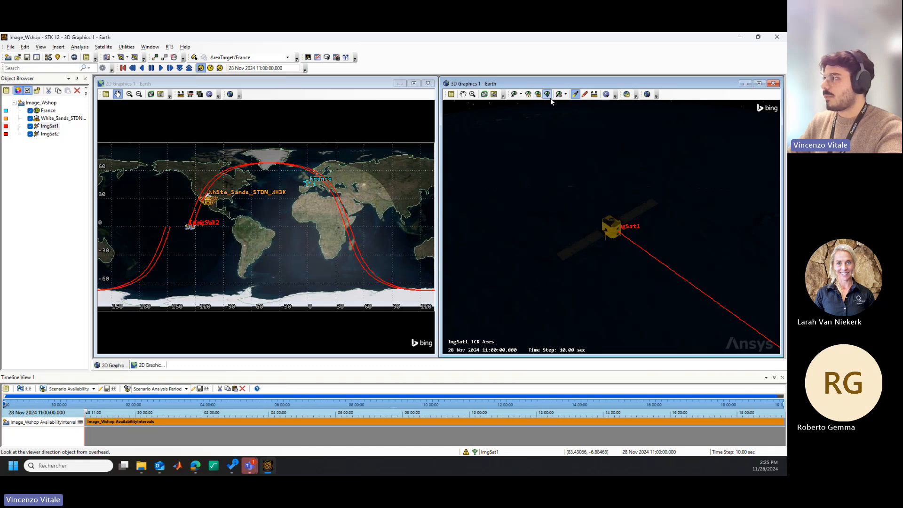
pyautogui.click(528, 94)
pyautogui.moveTo(607, 248); pyautogui.dragTo(687, 255)
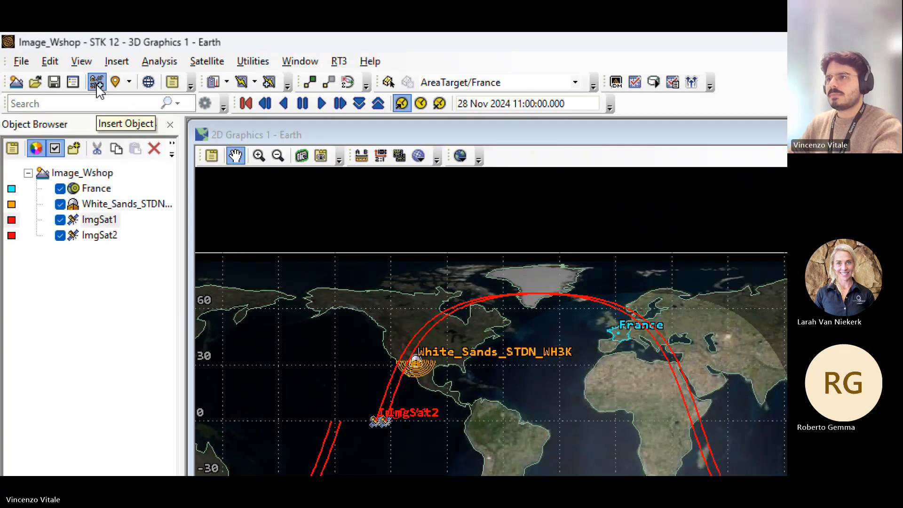
# - Insert a default sensor attached to ImgSat1 and close the object insertion dialog
pyautogui.click(49, 60)
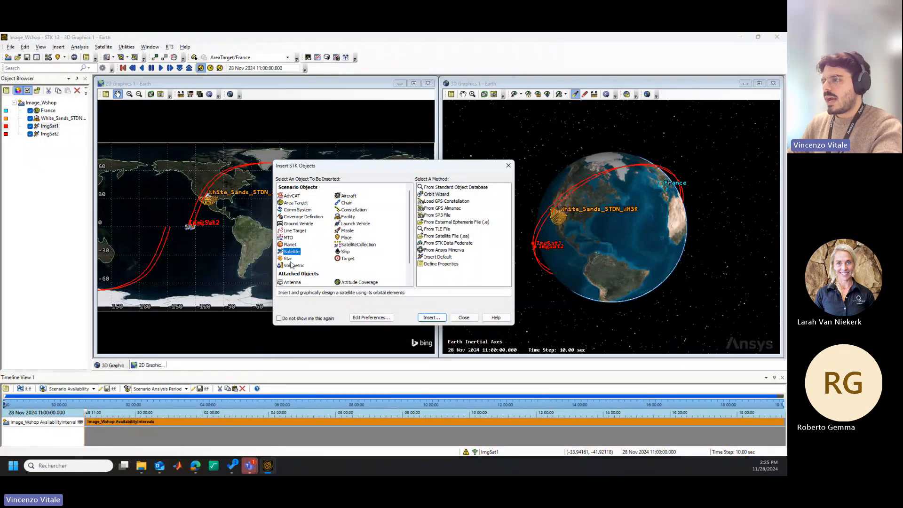
pyautogui.scroll(-1, 345, 267)
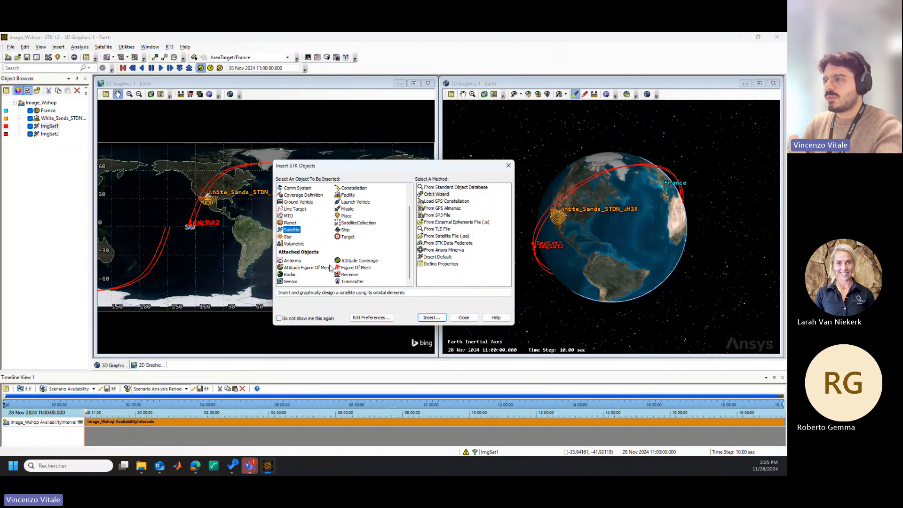
pyautogui.click(290, 281)
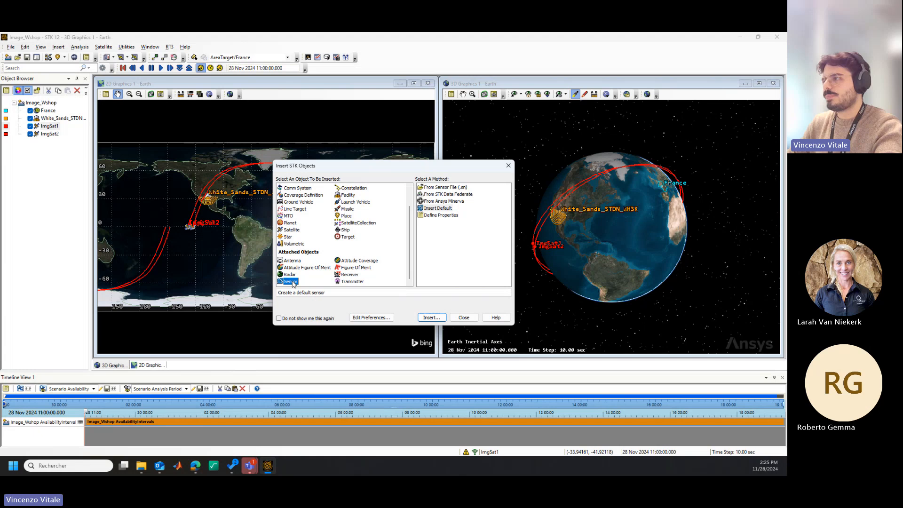
pyautogui.click(440, 209)
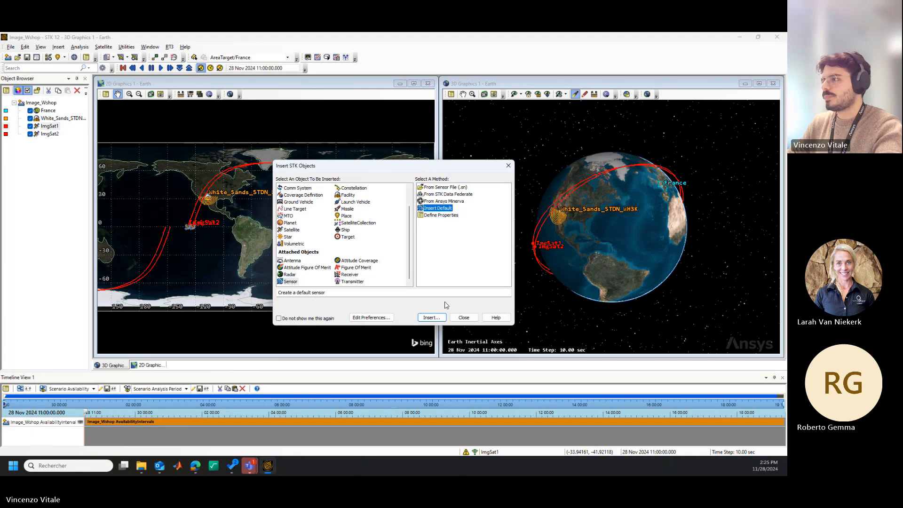
pyautogui.click(431, 317)
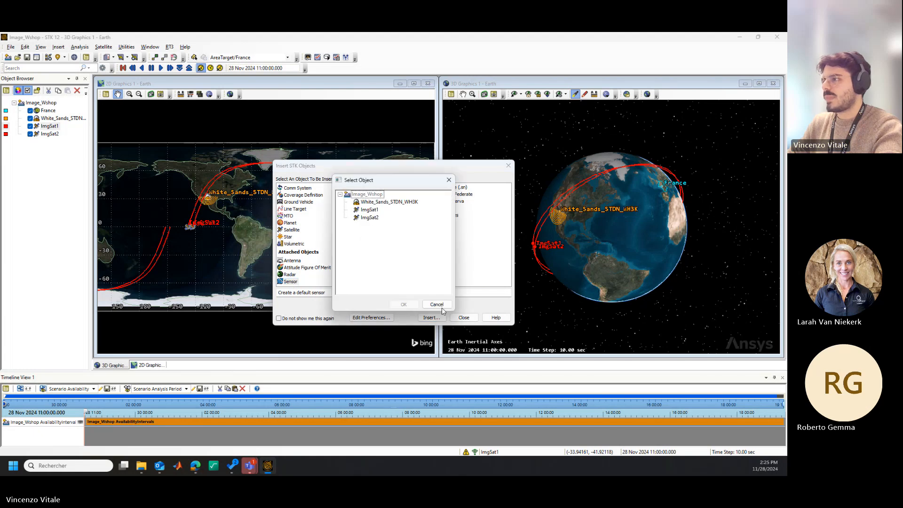
pyautogui.click(376, 211)
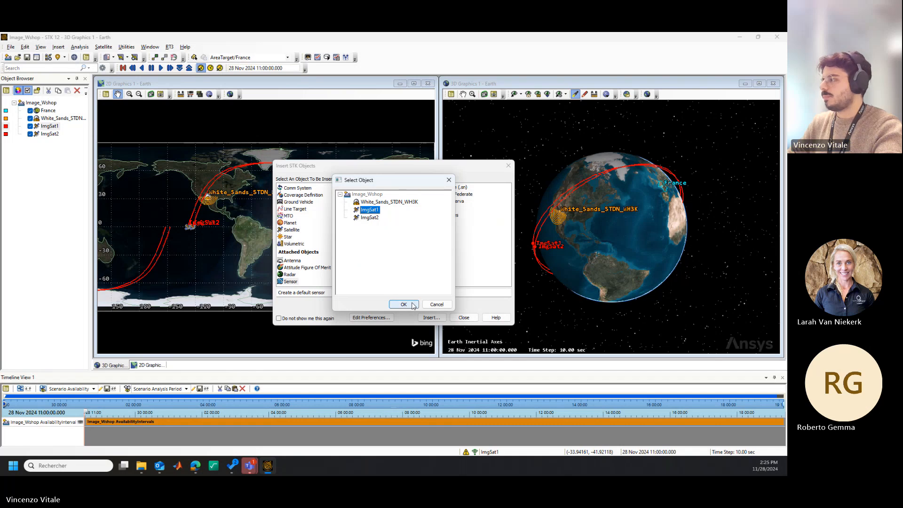
pyautogui.click(403, 305)
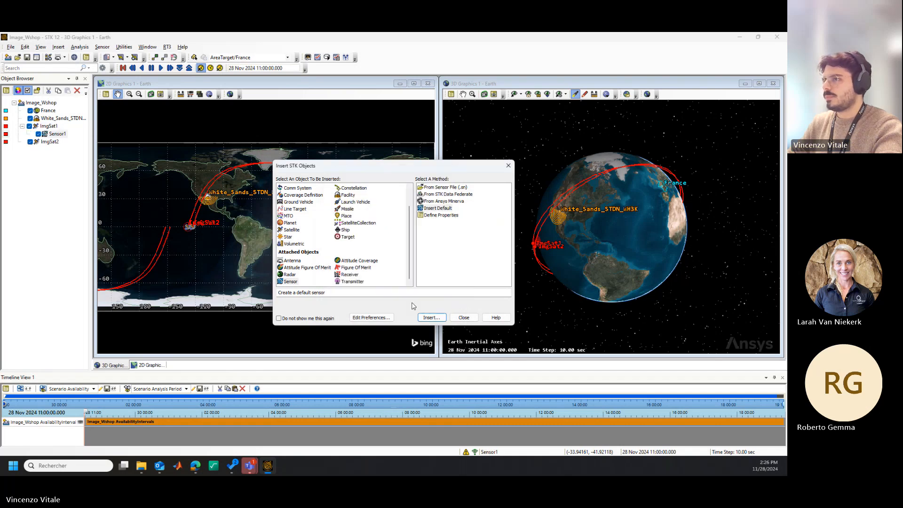
pyautogui.click(463, 318)
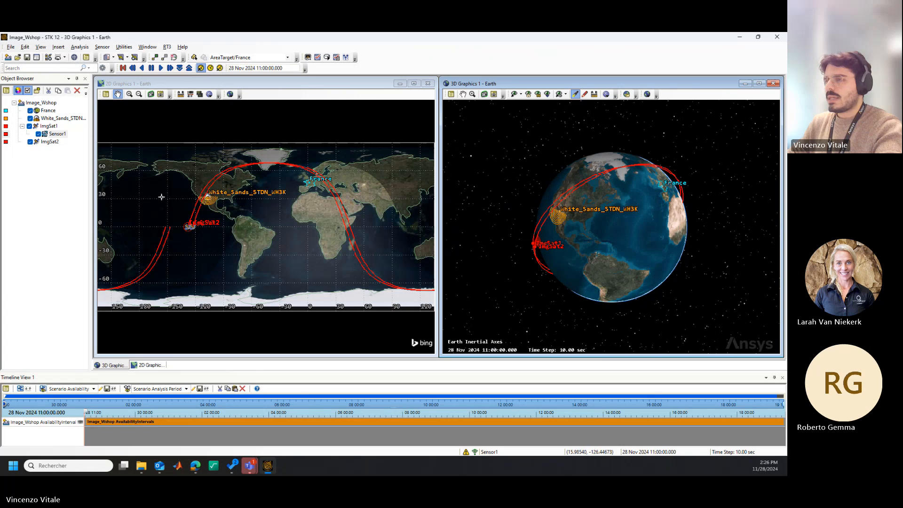
# - Rename ImgSat1's sensor to ImgFOV1 and open its properties
pyautogui.click(65, 136)
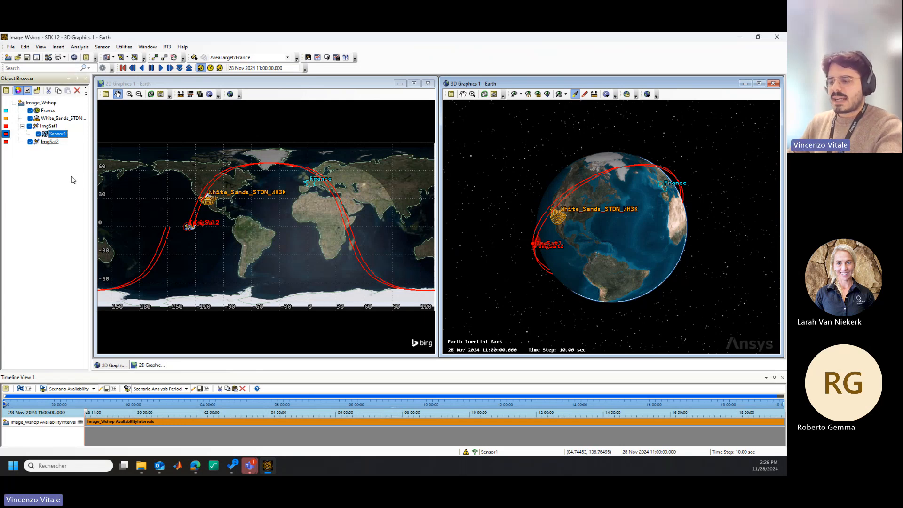
pyautogui.click(64, 134)
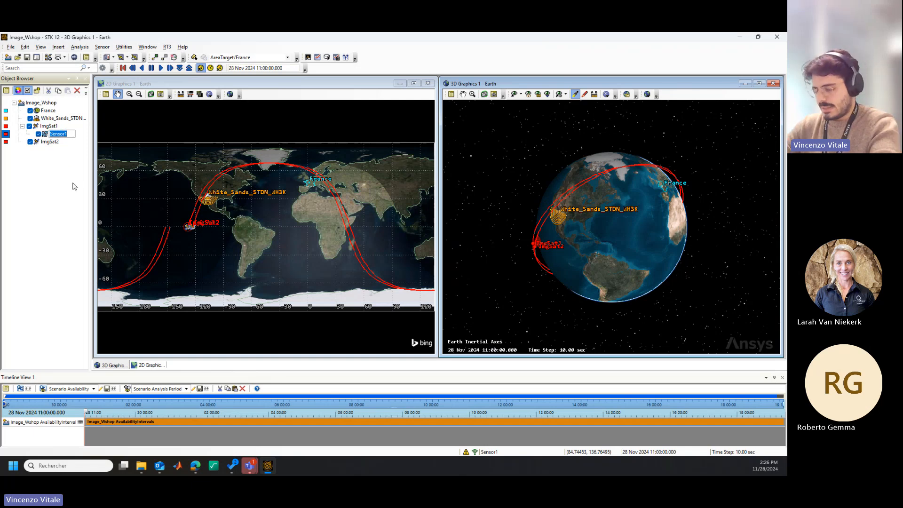
pyautogui.write('Img')
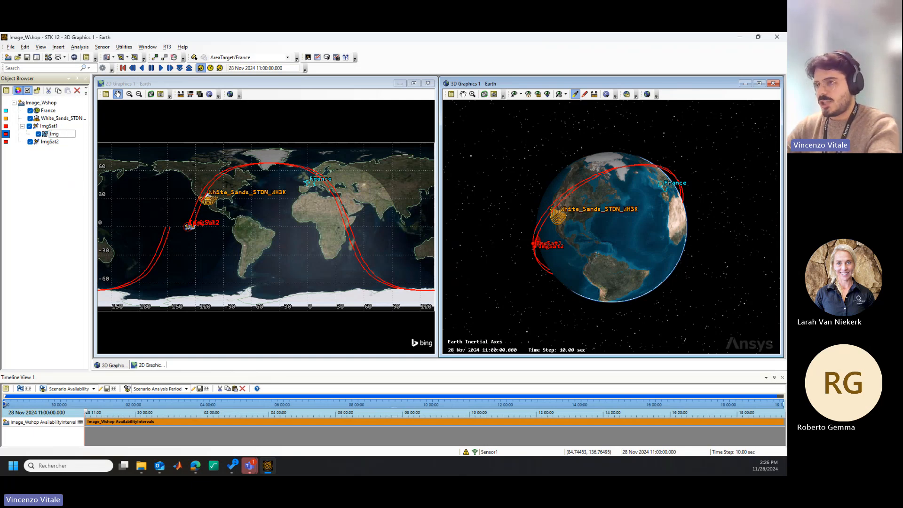
pyautogui.write('FOV')
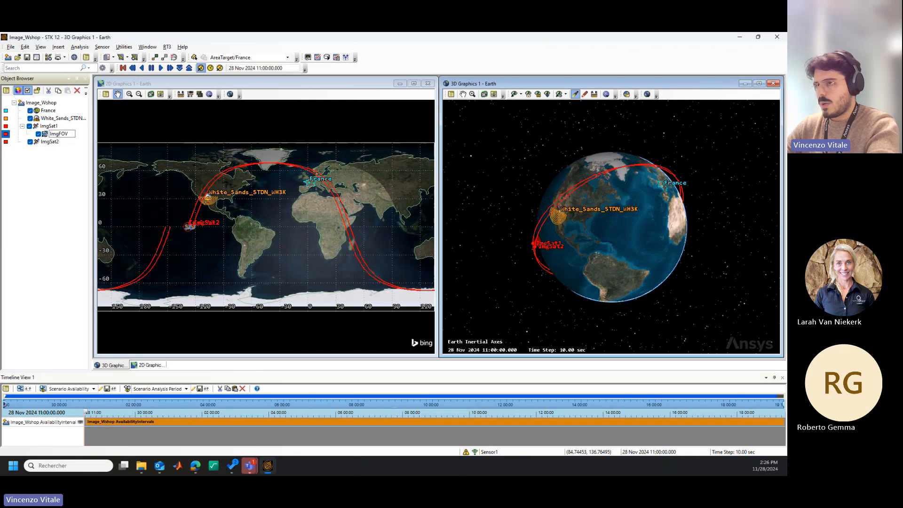
pyautogui.write('1')
pyautogui.press('Return')
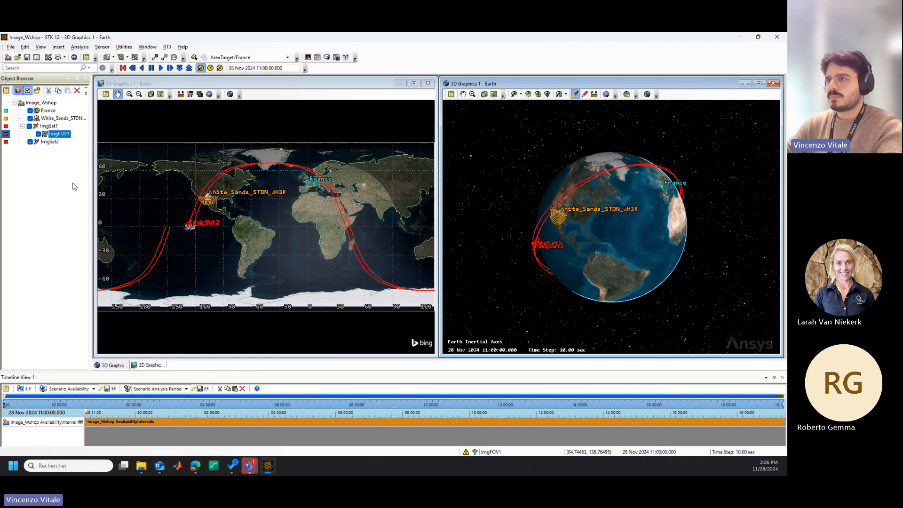
pyautogui.press('Return')
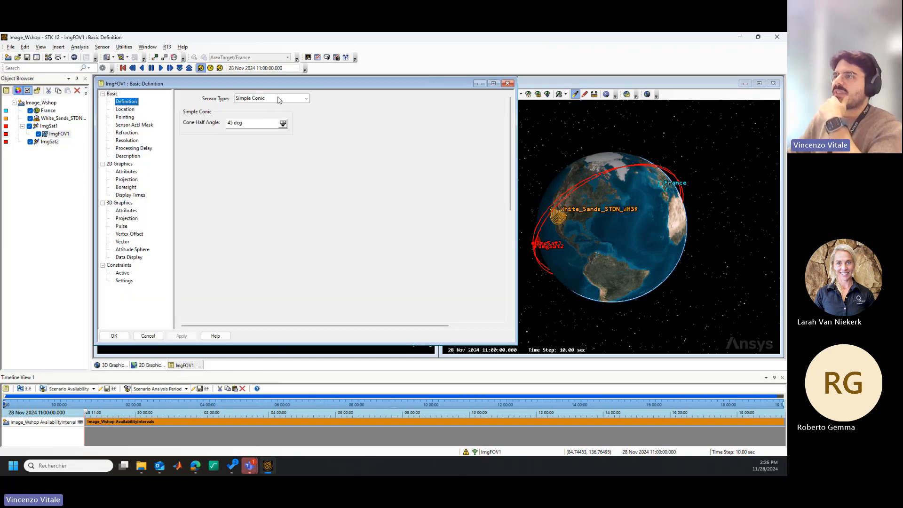
# - Try the EOIR sensor type for ImgFOV1 and review its spectral, optical and radiometric settings
pyautogui.click(278, 99)
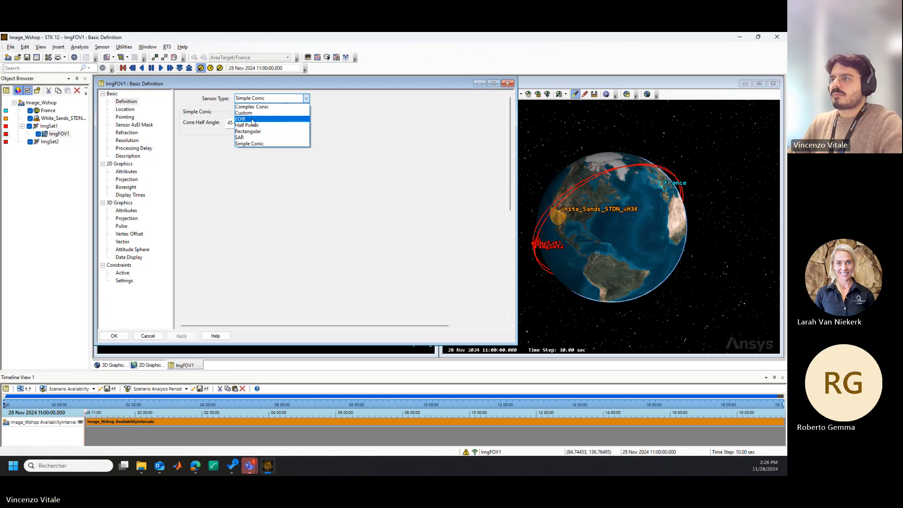
pyautogui.click(253, 120)
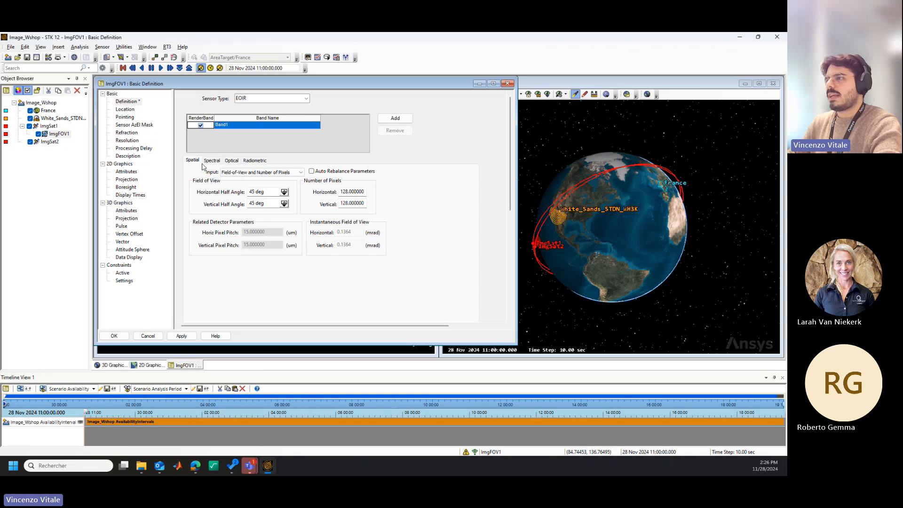
pyautogui.click(221, 162)
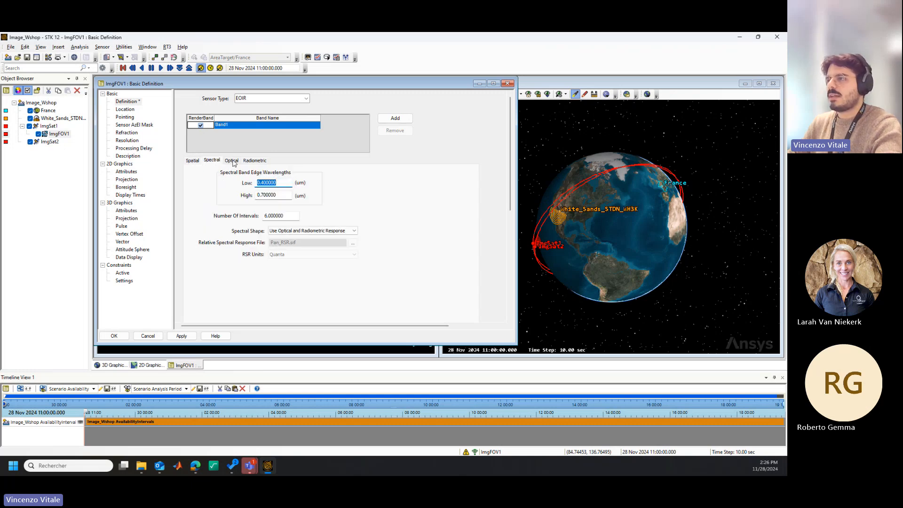
pyautogui.click(232, 160)
pyautogui.click(256, 161)
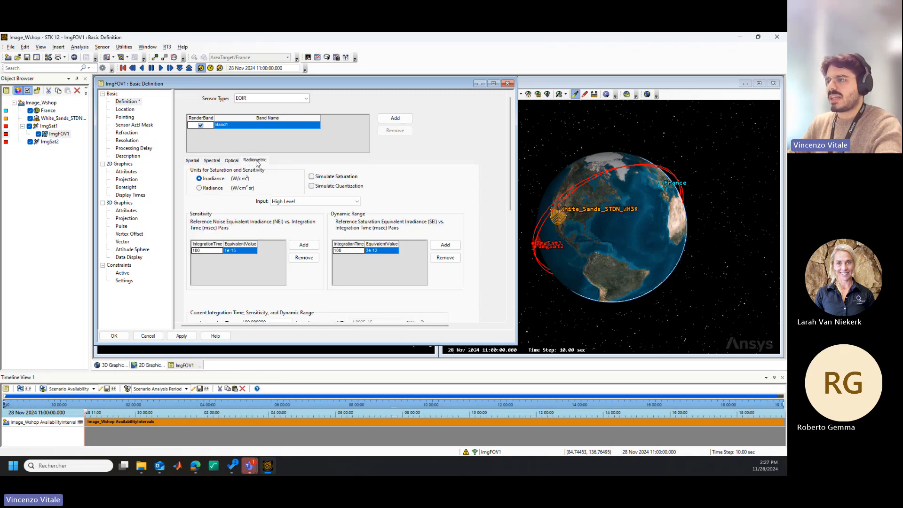
# - Make ImgFOV1 a Rectangular sensor with a 25 deg vertical and 7.5 deg horizontal half angle, and apply the definition
pyautogui.click(262, 98)
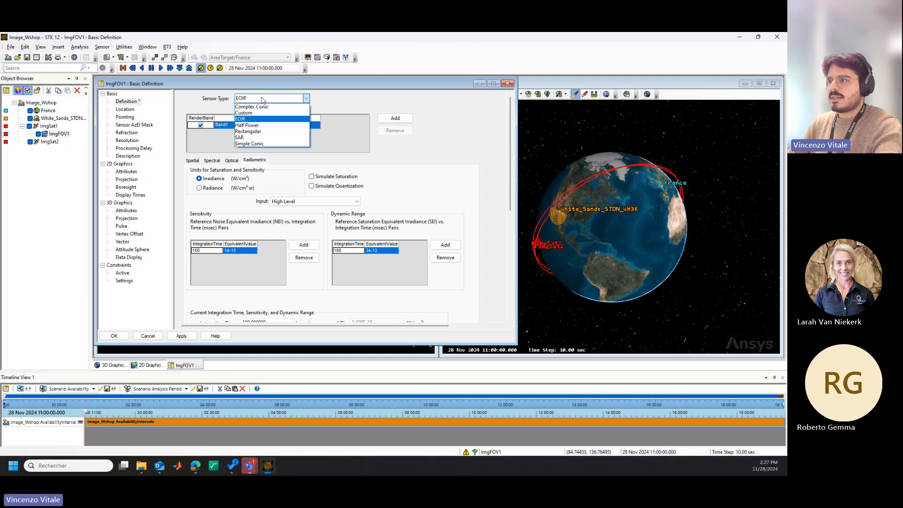
pyautogui.click(260, 132)
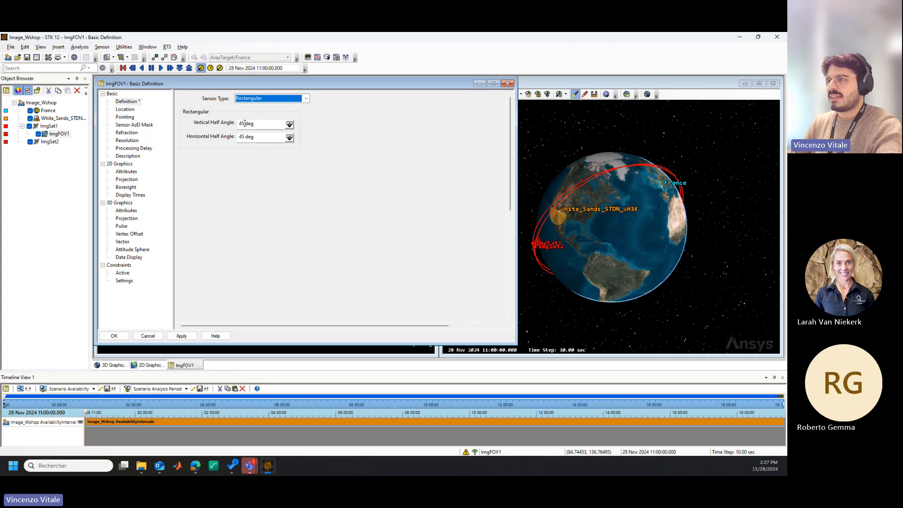
pyautogui.moveTo(244, 124); pyautogui.dragTo(237, 125)
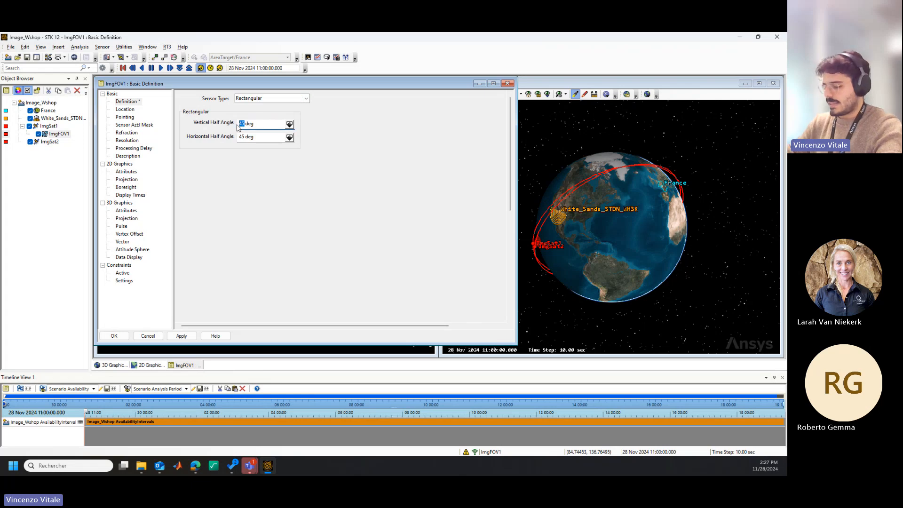
pyautogui.write('25')
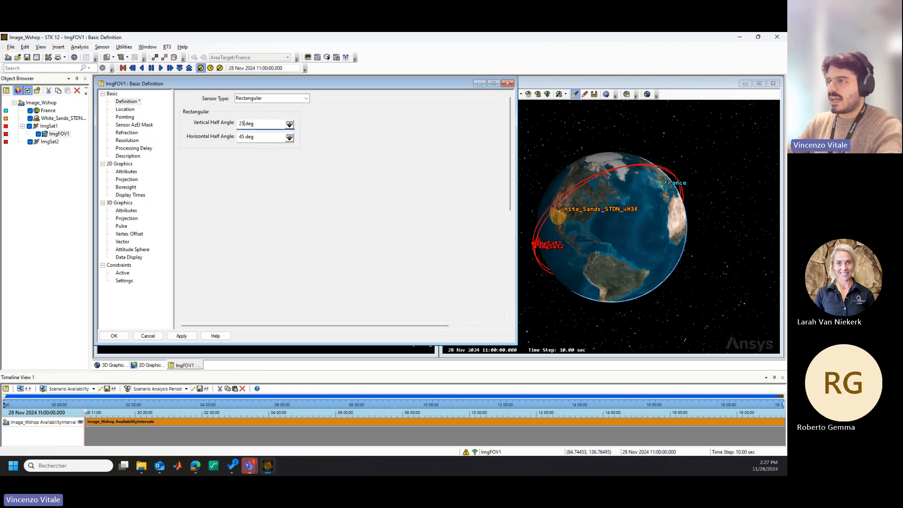
pyautogui.click(244, 136)
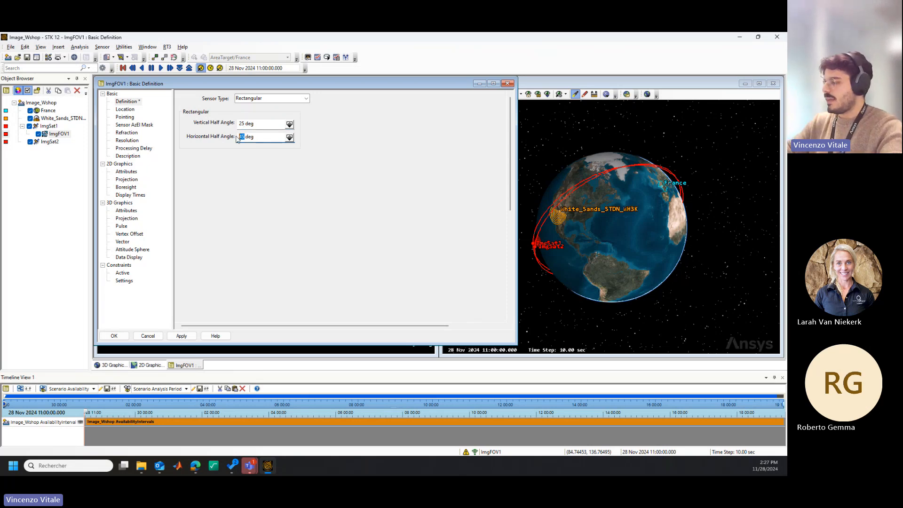
pyautogui.write('7.')
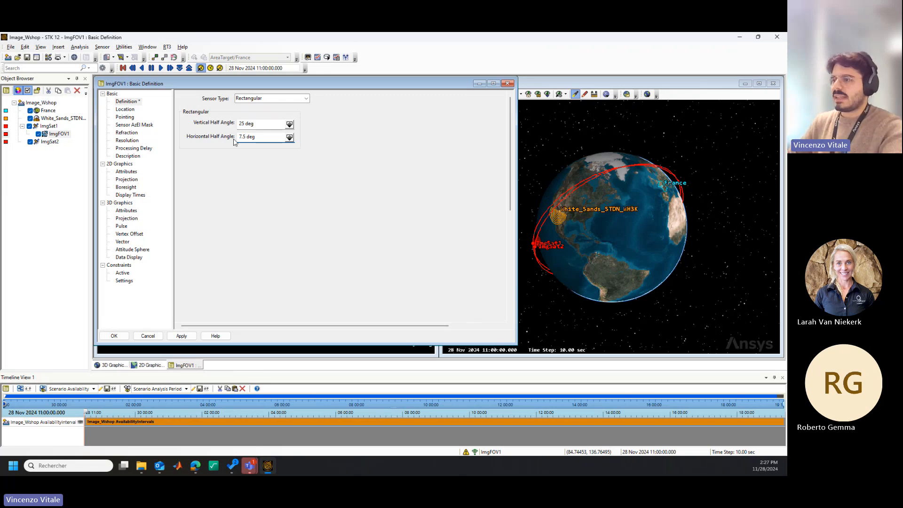
pyautogui.click(183, 336)
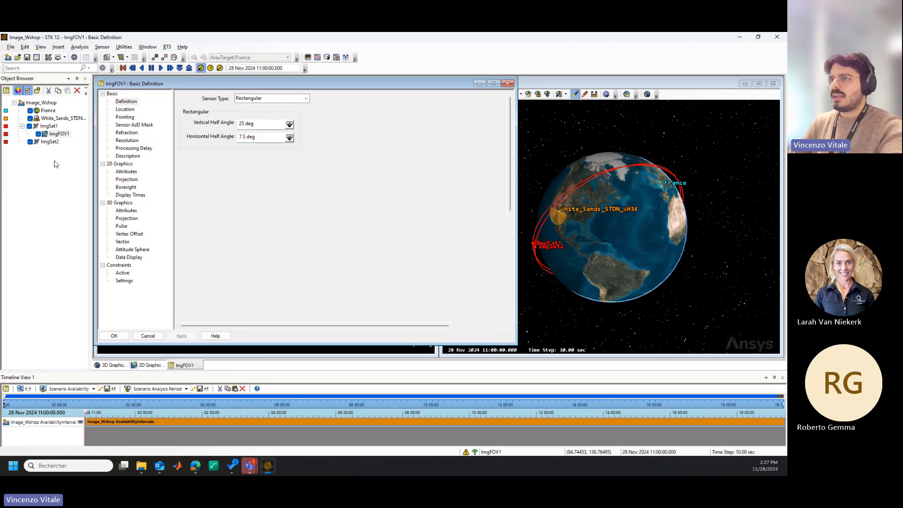
# - Change ImgFOV1's display color to light yellow
pyautogui.click(6, 135)
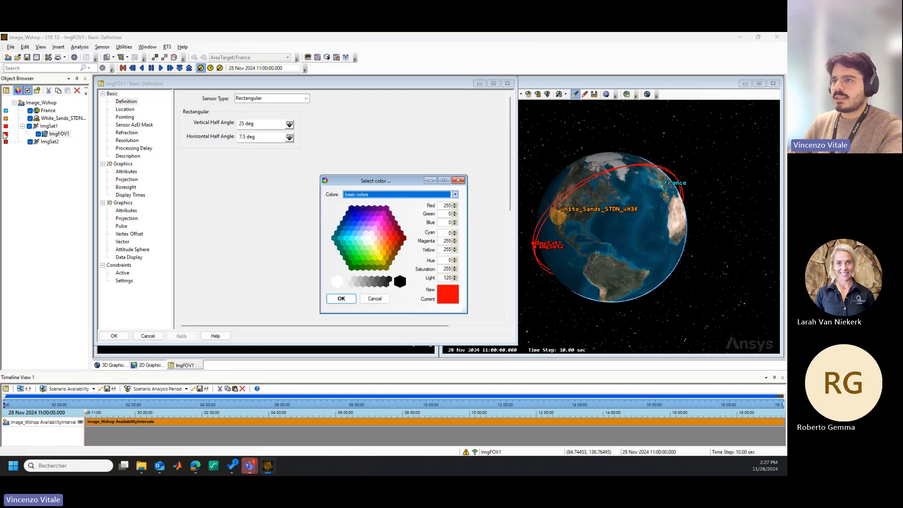
pyautogui.click(378, 253)
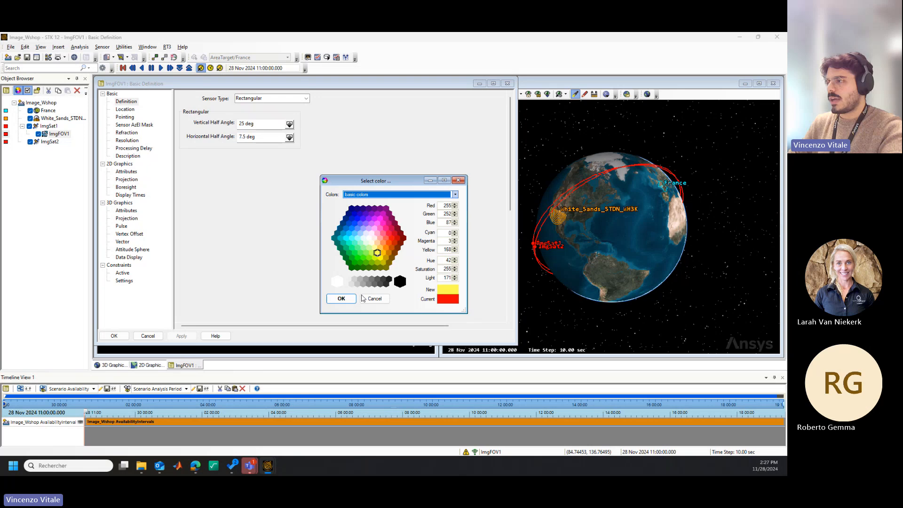
pyautogui.click(341, 298)
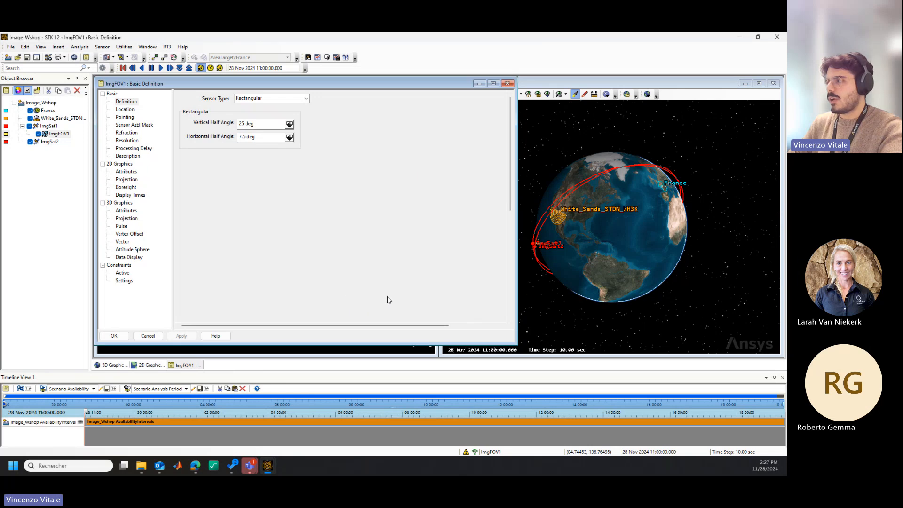
# - Zoom the 3D view to ImgSat1 and examine the shape of its sensor's field of view
pyautogui.rightClick(49, 126)
pyautogui.click(76, 143)
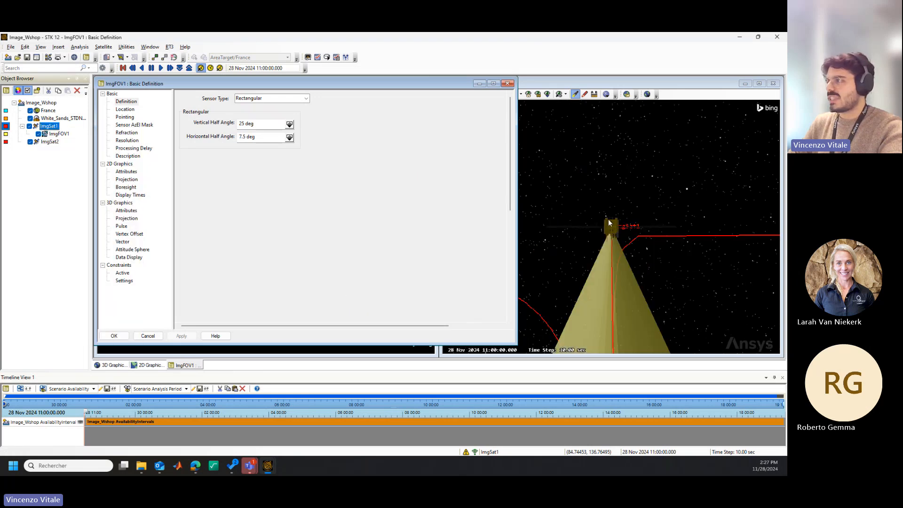
pyautogui.moveTo(593, 221); pyautogui.dragTo(637, 263)
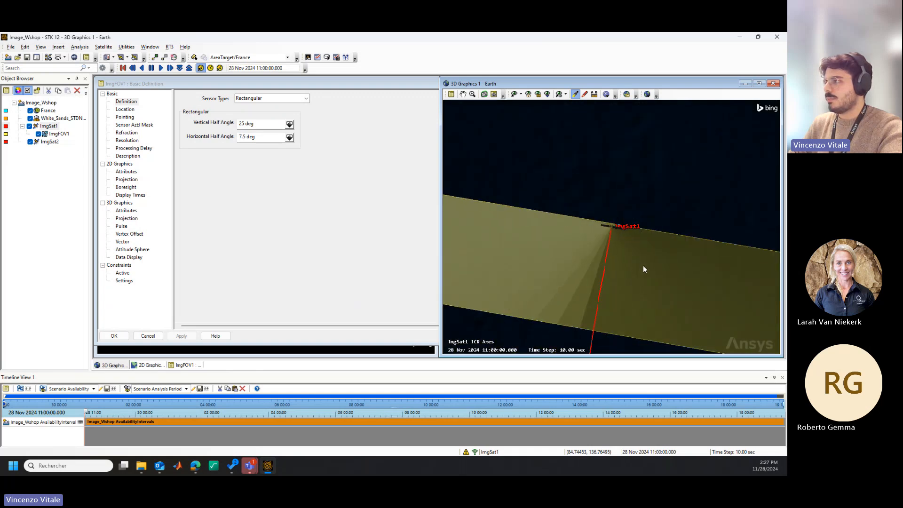
# - Inspect ImgSat1's rectangular sensor footprint from above and along the orbit, and accept and close the ImgFOV1 properties
pyautogui.scroll(-5, 644, 265)
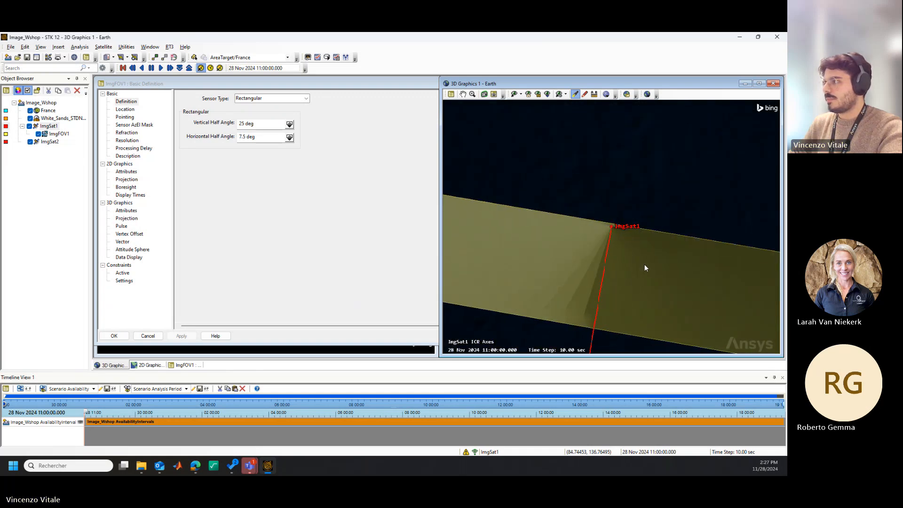
pyautogui.scroll(-5, 645, 264)
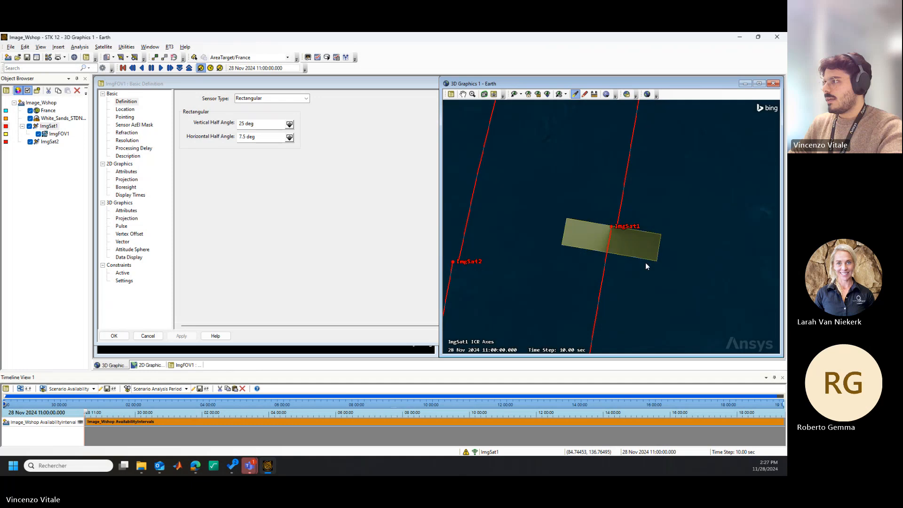
pyautogui.moveTo(572, 239); pyautogui.dragTo(616, 234)
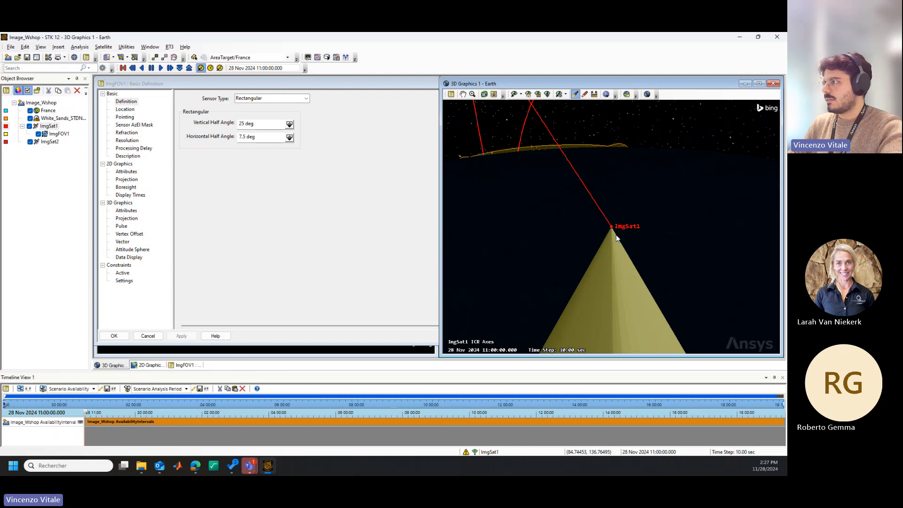
pyautogui.moveTo(617, 235); pyautogui.dragTo(619, 301)
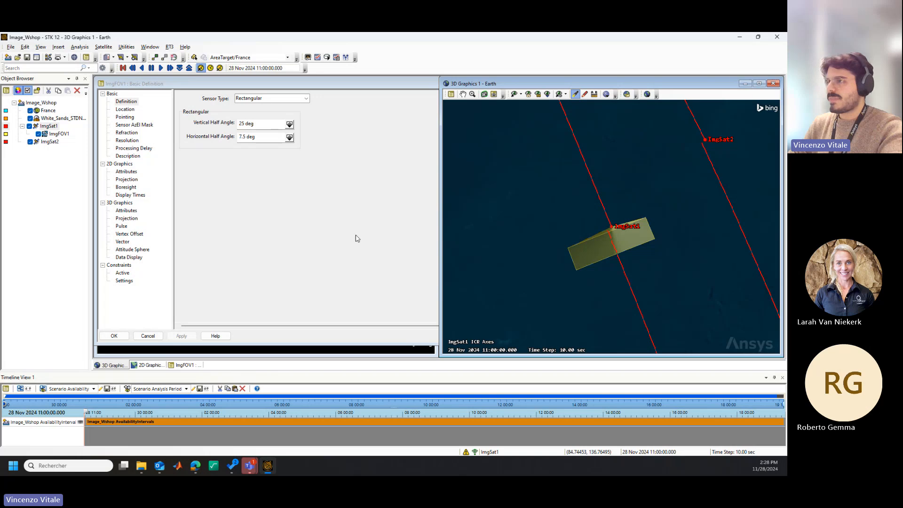
pyautogui.click(115, 336)
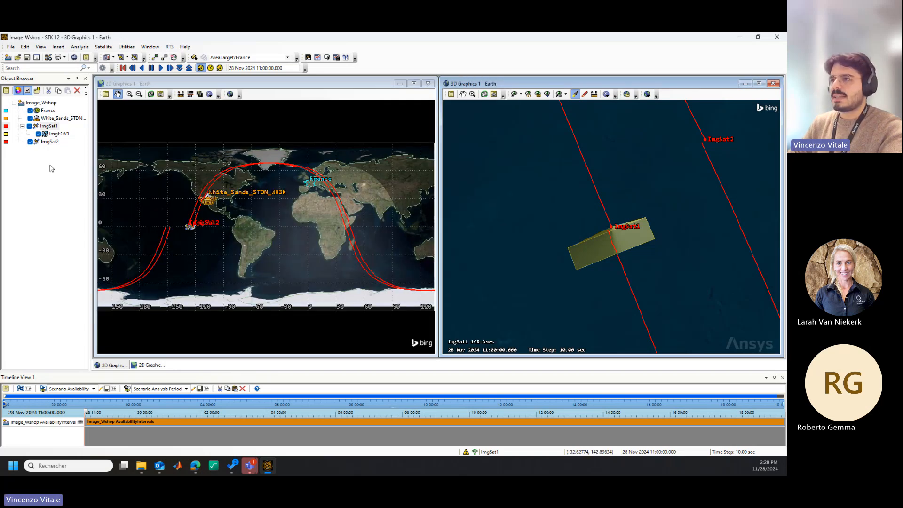
# - Copy the ImgFOV1 sensor from ImgSat1 and paste it onto ImgSat2
pyautogui.click(56, 134)
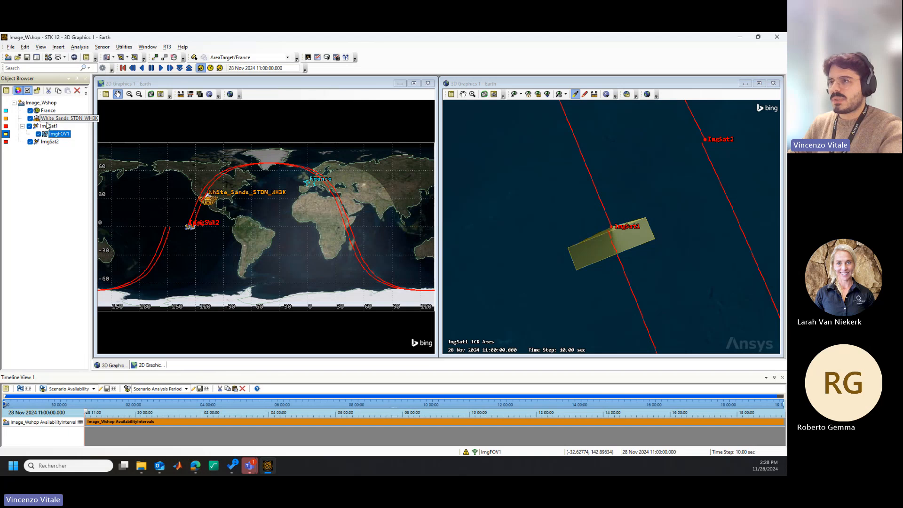
pyautogui.click(60, 90)
pyautogui.click(50, 141)
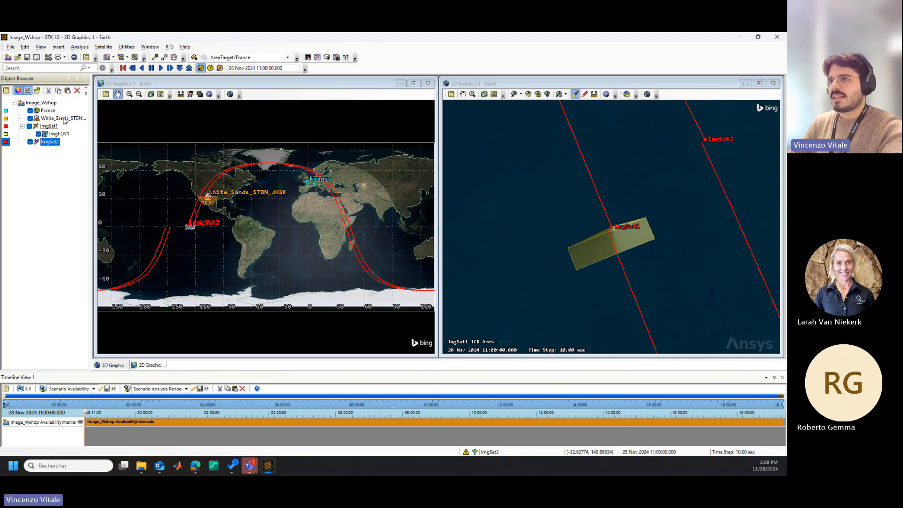
pyautogui.click(68, 92)
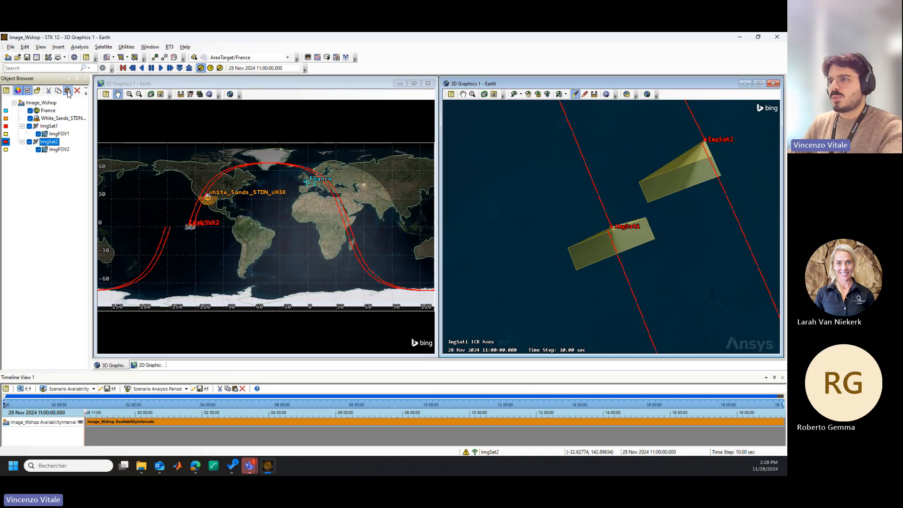
# - Animate the scenario forward at a 3 sec time step to watch both sensors' fields of view, and reset it to the start time
pyautogui.moveTo(656, 250); pyautogui.dragTo(677, 188)
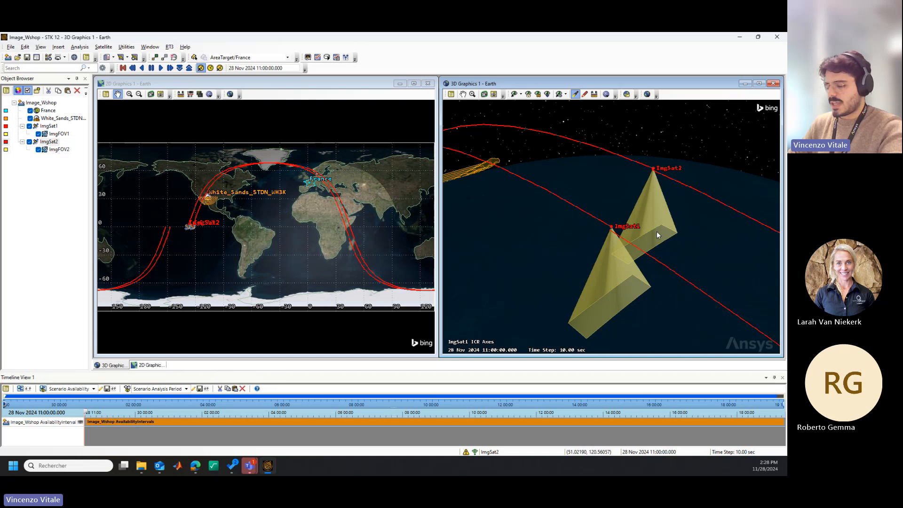
pyautogui.moveTo(657, 231)
pyautogui.mouseDown()
pyautogui.moveTo(696, 242)
pyautogui.moveTo(657, 241)
pyautogui.moveTo(668, 238)
pyautogui.mouseUp()
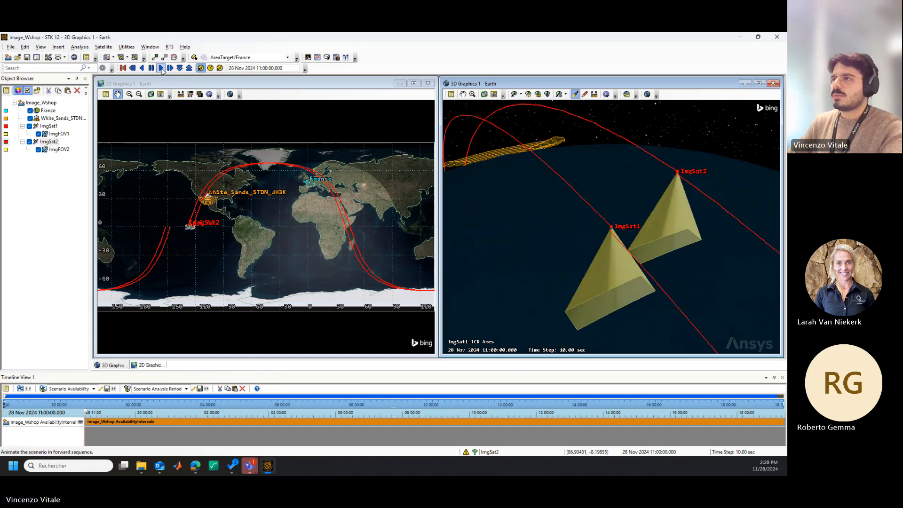
pyautogui.click(179, 69)
pyautogui.click(161, 68)
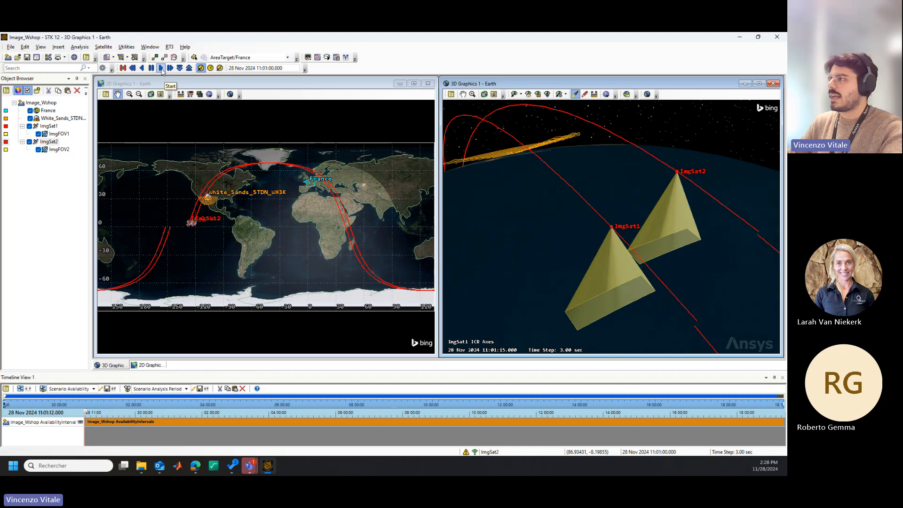
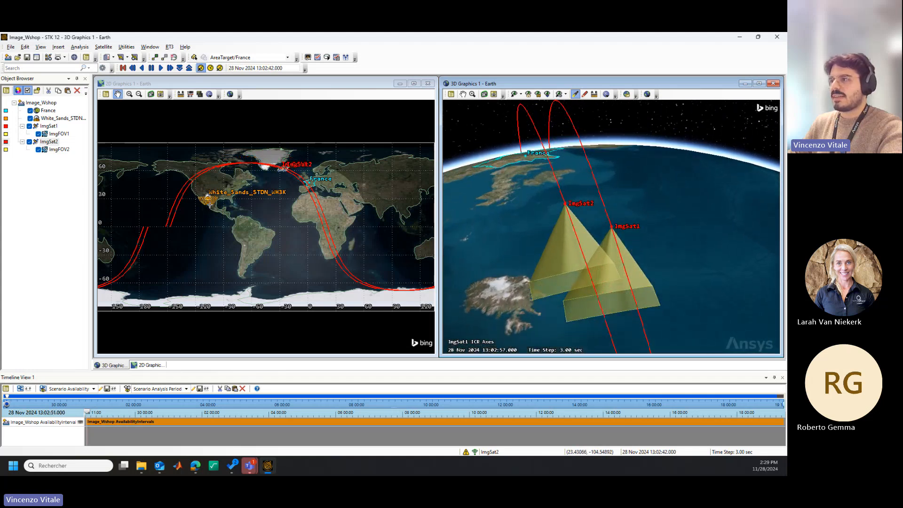
pyautogui.click(123, 68)
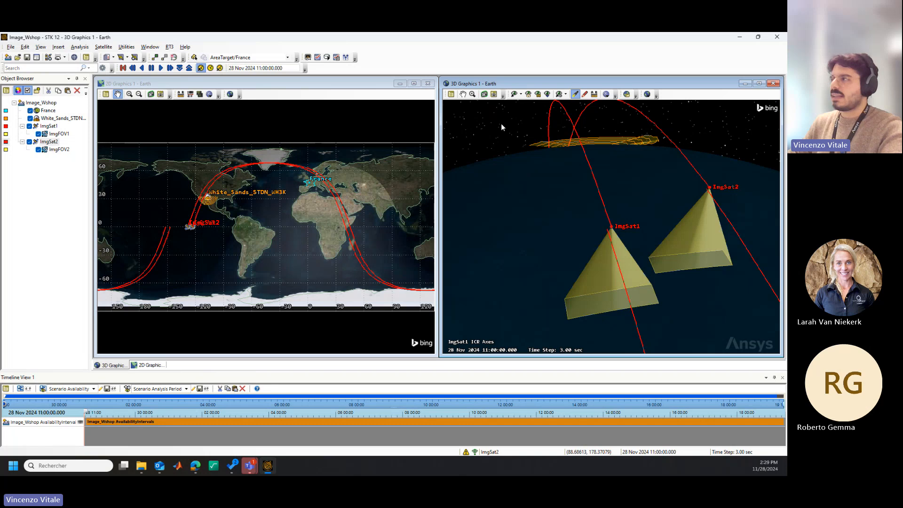
# - Return the 3D view to the whole Earth and rotate it to see White Sands, France and both satellites together
pyautogui.click(539, 96)
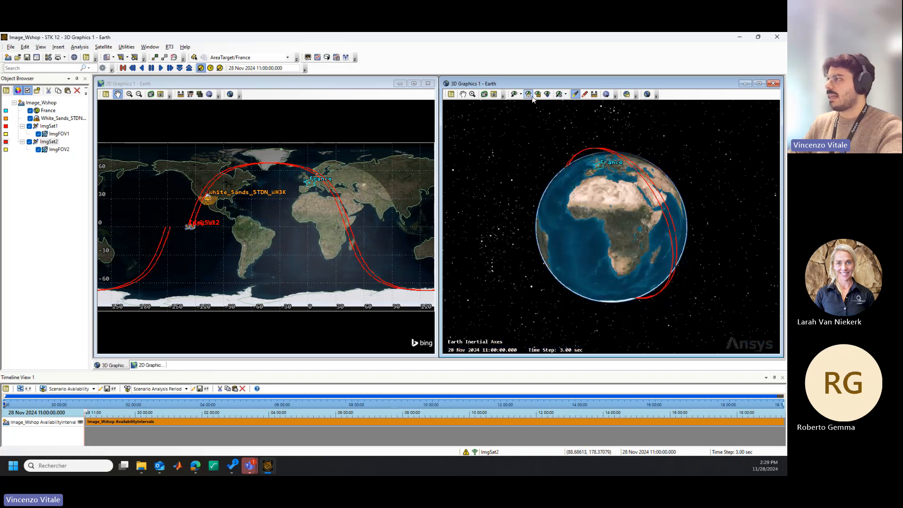
pyautogui.moveTo(560, 257); pyautogui.dragTo(675, 256)
pyautogui.moveTo(609, 266); pyautogui.dragTo(606, 250)
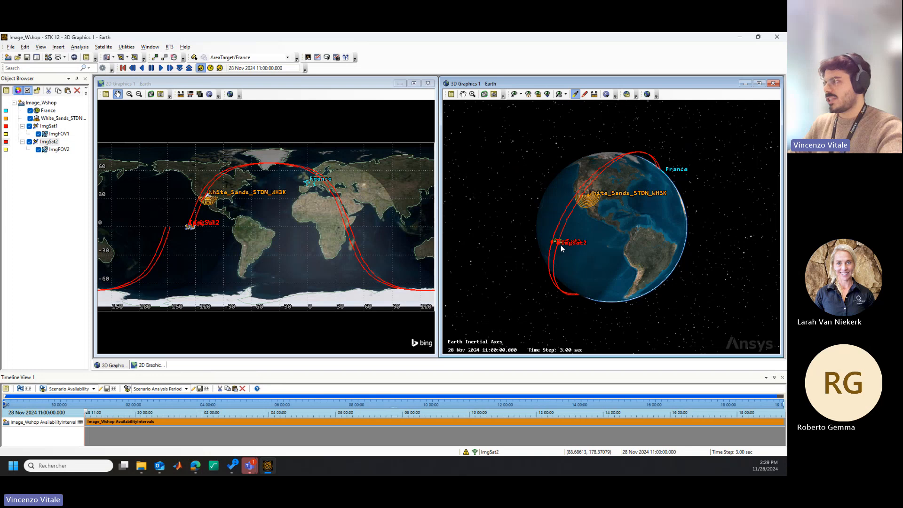
pyautogui.moveTo(652, 215); pyautogui.dragTo(605, 226)
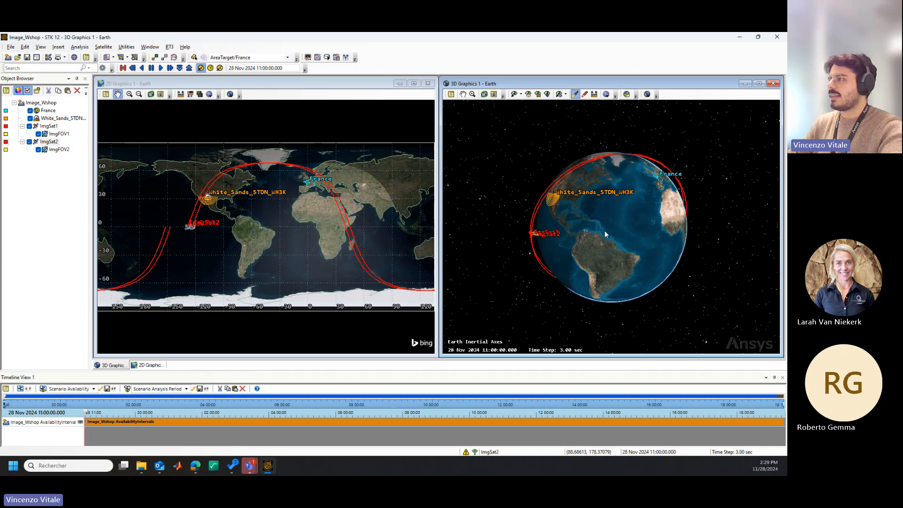
pyautogui.scroll(-1, 603, 231)
pyautogui.moveTo(603, 230); pyautogui.dragTo(615, 236)
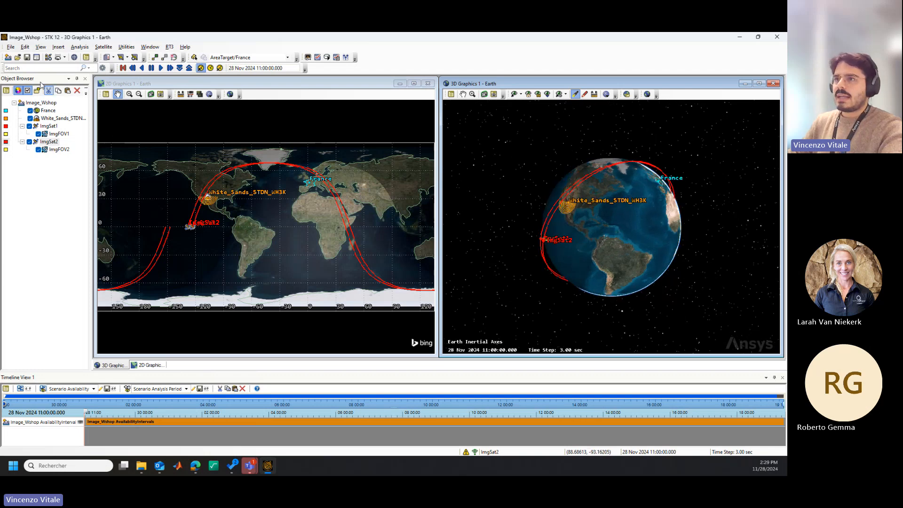
# - Start inserting a satellite from the Standard Object Database
pyautogui.click(48, 58)
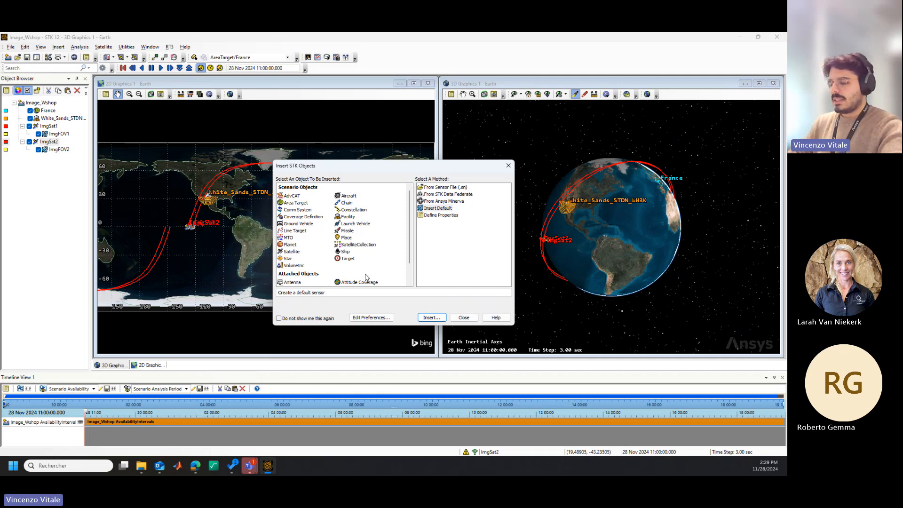
pyautogui.click(291, 252)
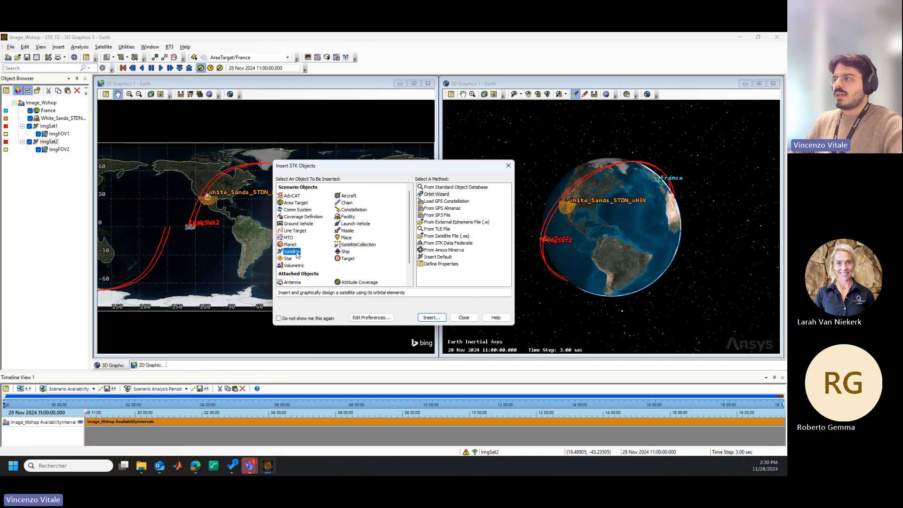
pyautogui.click(468, 189)
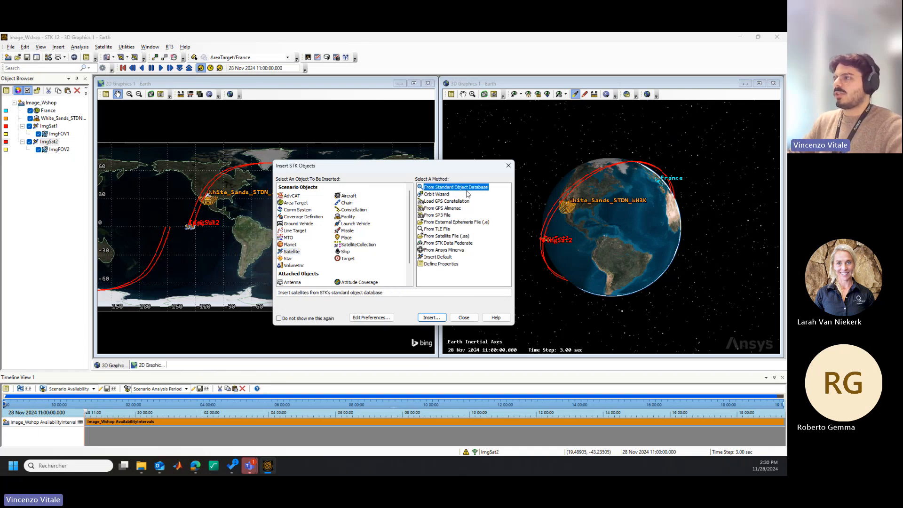
pyautogui.click(430, 318)
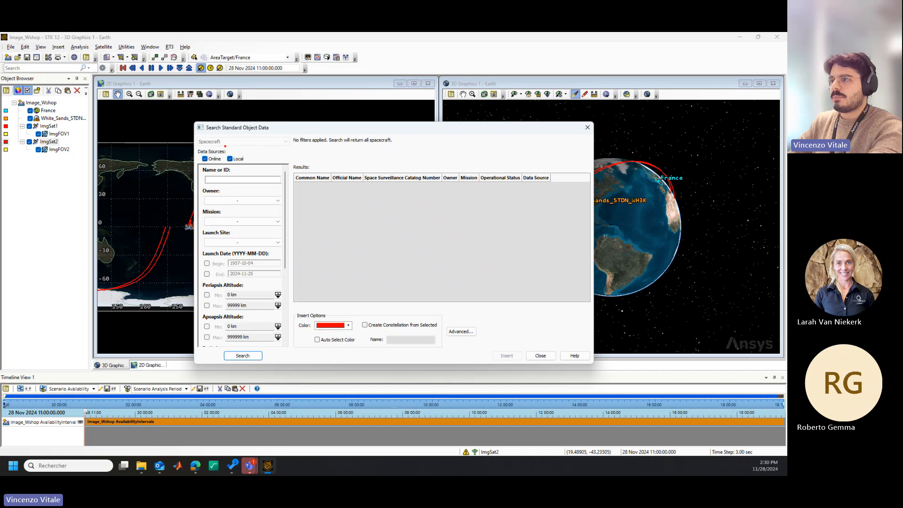
# - Review the spacecraft search filters, including data sources, mission, launch site, orbit limits, operational status and object extensions
pyautogui.moveTo(224, 146)
pyautogui.mouseDown()
pyautogui.moveTo(196, 136)
pyautogui.moveTo(250, 162)
pyautogui.mouseUp()
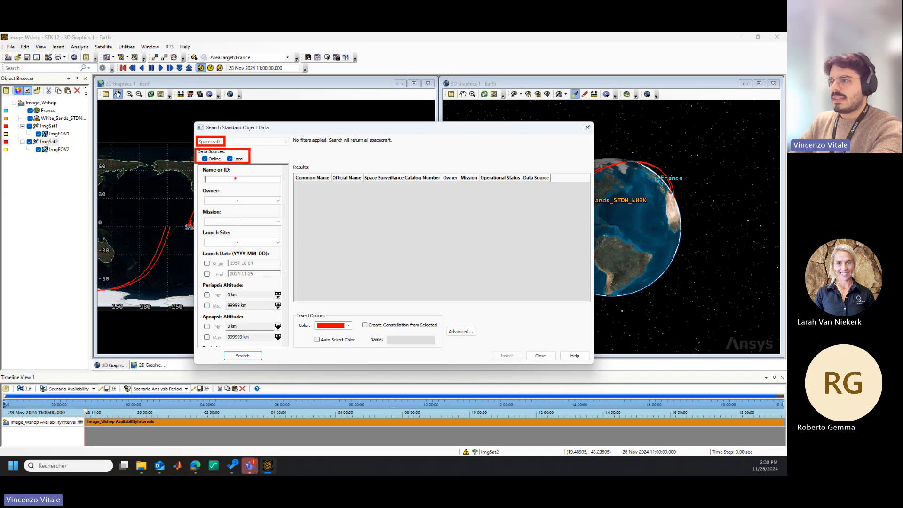
pyautogui.press('Escape')
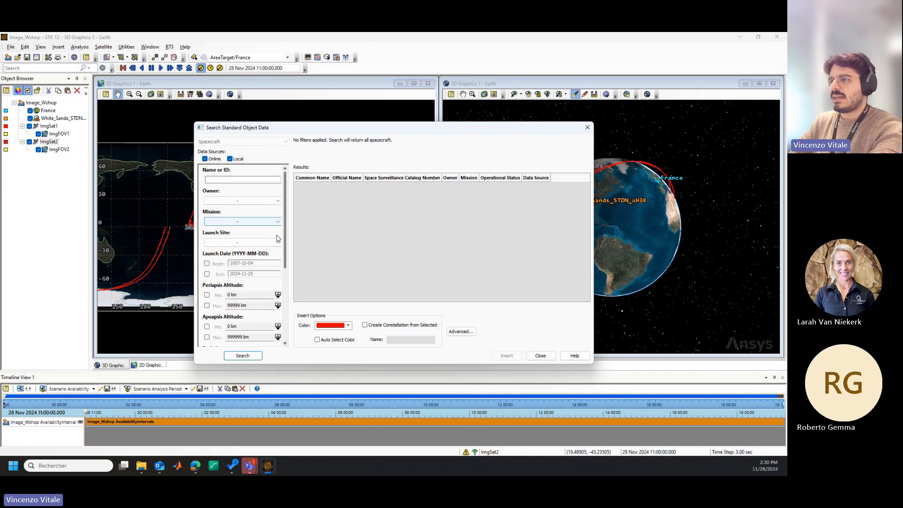
pyautogui.scroll(-1, 284, 254)
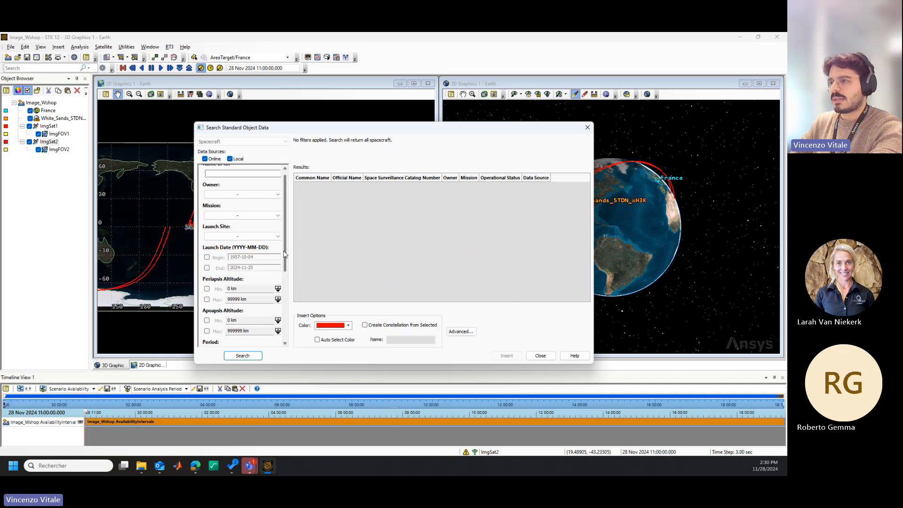
pyautogui.click(223, 216)
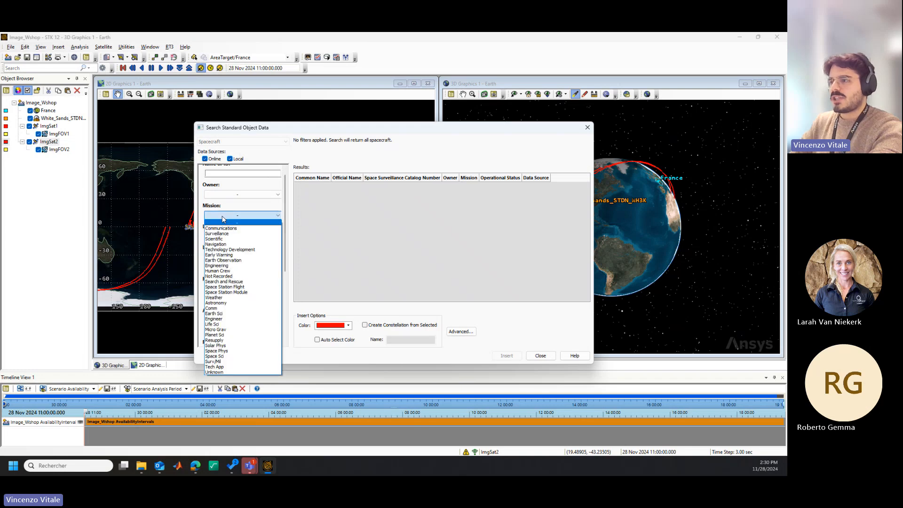
pyautogui.click(224, 216)
pyautogui.click(240, 237)
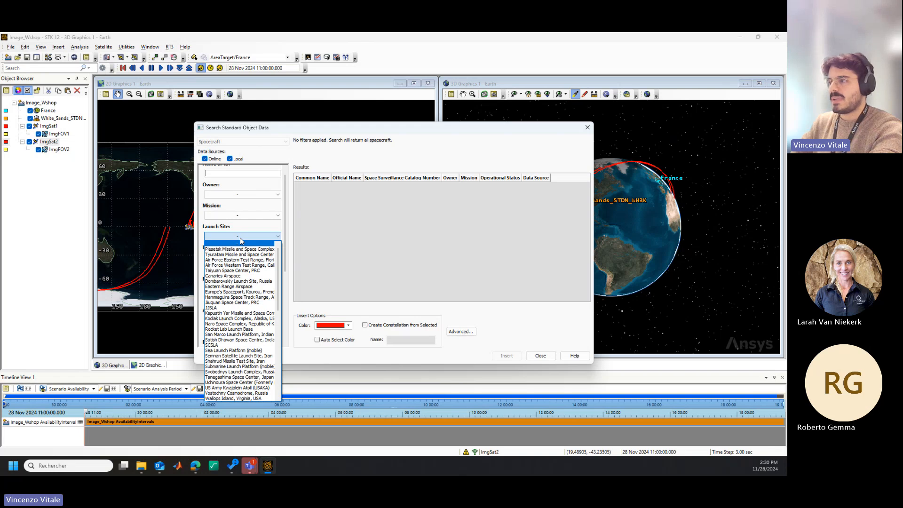
pyautogui.click(240, 241)
pyautogui.moveTo(285, 258); pyautogui.dragTo(285, 328)
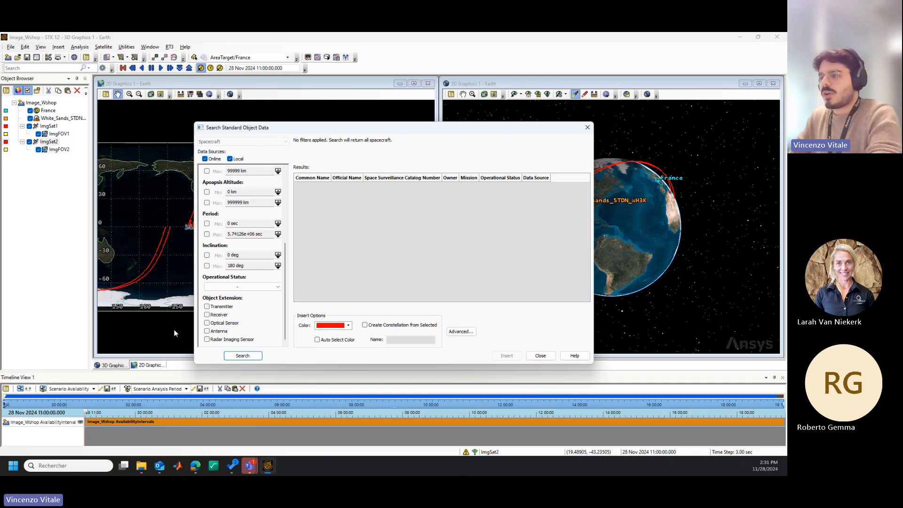
pyautogui.scroll(5, 285, 335)
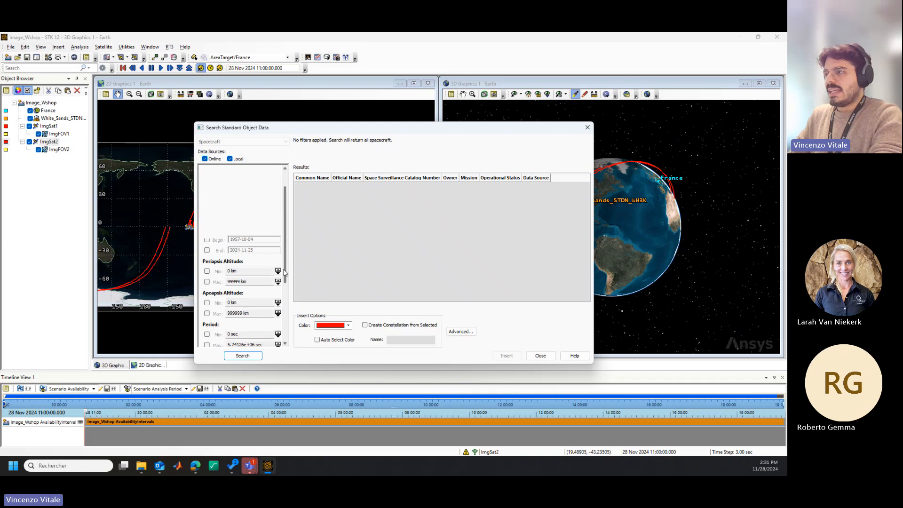
# - Search the standard object database for spacecraft named TDRS with the Operational status
pyautogui.click(238, 179)
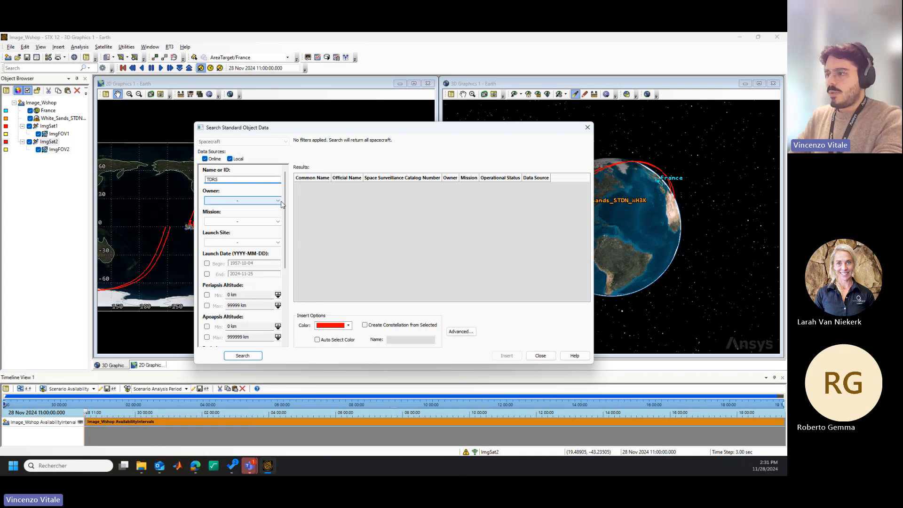
pyautogui.scroll(-5, 285, 209)
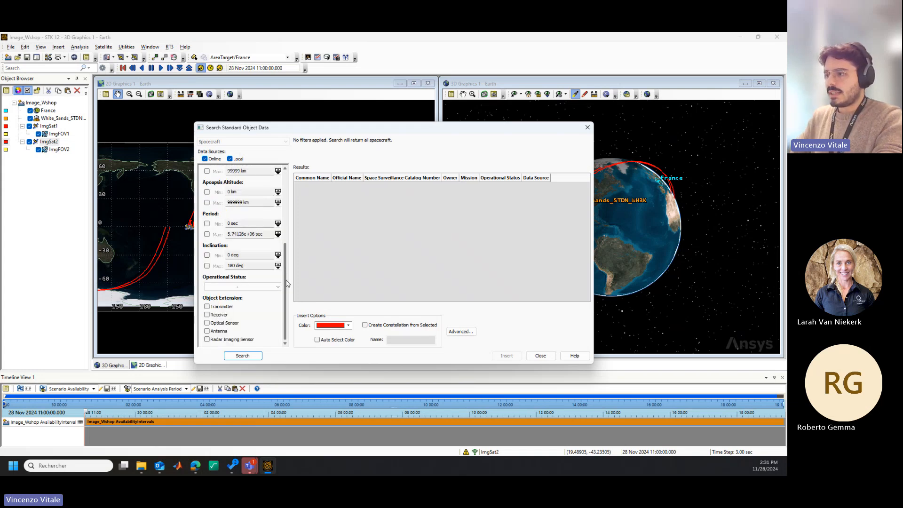
pyautogui.click(272, 288)
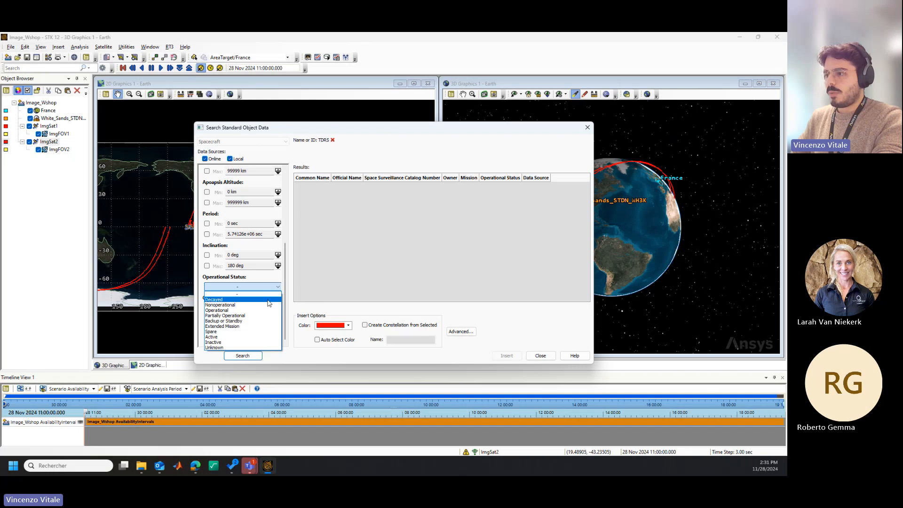
pyautogui.click(269, 310)
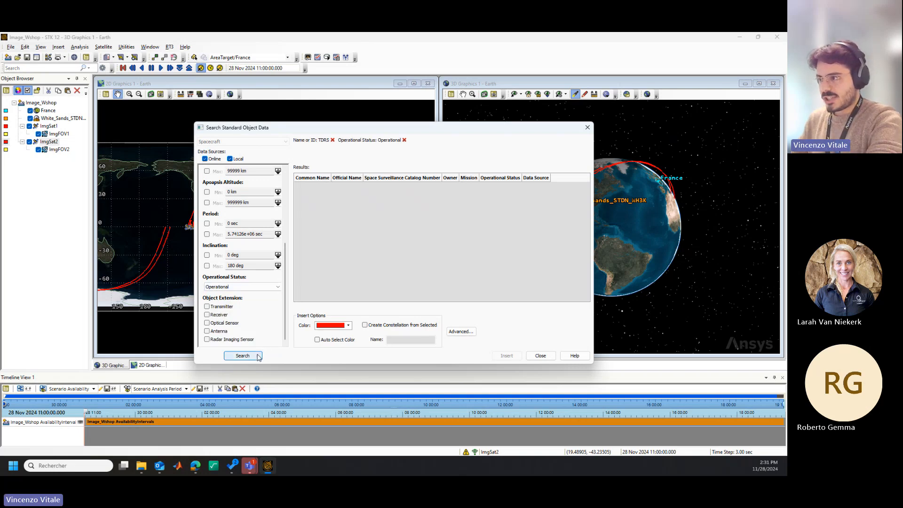
pyautogui.click(258, 357)
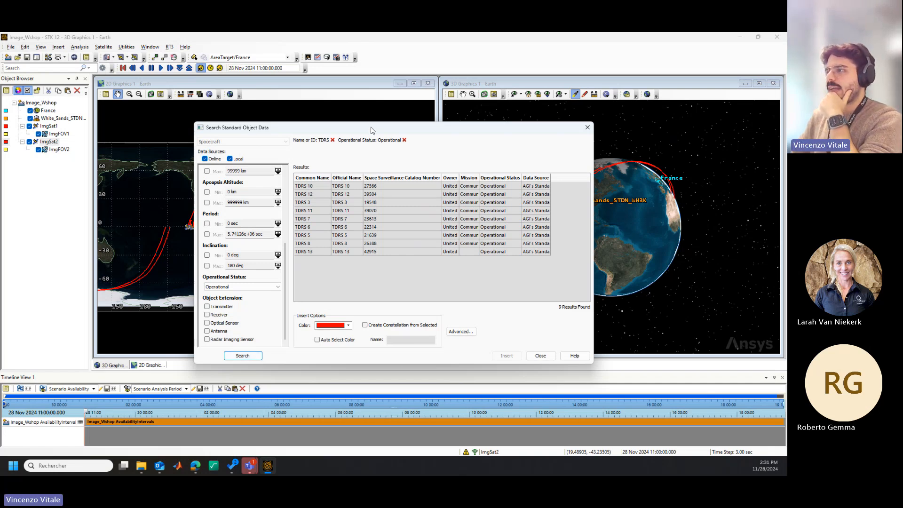
# - Select TDRS 3, TDRS 5, TDRS 6, TDRS 12 and TDRS 13 together in the spacecraft search results
pyautogui.moveTo(372, 129); pyautogui.dragTo(255, 124)
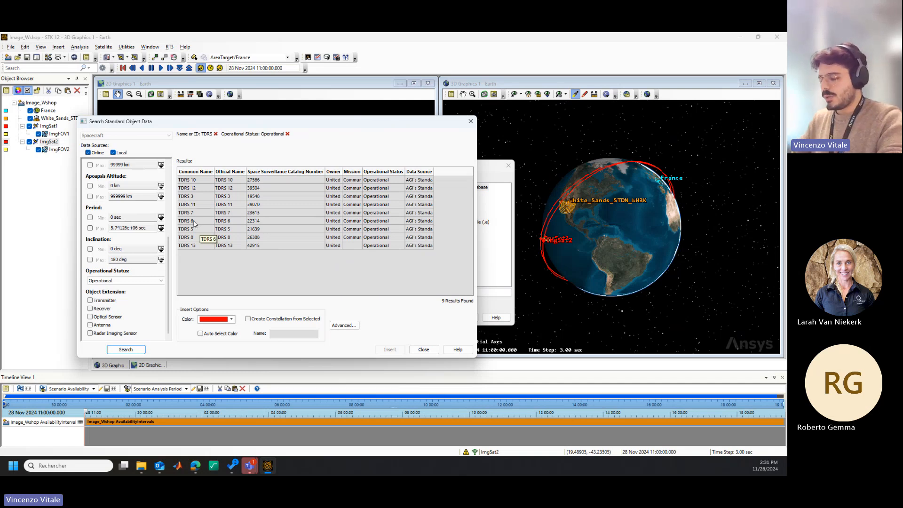
pyautogui.click(191, 197)
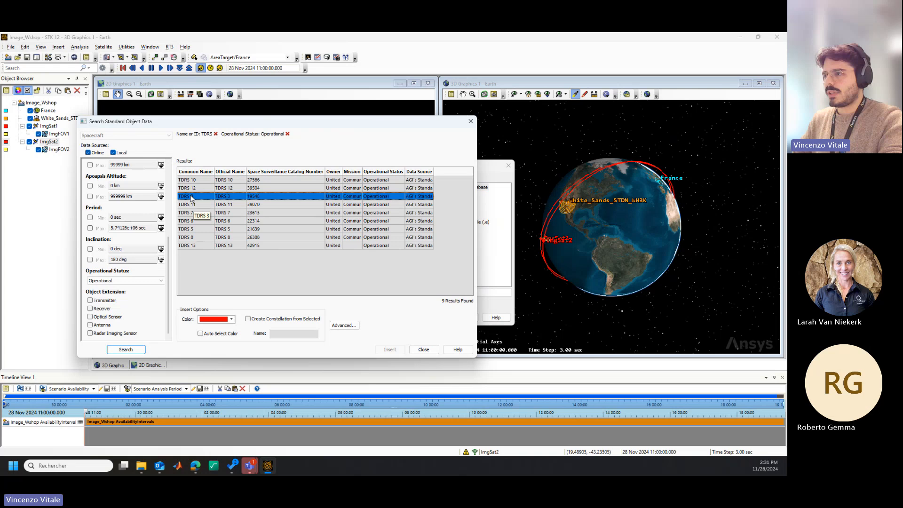
pyautogui.keyDown('ctrl'); pyautogui.click(203, 229); pyautogui.keyUp('ctrl')
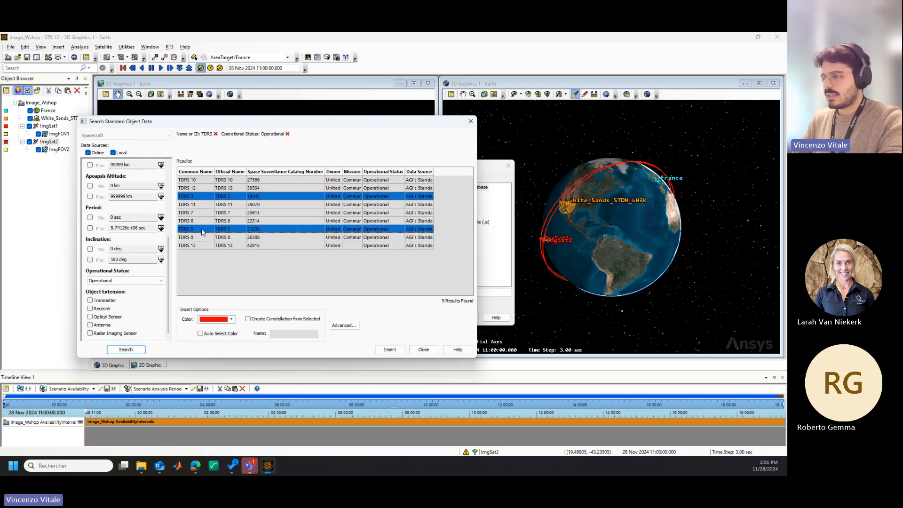
pyautogui.keyDown('ctrl'); pyautogui.click(201, 221); pyautogui.keyUp('ctrl')
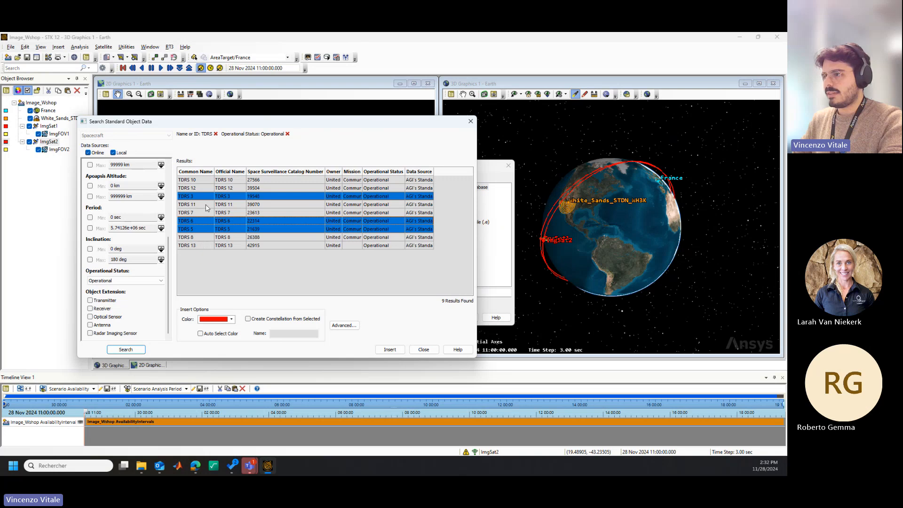
pyautogui.keyDown('ctrl'); pyautogui.click(207, 187); pyautogui.keyUp('ctrl')
pyautogui.keyDown('ctrl'); pyautogui.click(209, 245); pyautogui.keyUp('ctrl')
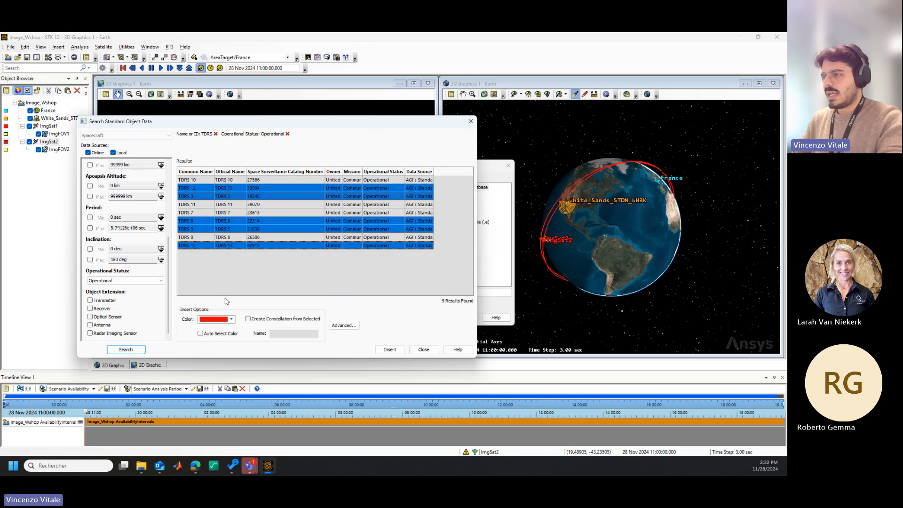
# - Insert the selected TDRS spacecraft in magenta as a constellation named TDRS_Sats, then close the insertion dialogs
pyautogui.click(229, 321)
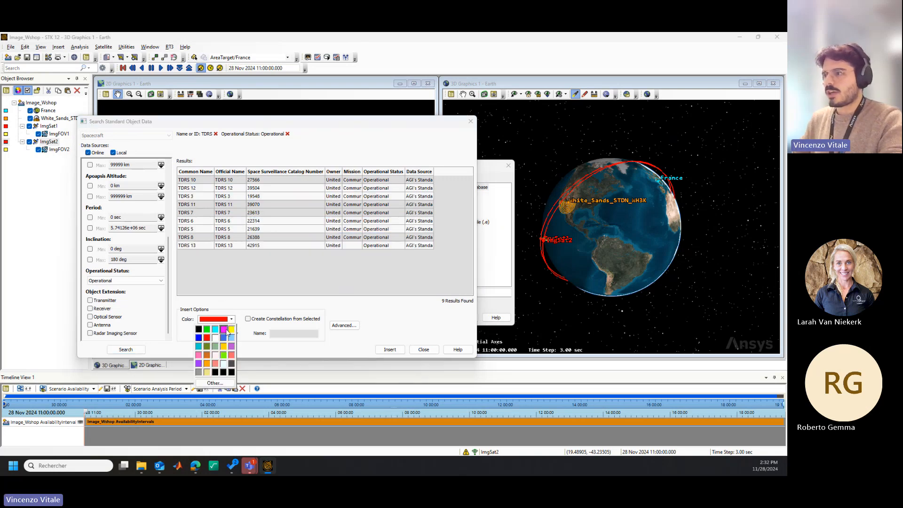
pyautogui.click(225, 330)
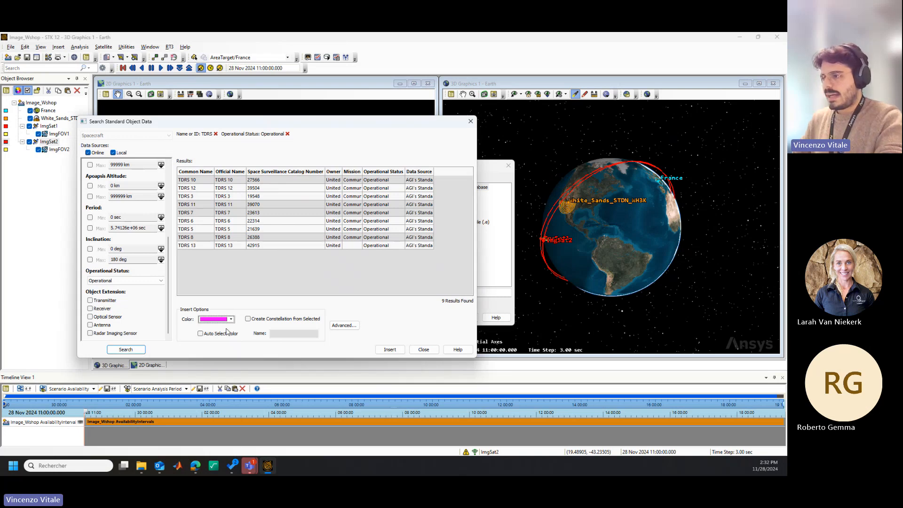
pyautogui.click(247, 319)
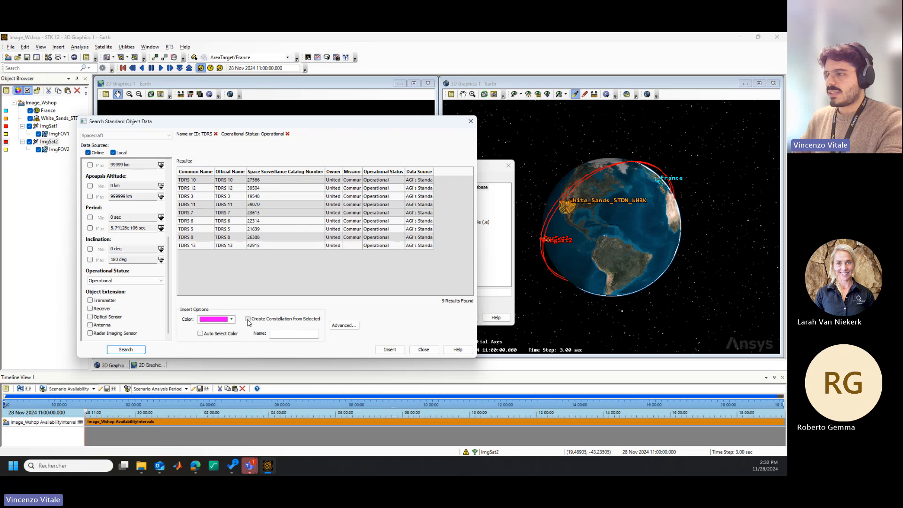
pyautogui.click(286, 334)
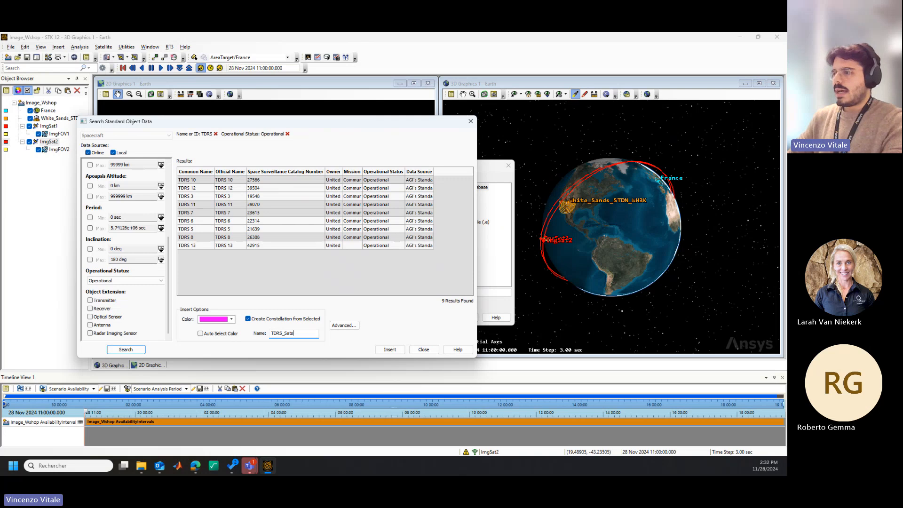
pyautogui.click(388, 352)
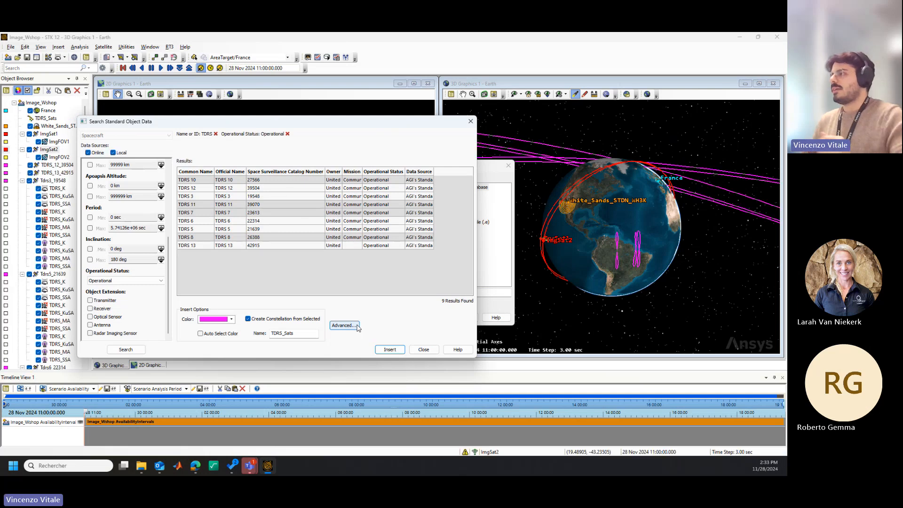
pyautogui.click(429, 350)
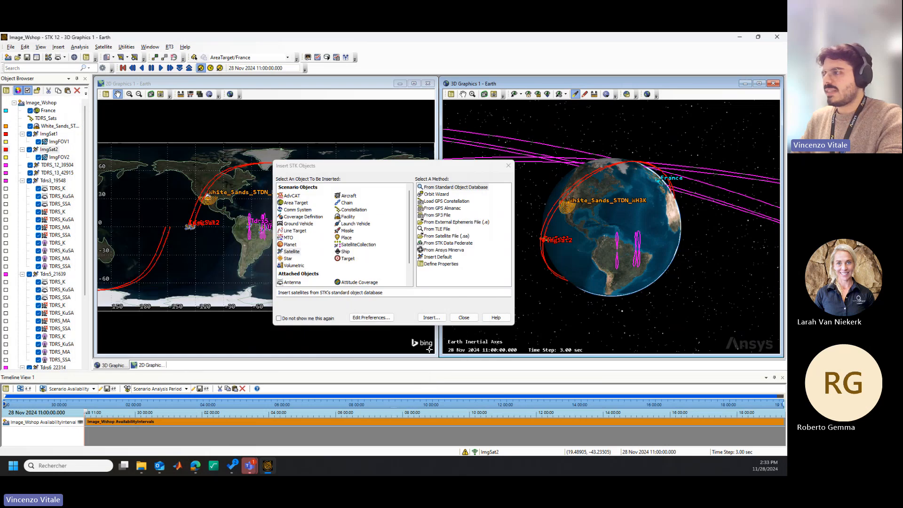
pyautogui.click(464, 317)
# - Examine the full TDRS orbits in 3D and animate the scenario from 30 Nov 2024 with a 10-second time step
pyautogui.scroll(-5, 656, 301)
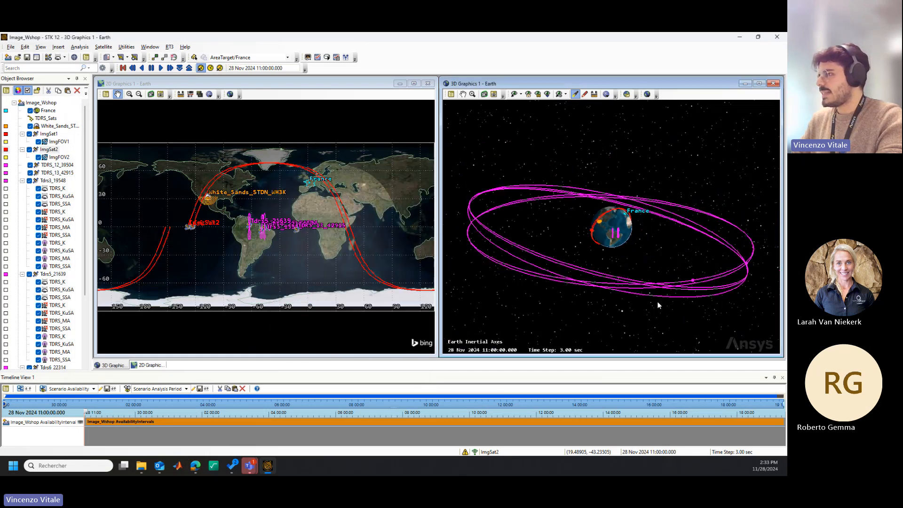
pyautogui.moveTo(606, 294); pyautogui.dragTo(677, 296)
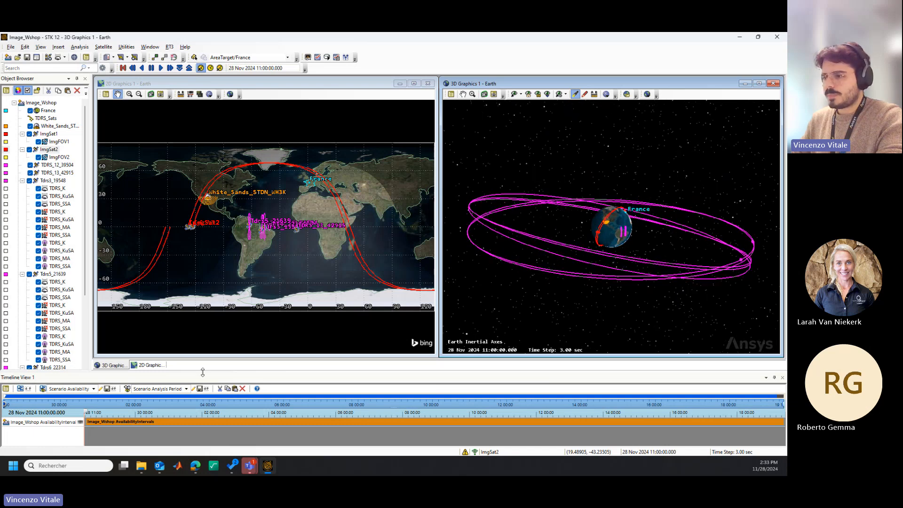
pyautogui.click(92, 413)
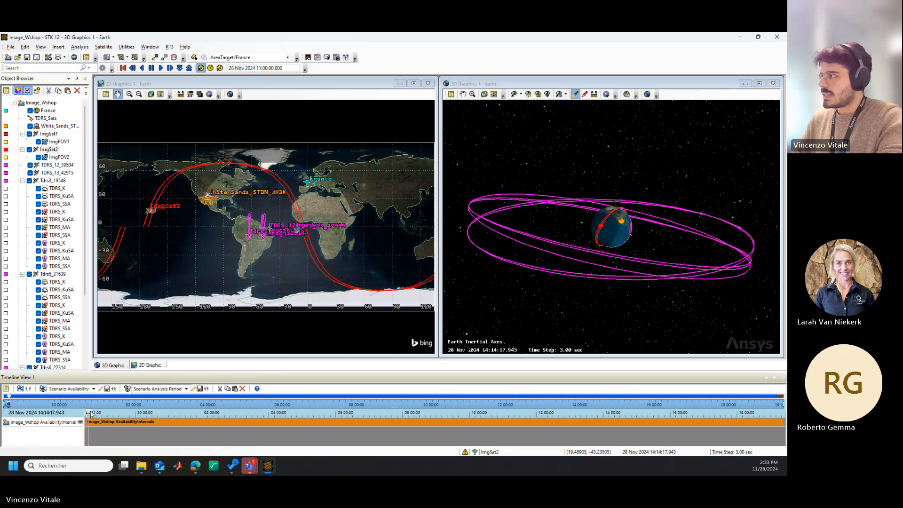
pyautogui.moveTo(92, 413); pyautogui.dragTo(141, 417)
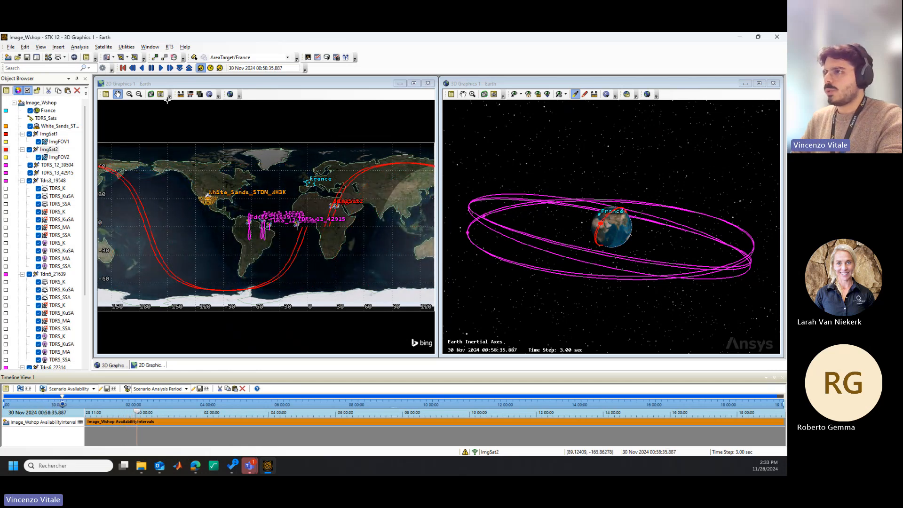
pyautogui.click(161, 70)
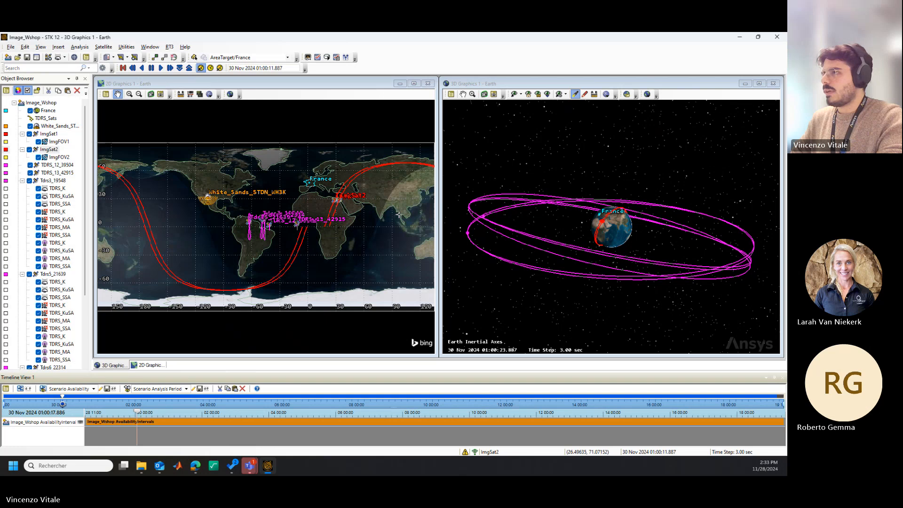
pyautogui.click(190, 69)
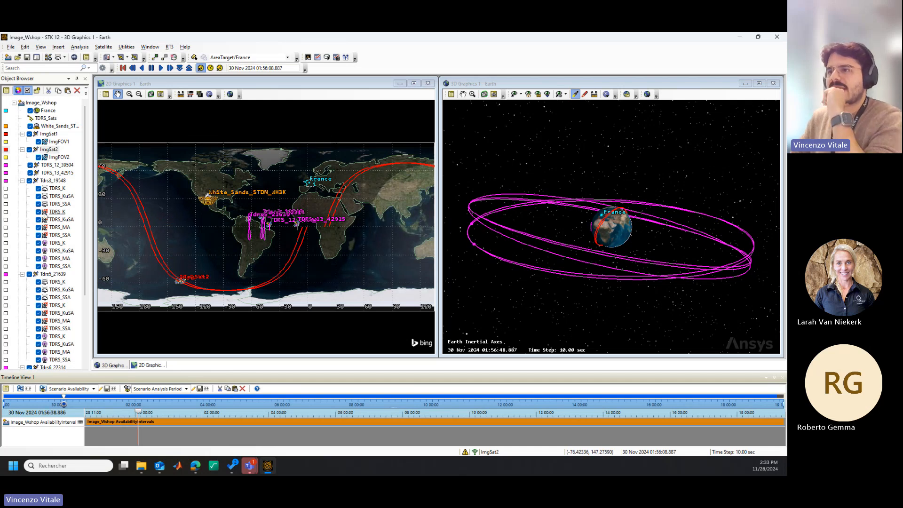
# - Examine the objects attached to the TDRS satellites, including the model specs of Tdrs6_22314's TDRS_SSA transmitter
pyautogui.scroll(-1, 45, 219)
pyautogui.scroll(-2, 45, 218)
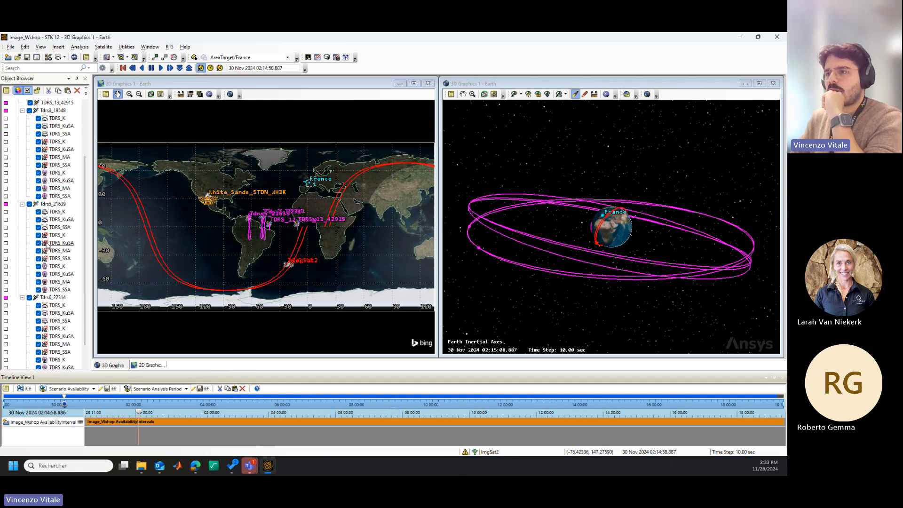
pyautogui.scroll(-1, 55, 291)
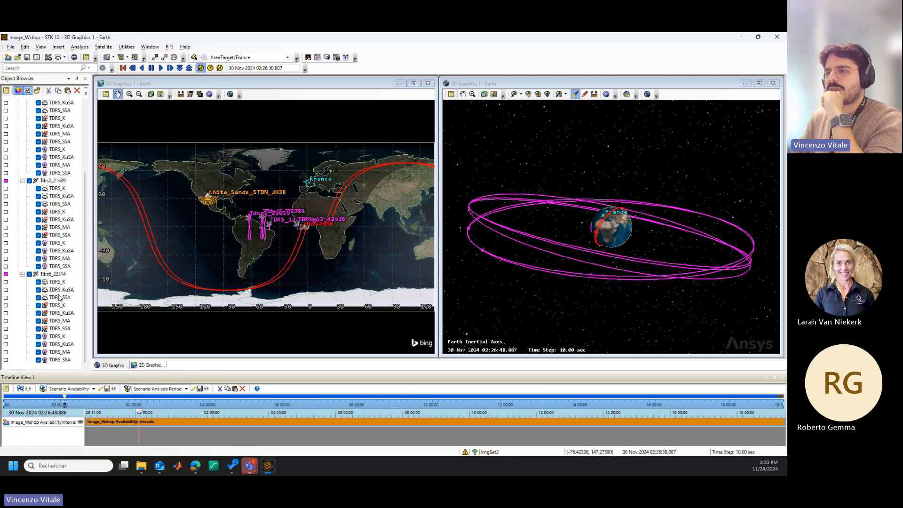
pyautogui.doubleClick(61, 360)
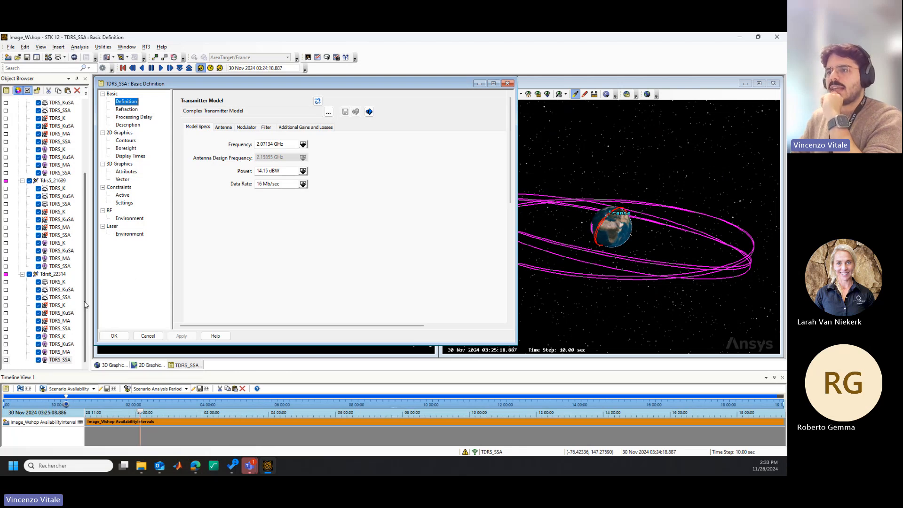
pyautogui.scroll(2, 53, 308)
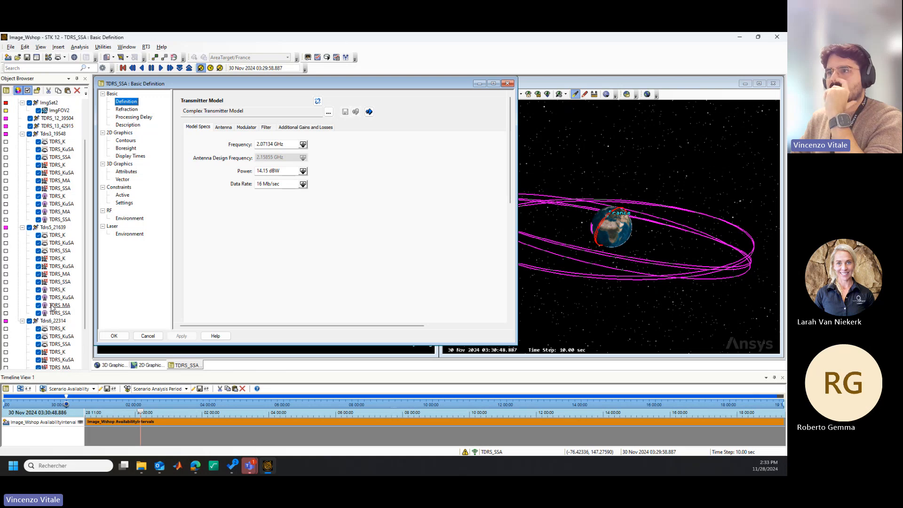
pyautogui.scroll(1, 52, 308)
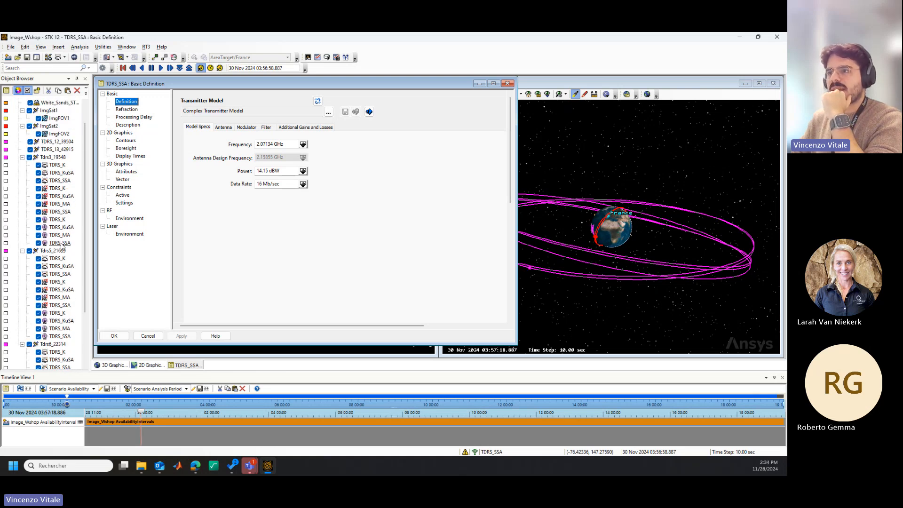
pyautogui.click(57, 165)
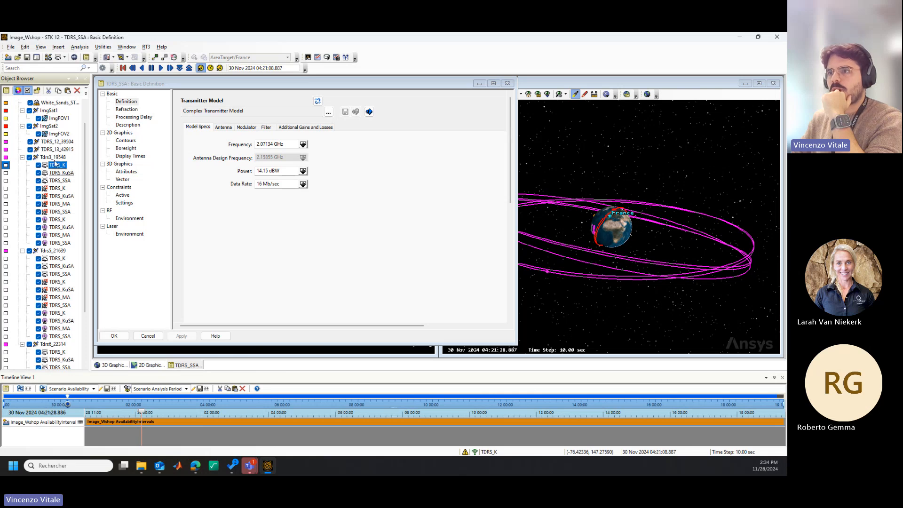
pyautogui.keyDown('shift'); pyautogui.click(65, 244); pyautogui.keyUp('shift')
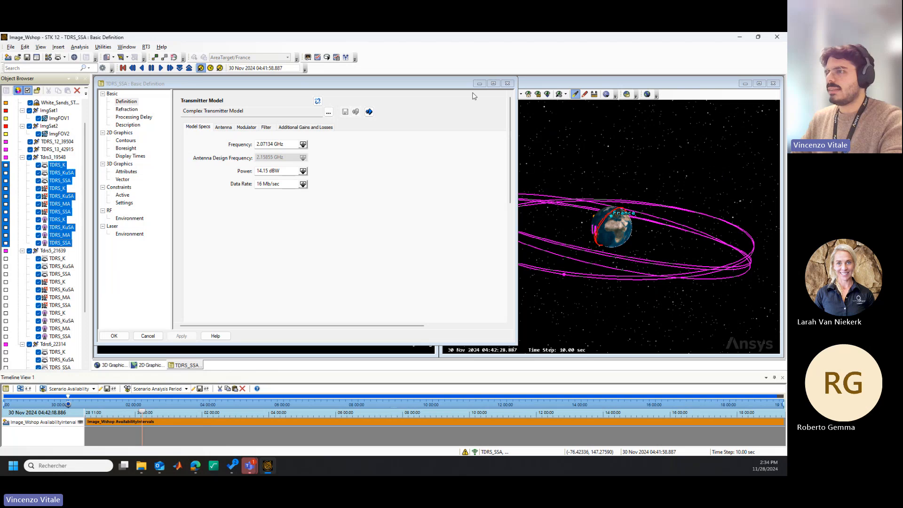
pyautogui.click(59, 211)
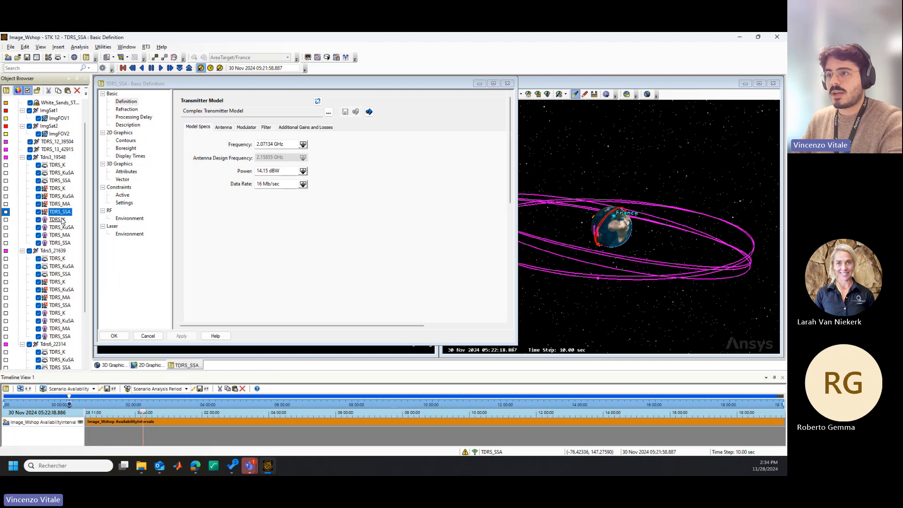
pyautogui.click(65, 142)
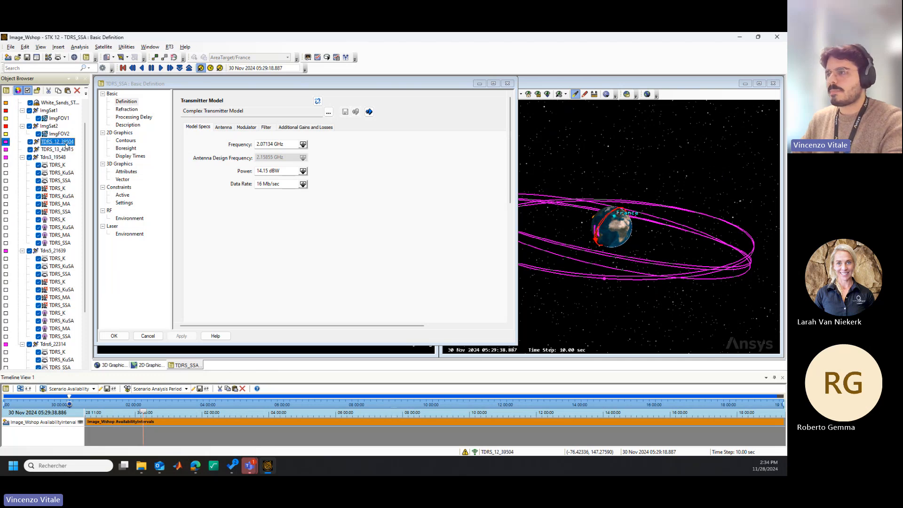
pyautogui.click(512, 85)
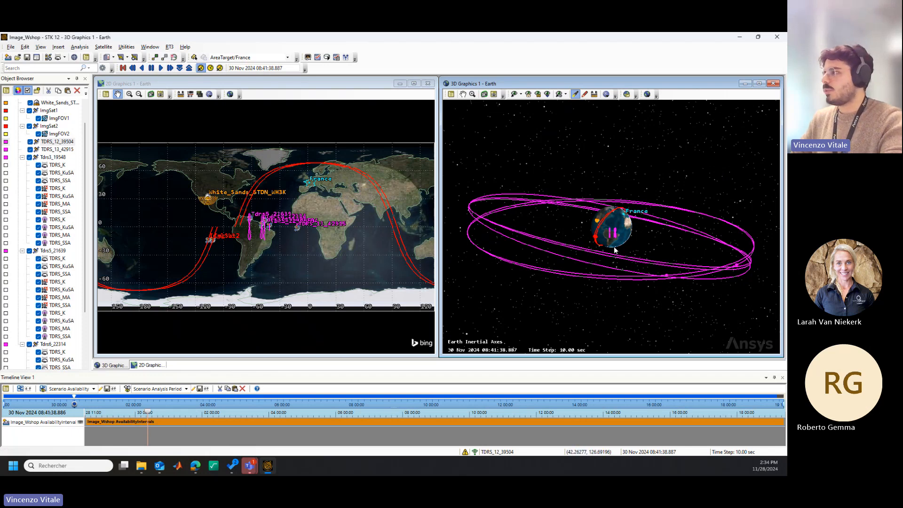
# - Review the TDRS orbits from another 3D angle and go through the imaging and TDRS satellites one by one
pyautogui.moveTo(614, 247); pyautogui.dragTo(580, 242)
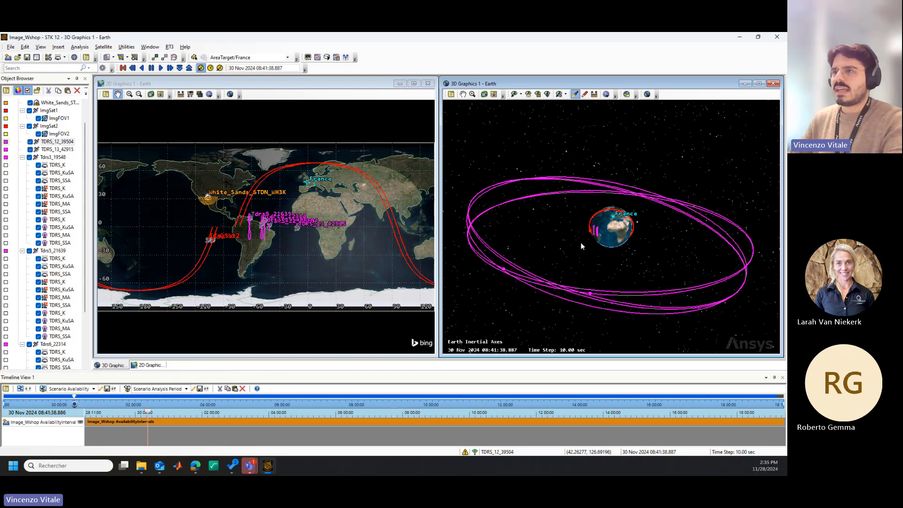
pyautogui.moveTo(83, 189); pyautogui.dragTo(83, 171)
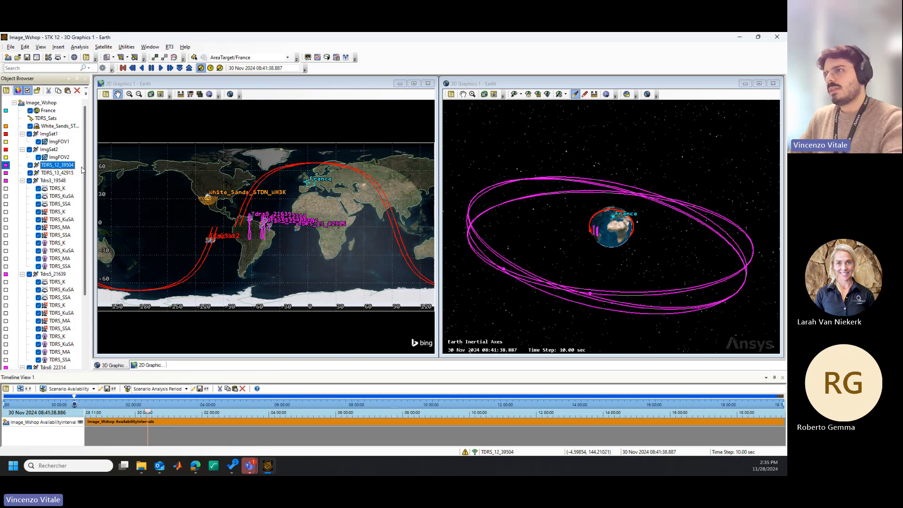
pyautogui.click(56, 134)
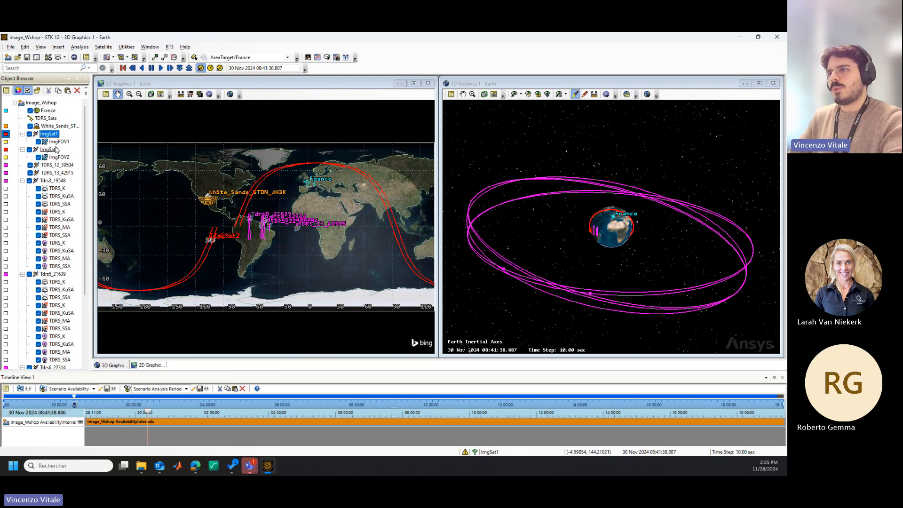
pyautogui.click(57, 150)
pyautogui.click(67, 166)
pyautogui.click(68, 173)
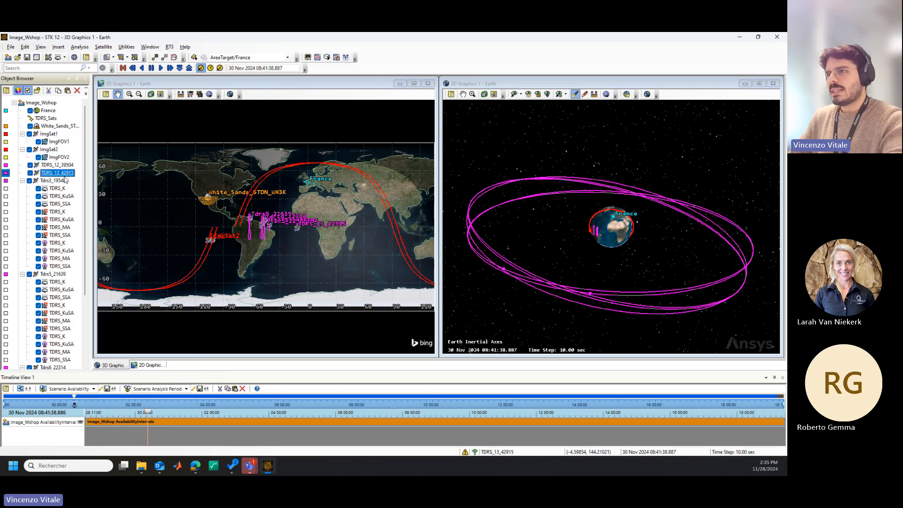
pyautogui.click(61, 181)
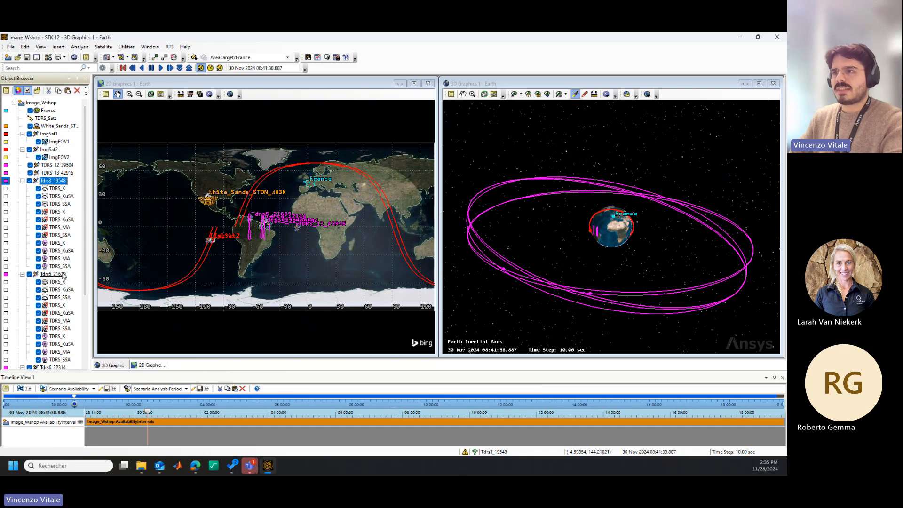
# - Select both imaging satellites and all five TDRS satellites together, without their attached objects, and open their shared properties
pyautogui.click(49, 134)
pyautogui.keyDown('ctrl'); pyautogui.click(49, 149); pyautogui.keyUp('ctrl')
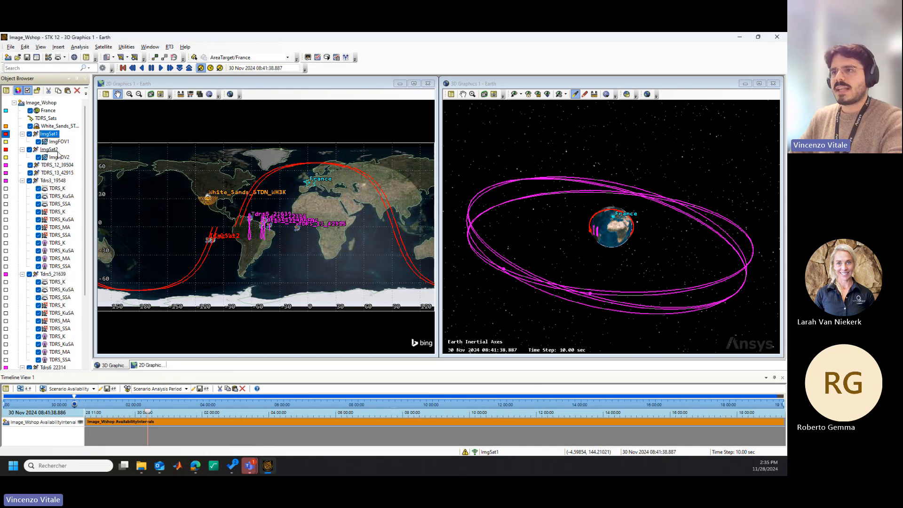
pyautogui.keyDown('ctrl'); pyautogui.click(57, 165); pyautogui.keyUp('ctrl')
pyautogui.keyDown('ctrl'); pyautogui.click(57, 172); pyautogui.keyUp('ctrl')
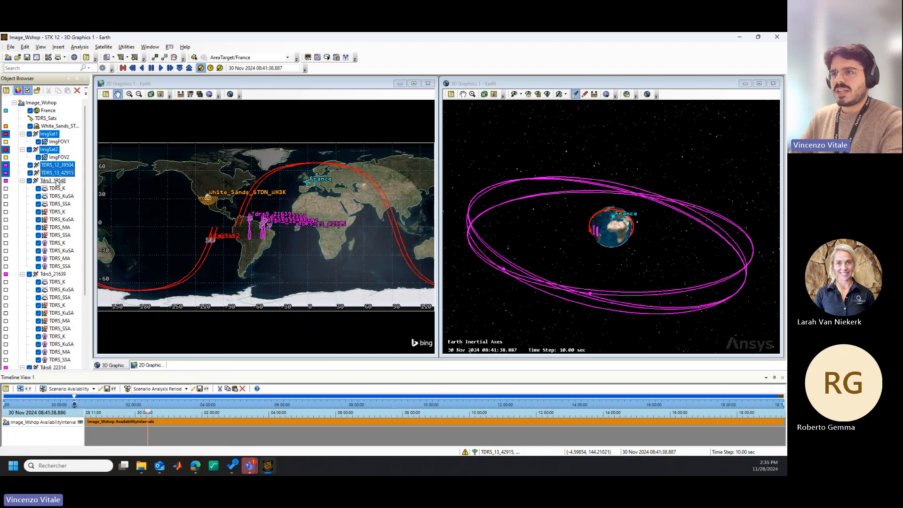
pyautogui.keyDown('ctrl'); pyautogui.click(53, 181); pyautogui.keyUp('ctrl')
pyautogui.keyDown('ctrl'); pyautogui.click(60, 277); pyautogui.keyUp('ctrl')
pyautogui.scroll(-4, 60, 277)
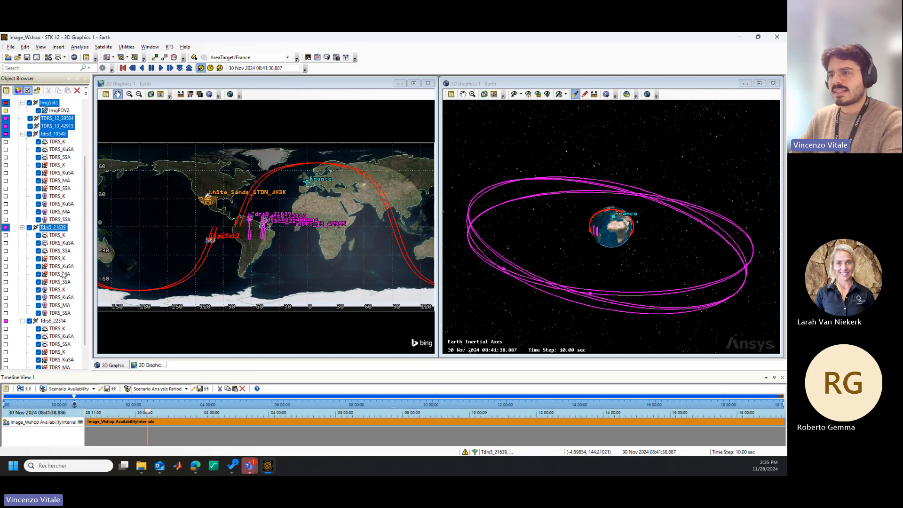
pyautogui.keyDown('ctrl'); pyautogui.click(60, 275); pyautogui.keyUp('ctrl')
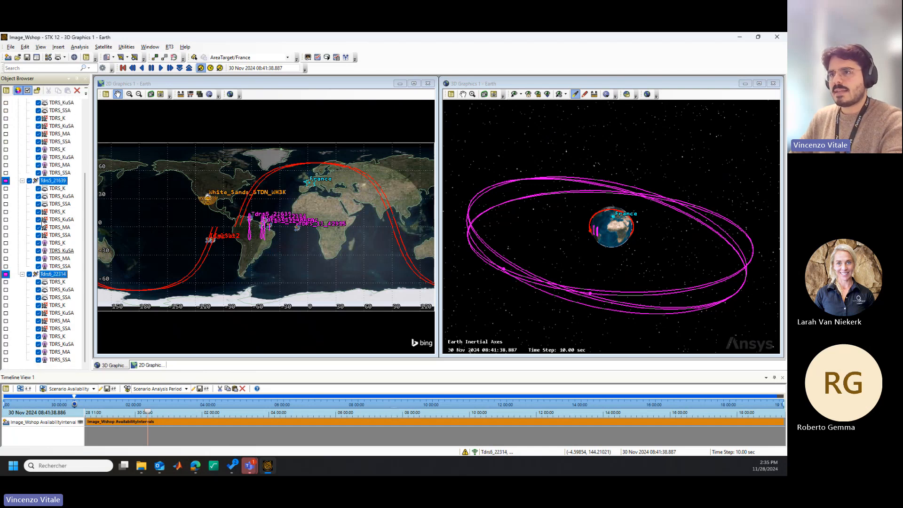
pyautogui.click(6, 91)
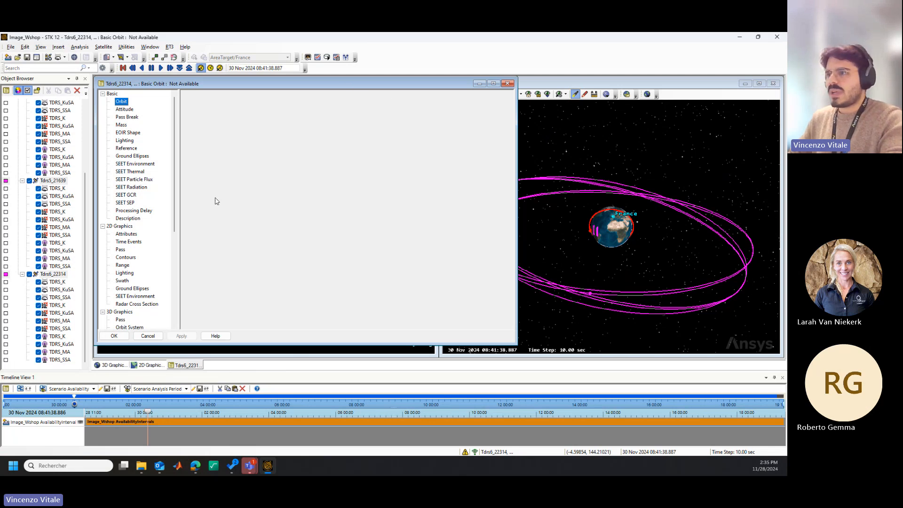
# - Raise the selected satellites' 3D model detail thresholds from Simple Model, Label through Point to 1e+12 km, apply them and close the properties
pyautogui.scroll(-5, 175, 221)
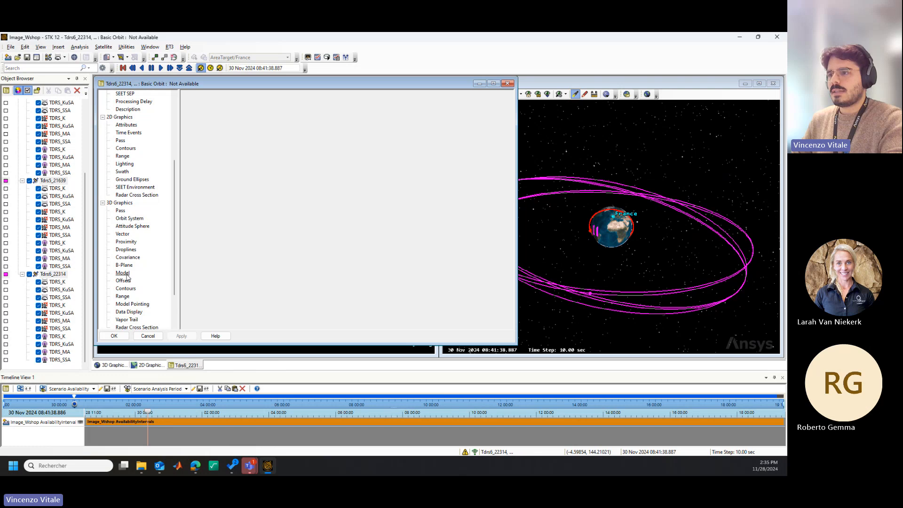
pyautogui.click(125, 275)
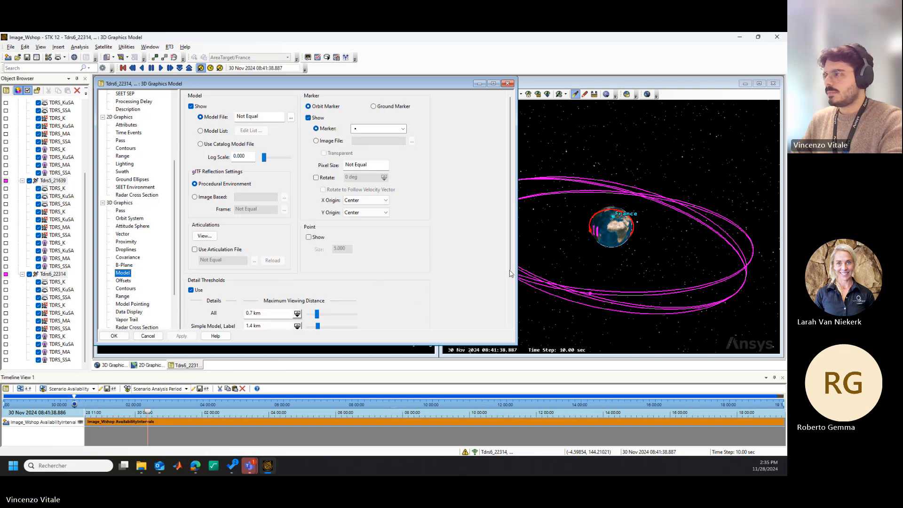
pyautogui.moveTo(510, 272); pyautogui.dragTo(510, 314)
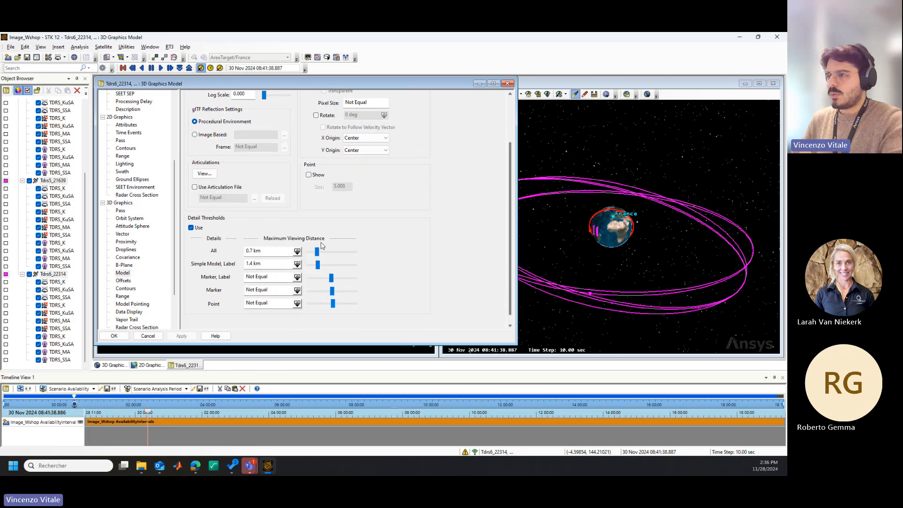
pyautogui.scroll(3, 479, 219)
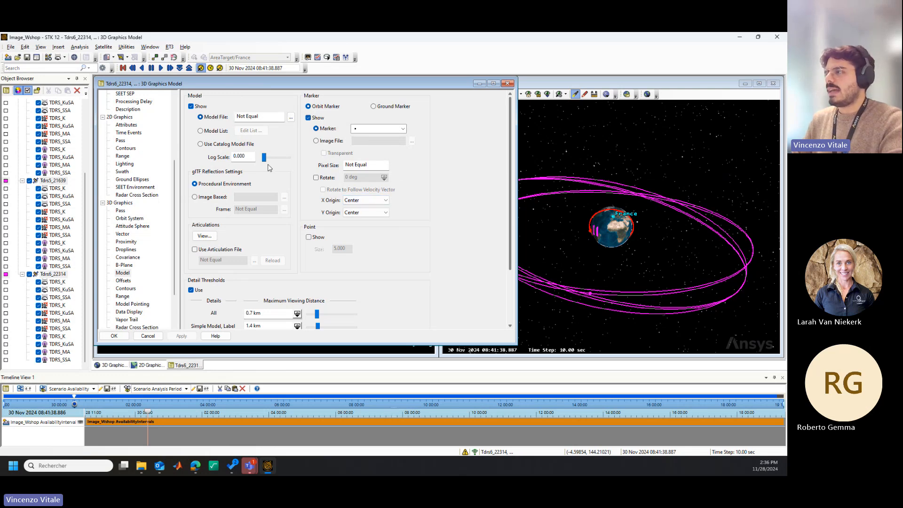
pyautogui.moveTo(511, 176); pyautogui.dragTo(509, 221)
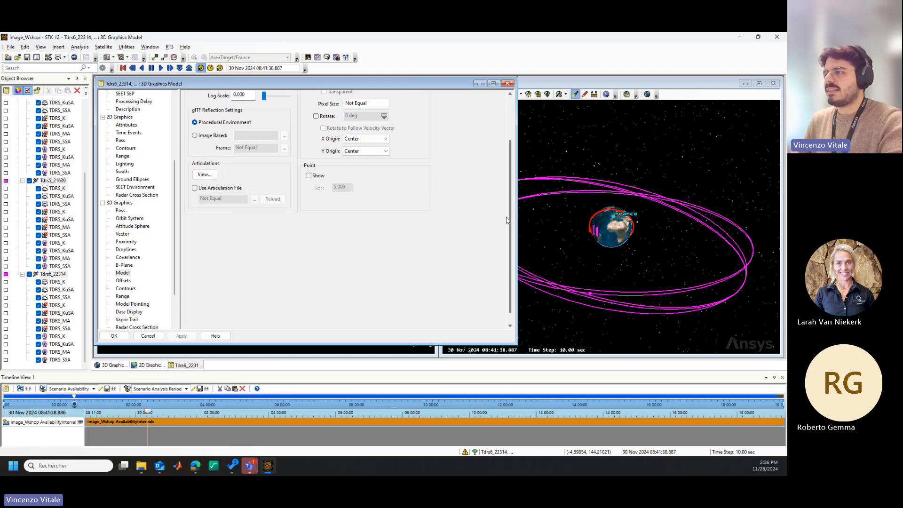
pyautogui.moveTo(317, 265); pyautogui.dragTo(365, 270)
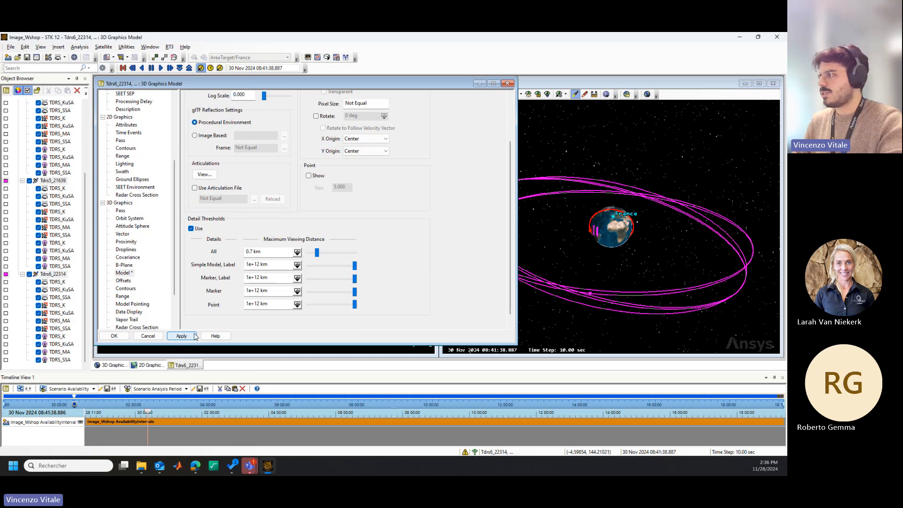
pyautogui.click(193, 336)
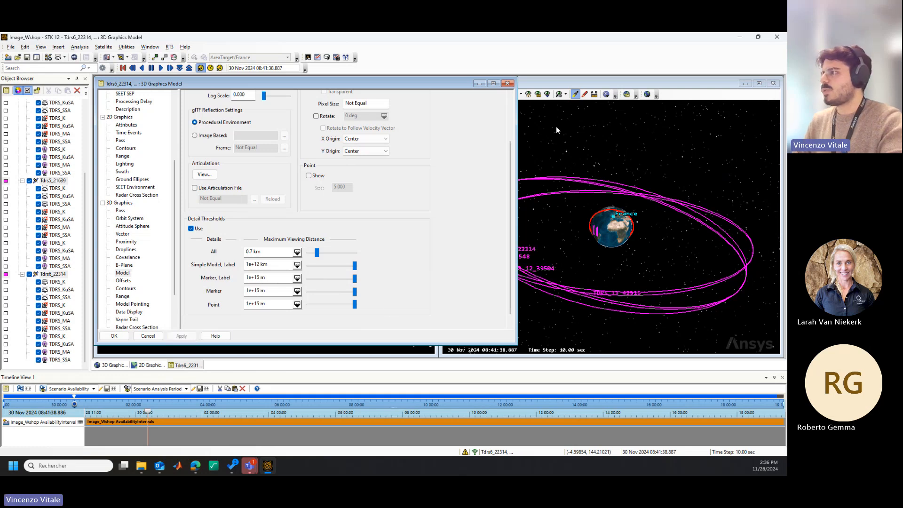
pyautogui.click(507, 83)
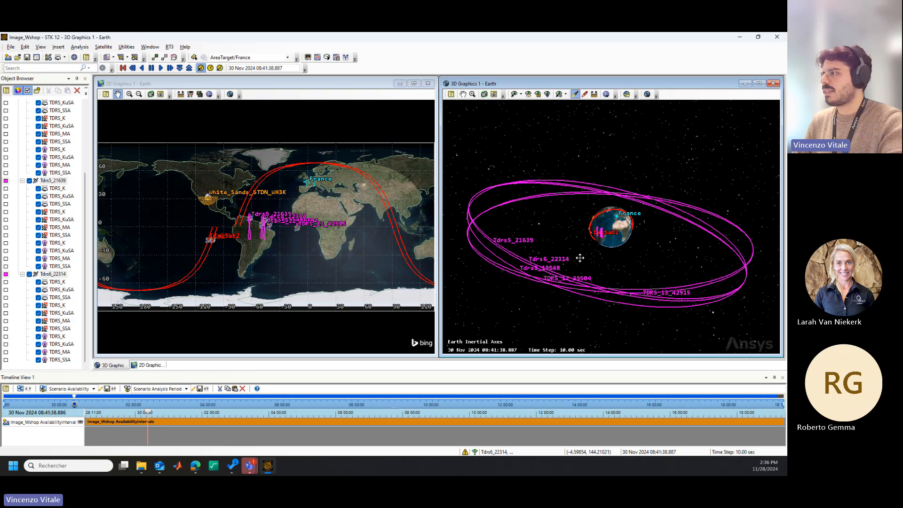
pyautogui.moveTo(580, 258)
pyautogui.mouseDown()
pyautogui.moveTo(568, 247)
pyautogui.moveTo(563, 258)
pyautogui.mouseUp()
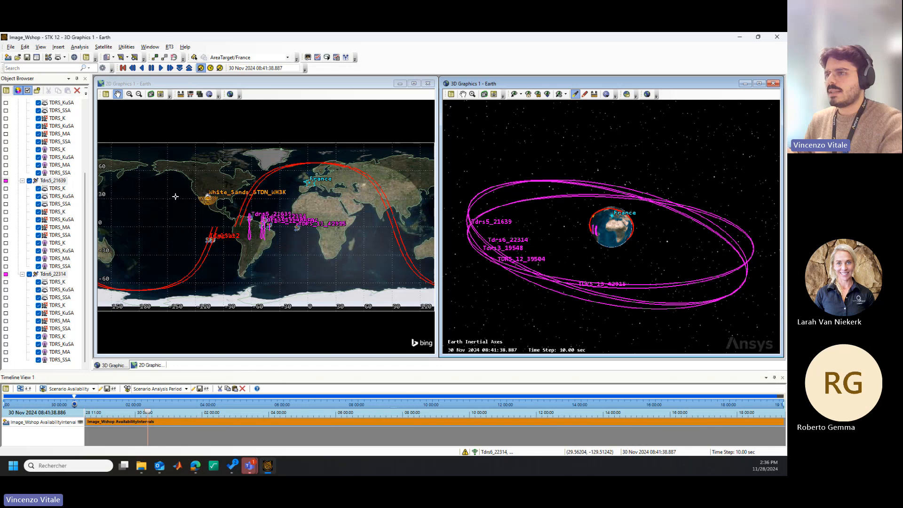
# - Turn off Show Ground Tracks/Routes and Show Orbits/Trajectories in the Image_Wshop scenario's 2D global attributes and check the 3D view
pyautogui.click(53, 181)
pyautogui.scroll(4, 71, 178)
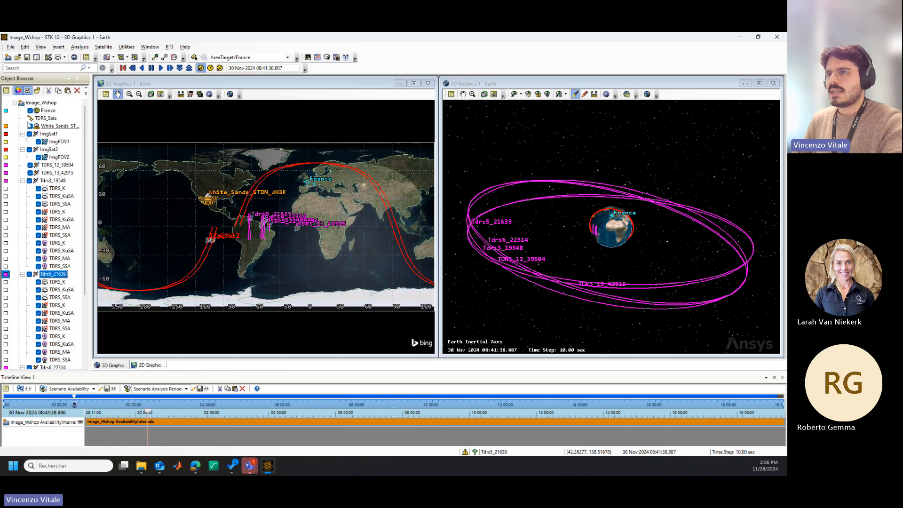
pyautogui.click(28, 103)
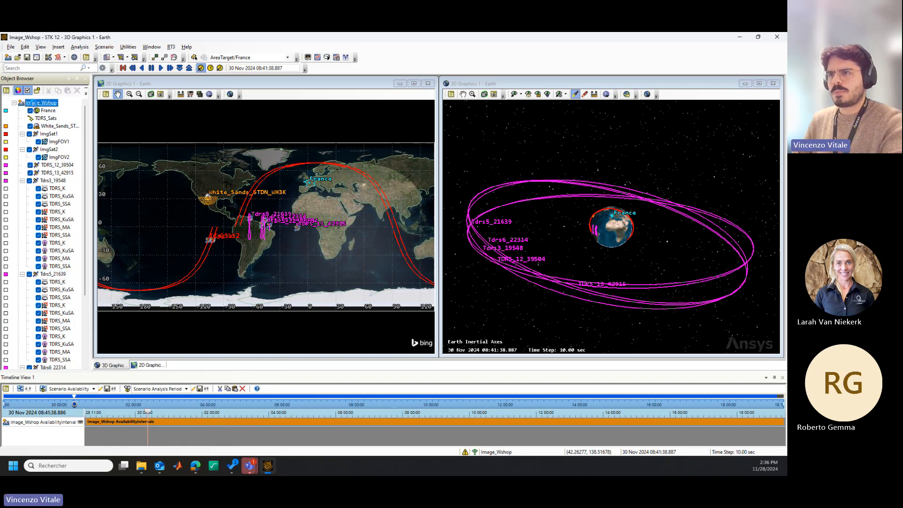
pyautogui.doubleClick(33, 103)
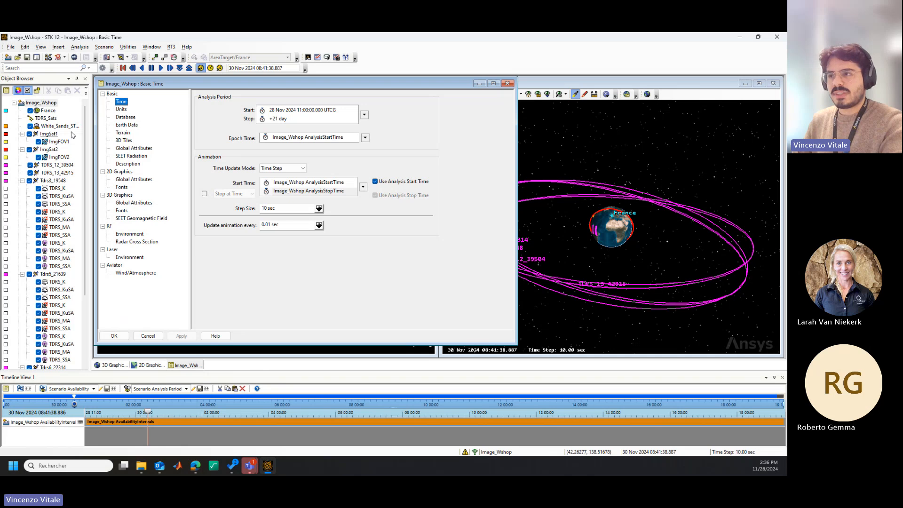
pyautogui.click(127, 181)
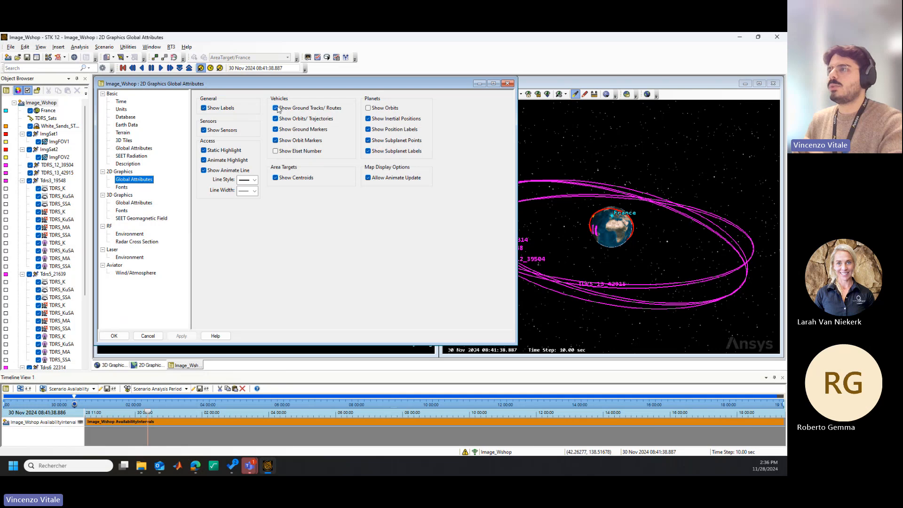
pyautogui.click(277, 109)
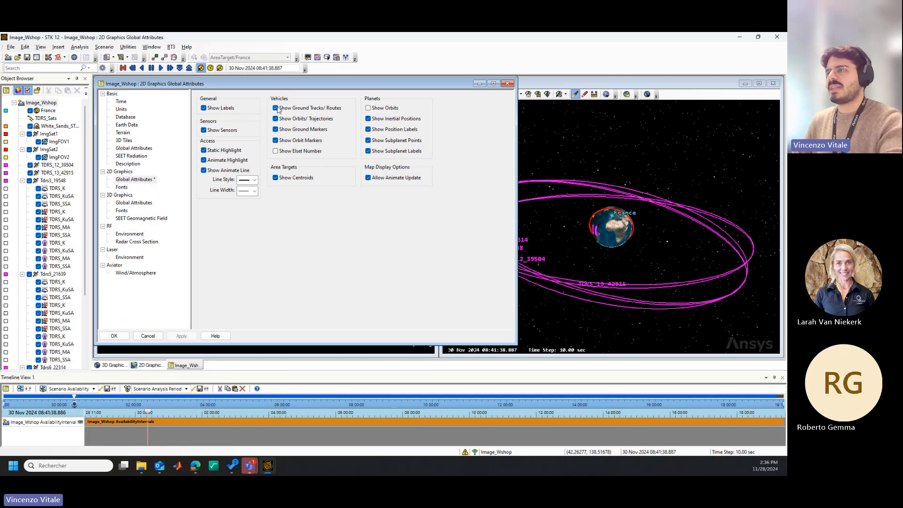
pyautogui.click(276, 119)
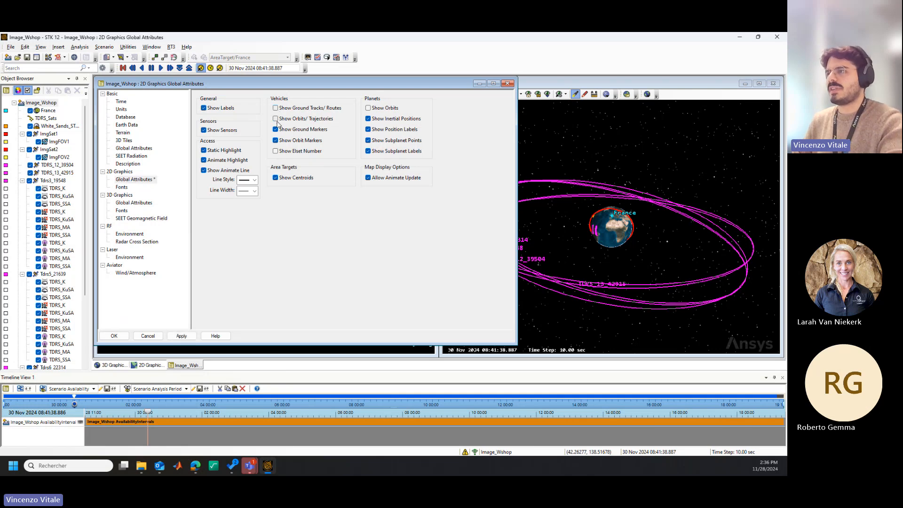
pyautogui.click(182, 336)
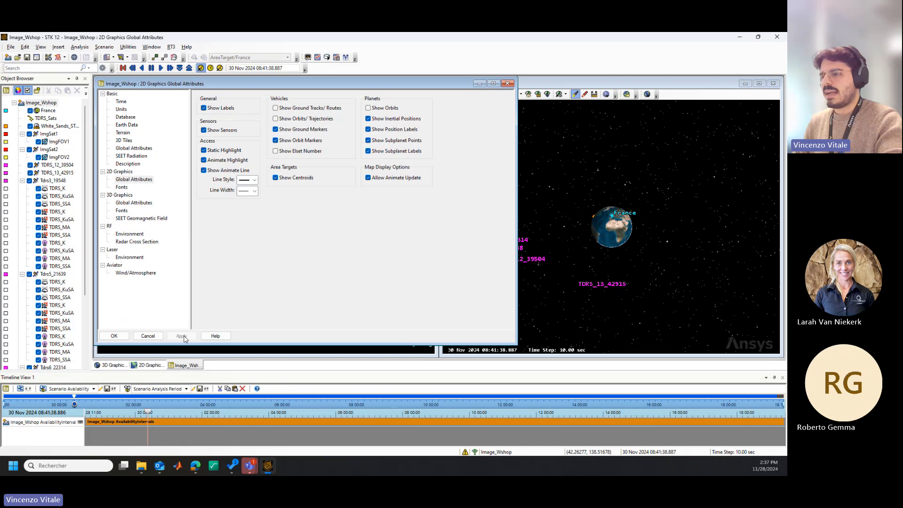
pyautogui.click(122, 336)
pyautogui.moveTo(591, 264); pyautogui.dragTo(619, 261)
pyautogui.scroll(5, 612, 255)
pyautogui.scroll(-5, 614, 261)
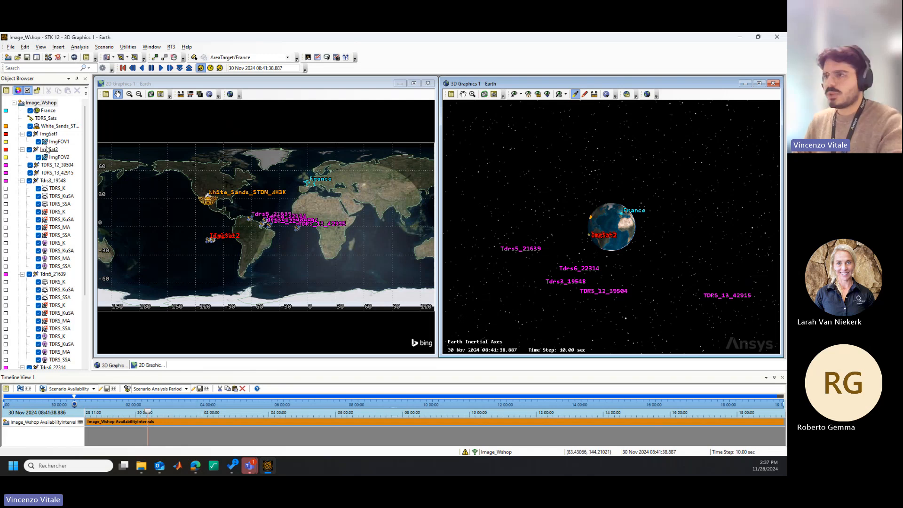
# - Set White_Sands_STDN_WH3K's 3D model detail thresholds from Simple Model, Label through Point to 1e+12 km and check its label in 3D
pyautogui.doubleClick(66, 127)
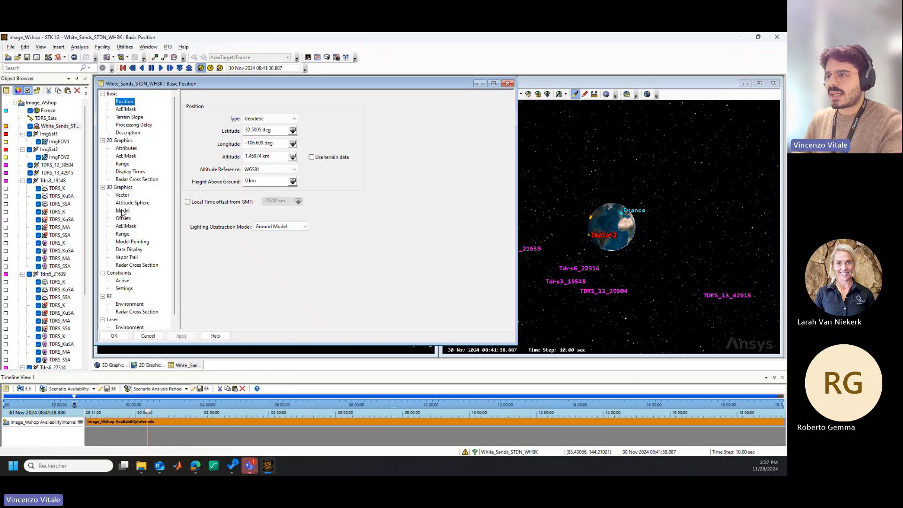
pyautogui.click(122, 210)
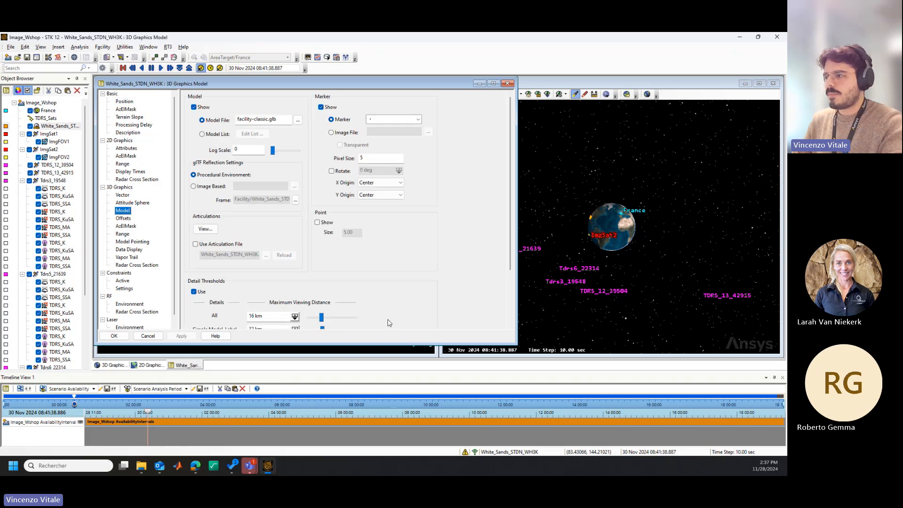
pyautogui.moveTo(323, 328); pyautogui.dragTo(361, 329)
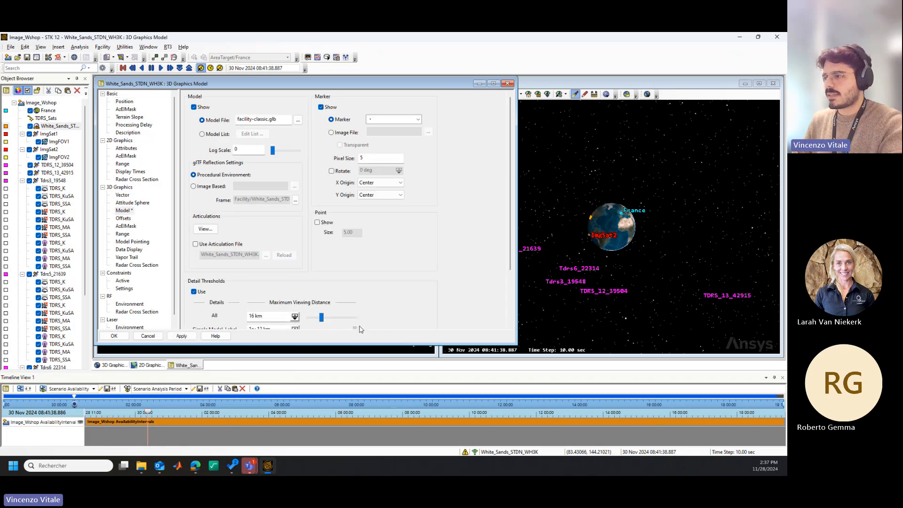
pyautogui.scroll(-3, 472, 282)
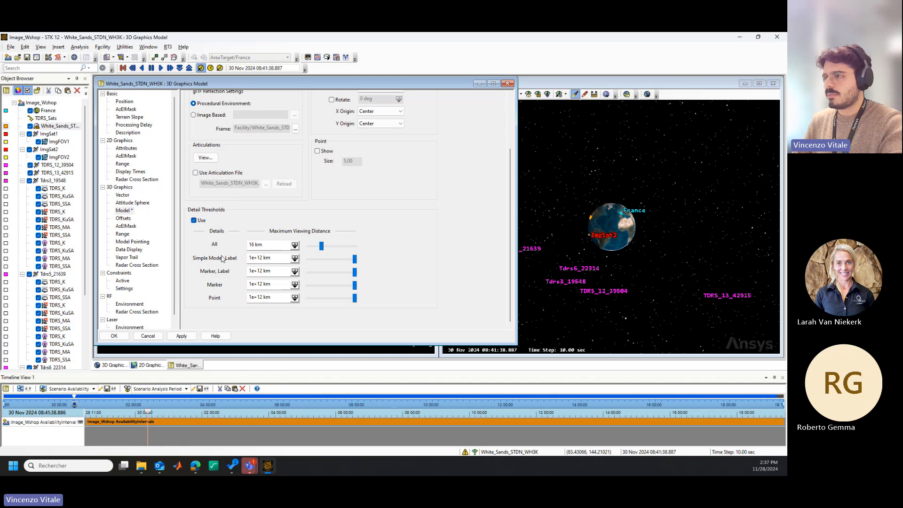
pyautogui.click(182, 336)
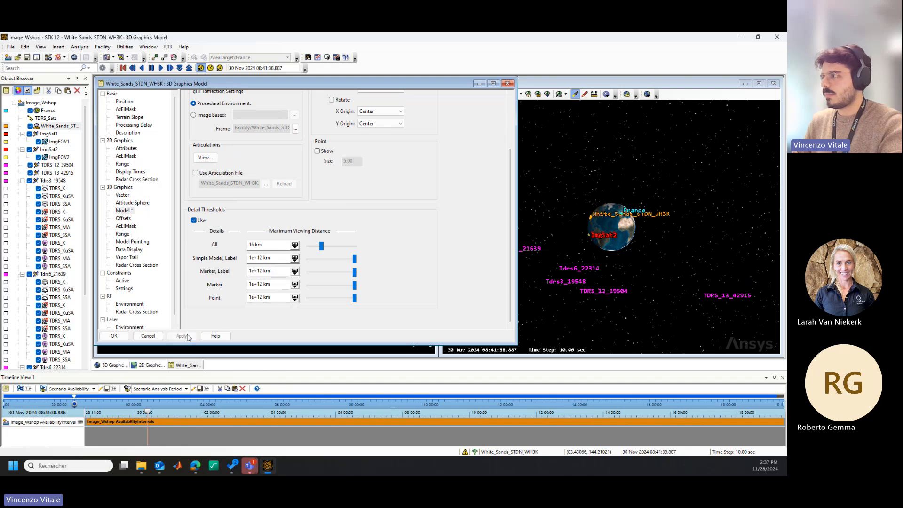
pyautogui.click(148, 336)
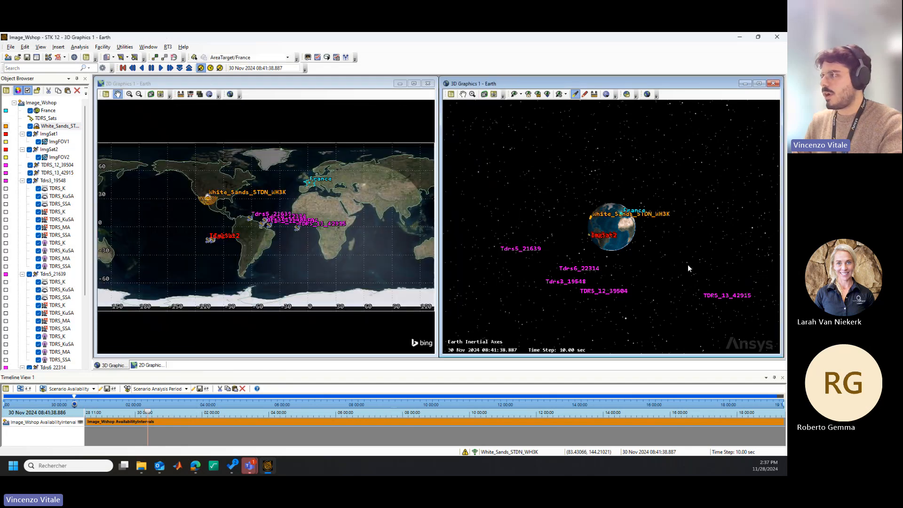
pyautogui.moveTo(688, 265); pyautogui.dragTo(368, 261)
pyautogui.moveTo(667, 230); pyautogui.dragTo(631, 239)
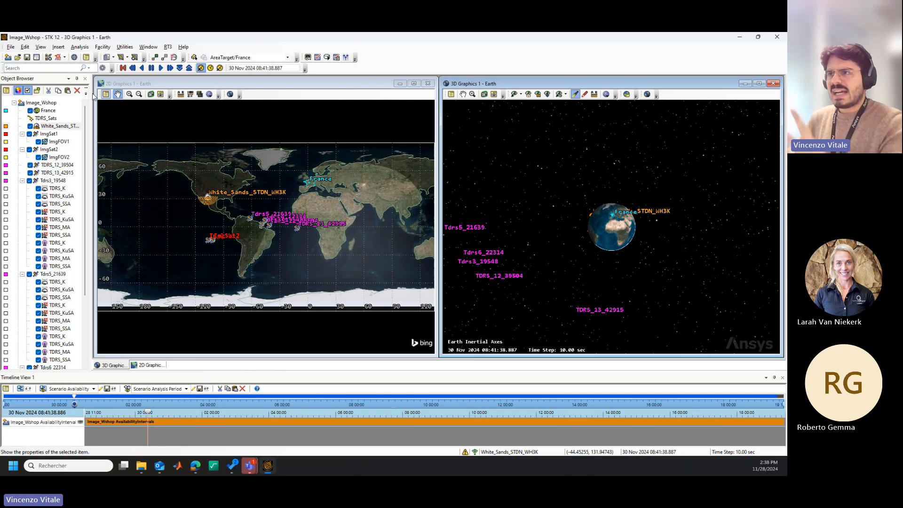
# - Insert two default constellations into the scenario and close the object insertion dialog
pyautogui.click(51, 60)
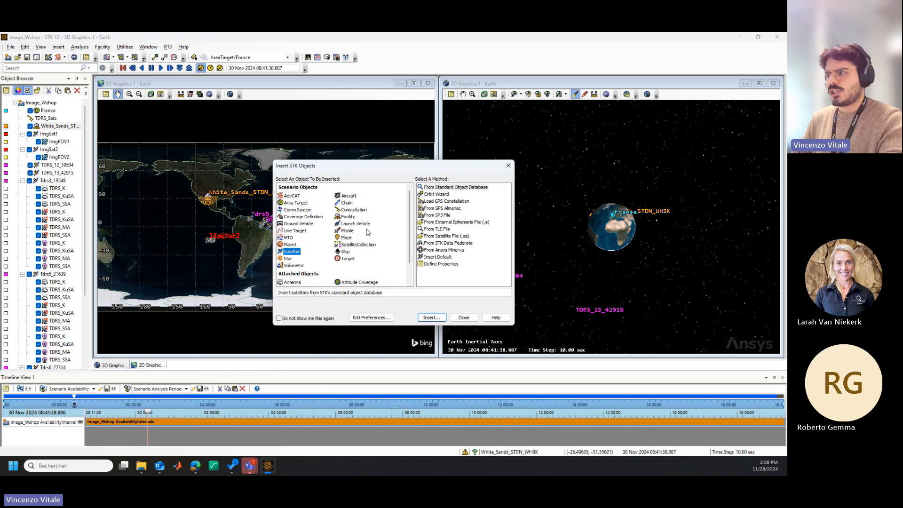
pyautogui.click(369, 211)
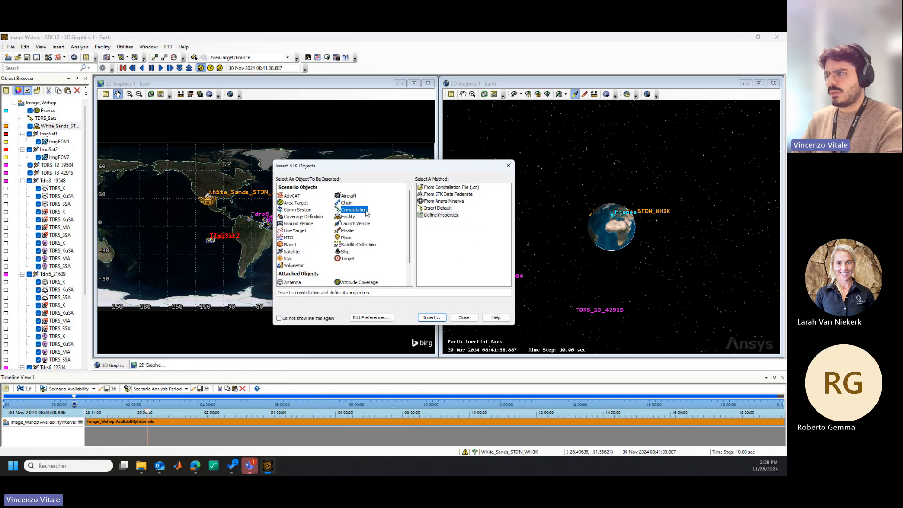
pyautogui.click(440, 208)
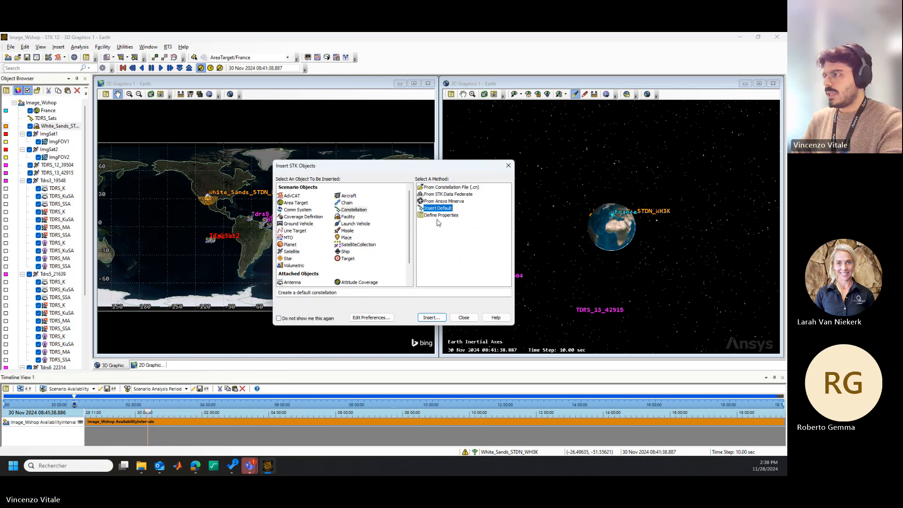
pyautogui.click(431, 318)
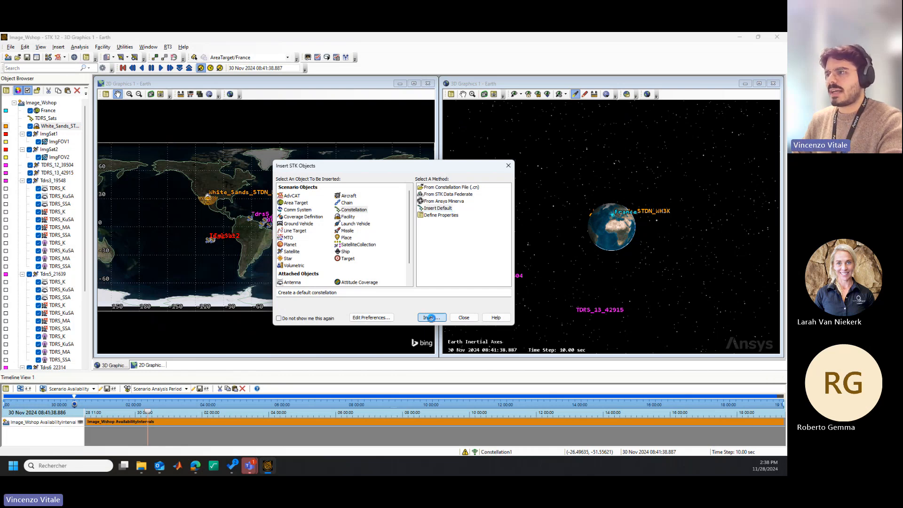
pyautogui.click(432, 318)
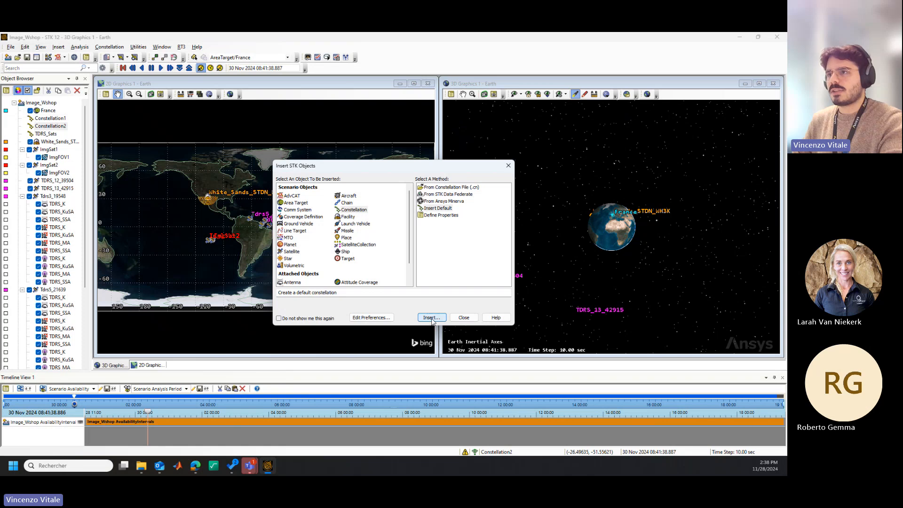
pyautogui.click(464, 318)
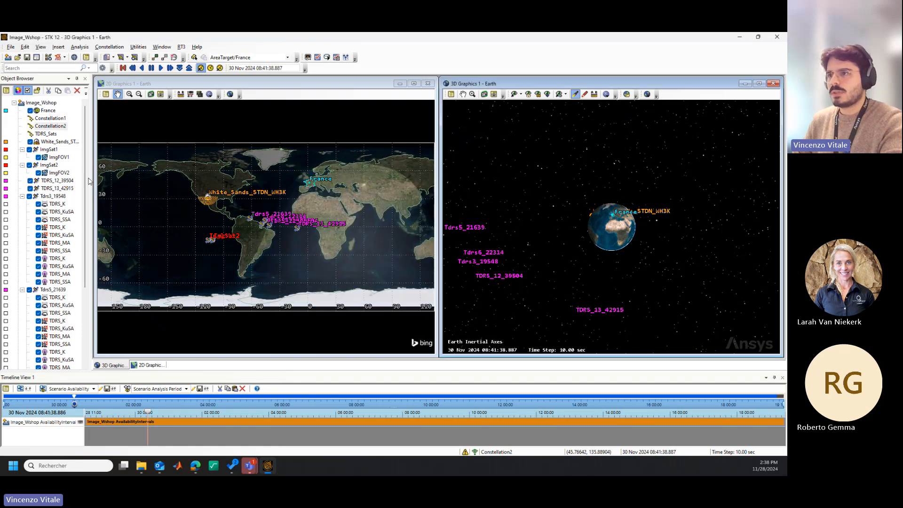
# - Rename Constellation1 as Img_Sats
pyautogui.click(58, 119)
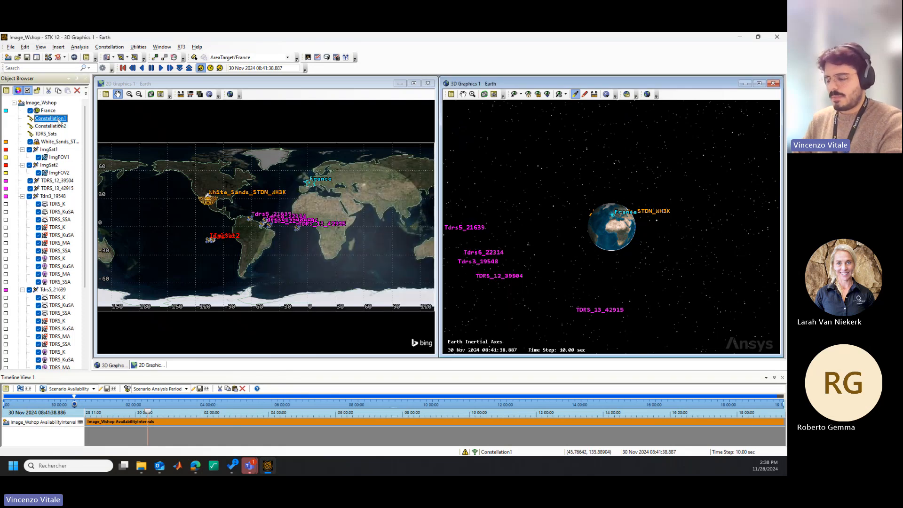
pyautogui.click(58, 119)
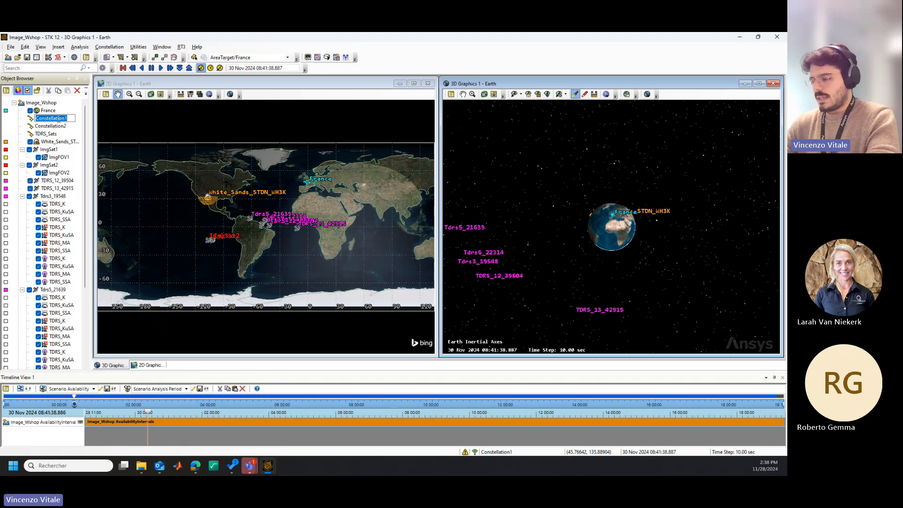
pyautogui.press('BackSpace')
pyautogui.write('Img_S')
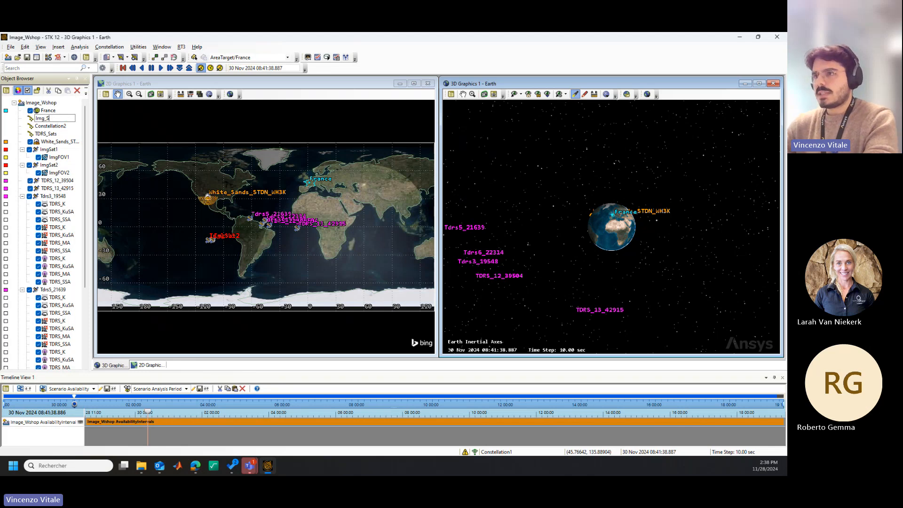
pyautogui.write('a')
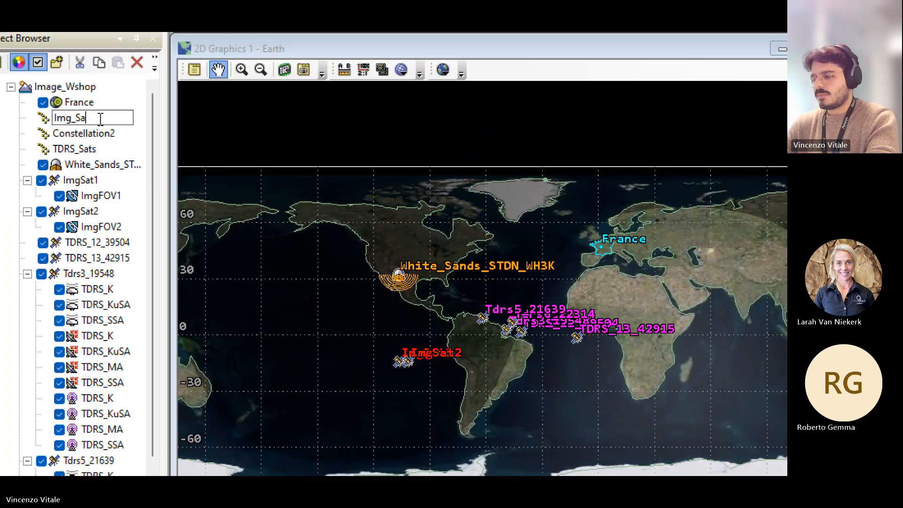
pyautogui.write('ts')
pyautogui.press('Return')
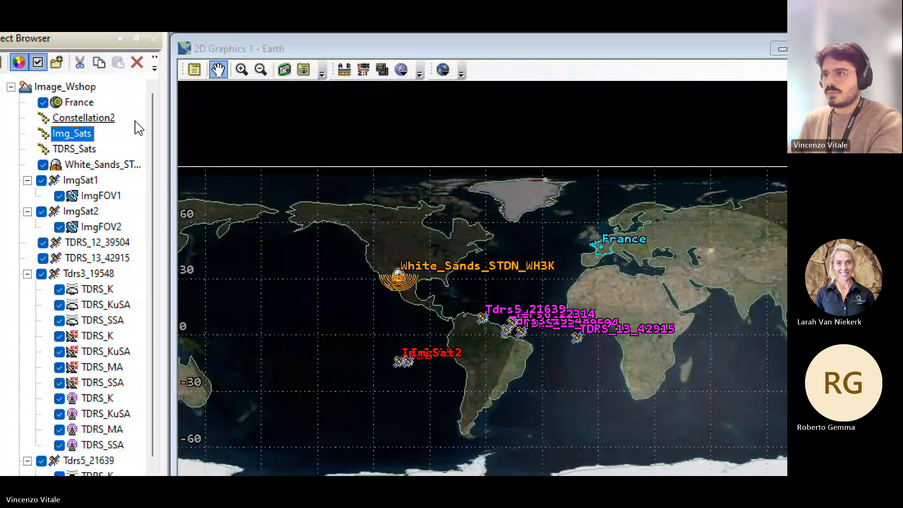
# - Rename Constellation2 as CameraFOVs
pyautogui.click(92, 120)
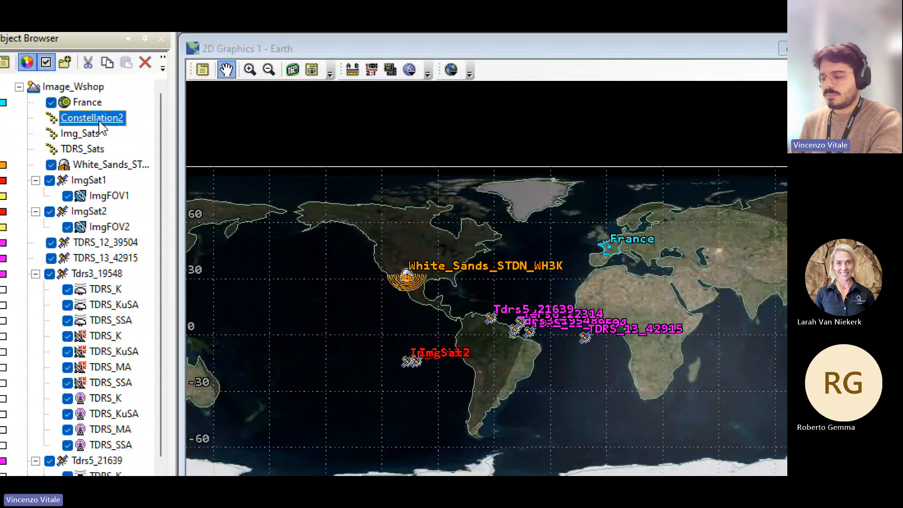
pyautogui.click(99, 122)
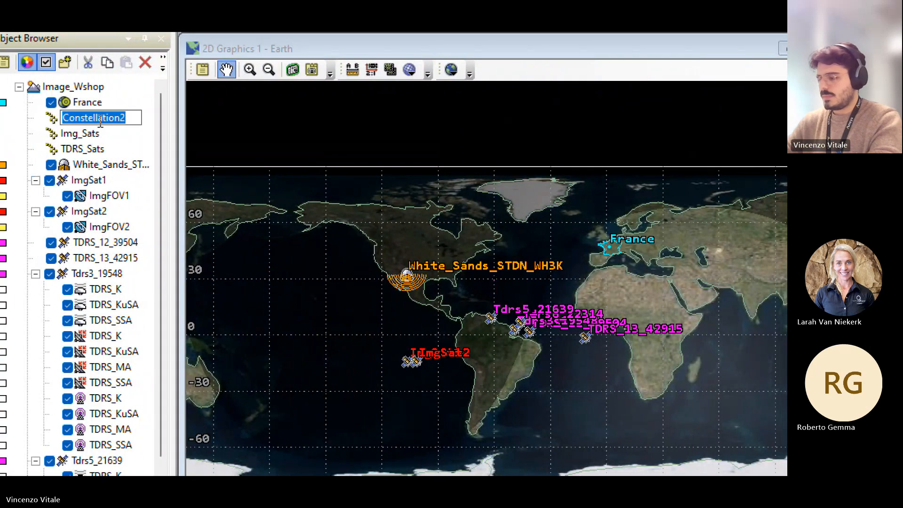
pyautogui.write('ImgFOV')
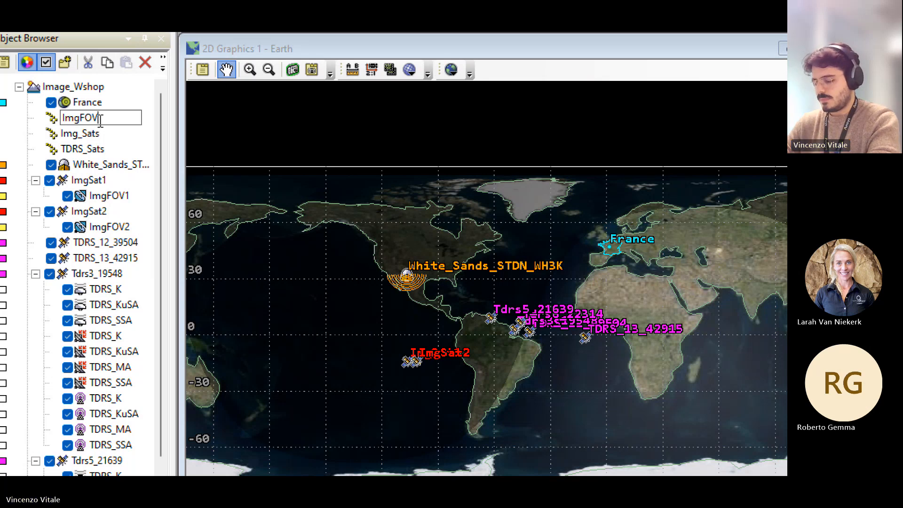
pyautogui.press('BackSpace')
pyautogui.press('BackSpace')
pyautogui.press('BackSpace')
pyautogui.press('BackSpace')
pyautogui.press('BackSpace')
pyautogui.press('BackSpace')
pyautogui.write('Camer')
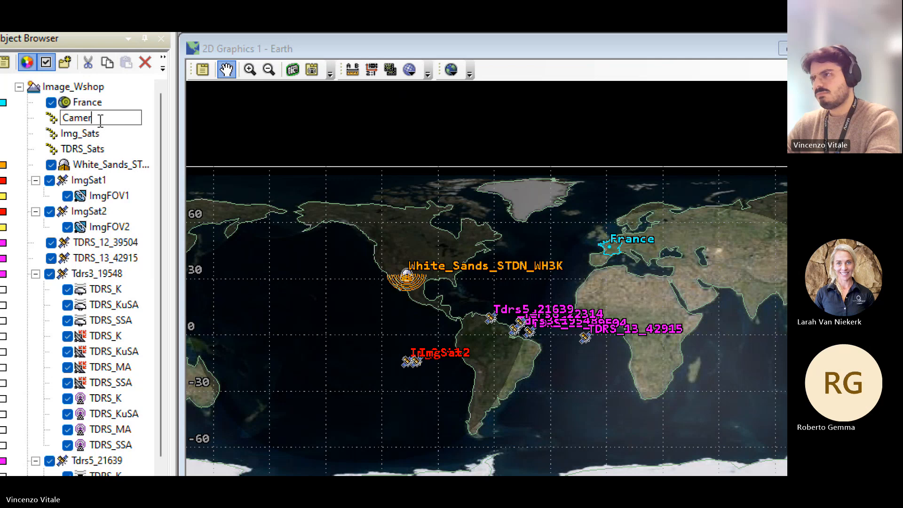
pyautogui.write('aFOVs')
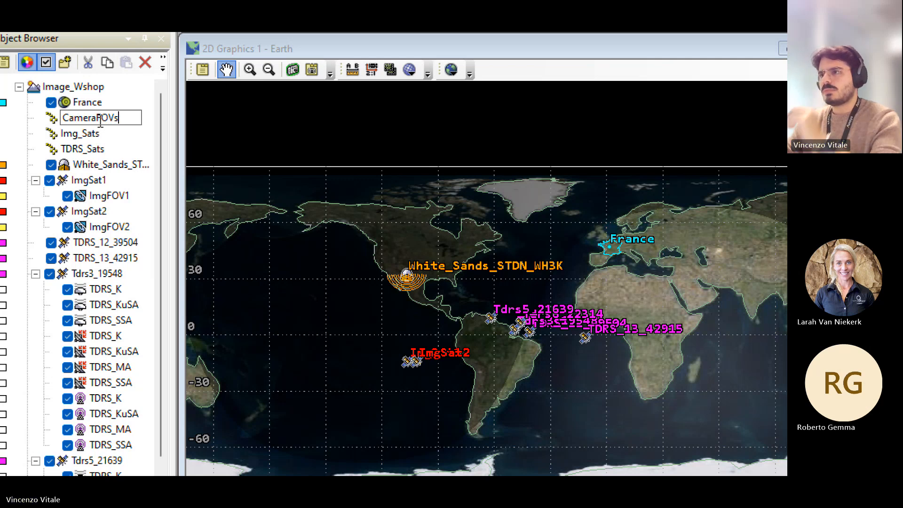
pyautogui.press('Return')
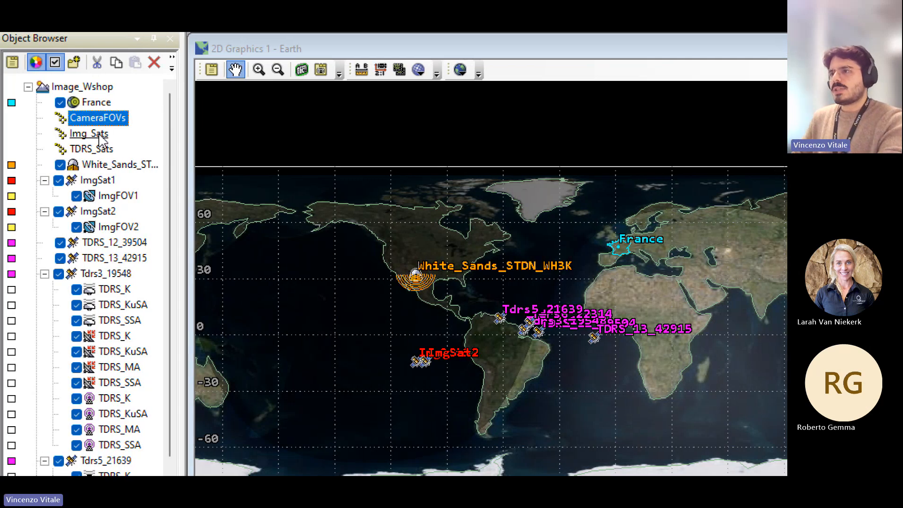
# - Assign the ImgSat1 and ImgSat2 satellites to the Img_Sats constellation, apply the definition and close its properties
pyautogui.doubleClick(90, 134)
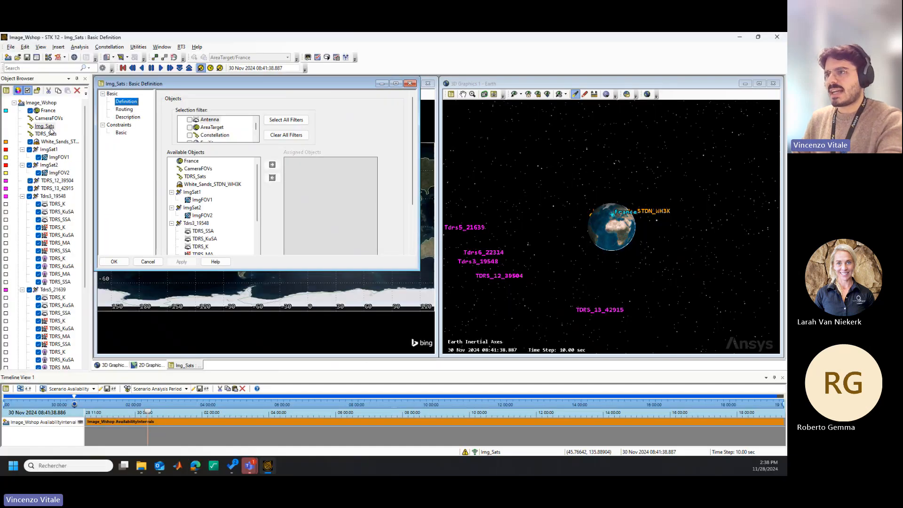
pyautogui.moveTo(147, 85); pyautogui.dragTo(217, 124)
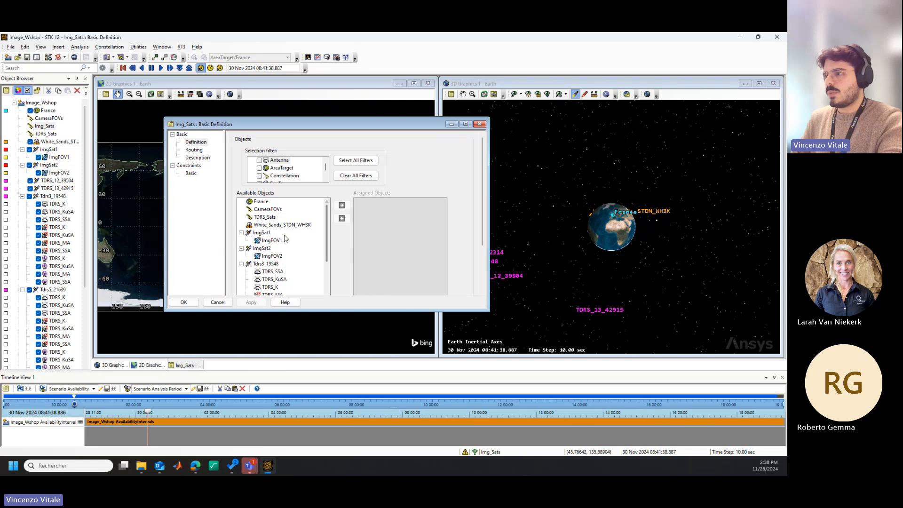
pyautogui.click(262, 233)
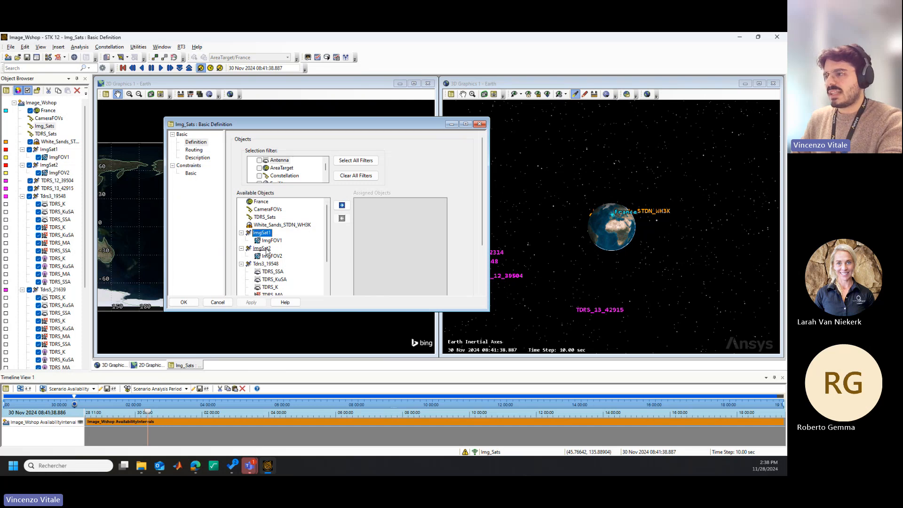
pyautogui.keyDown('ctrl'); pyautogui.click(265, 249); pyautogui.keyUp('ctrl')
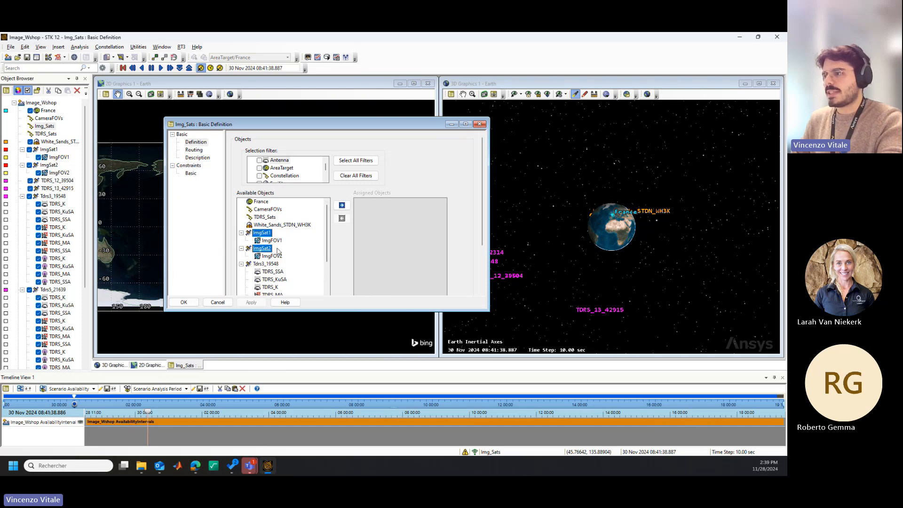
pyautogui.click(342, 206)
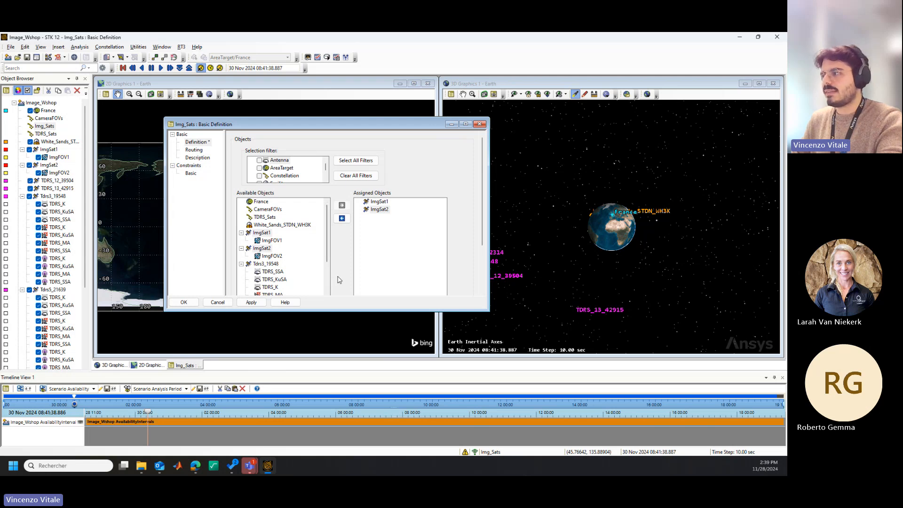
pyautogui.click(379, 202)
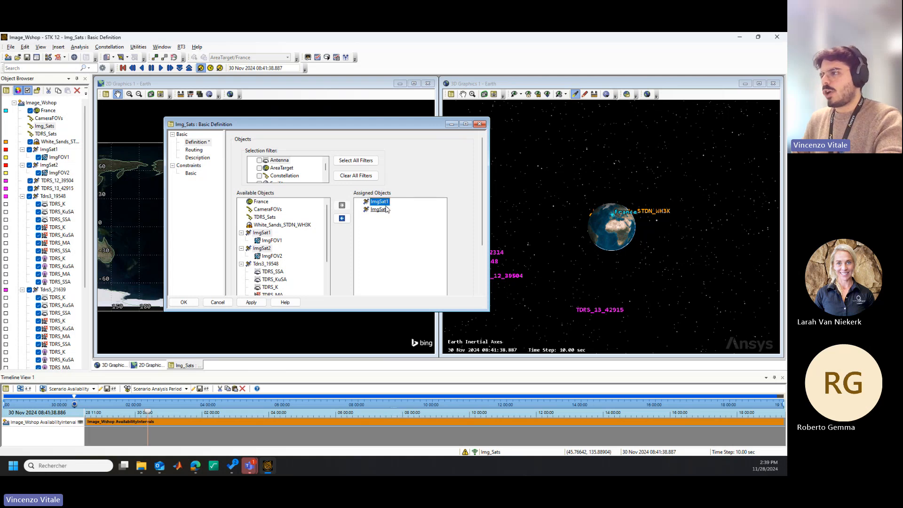
pyautogui.click(380, 210)
pyautogui.click(251, 302)
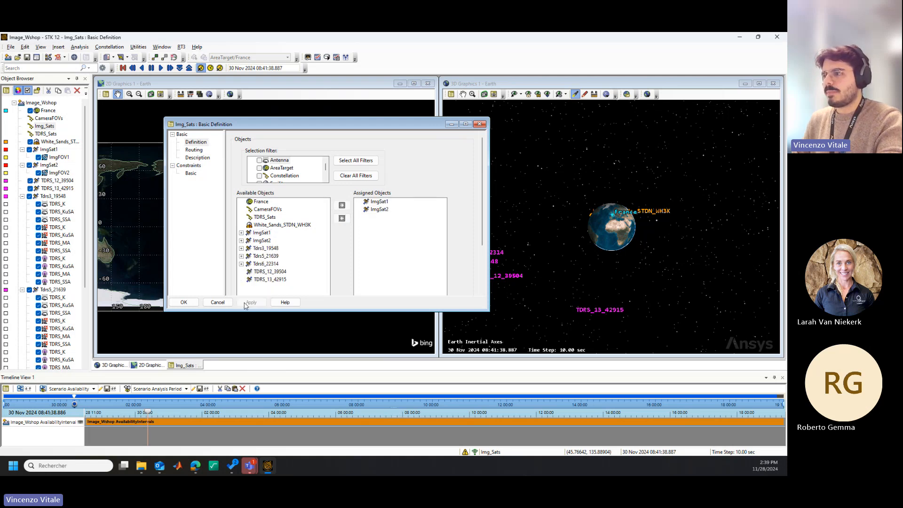
pyautogui.click(184, 302)
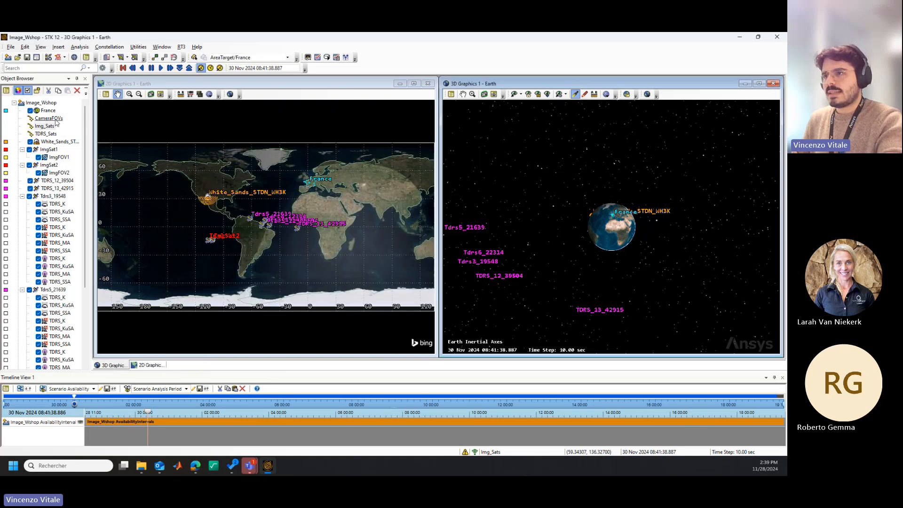
# - Assign the ImgFOV1 and ImgFOV2 sensors to the CameraFOVs constellation using the Sensor selection filter, then apply and close its properties
pyautogui.doubleClick(56, 118)
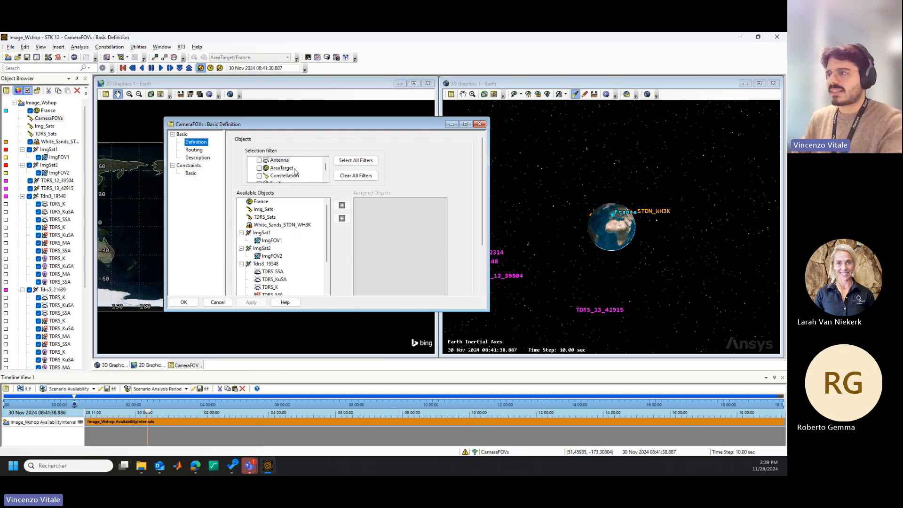
pyautogui.scroll(-5, 294, 171)
pyautogui.click(260, 168)
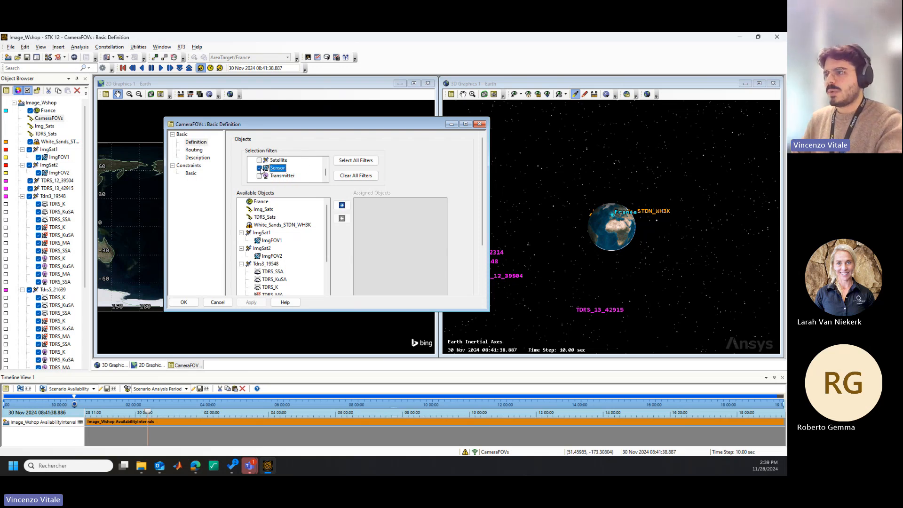
pyautogui.click(341, 206)
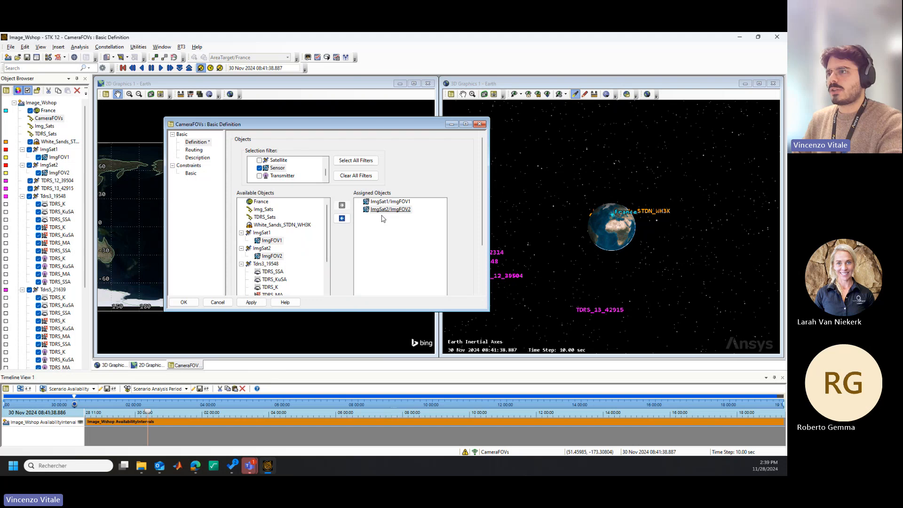
pyautogui.click(251, 302)
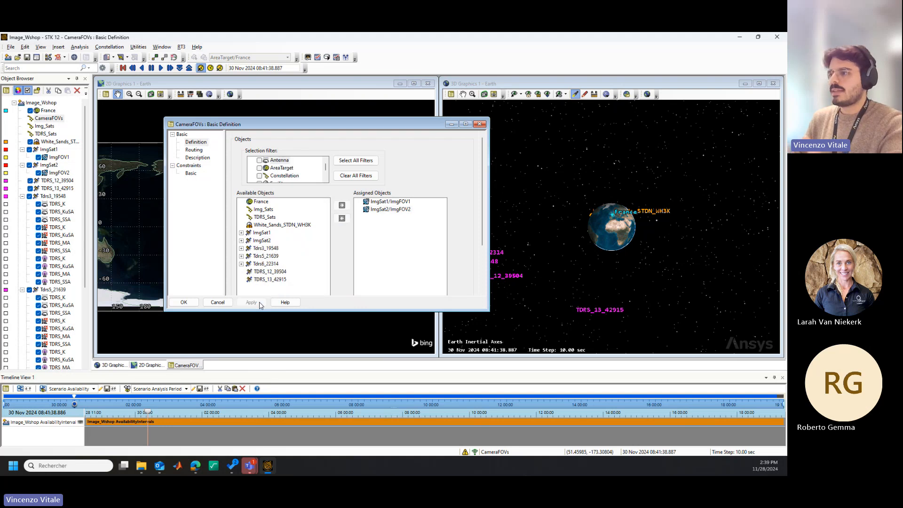
pyautogui.click(183, 303)
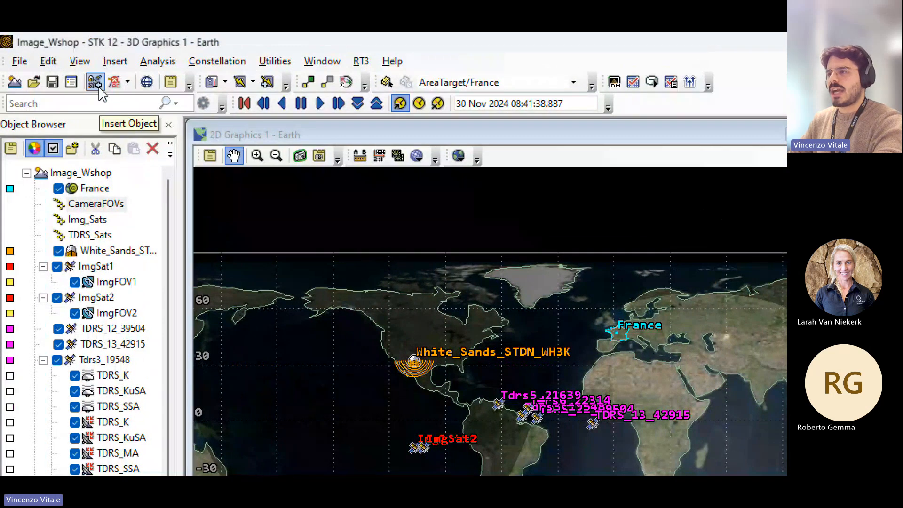
# - Insert a Chain object into the scenario with the Define Properties method
pyautogui.click(95, 83)
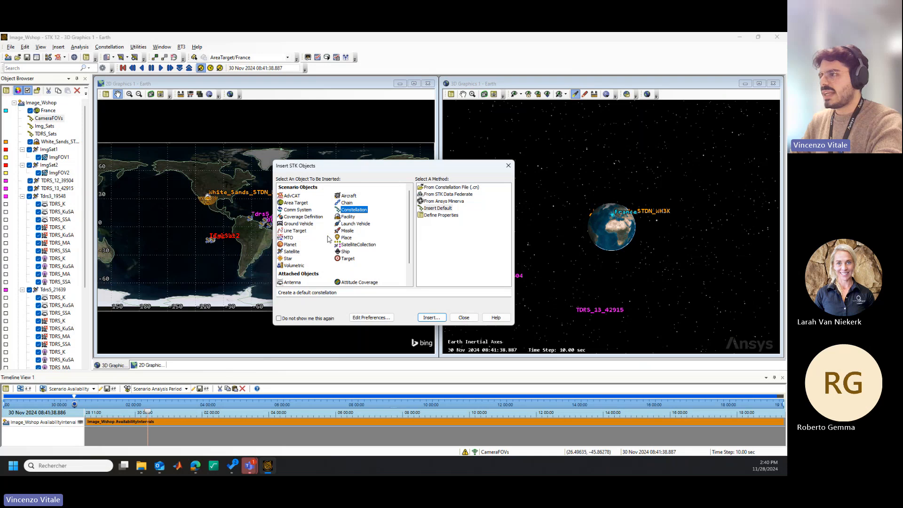
pyautogui.click(697, 375)
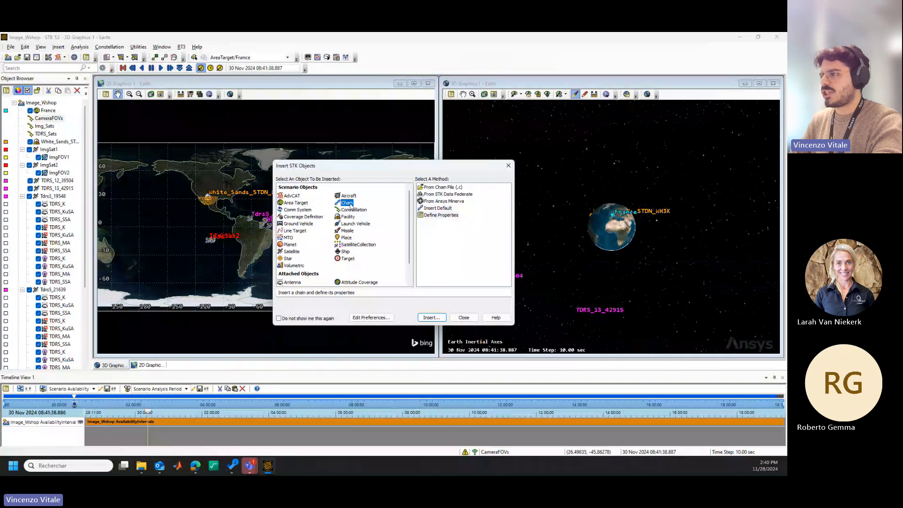
pyautogui.click(447, 208)
pyautogui.click(448, 216)
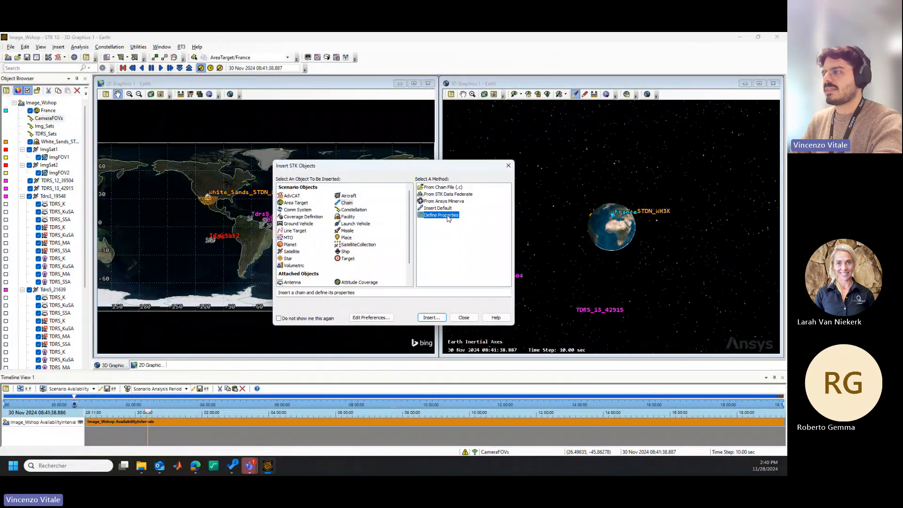
pyautogui.click(430, 317)
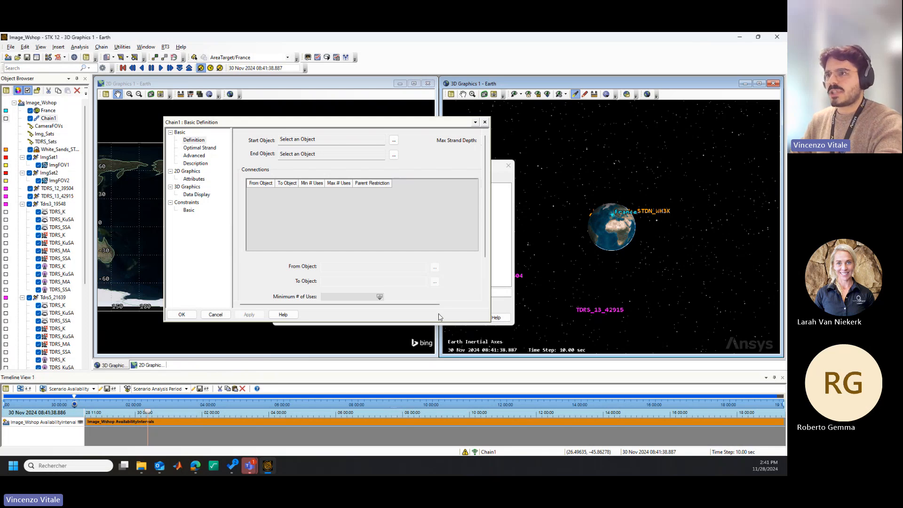
# - Close the object insertion dialog and enlarge Chain1's Basic Definition window so all connection settings fit
pyautogui.click(491, 324)
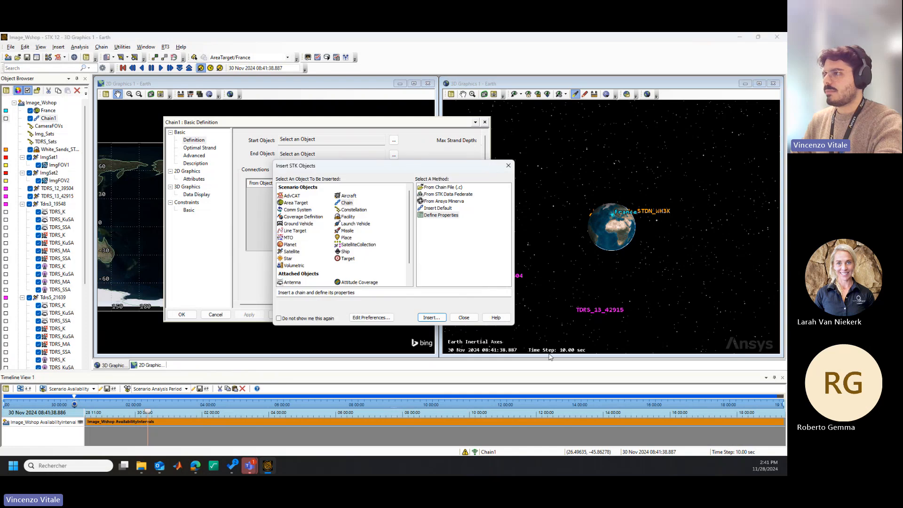
pyautogui.click(507, 166)
pyautogui.moveTo(489, 320); pyautogui.dragTo(595, 386)
pyautogui.moveTo(442, 126); pyautogui.dragTo(443, 93)
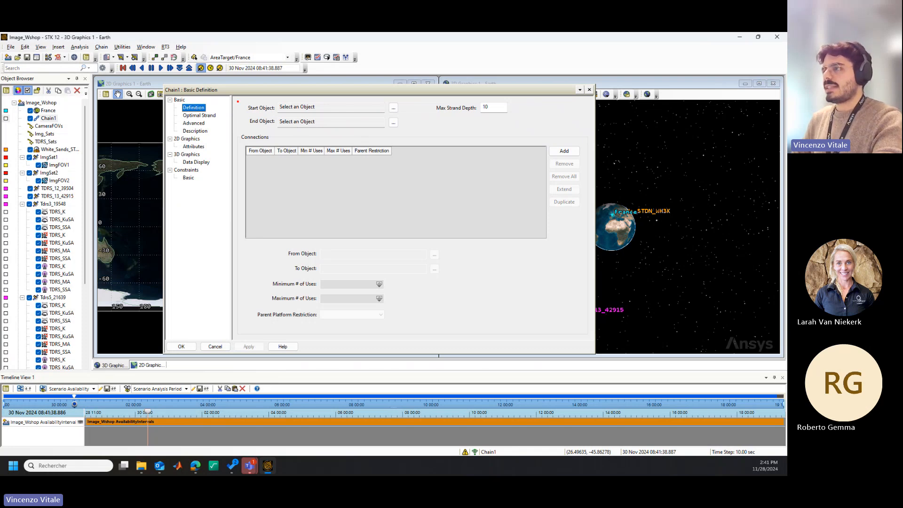
pyautogui.moveTo(238, 101); pyautogui.dragTo(405, 133)
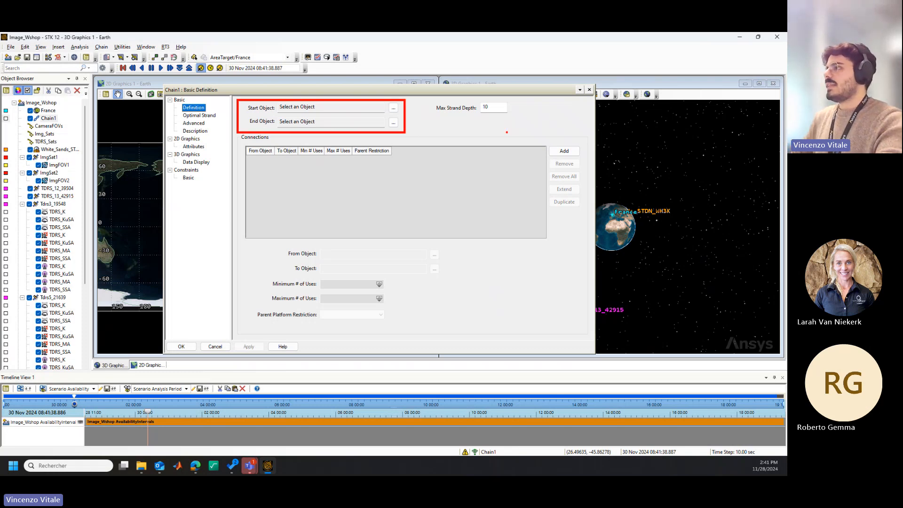
pyautogui.moveTo(513, 116); pyautogui.dragTo(431, 98)
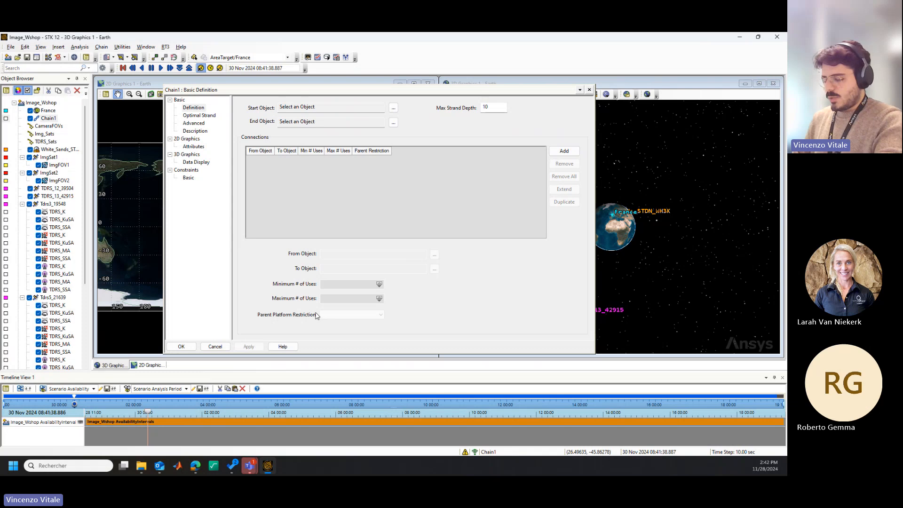
# - Add a connection row to Chain1 and set France as the start object and White_Sands_STDN_WH3K as the end object
pyautogui.click(564, 151)
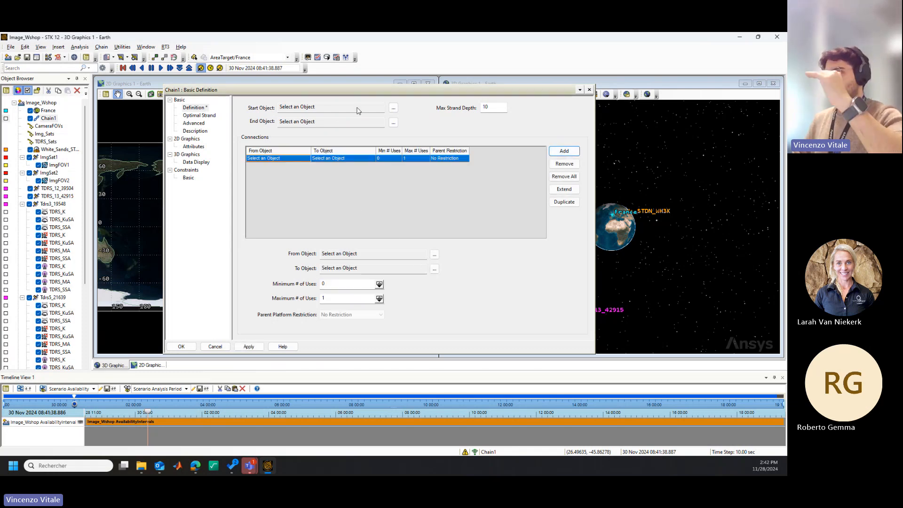
pyautogui.click(394, 109)
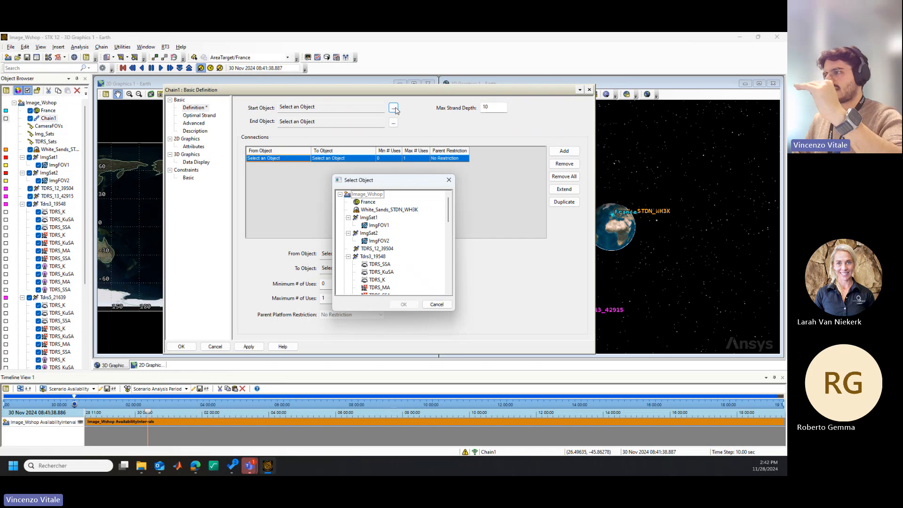
pyautogui.click(367, 202)
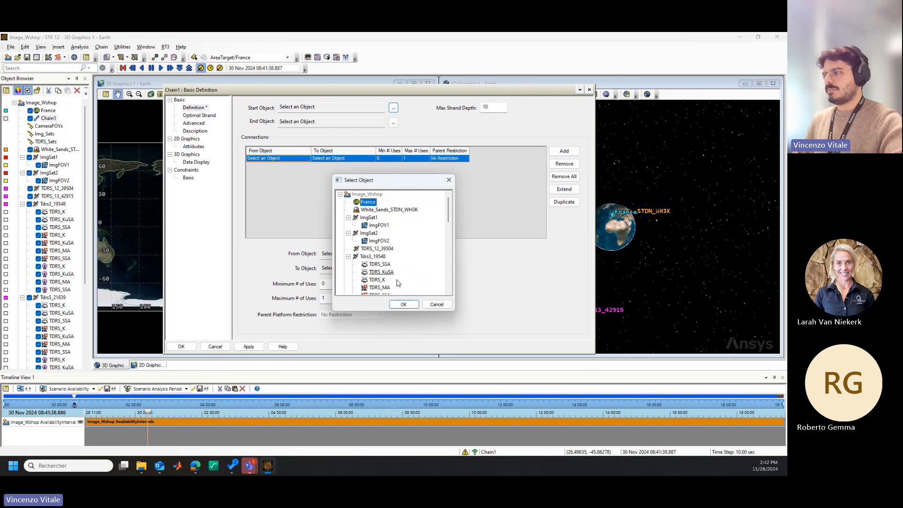
pyautogui.click(404, 305)
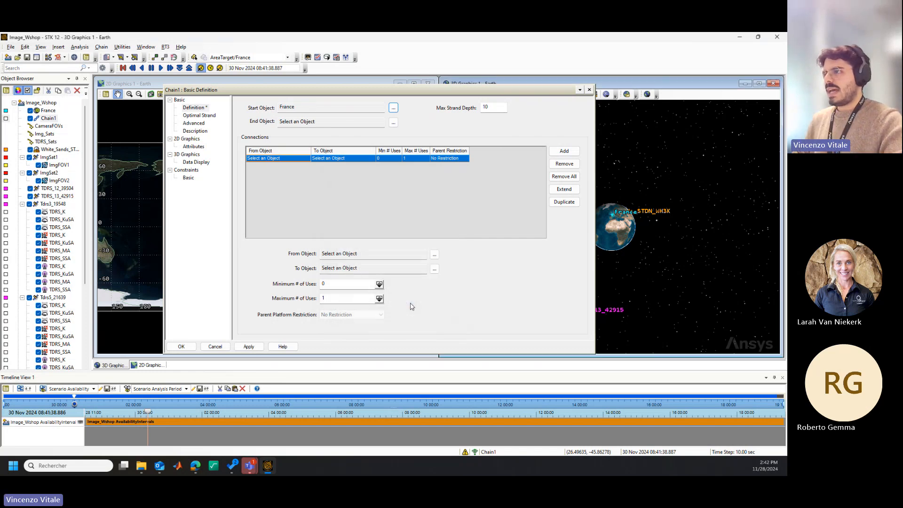
pyautogui.click(393, 123)
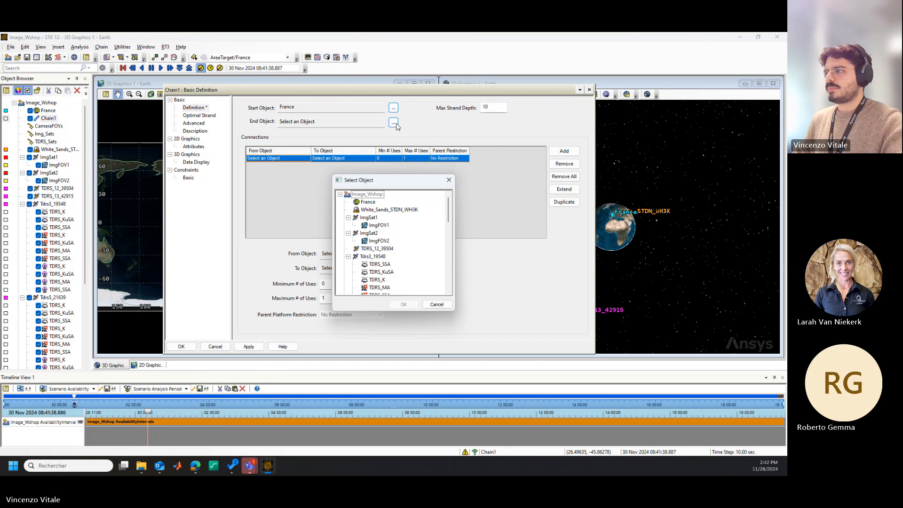
pyautogui.click(398, 210)
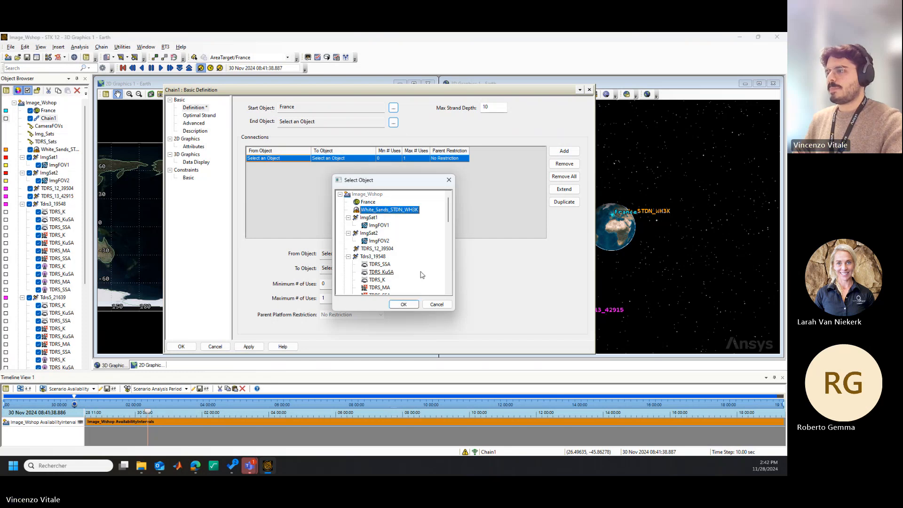
pyautogui.click(416, 306)
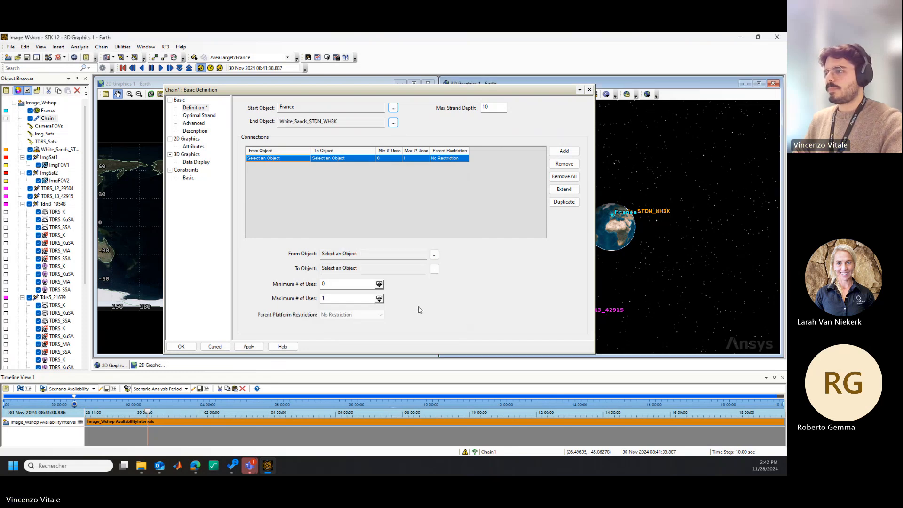
# - Define the first connection in the chain from France to the CameraFOVs constellation
pyautogui.click(434, 254)
pyautogui.click(368, 202)
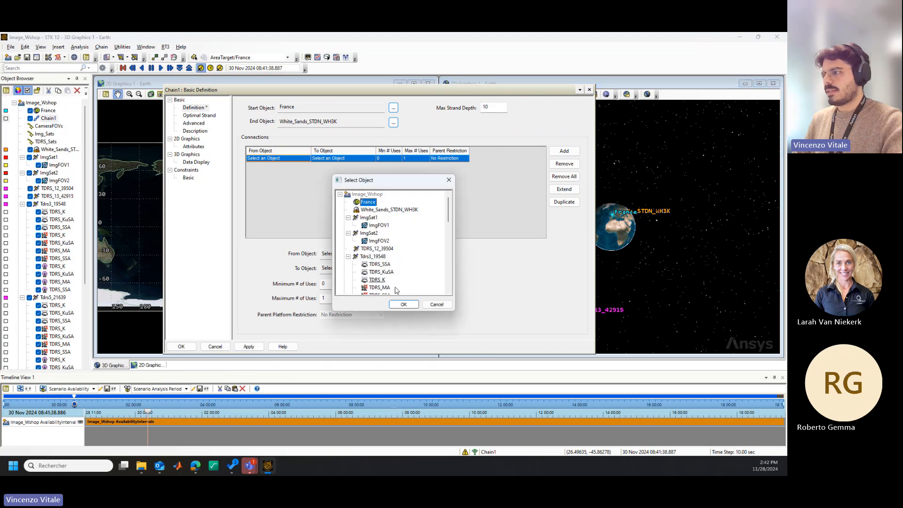
pyautogui.click(403, 305)
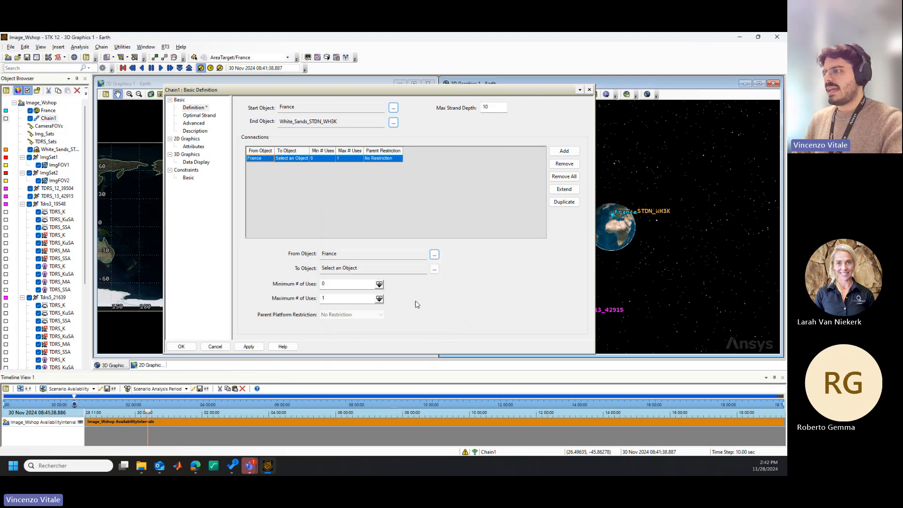
pyautogui.click(435, 269)
pyautogui.scroll(-4, 417, 233)
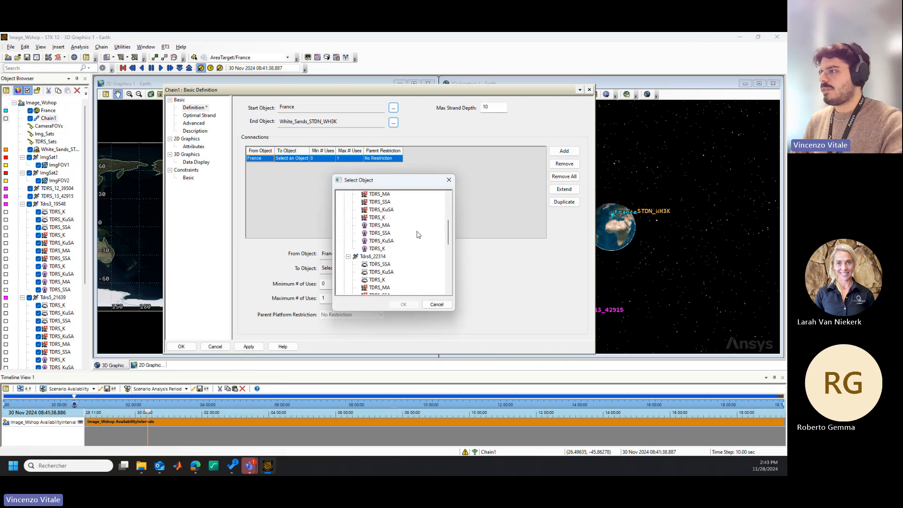
pyautogui.scroll(-1, 395, 272)
pyautogui.click(380, 288)
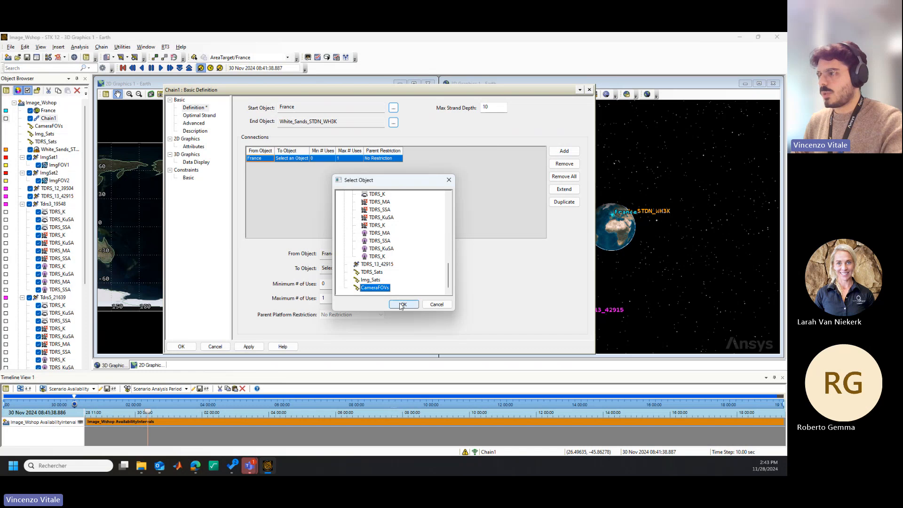
pyautogui.click(403, 305)
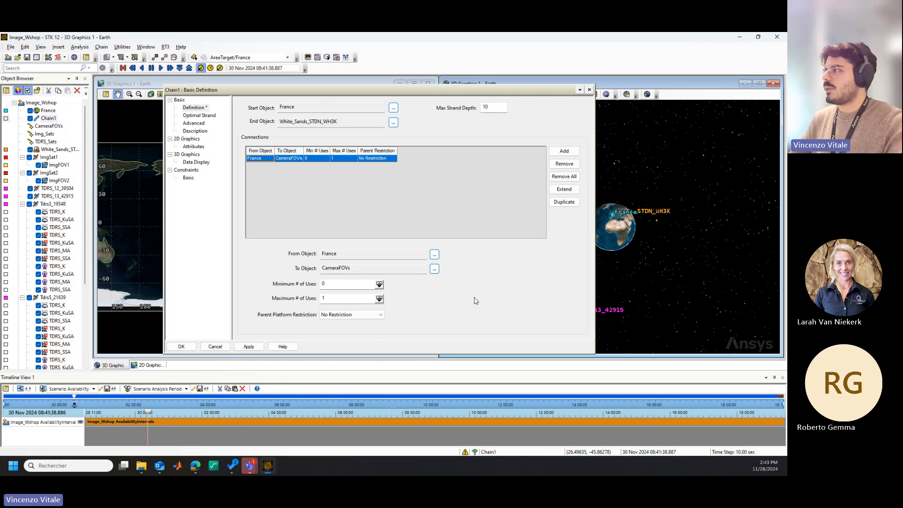
# - Extend the chain with a connection from CameraFOVs to the Img_Sats constellation
pyautogui.click(564, 189)
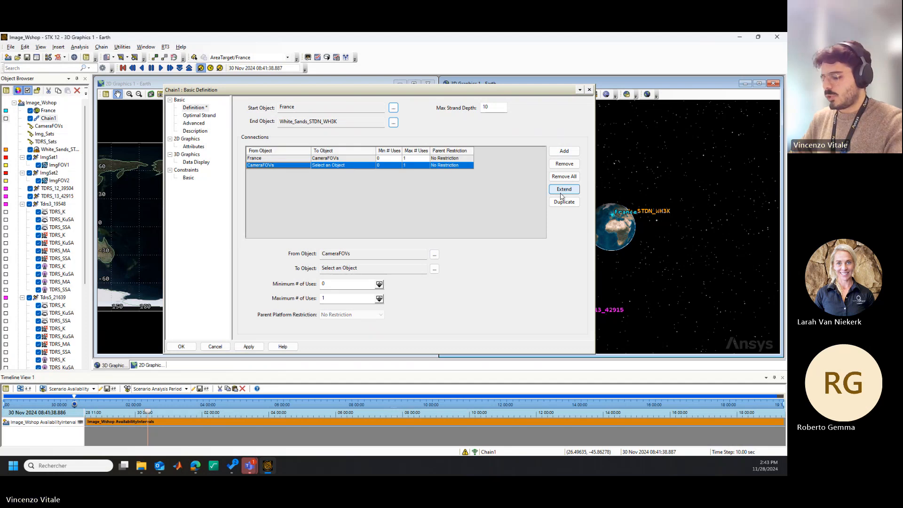
pyautogui.click(433, 270)
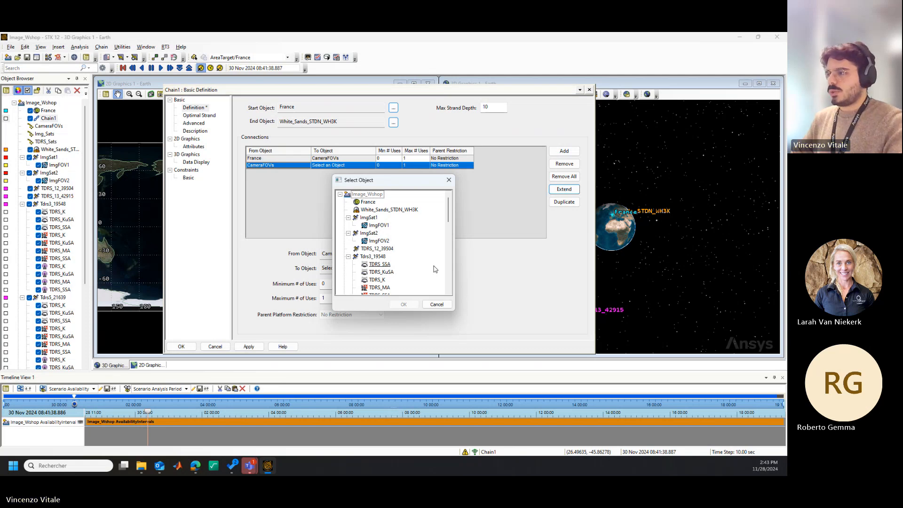
pyautogui.scroll(-5, 435, 269)
pyautogui.scroll(-3, 435, 269)
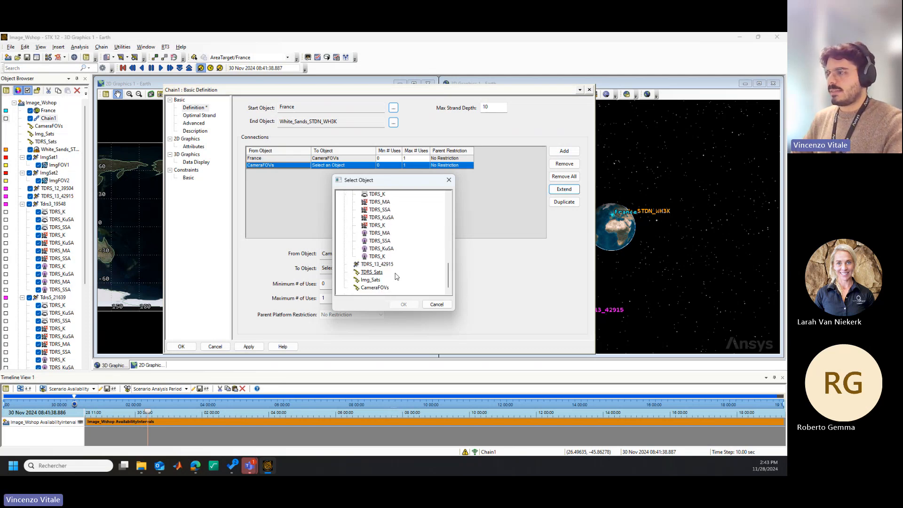
pyautogui.click(374, 281)
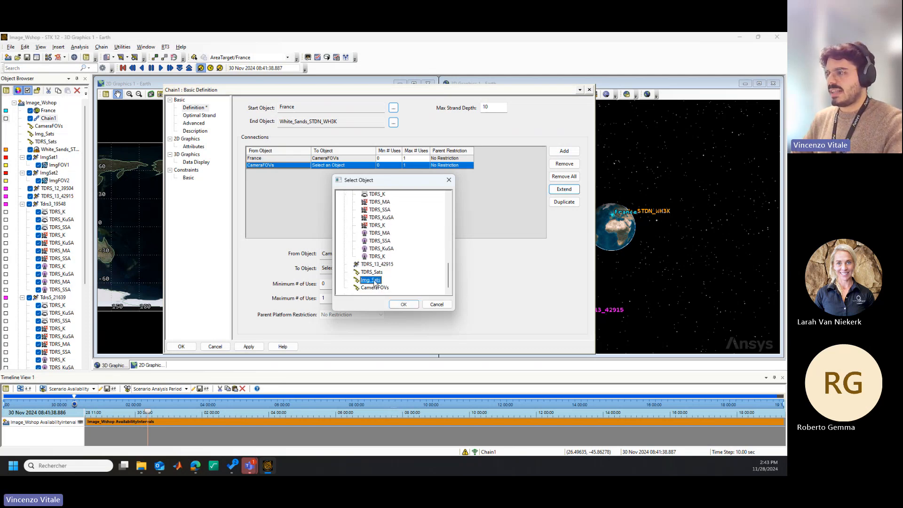
pyautogui.click(403, 305)
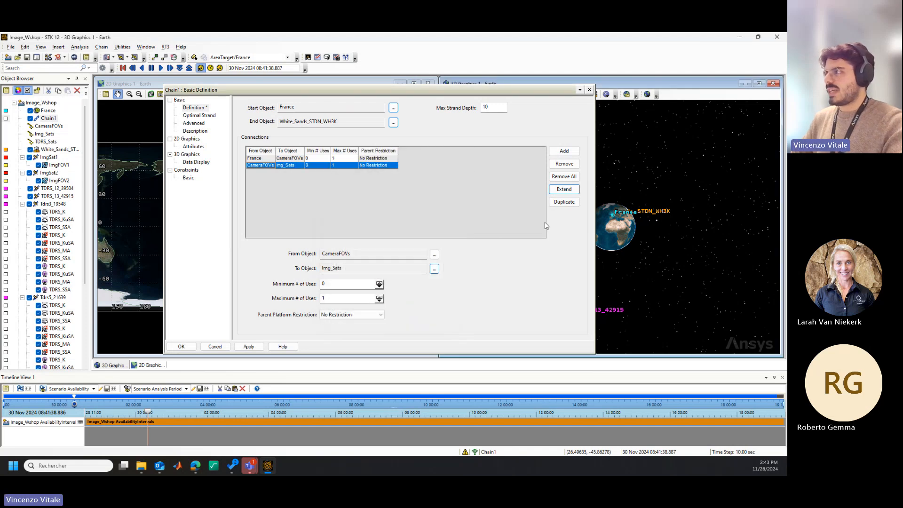
# - Extend the chain with a connection from Img_Sats to the TDRS_Sats constellation
pyautogui.click(564, 190)
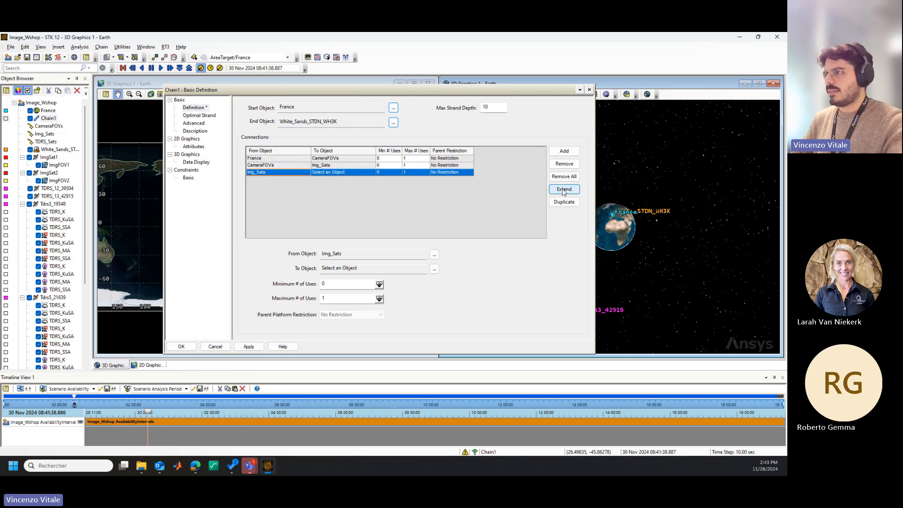
pyautogui.click(435, 269)
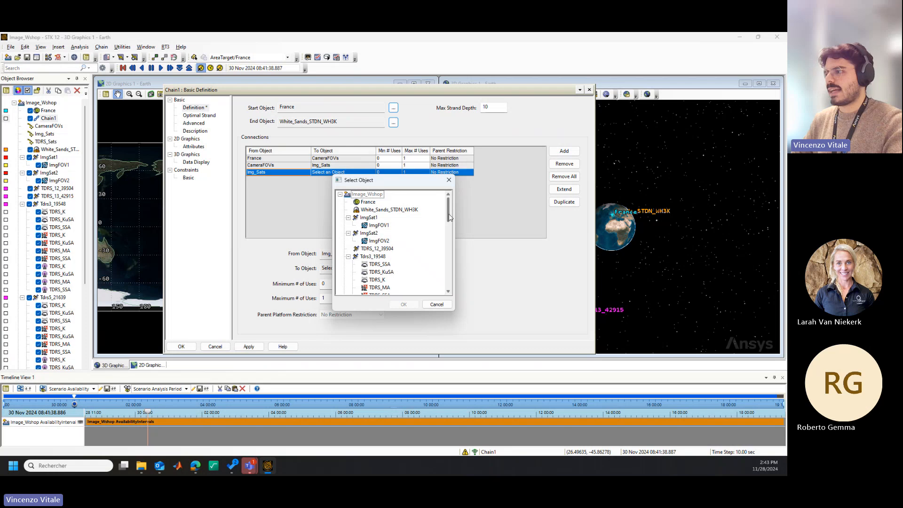
pyautogui.scroll(-1, 449, 222)
pyautogui.scroll(-7, 449, 222)
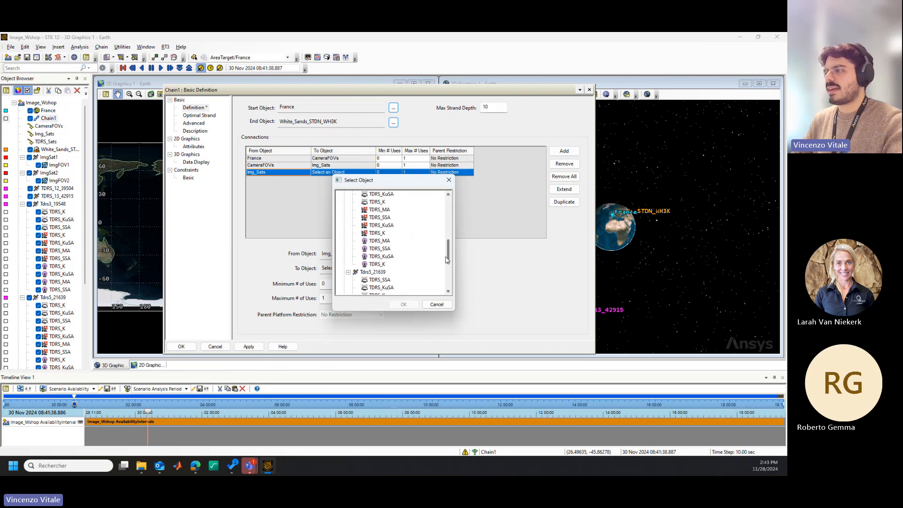
pyautogui.click(372, 272)
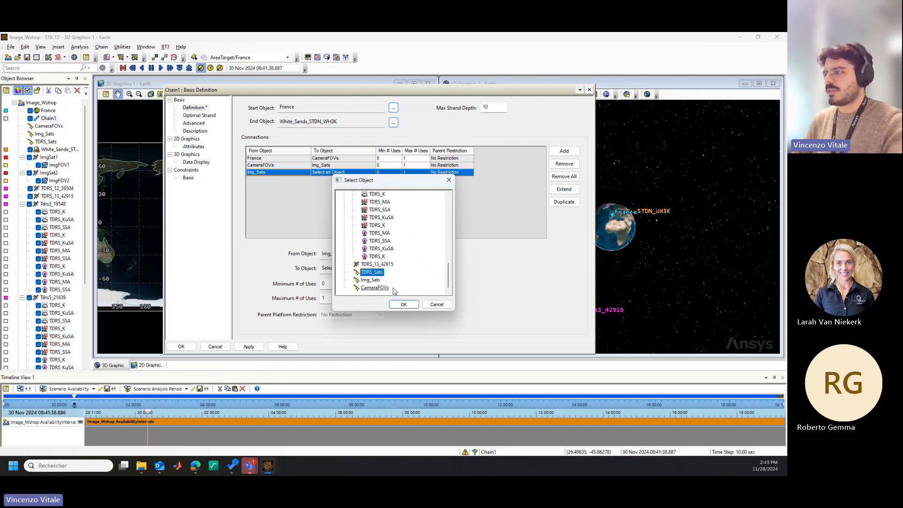
pyautogui.click(404, 305)
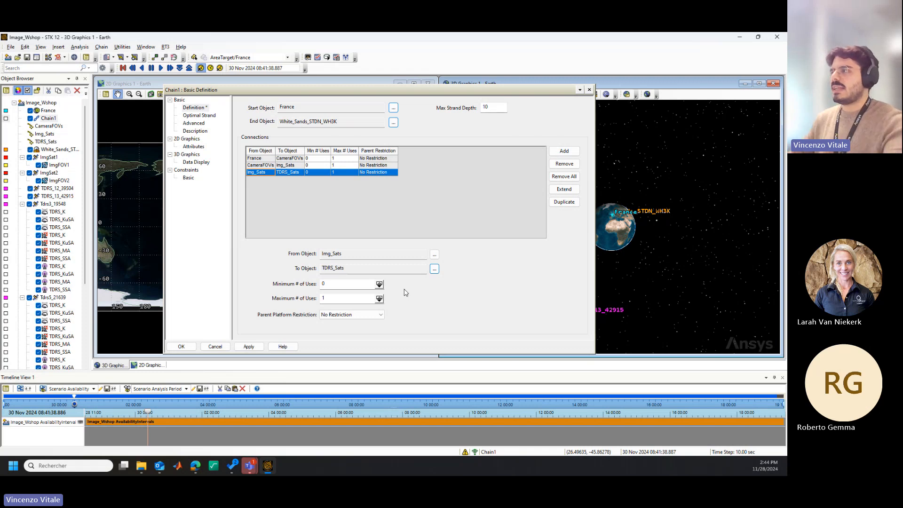
# - Extend the chain with a connection from TDRS_Sats to TDRS_Sats itself and open its maximum and minimum number of uses for editing
pyautogui.click(564, 189)
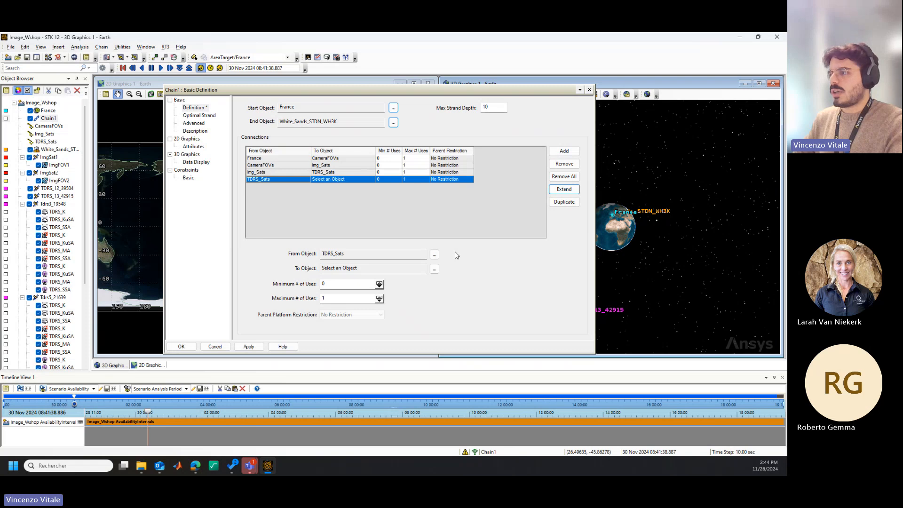
pyautogui.click(435, 268)
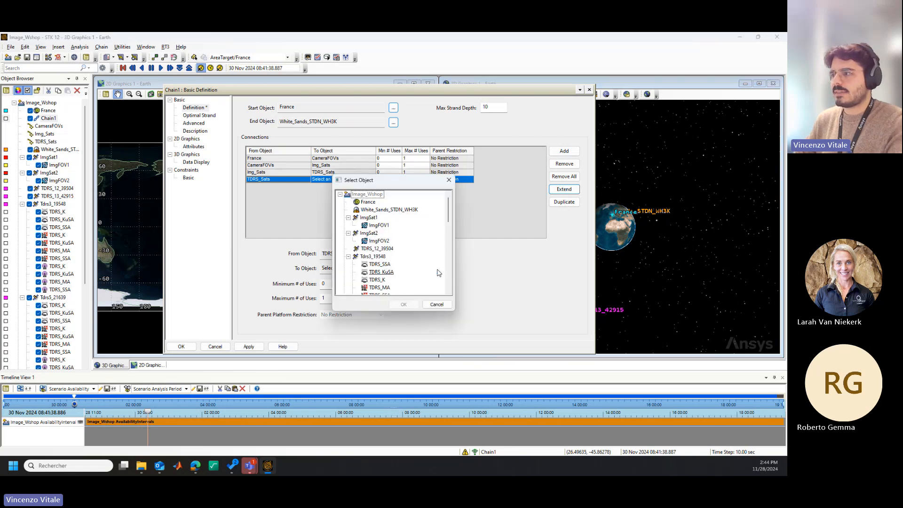
pyautogui.scroll(-1, 447, 216)
pyautogui.moveTo(447, 216); pyautogui.dragTo(447, 272)
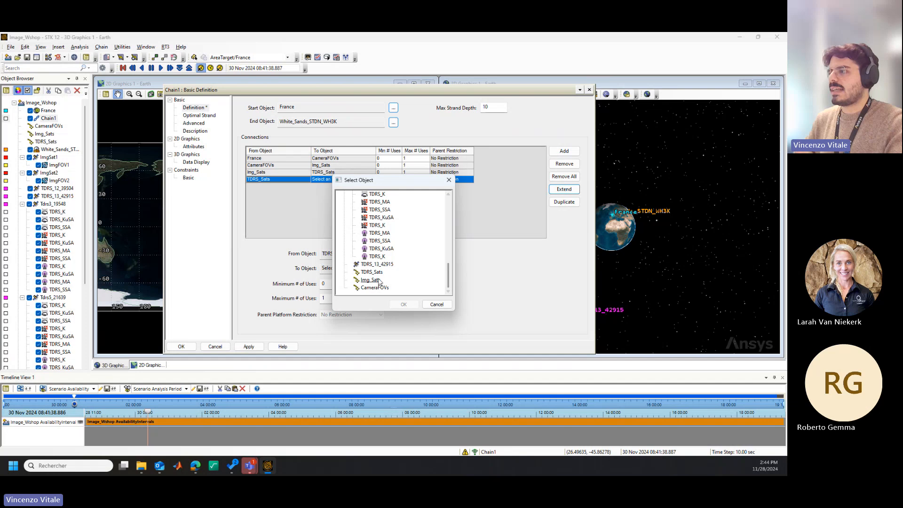
pyautogui.click(371, 272)
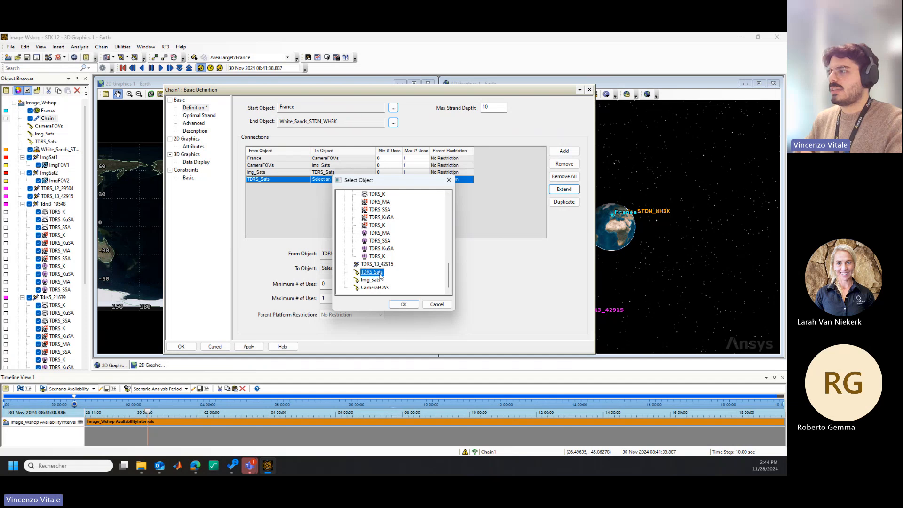
pyautogui.click(403, 305)
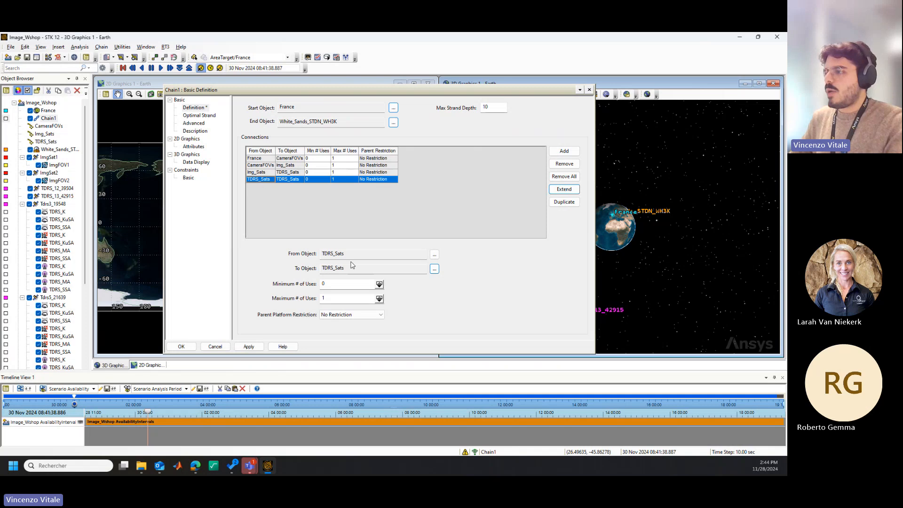
pyautogui.click(348, 299)
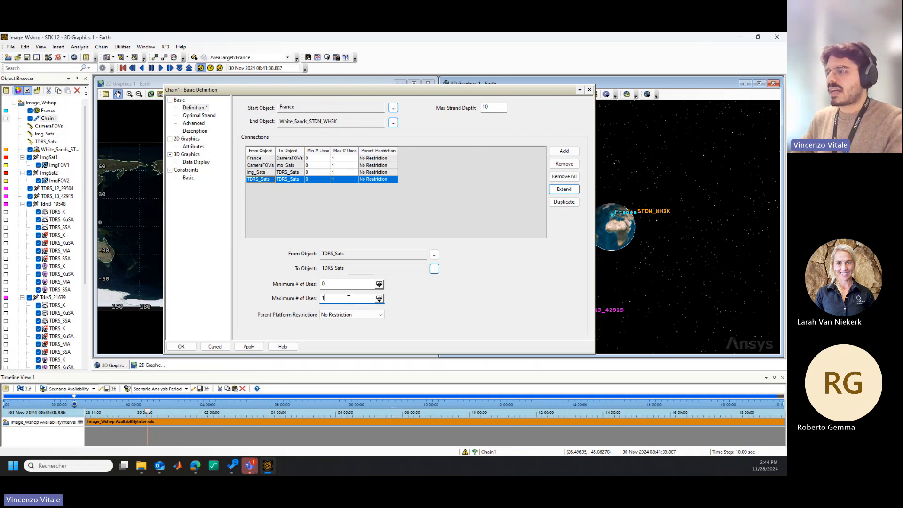
pyautogui.click(353, 287)
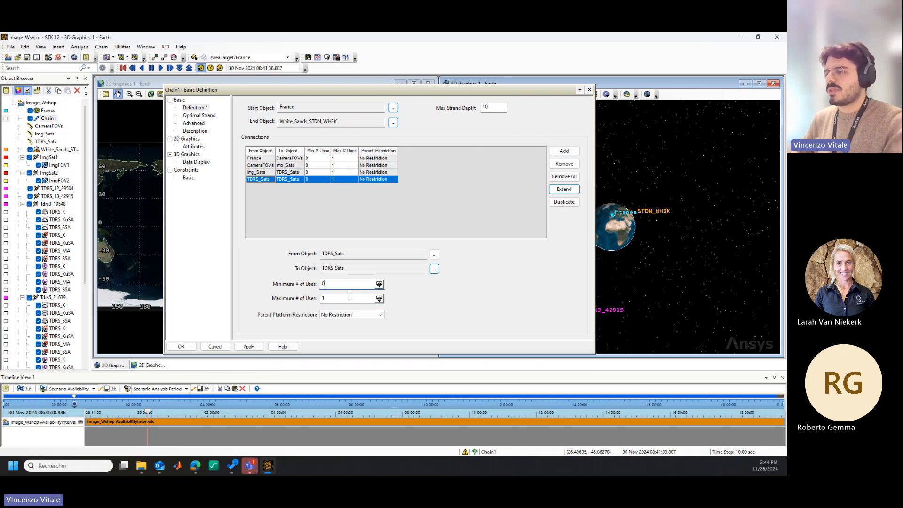
# - Extend Chain1's connections with a link from TDRS_Sats to White_Sands_STDN_WH3K and apply the chain definition
pyautogui.click(349, 297)
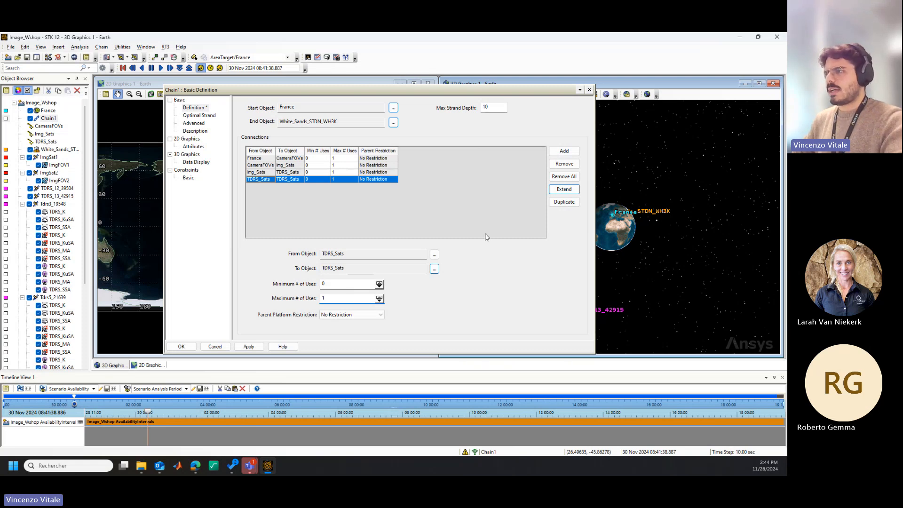
pyautogui.click(564, 189)
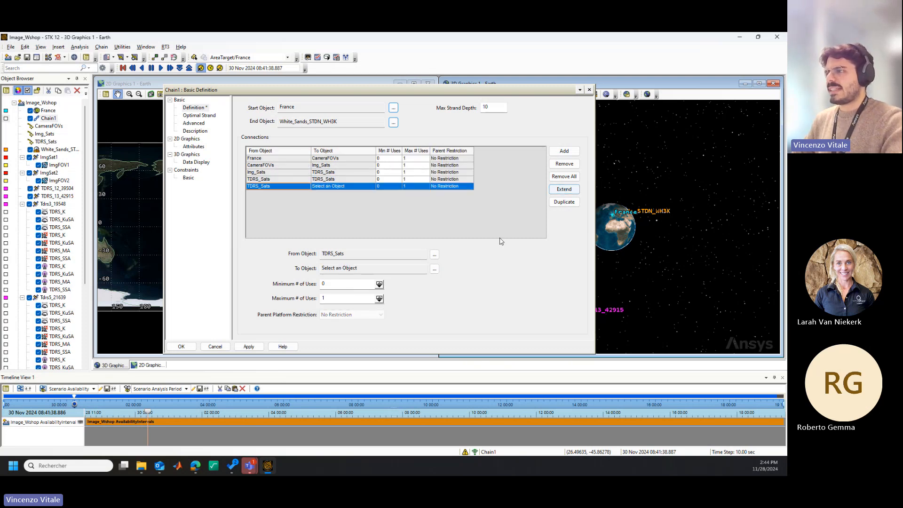
pyautogui.click(434, 269)
pyautogui.click(399, 210)
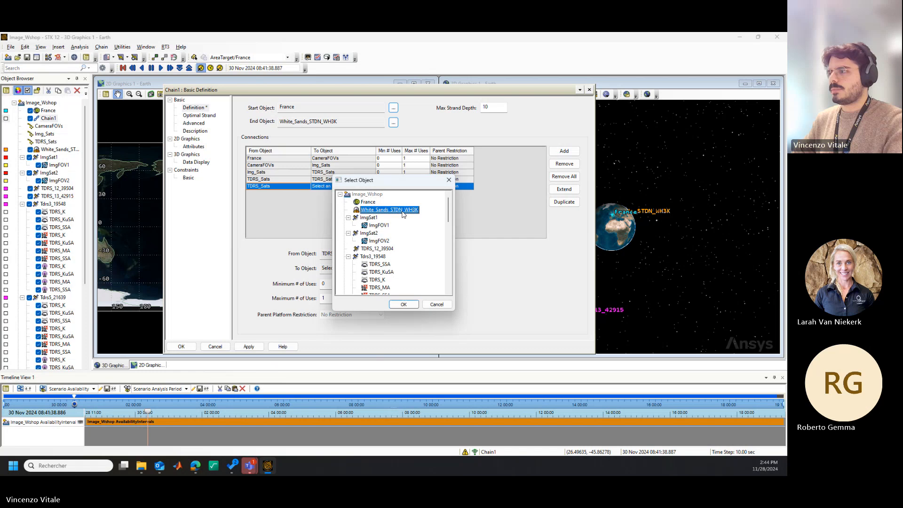
pyautogui.click(403, 305)
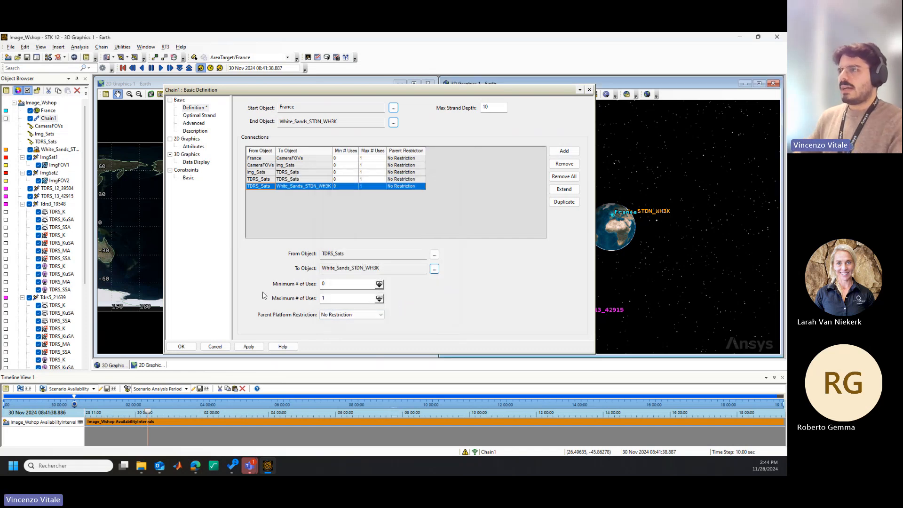
pyautogui.click(254, 347)
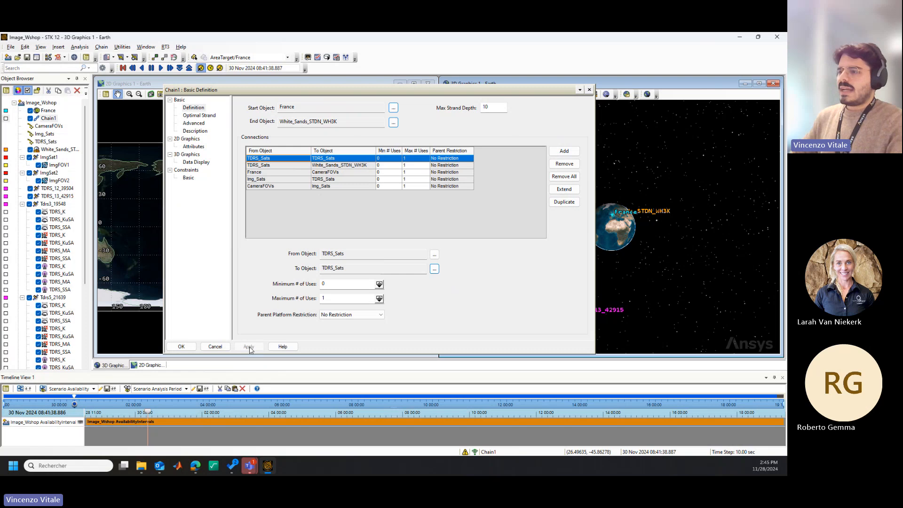
pyautogui.click(181, 346)
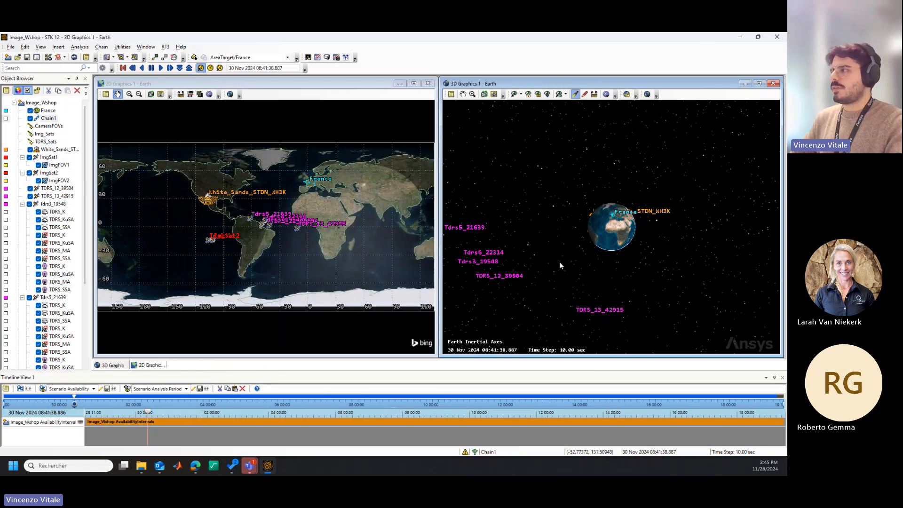
# - Rename the Chain1 object as ImageryChain
pyautogui.moveTo(600, 262); pyautogui.dragTo(577, 265)
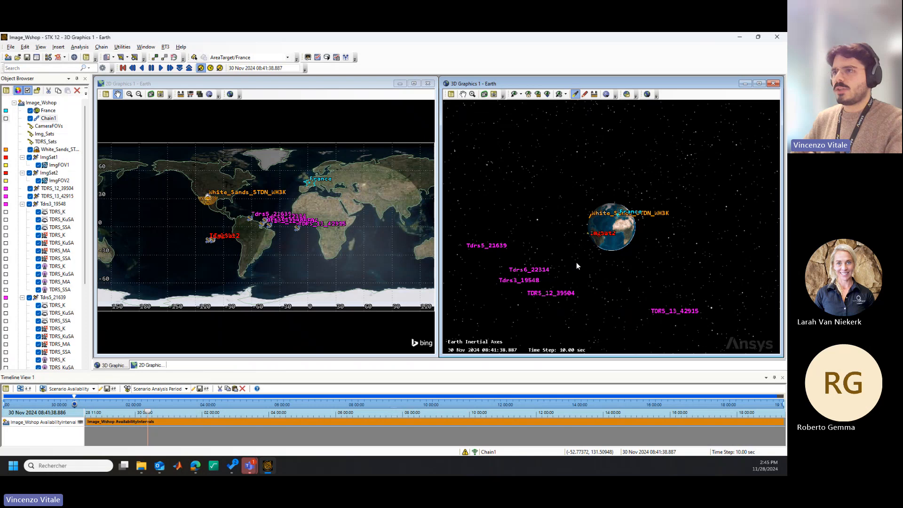
pyautogui.click(48, 118)
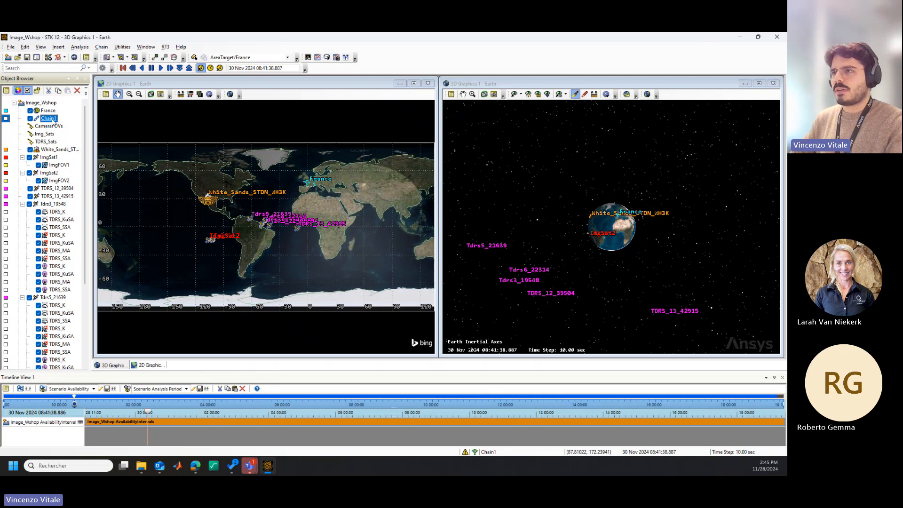
pyautogui.click(49, 118)
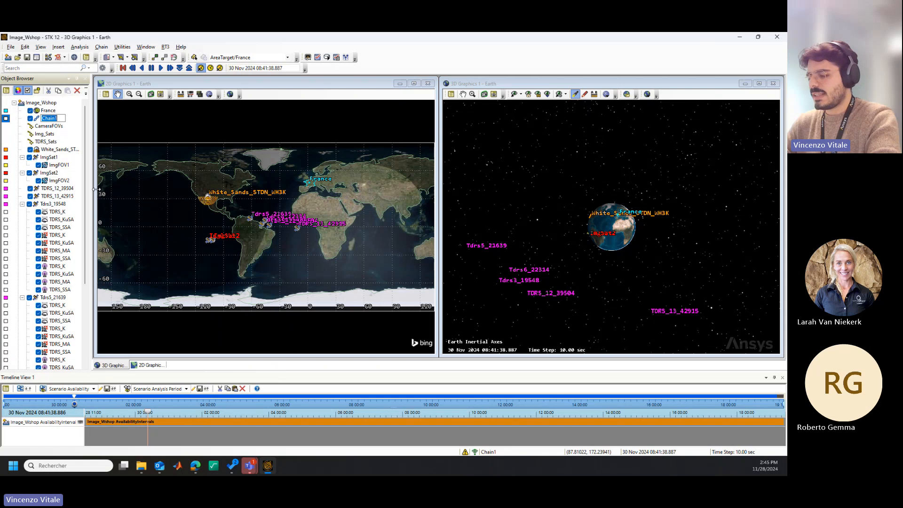
pyautogui.write('Im')
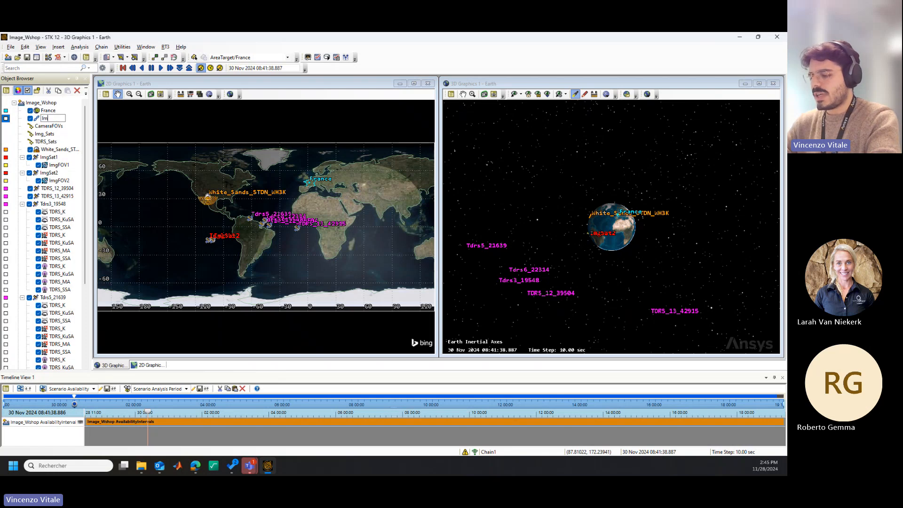
pyautogui.write('agery')
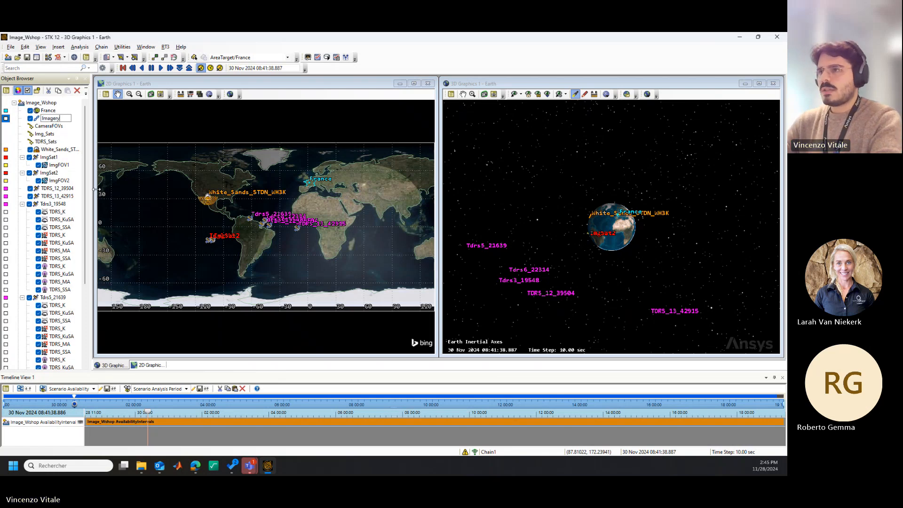
pyautogui.write('Chain')
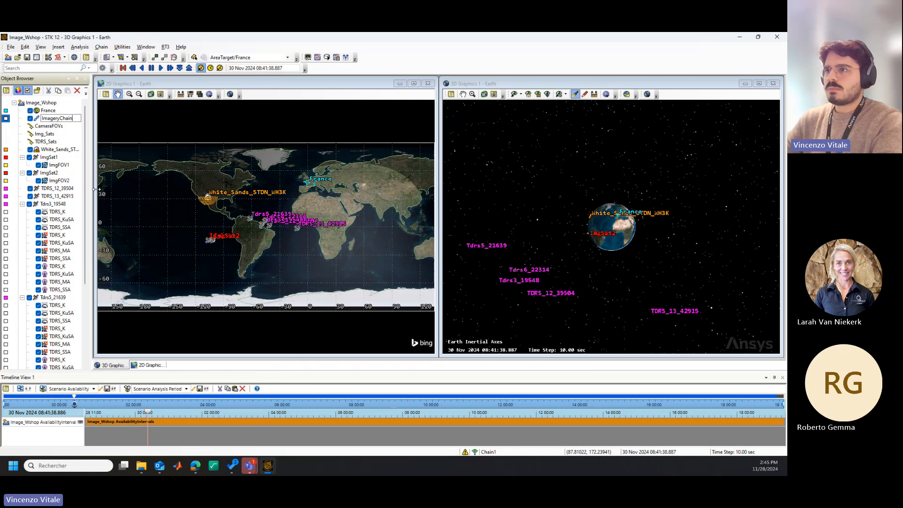
pyautogui.press('Return')
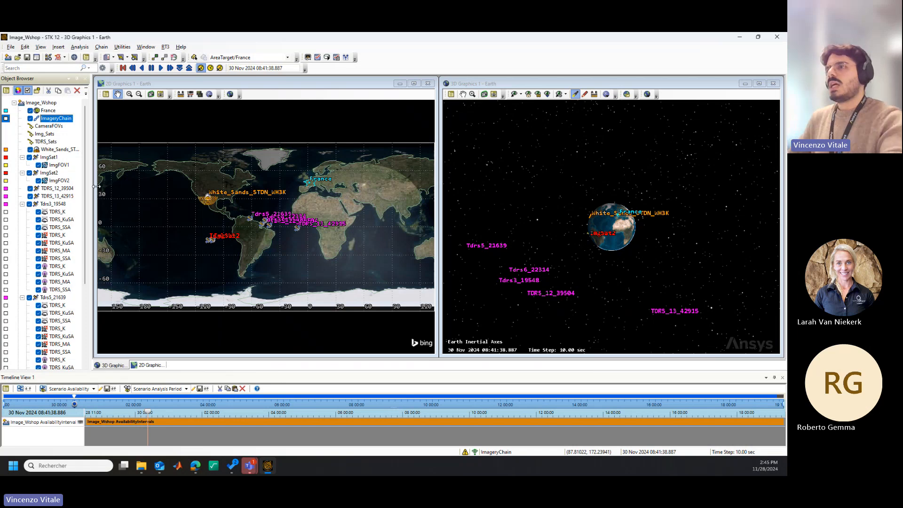
# - Compute the accesses for the ImageryChain object
pyautogui.rightClick(69, 122)
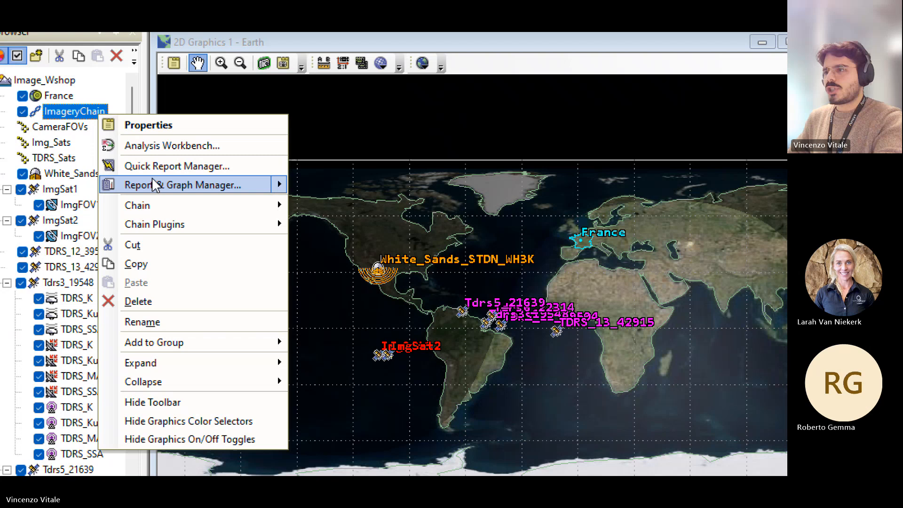
pyautogui.moveTo(106, 166)
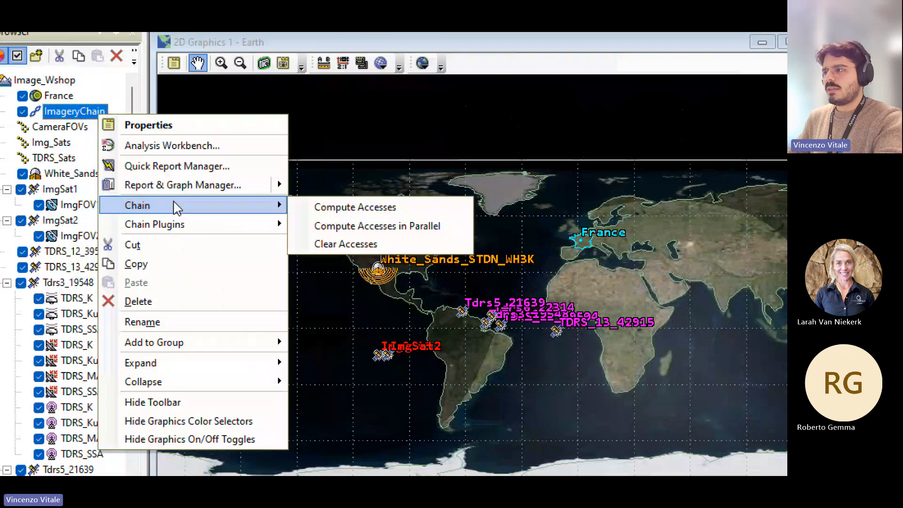
pyautogui.click(393, 208)
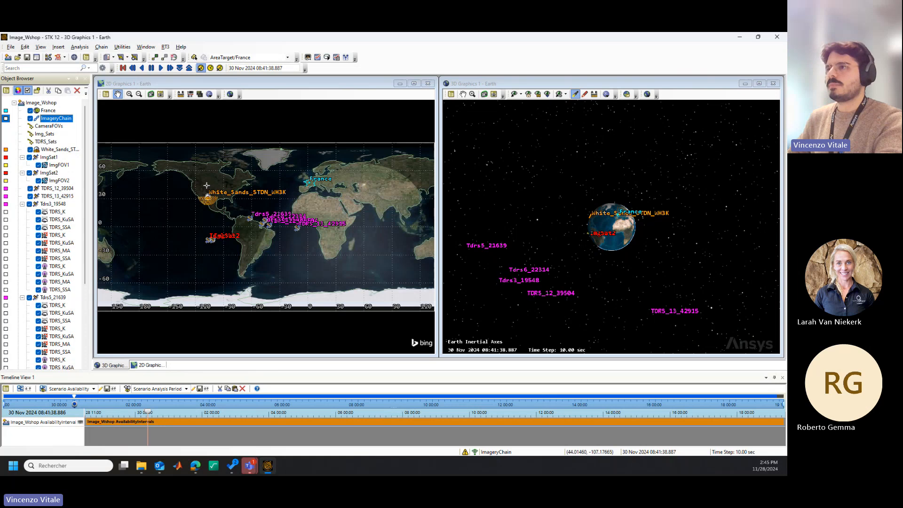
# - Generate the installed Complete Chain Access report for ImageryChain over the object time period
pyautogui.rightClick(70, 121)
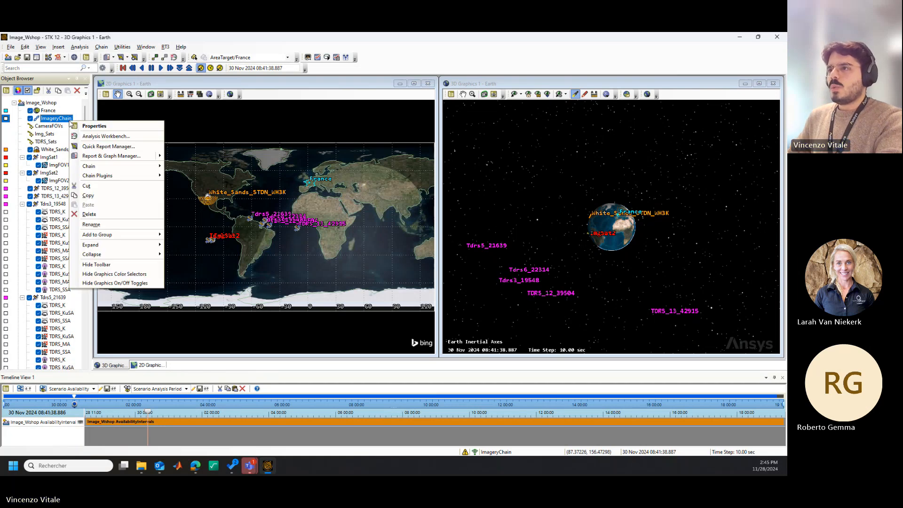
pyautogui.click(90, 157)
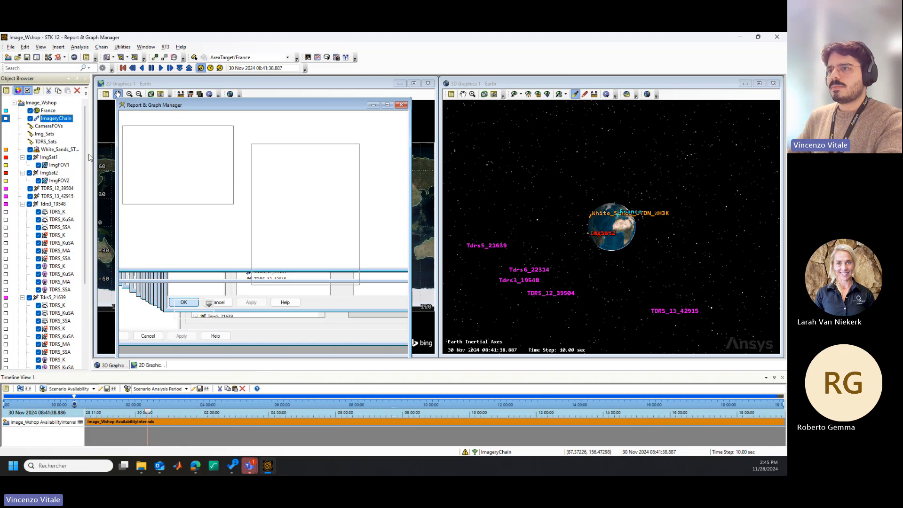
pyautogui.click(264, 203)
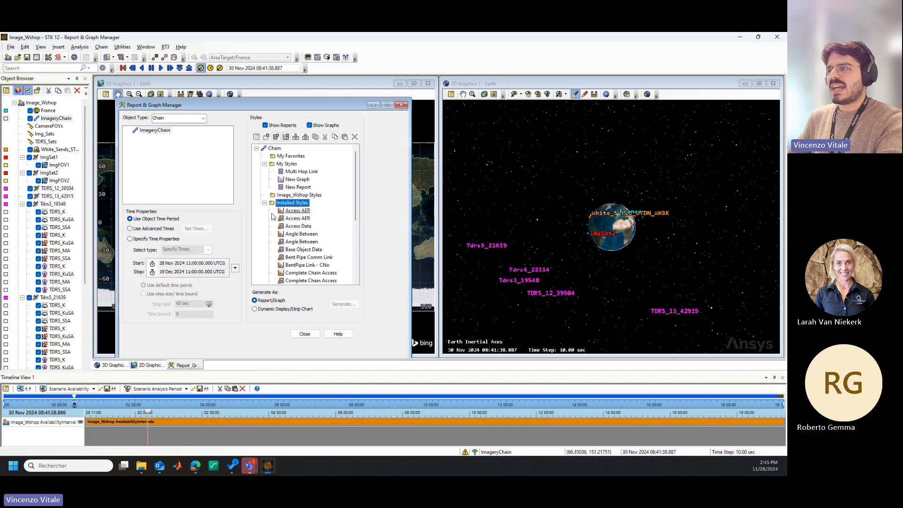
pyautogui.moveTo(356, 216); pyautogui.dragTo(355, 241)
pyautogui.click(335, 236)
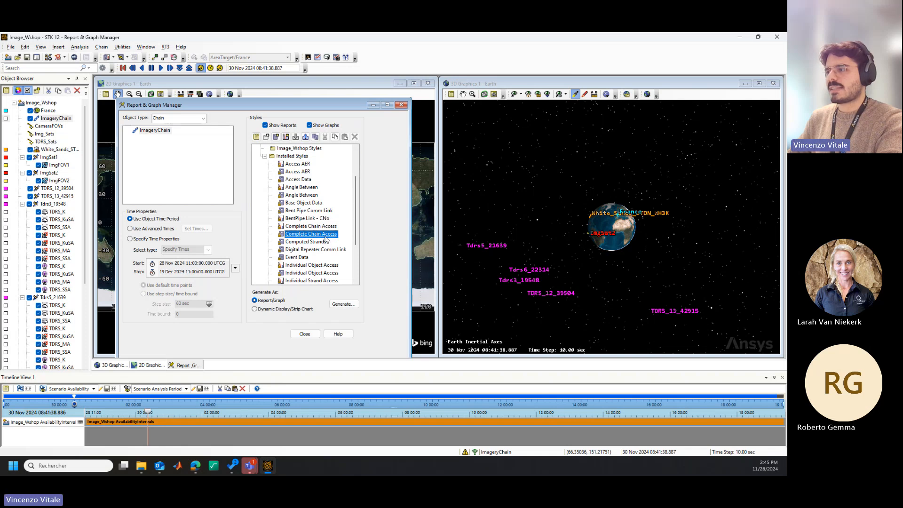
pyautogui.click(342, 306)
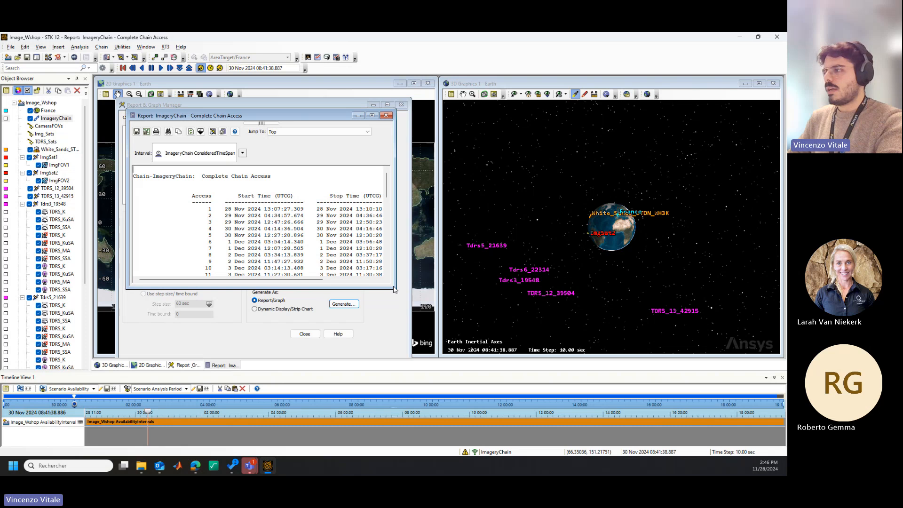
# - Examine the access intervals, durations and statistics in the Complete Chain Access report, and close the report and its manager
pyautogui.moveTo(397, 288); pyautogui.dragTo(548, 341)
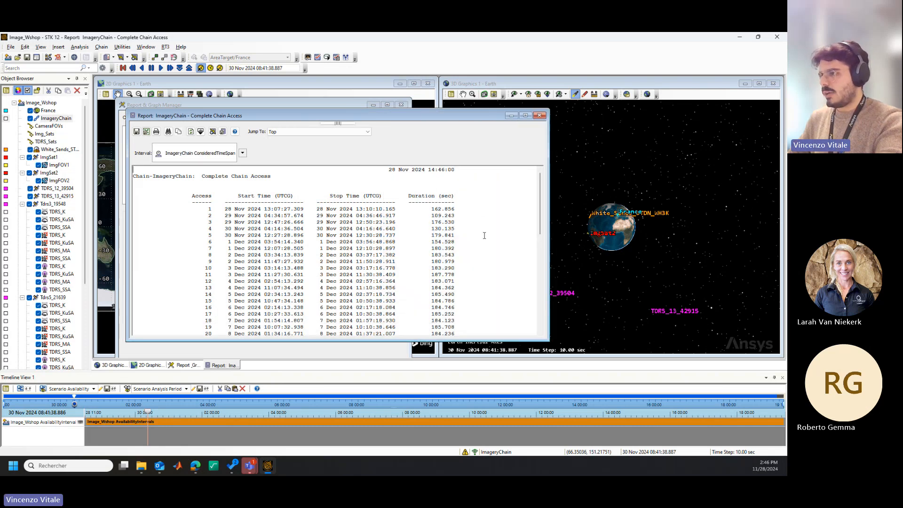
pyautogui.scroll(-7, 485, 231)
pyautogui.scroll(-5, 484, 231)
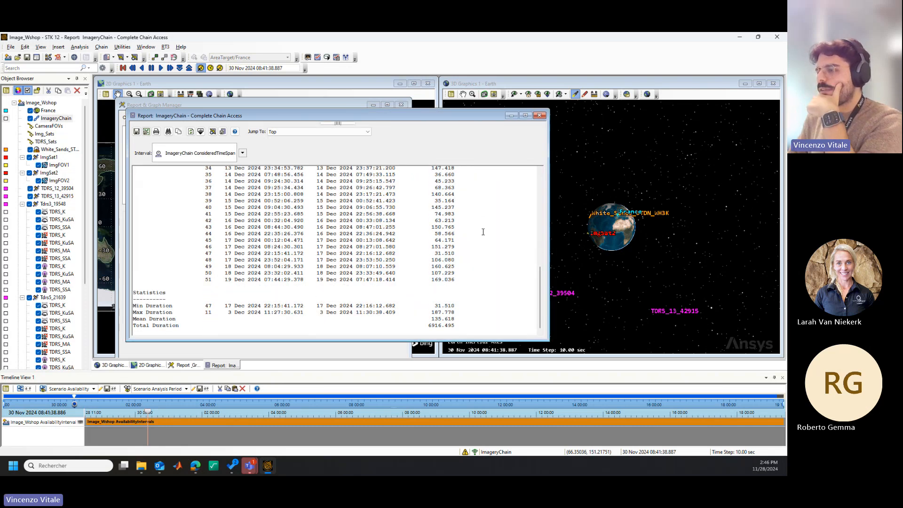
pyautogui.scroll(12, 483, 232)
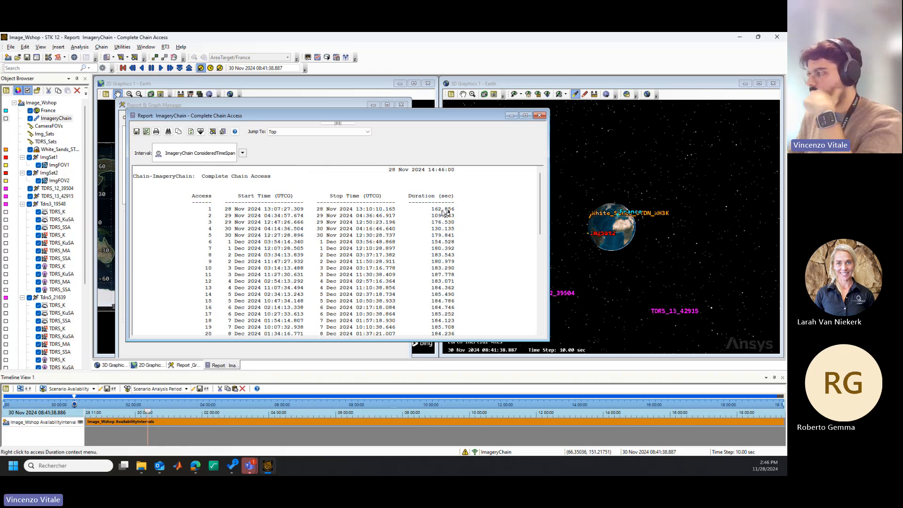
pyautogui.scroll(-9, 445, 213)
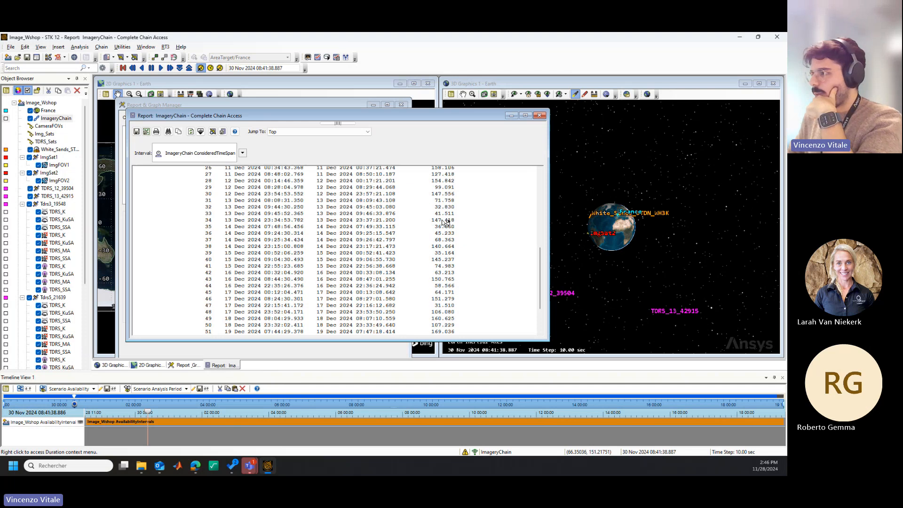
pyautogui.scroll(-3, 445, 221)
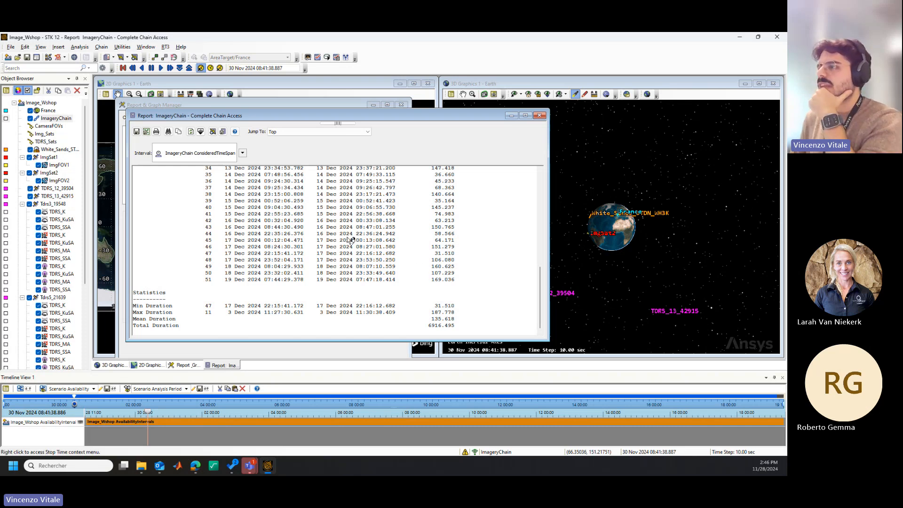
pyautogui.scroll(12, 350, 239)
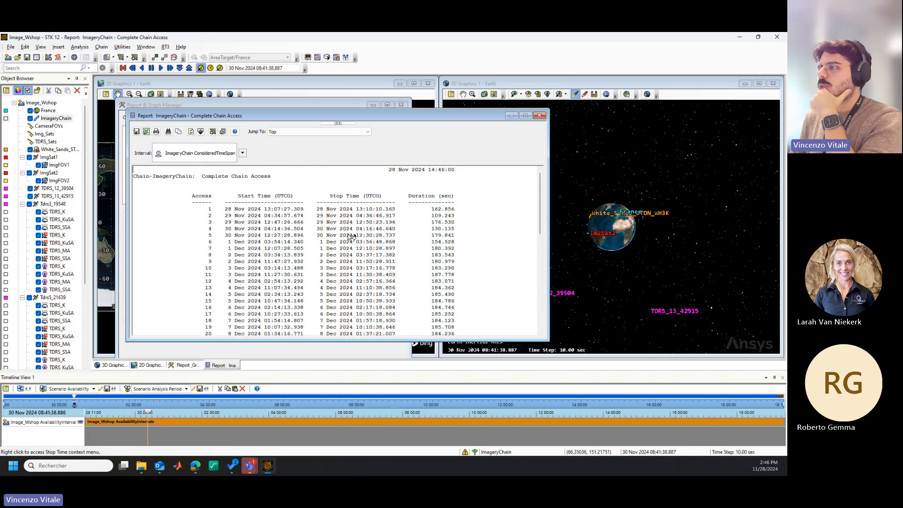
pyautogui.scroll(-6, 364, 244)
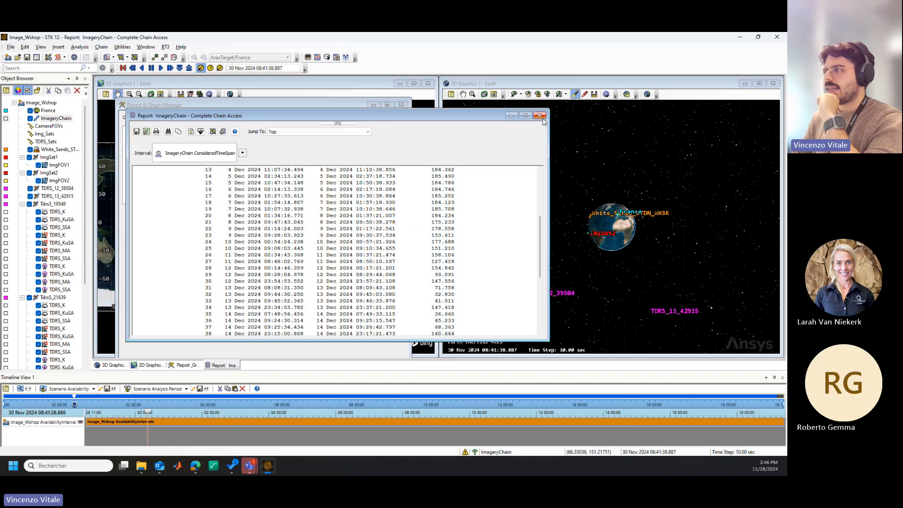
pyautogui.scroll(2, 283, 262)
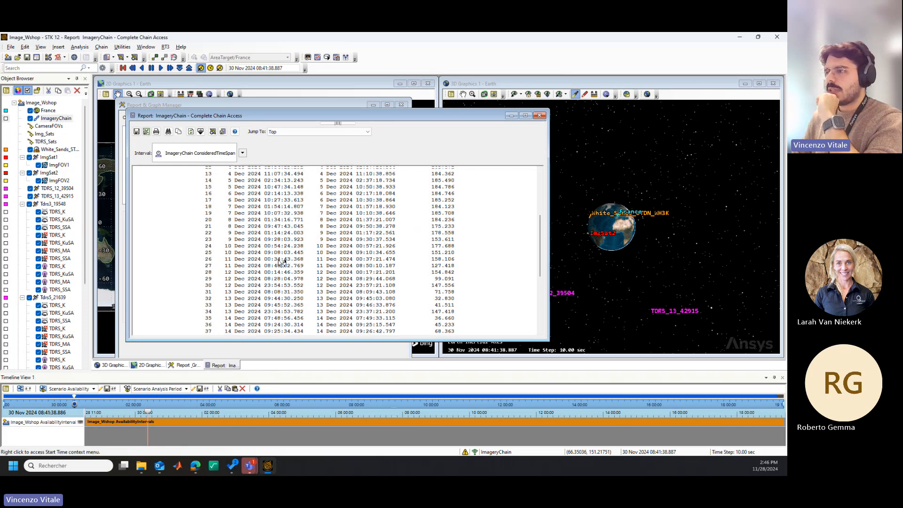
pyautogui.click(539, 115)
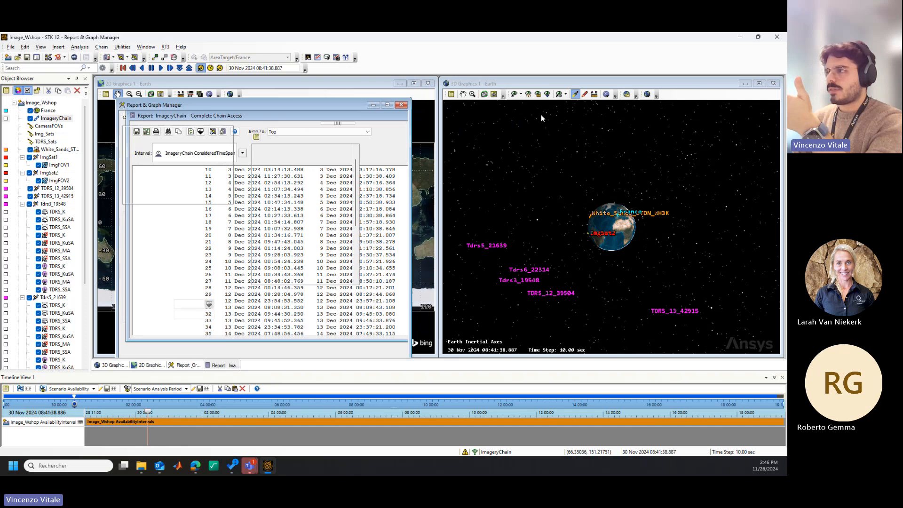
pyautogui.click(401, 105)
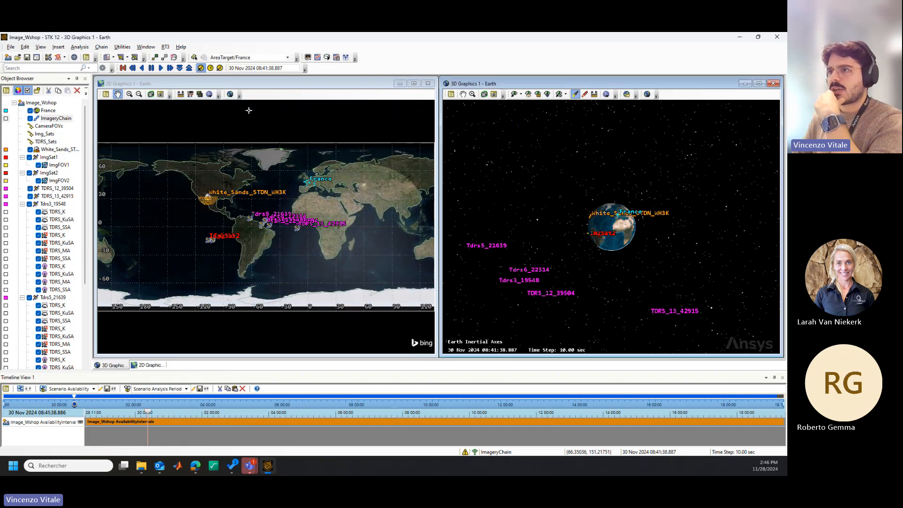
# - Add a Local Time constraint to the active constraints of the France area target
pyautogui.doubleClick(47, 111)
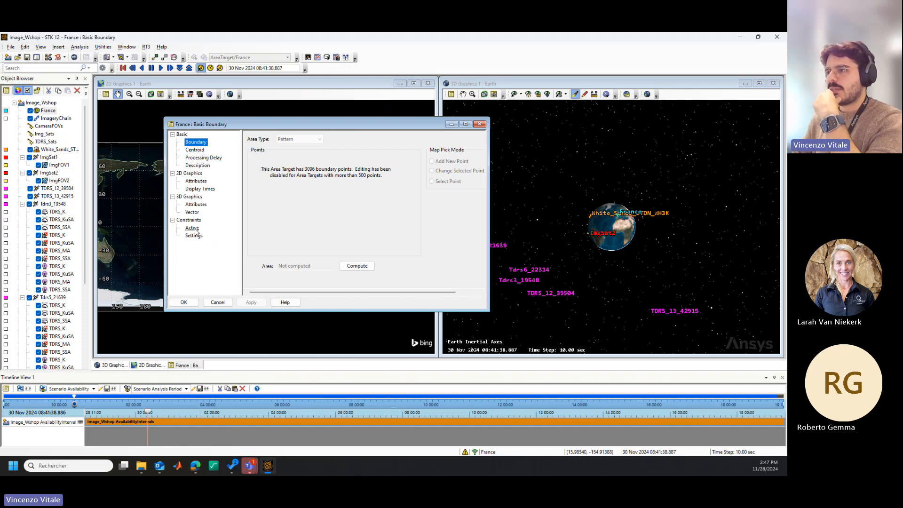
pyautogui.click(194, 230)
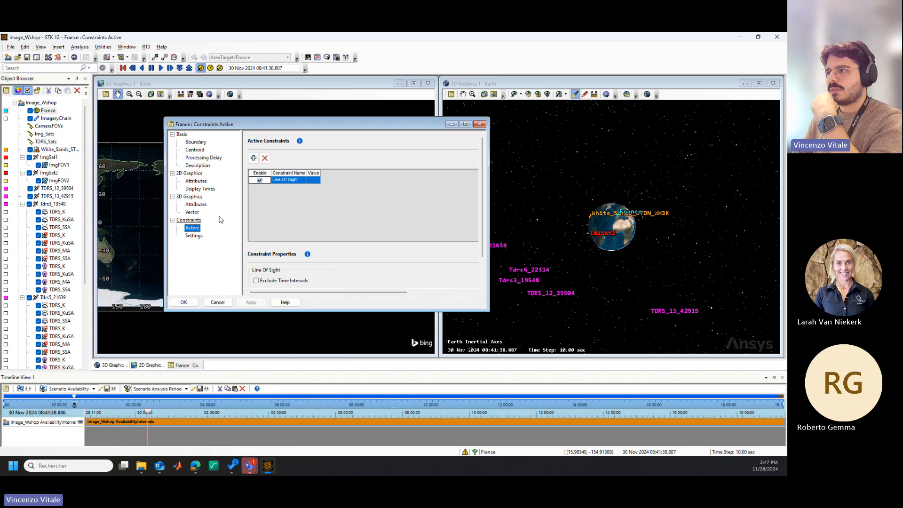
pyautogui.click(254, 158)
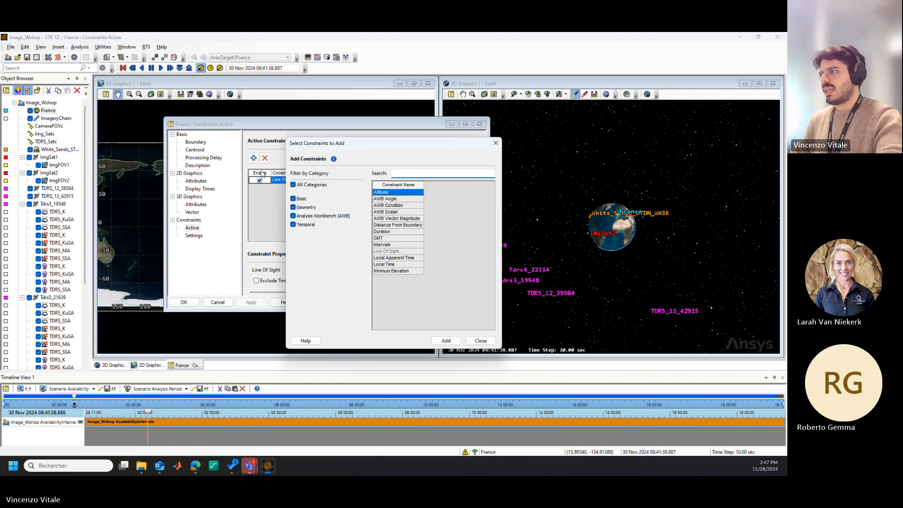
pyautogui.click(396, 265)
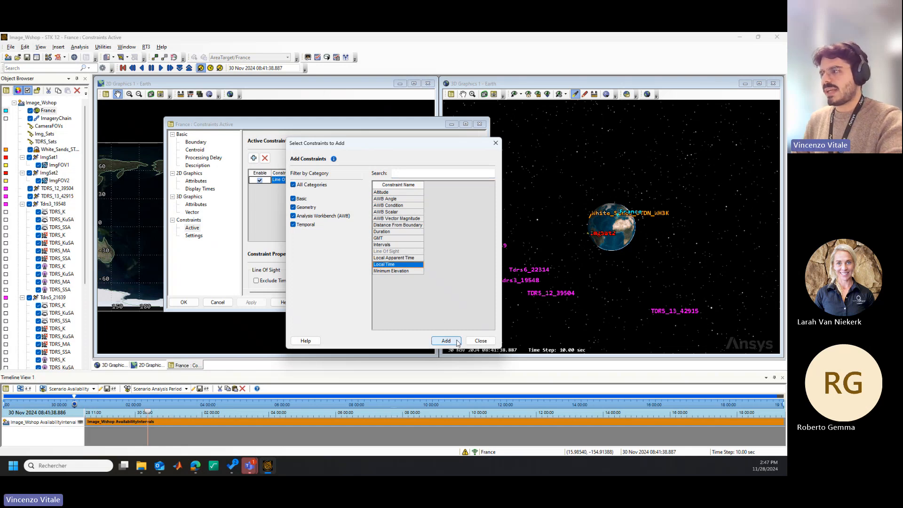
pyautogui.click(457, 342)
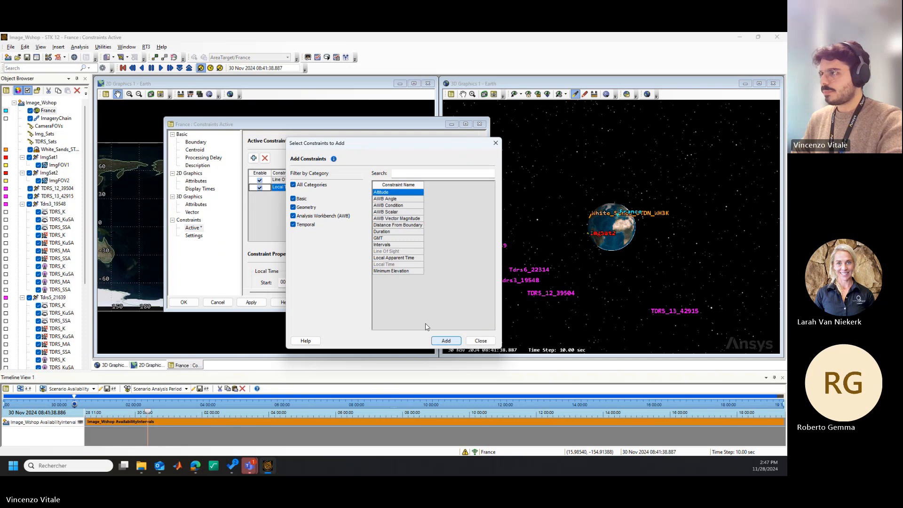
pyautogui.click(410, 173)
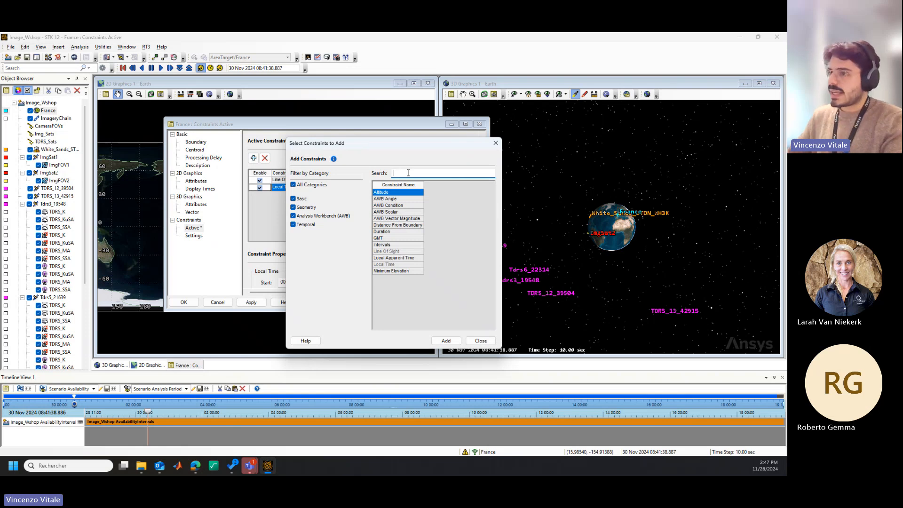
pyautogui.click(494, 144)
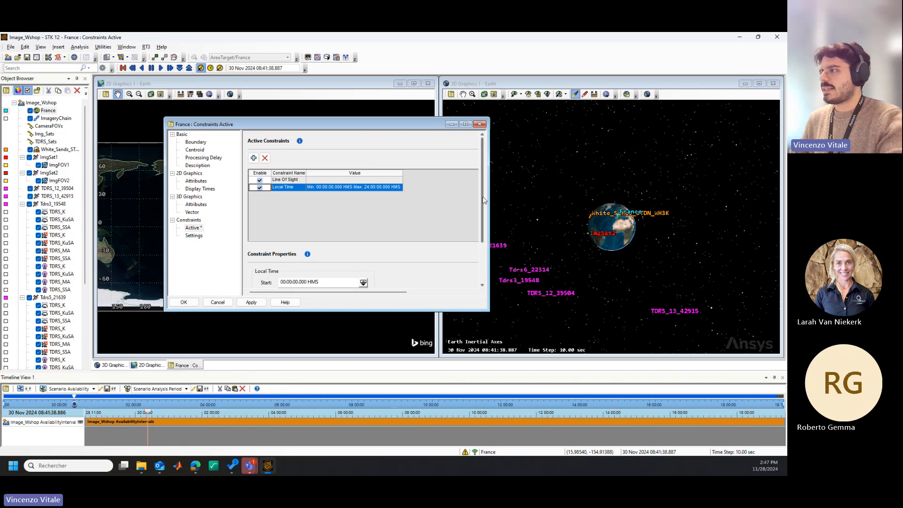
# - Set France's Local Time constraint to start at 09:00:00.000 HMS and end at 16:00:00.000 HMS, and apply it
pyautogui.moveTo(483, 200); pyautogui.dragTo(480, 235)
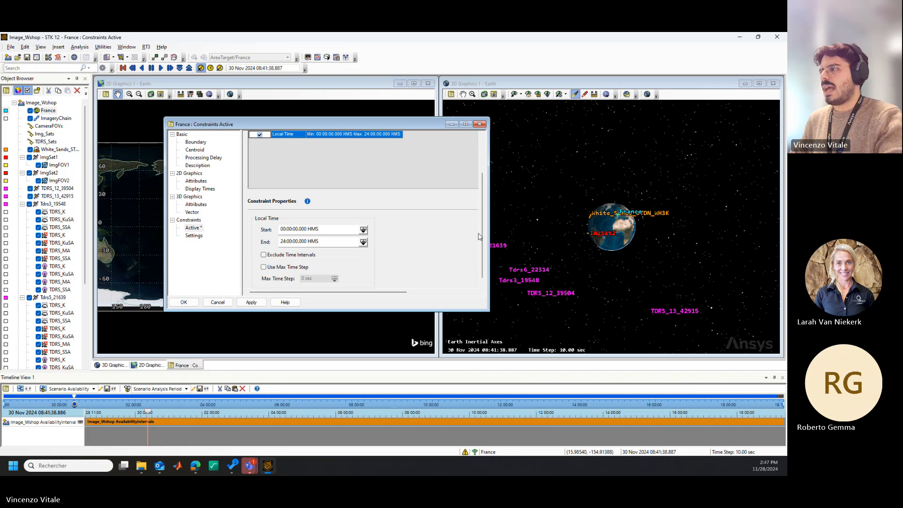
pyautogui.moveTo(481, 234); pyautogui.dragTo(482, 239)
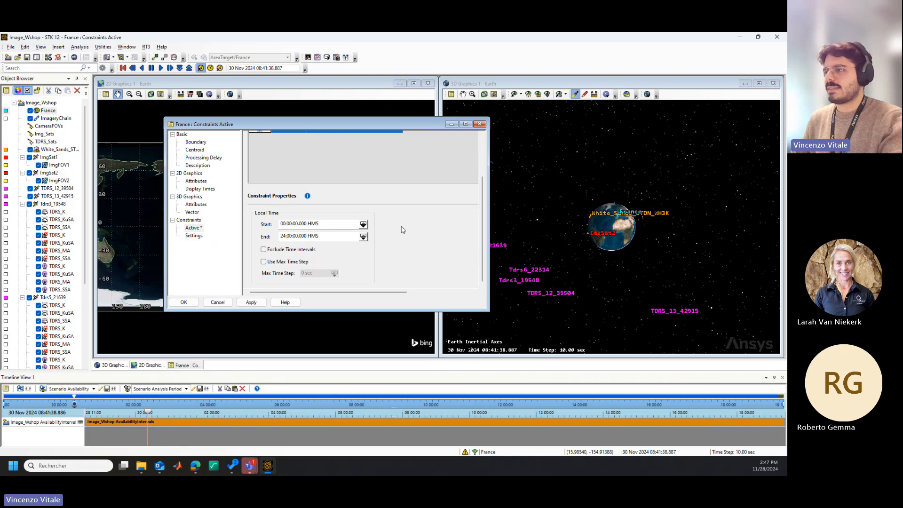
pyautogui.click(286, 225)
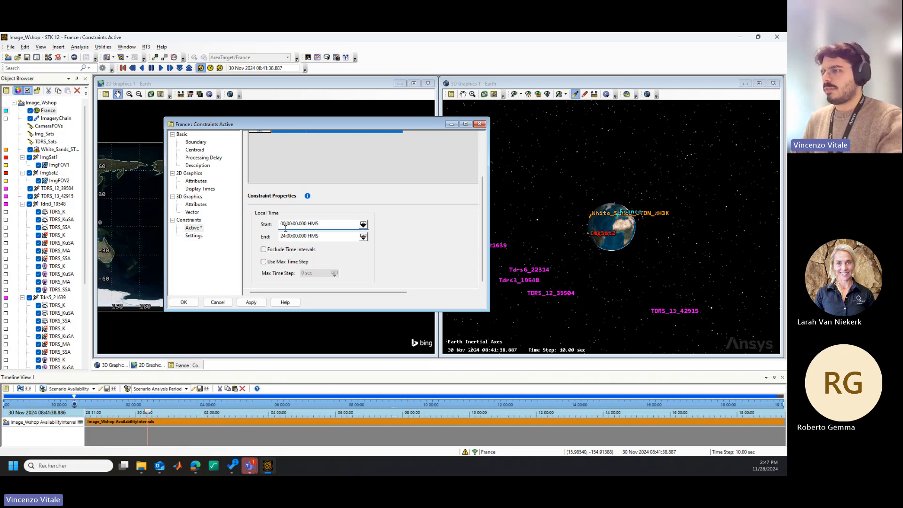
pyautogui.press('BackSpace')
pyautogui.write('9')
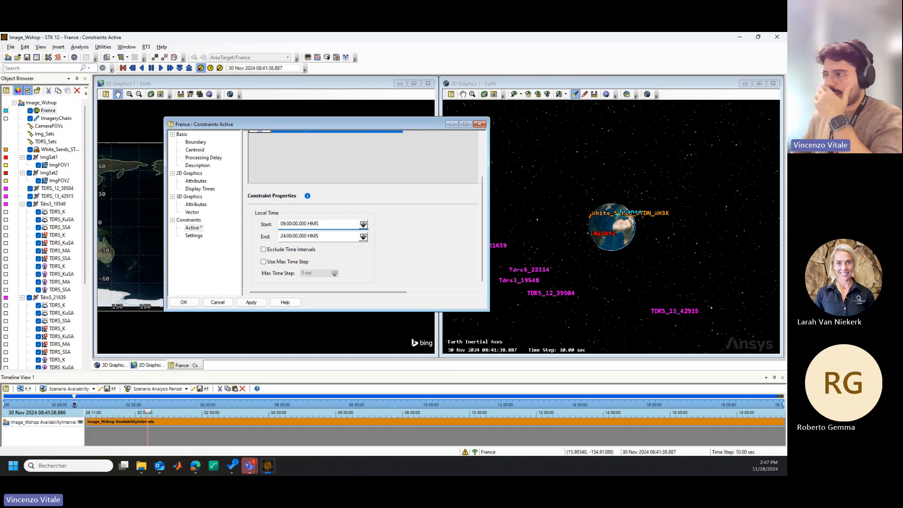
pyautogui.click(287, 236)
pyautogui.press('BackSpace')
pyautogui.press('BackSpace')
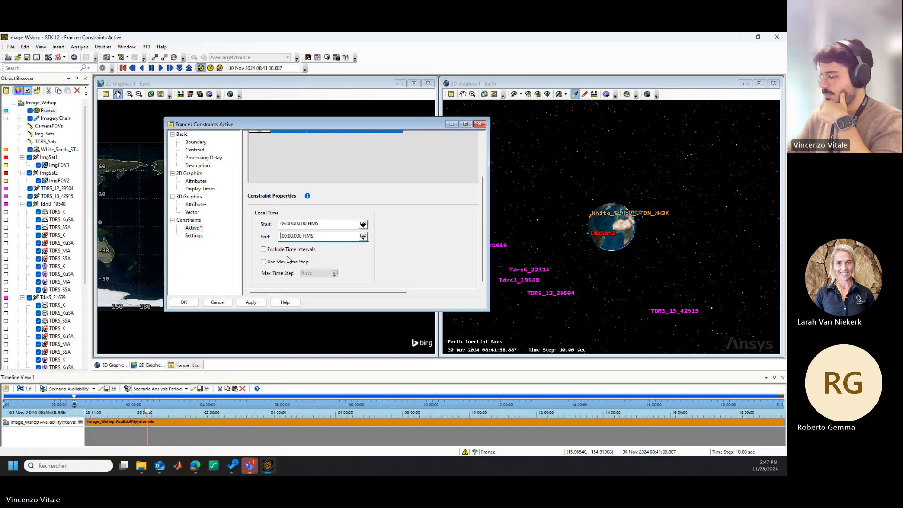
pyautogui.write('16:')
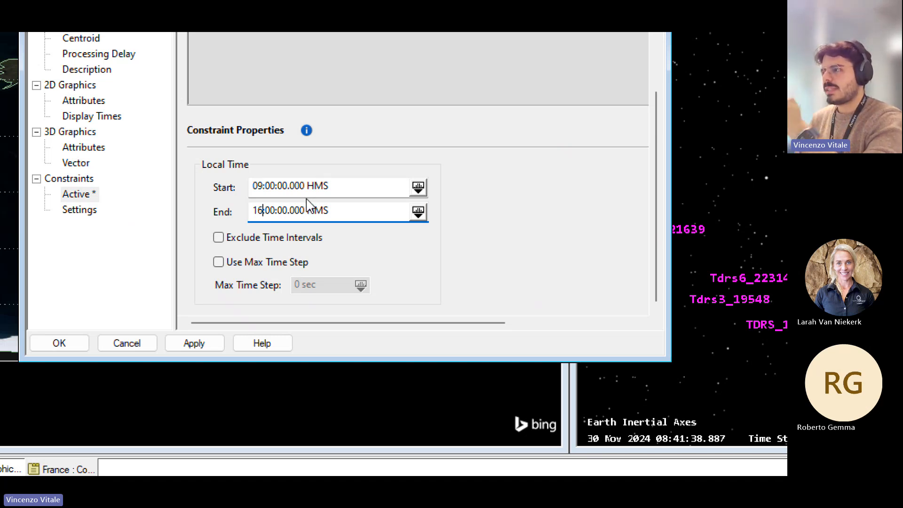
pyautogui.click(195, 344)
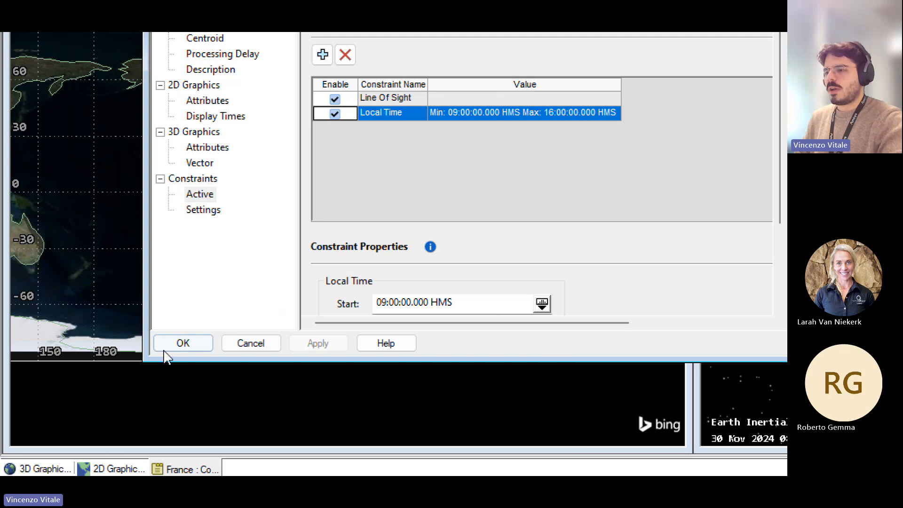
pyautogui.click(175, 347)
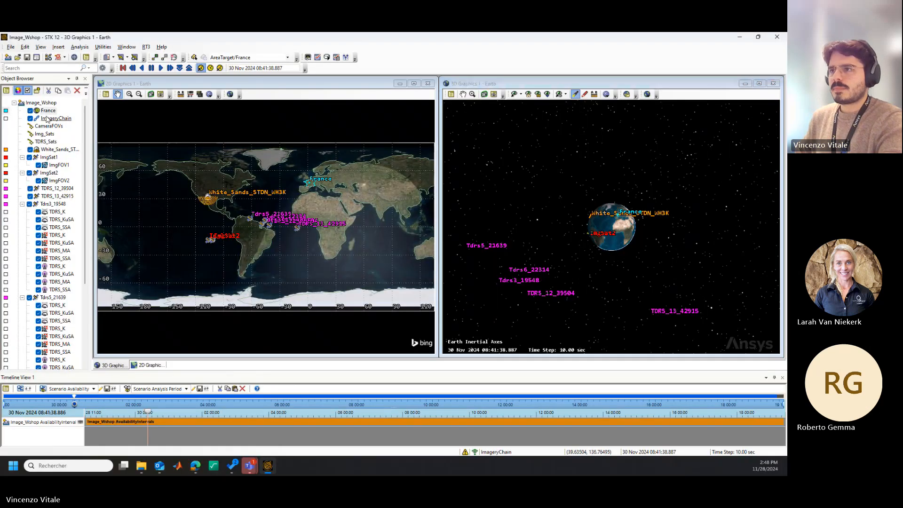
# - Generate the favourite Complete Chain Access report for ImageryChain and review its access intervals and statistics
pyautogui.rightClick(46, 119)
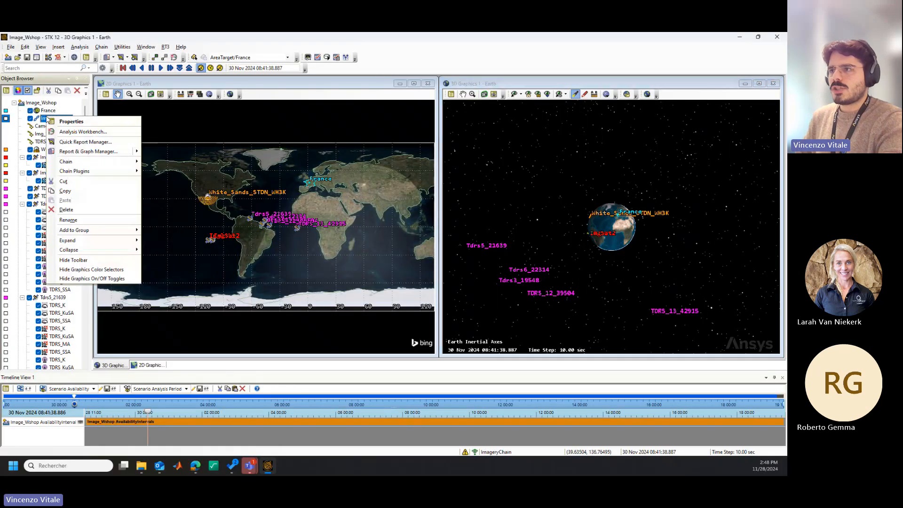
pyautogui.click(65, 151)
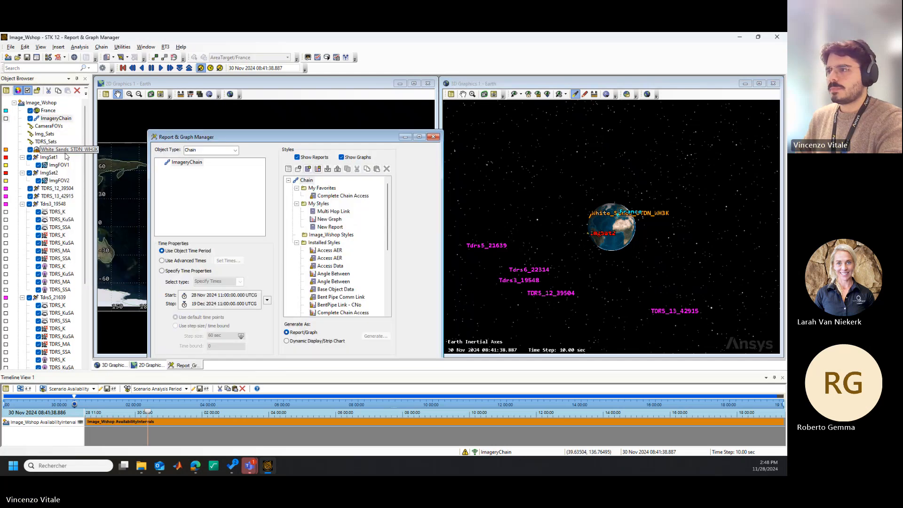
pyautogui.click(187, 162)
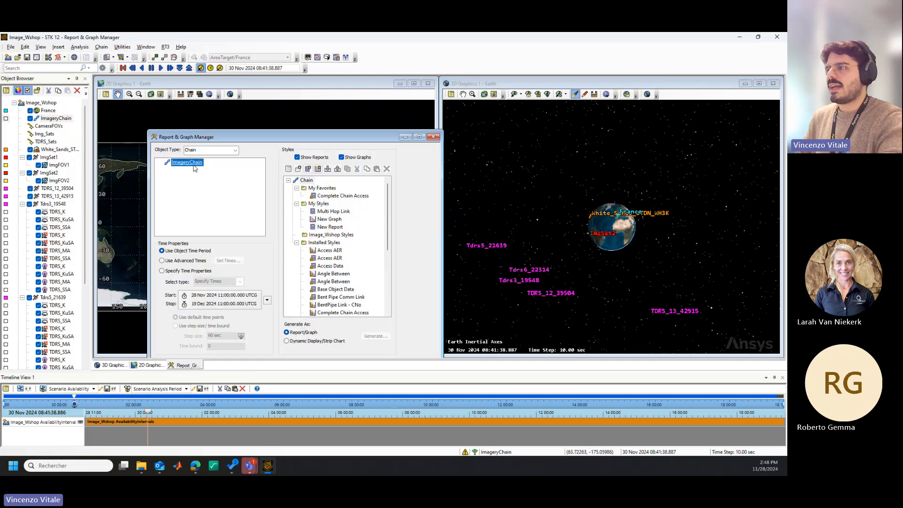
pyautogui.click(332, 196)
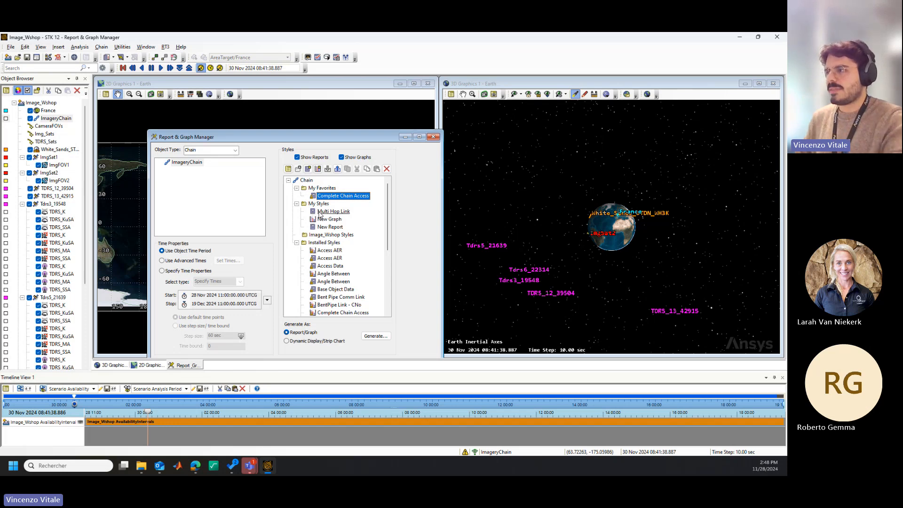
pyautogui.doubleClick(356, 197)
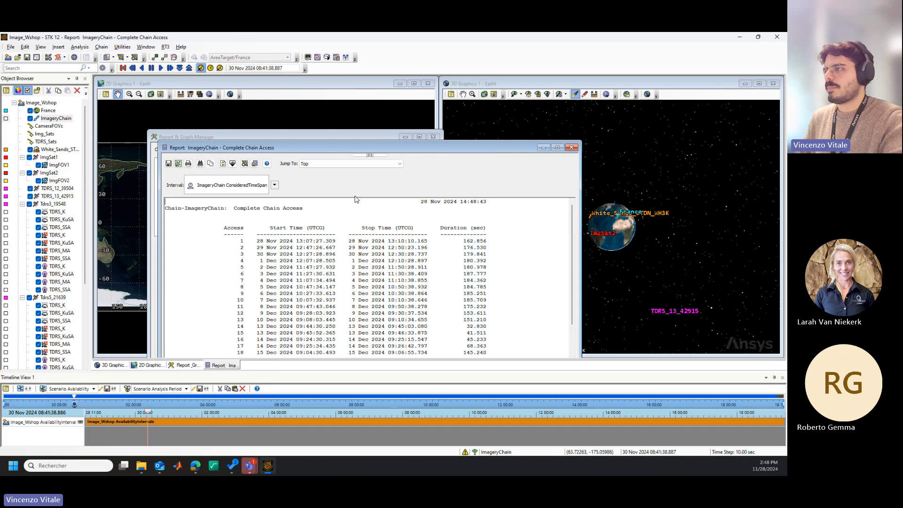
pyautogui.moveTo(354, 150); pyautogui.dragTo(342, 119)
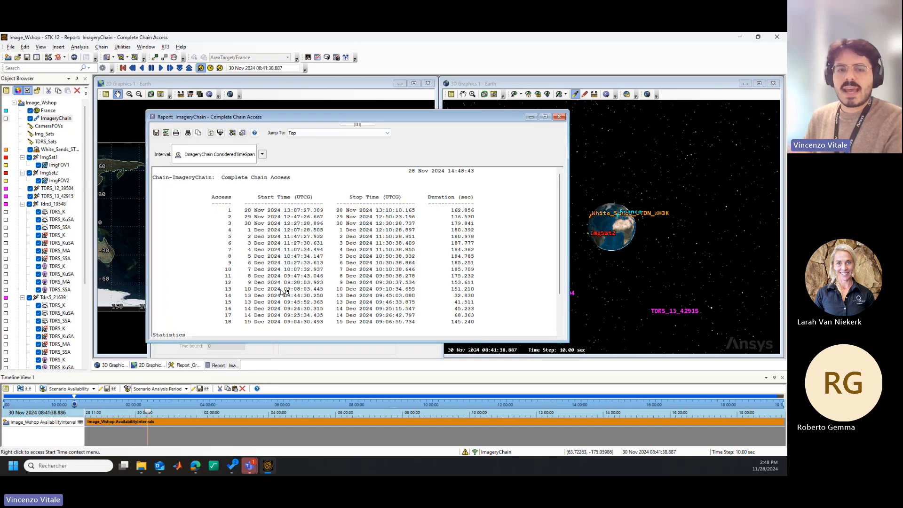
pyautogui.scroll(-2, 282, 291)
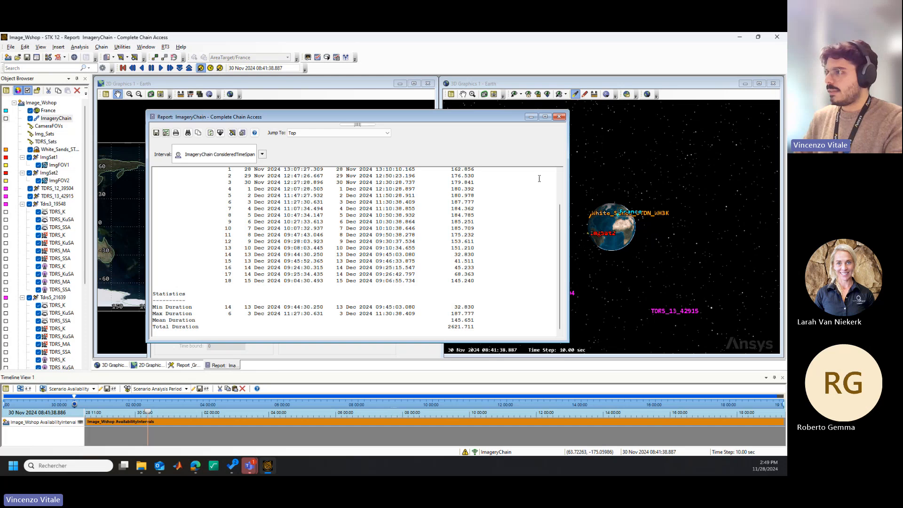
# - Set the scenario's animation time to the first access start, 28 Nov 2024 13:07:27.309, copied from the report, and close the report
pyautogui.scroll(5, 540, 178)
pyautogui.moveTo(325, 210); pyautogui.dragTo(244, 213)
pyautogui.hotkey('ctrl', 'c')
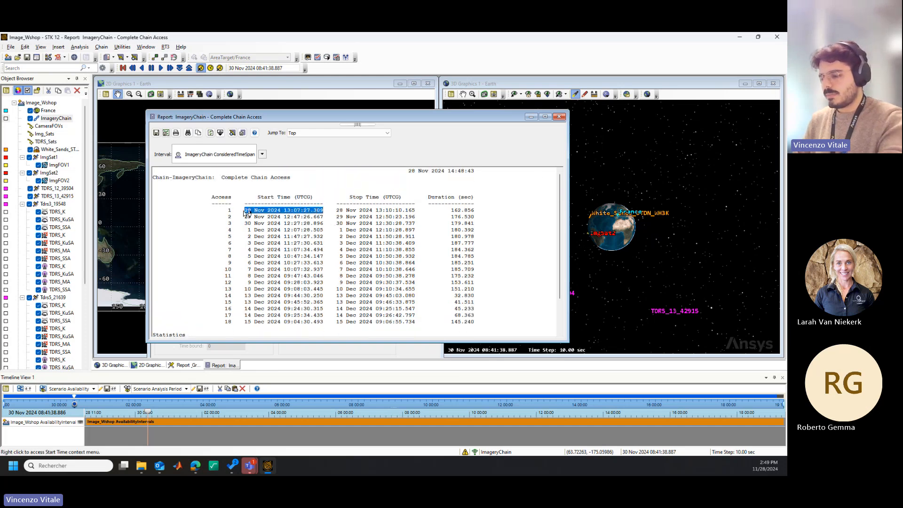
pyautogui.click(282, 68)
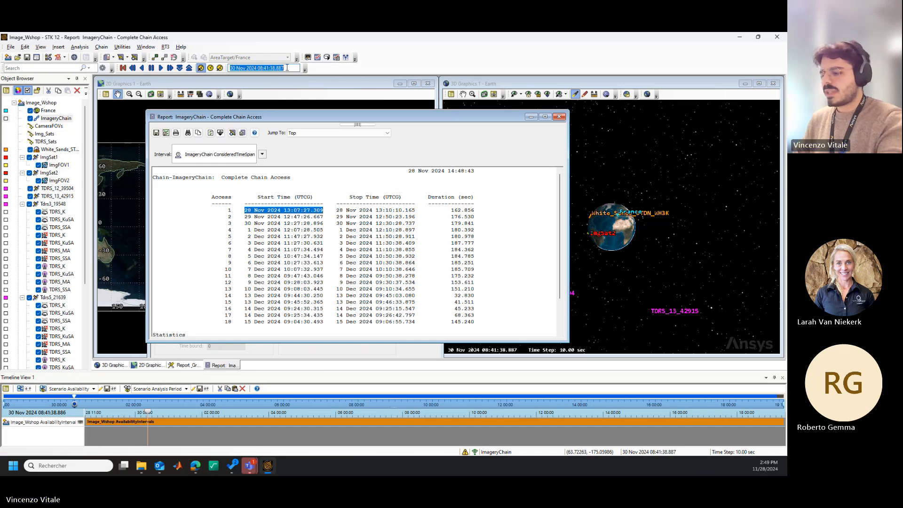
pyautogui.hotkey('ctrl', 'v')
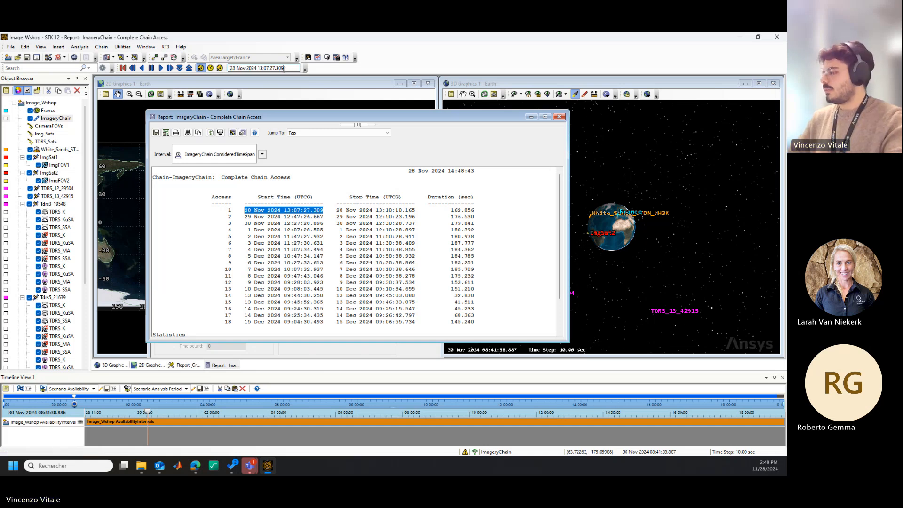
pyautogui.press('Return')
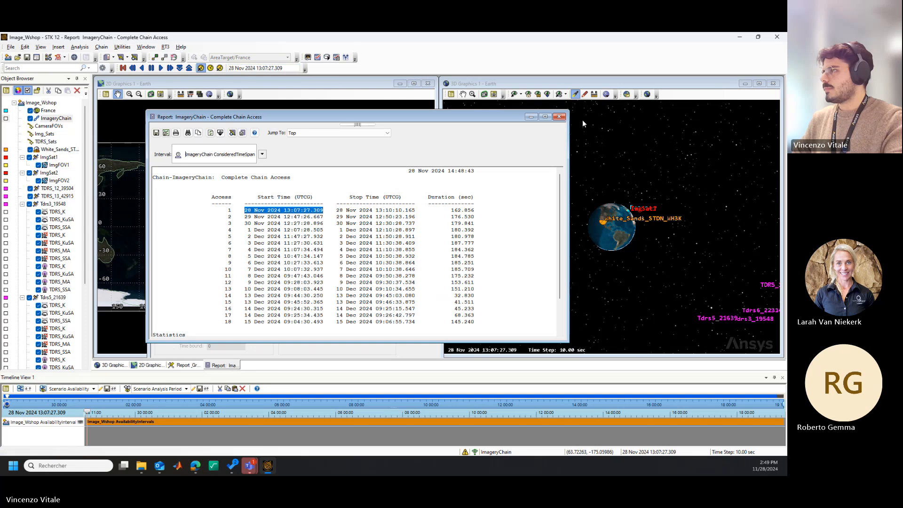
pyautogui.click(559, 117)
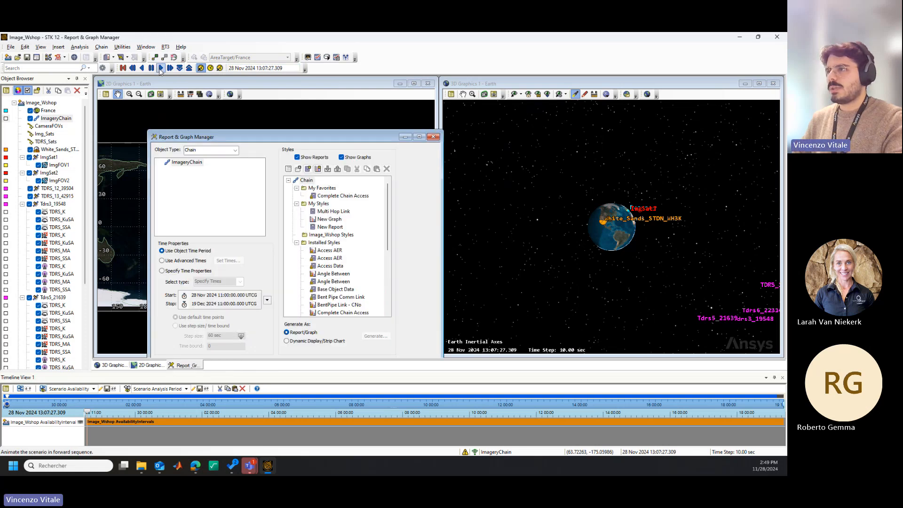
# - Reduce the animation time step to 0.10 sec, and play the scenario forward briefly before pausing it
pyautogui.click(179, 68)
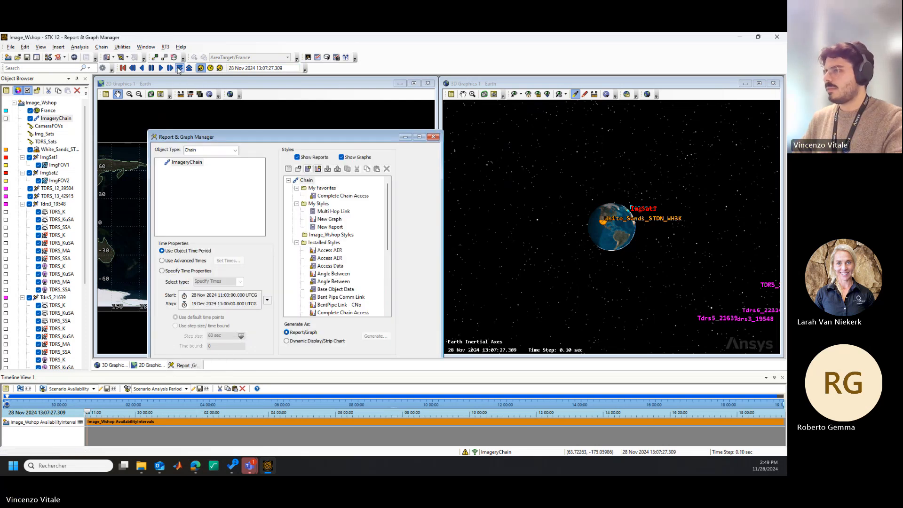
pyautogui.click(179, 69)
pyautogui.click(151, 68)
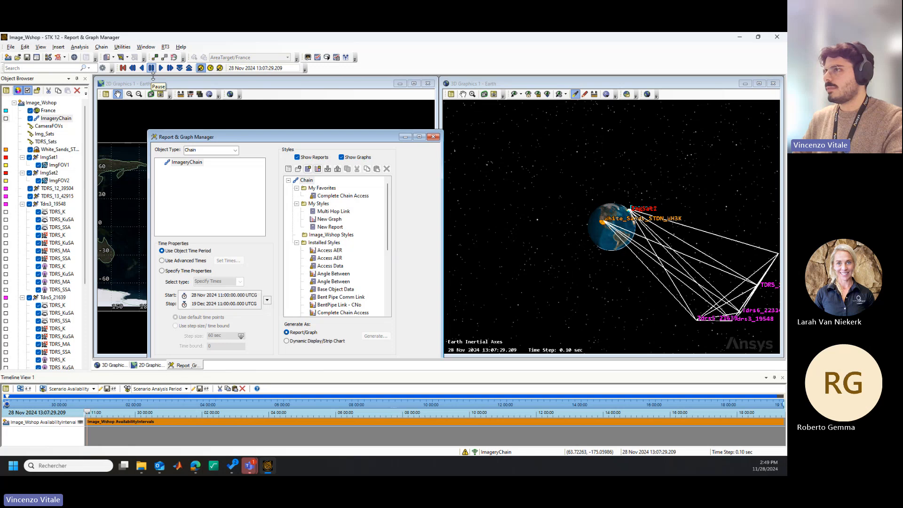
# - Close the report manager and examine the 3D chain links from France through the imaging satellite towards the TDRS satellites
pyautogui.moveTo(760, 349); pyautogui.dragTo(693, 304)
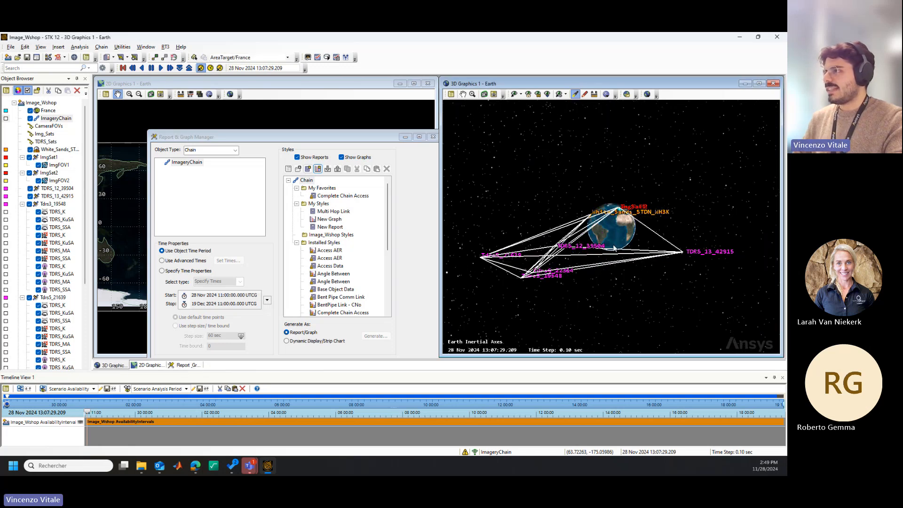
pyautogui.click(433, 137)
pyautogui.moveTo(599, 254)
pyautogui.mouseDown()
pyautogui.moveTo(560, 267)
pyautogui.moveTo(620, 236)
pyautogui.moveTo(583, 269)
pyautogui.moveTo(536, 274)
pyautogui.moveTo(599, 224)
pyautogui.moveTo(611, 257)
pyautogui.moveTo(600, 239)
pyautogui.mouseUp()
pyautogui.scroll(10, 605, 269)
pyautogui.scroll(4, 600, 238)
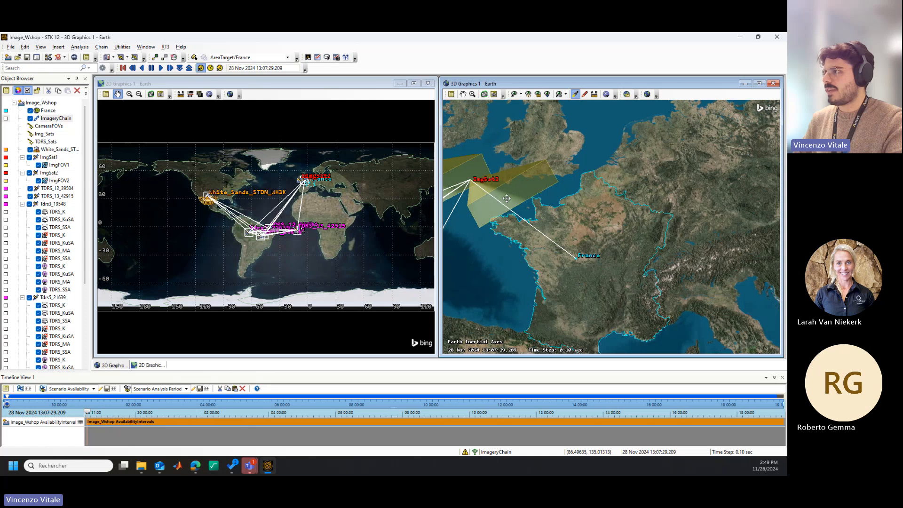
pyautogui.moveTo(510, 202); pyautogui.dragTo(573, 214)
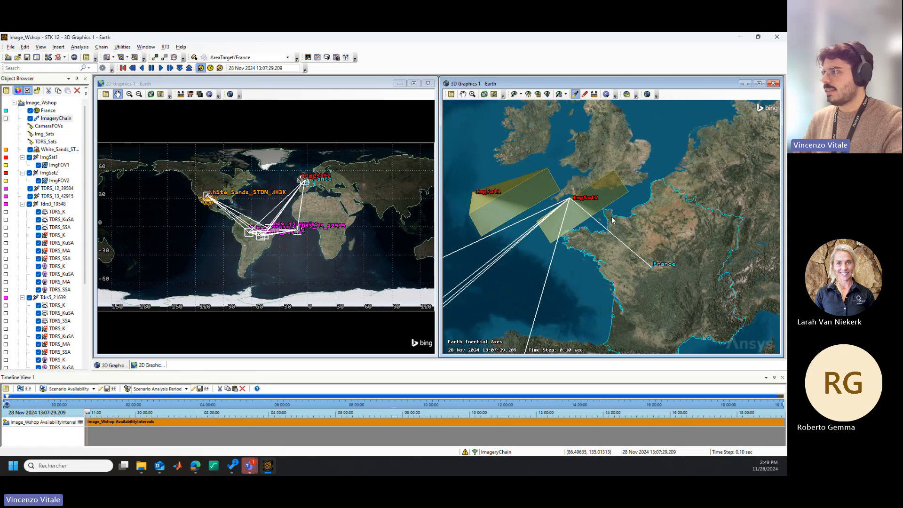
pyautogui.scroll(3, 563, 236)
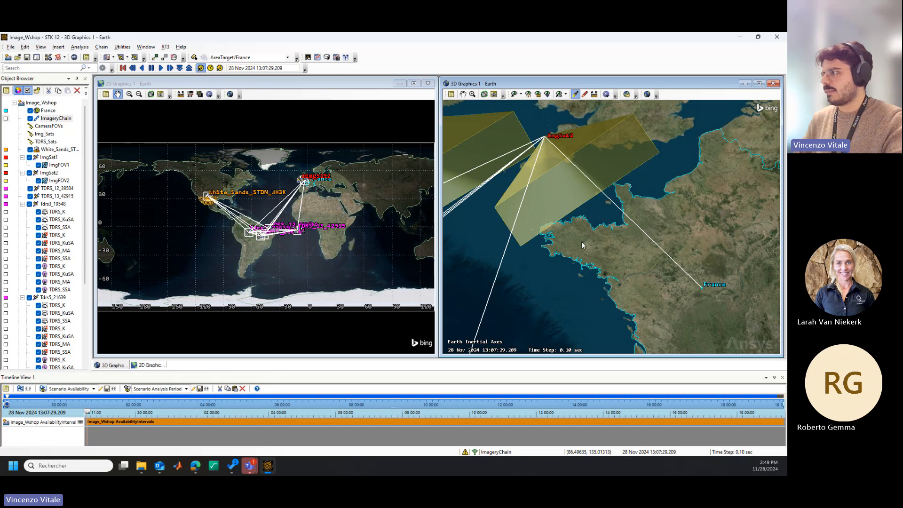
pyautogui.scroll(-5, 572, 230)
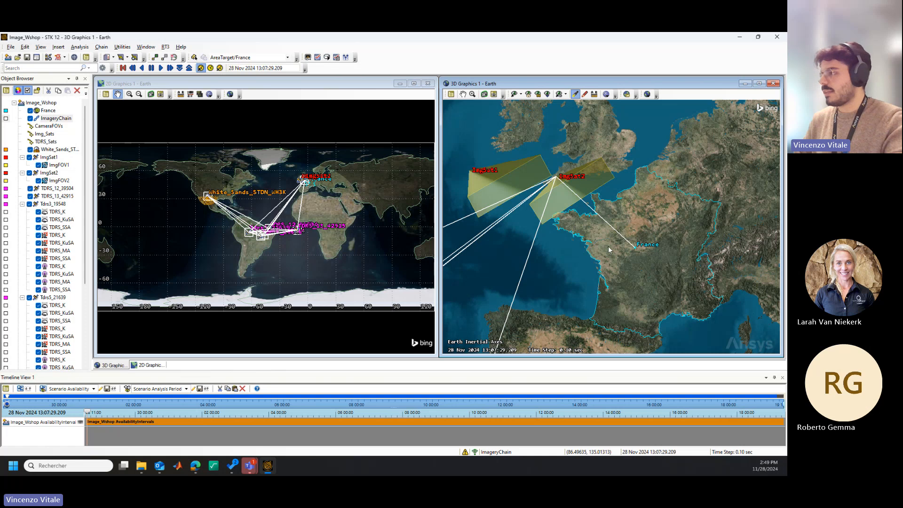
pyautogui.scroll(-5, 608, 247)
pyautogui.scroll(-8, 620, 226)
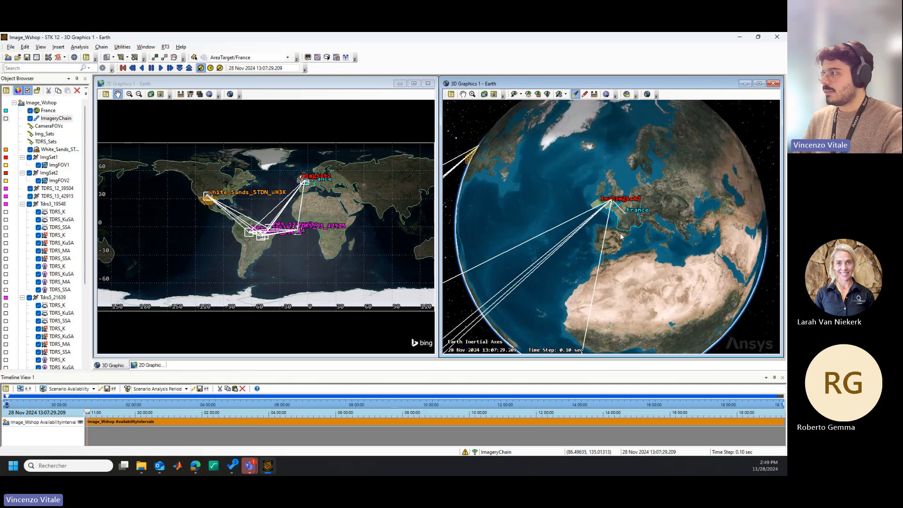
# - Examine the whole relay geometry in 3D, from the imaging satellites out to all the TDRS satellites and back to White Sands
pyautogui.moveTo(623, 230); pyautogui.dragTo(618, 287)
pyautogui.scroll(-5, 639, 249)
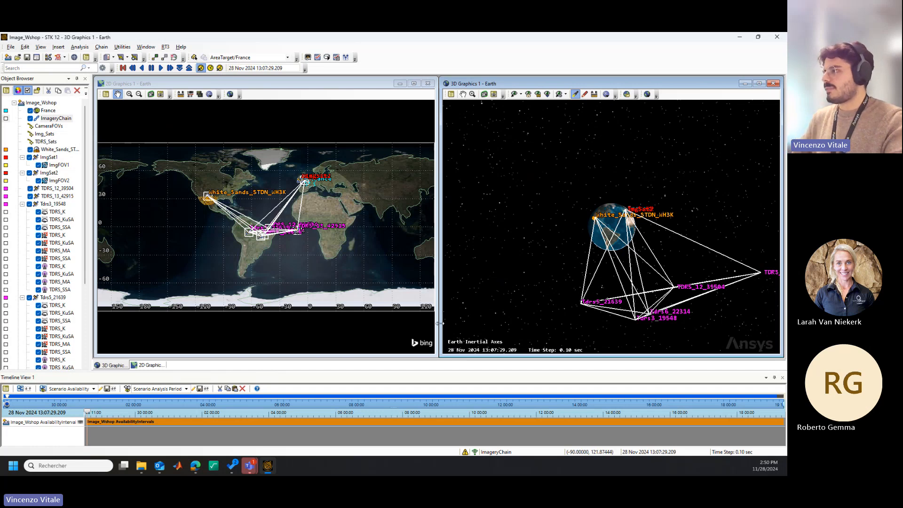
pyautogui.moveTo(635, 298); pyautogui.dragTo(604, 301)
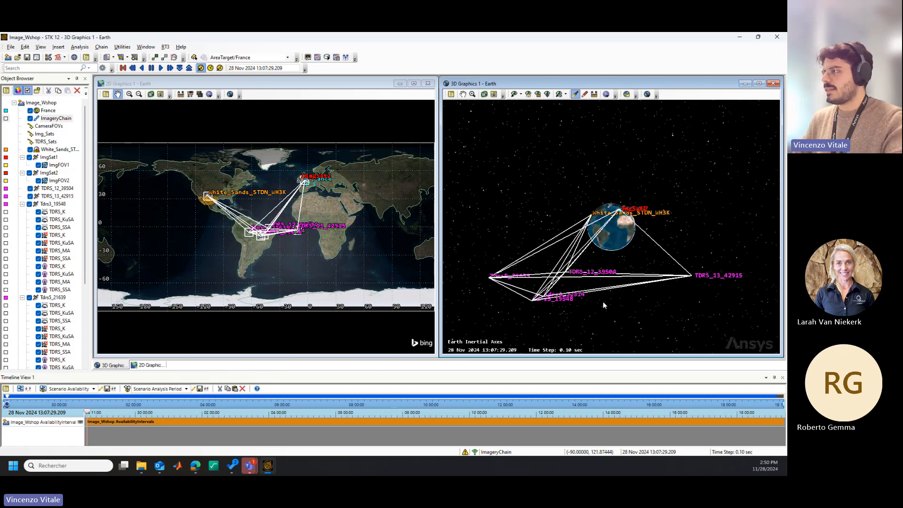
pyautogui.scroll(2, 604, 305)
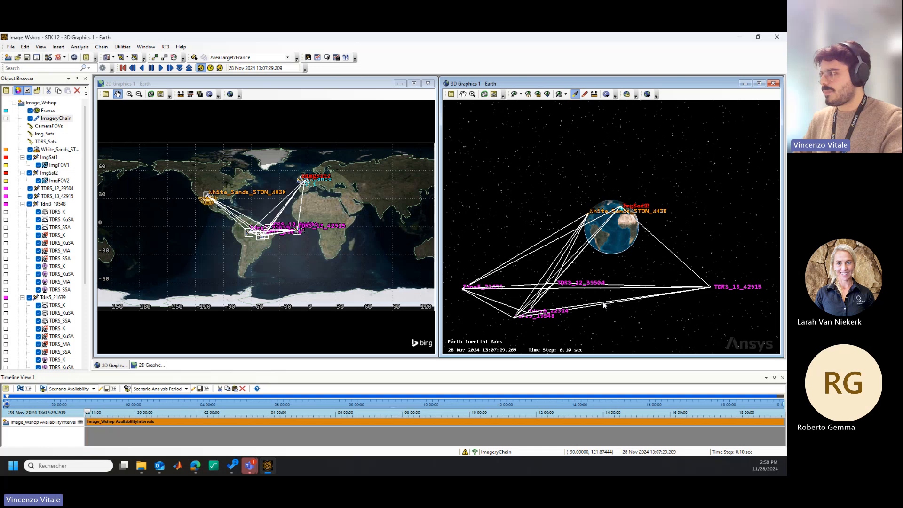
pyautogui.moveTo(604, 305); pyautogui.dragTo(605, 299)
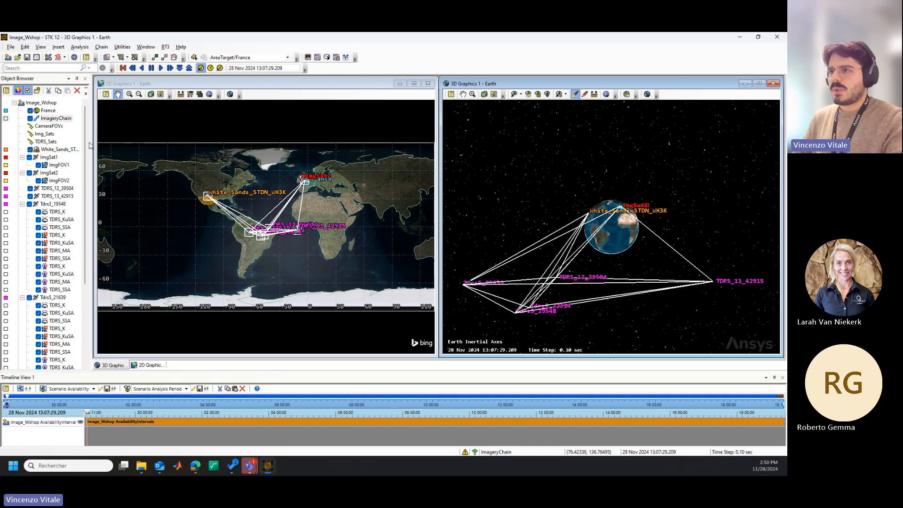
# - Generate the installed Individual Strand Access report for ImageryChain and place its window clear for reading
pyautogui.rightClick(56, 119)
pyautogui.click(102, 153)
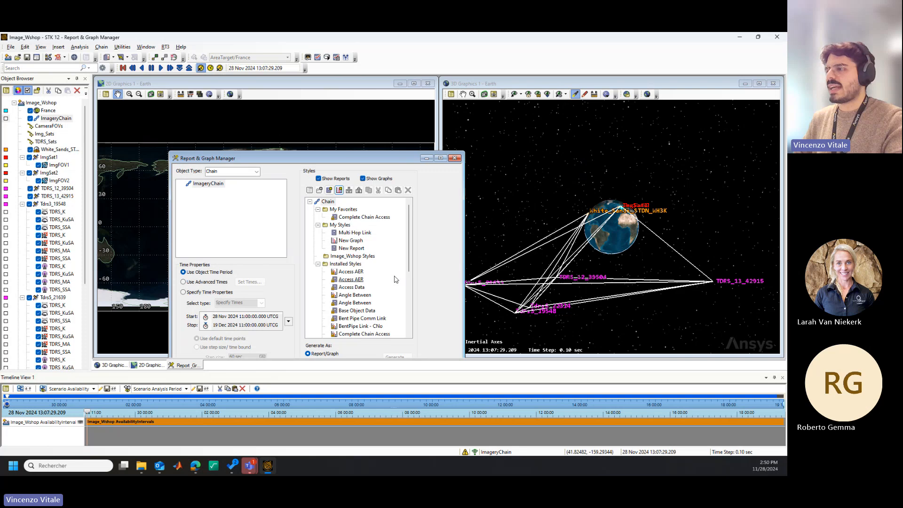
pyautogui.scroll(-4, 395, 279)
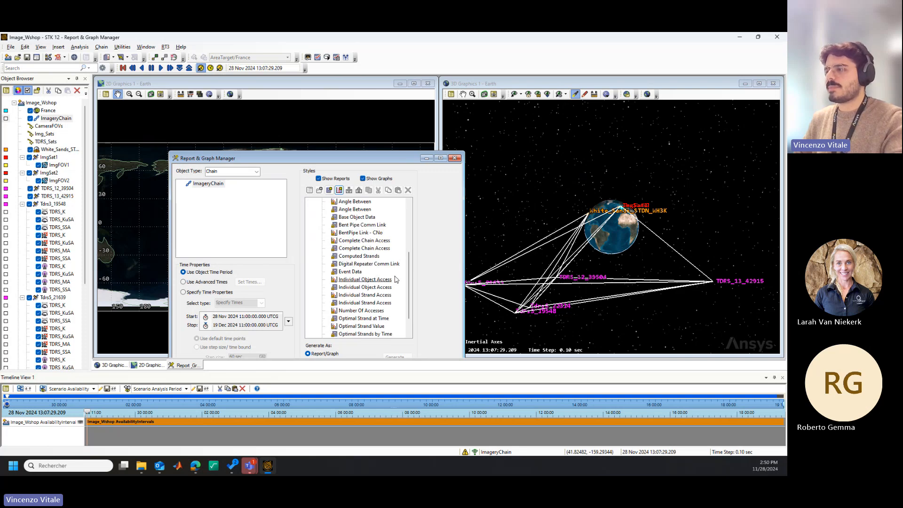
pyautogui.click(378, 303)
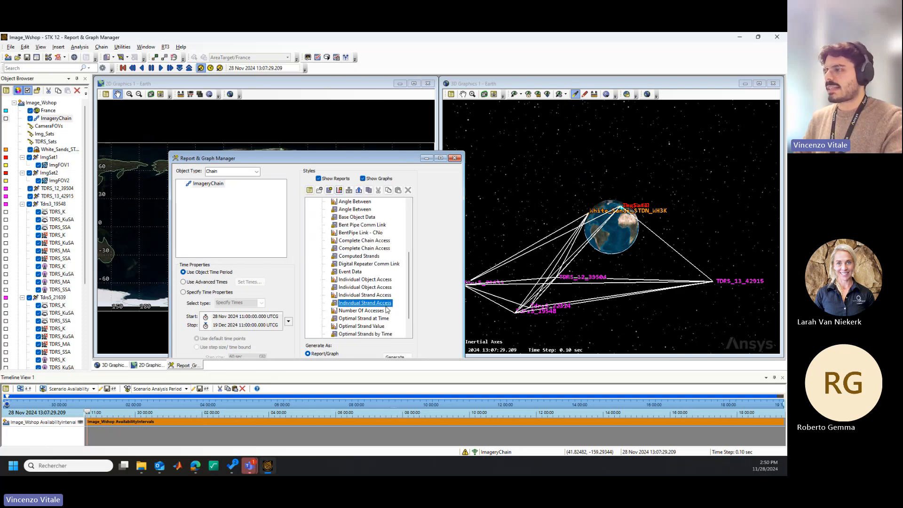
pyautogui.doubleClick(386, 305)
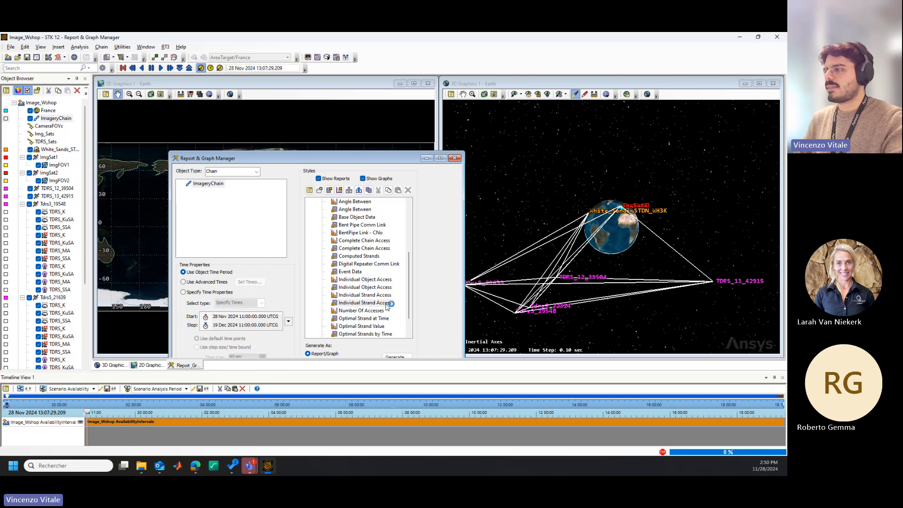
pyautogui.scroll(-8, 387, 301)
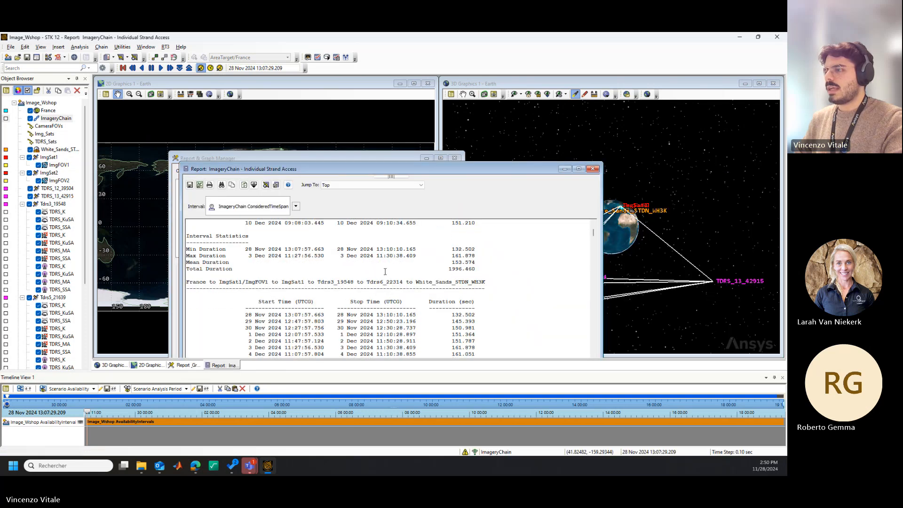
pyautogui.moveTo(385, 168); pyautogui.dragTo(371, 100)
# - Review the route and access intervals of the individual strands through ImgSat1 and ImgSat2, and close the report and report manager
pyautogui.scroll(-2, 284, 255)
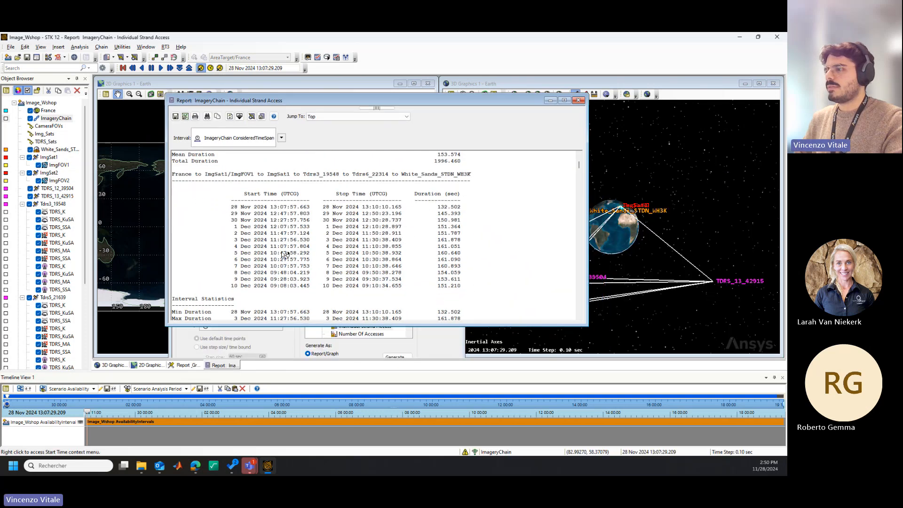
pyautogui.scroll(1, 285, 254)
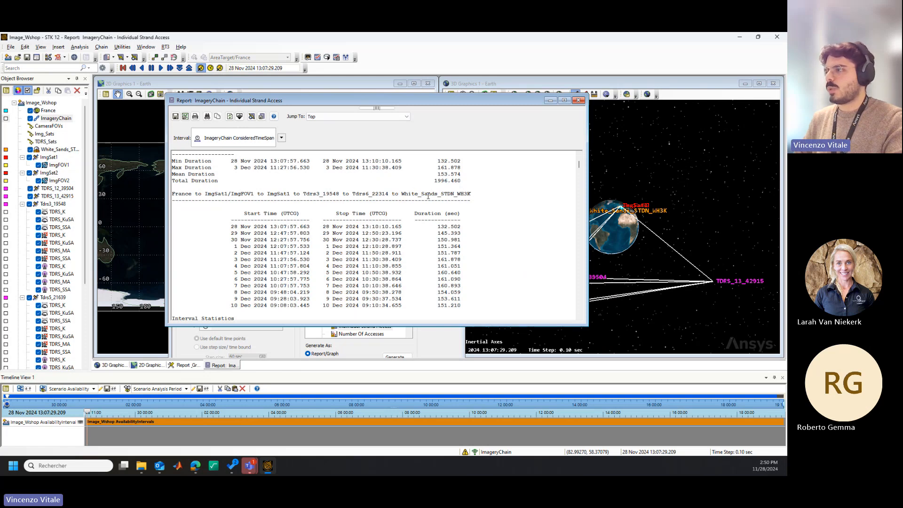
pyautogui.scroll(-2, 428, 196)
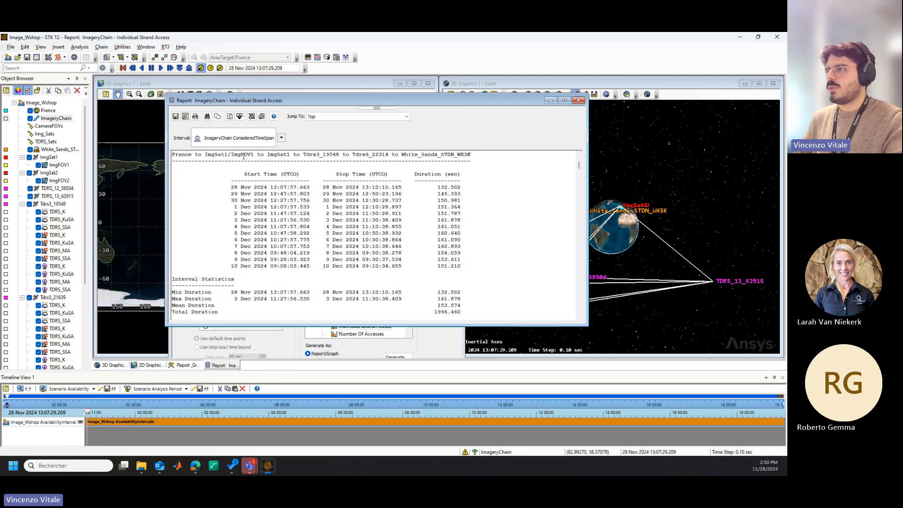
pyautogui.moveTo(290, 155); pyautogui.dragTo(387, 156)
pyautogui.click(188, 161)
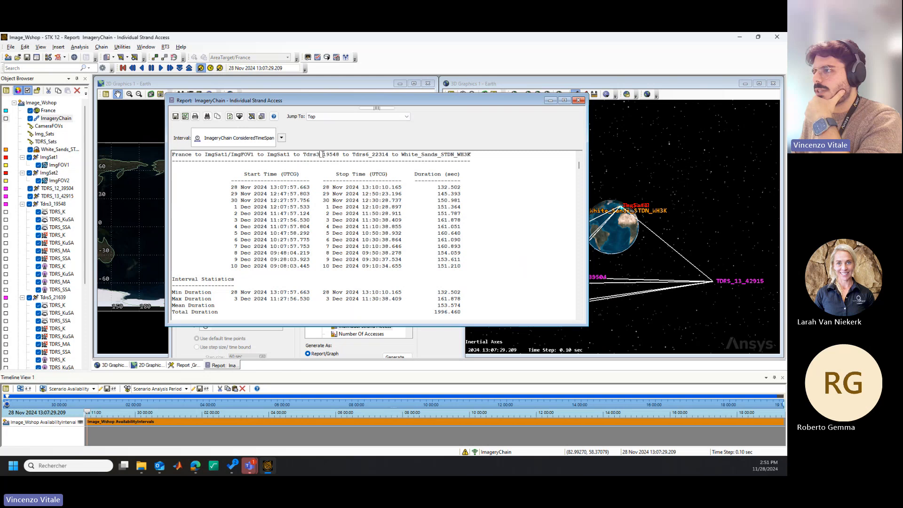
pyautogui.moveTo(304, 154); pyautogui.dragTo(322, 154)
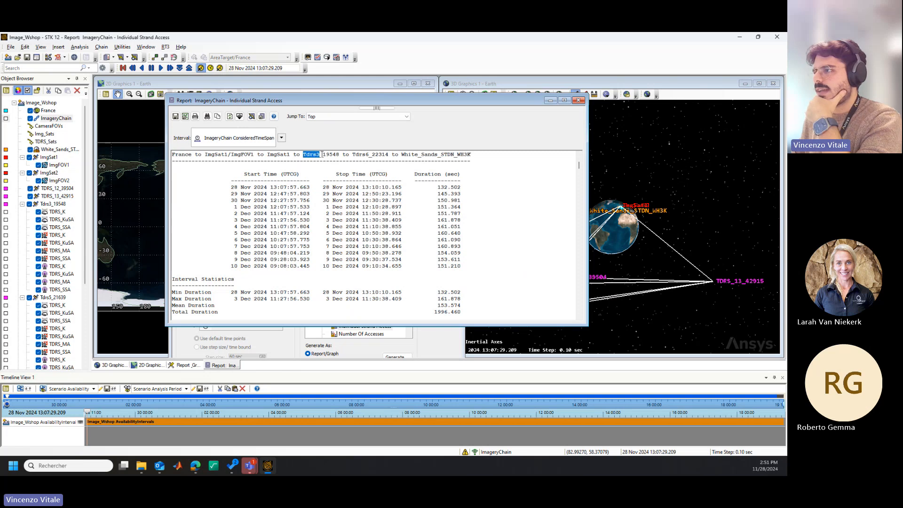
pyautogui.click(359, 155)
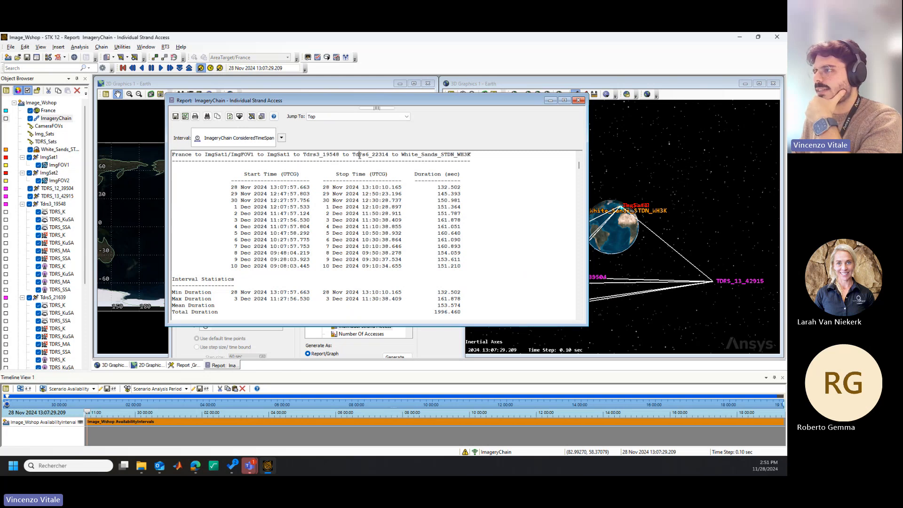
pyautogui.scroll(-5, 362, 286)
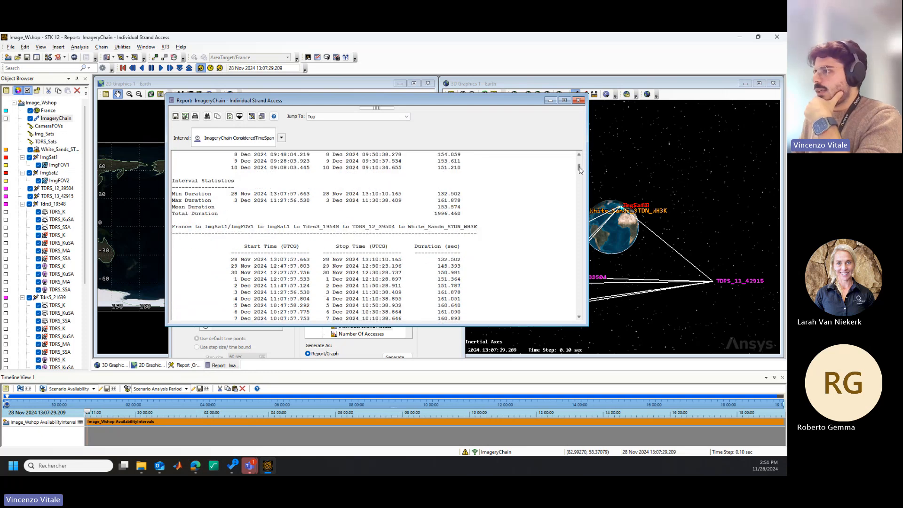
pyautogui.moveTo(580, 170); pyautogui.dragTo(574, 221)
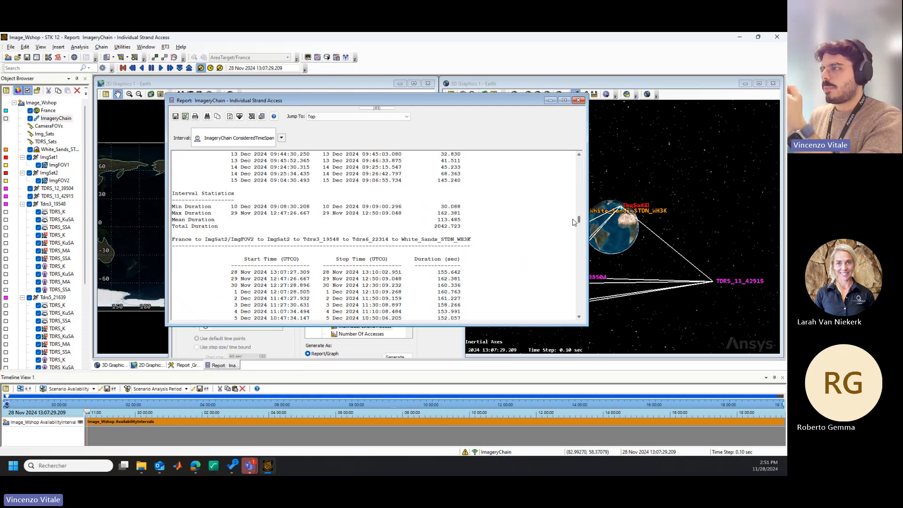
pyautogui.click(578, 100)
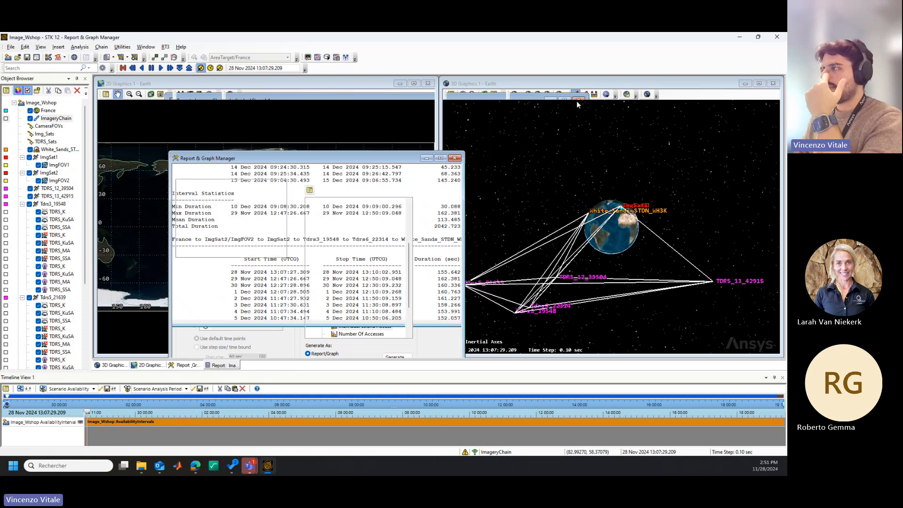
pyautogui.click(454, 157)
# - Enable optimal strand computation for ImageryChain using the Distance metric with Min strand comparison and 1 strand to store, and apply it
pyautogui.moveTo(480, 184); pyautogui.dragTo(557, 245)
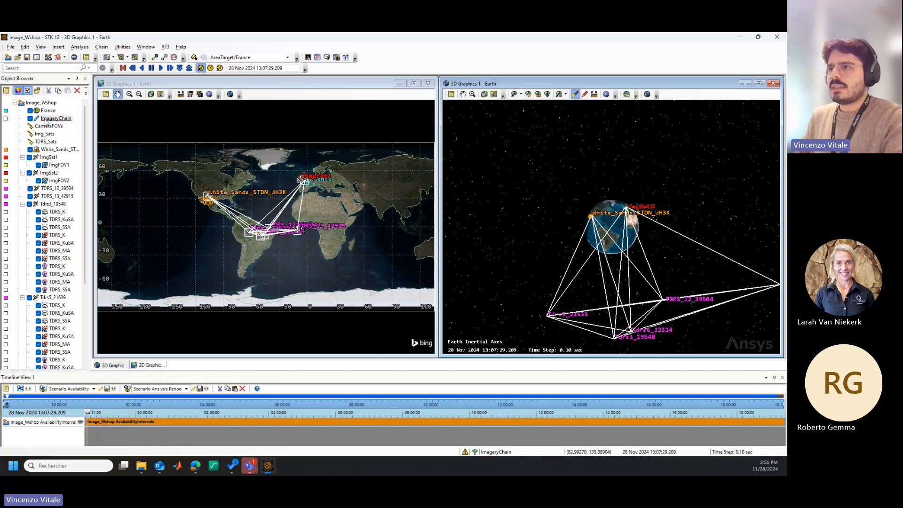
pyautogui.doubleClick(46, 120)
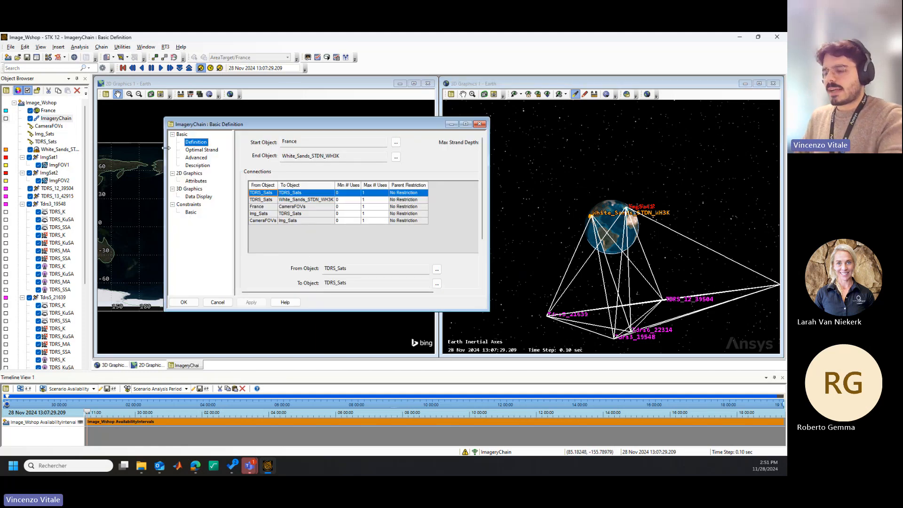
pyautogui.click(205, 150)
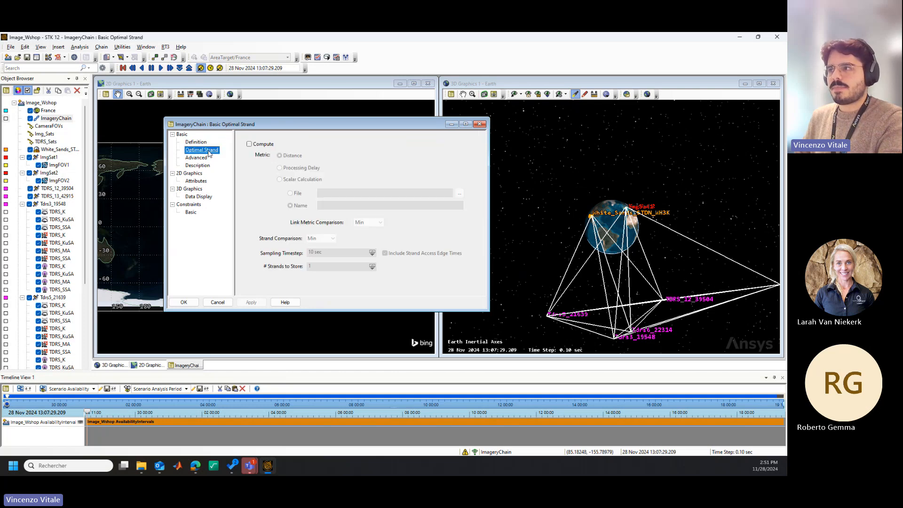
pyautogui.click(250, 145)
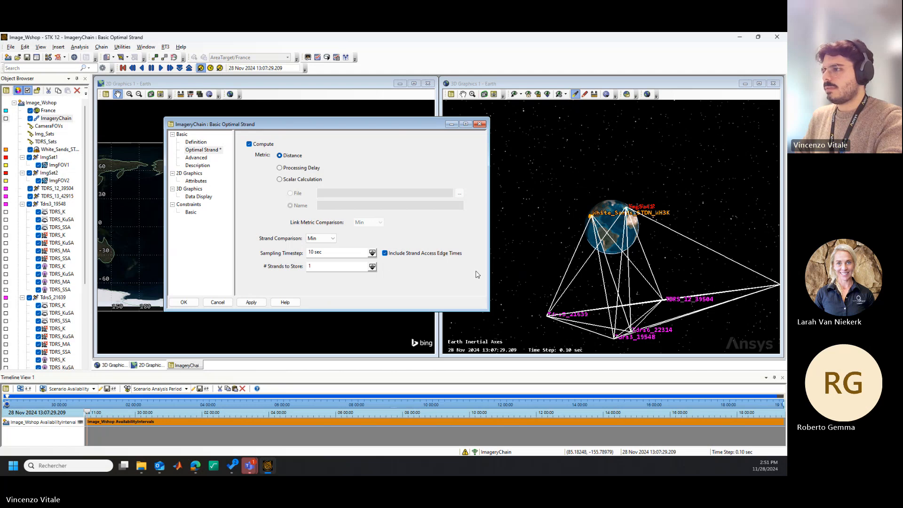
pyautogui.moveTo(489, 310); pyautogui.dragTo(541, 325)
pyautogui.click(322, 265)
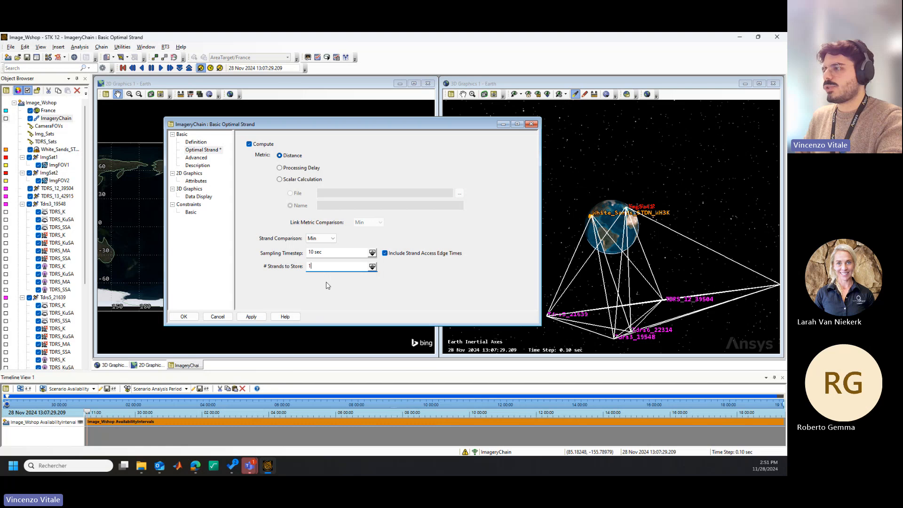
pyautogui.click(252, 318)
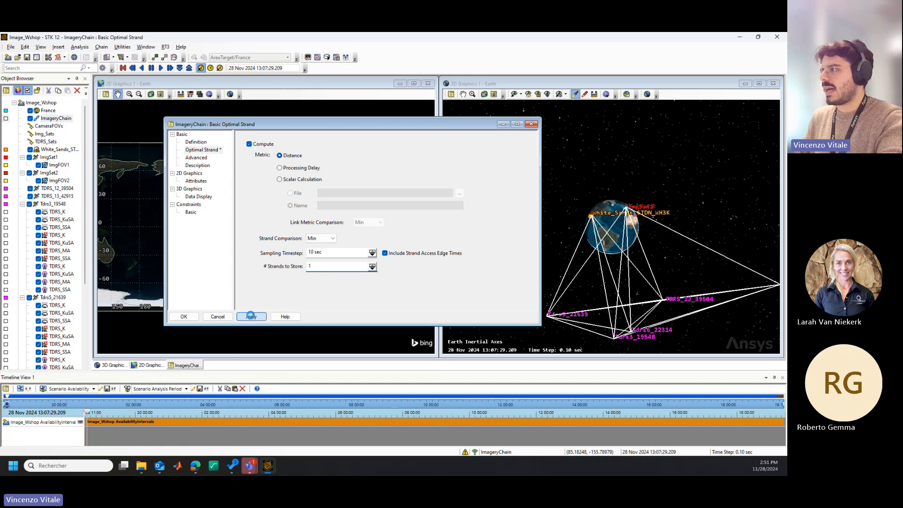
# - Examine the highlighted optimal strand in 3D, from the imaging satellite through the TDRS satellite to White Sands
pyautogui.moveTo(623, 296); pyautogui.dragTo(669, 221)
pyautogui.scroll(6, 630, 176)
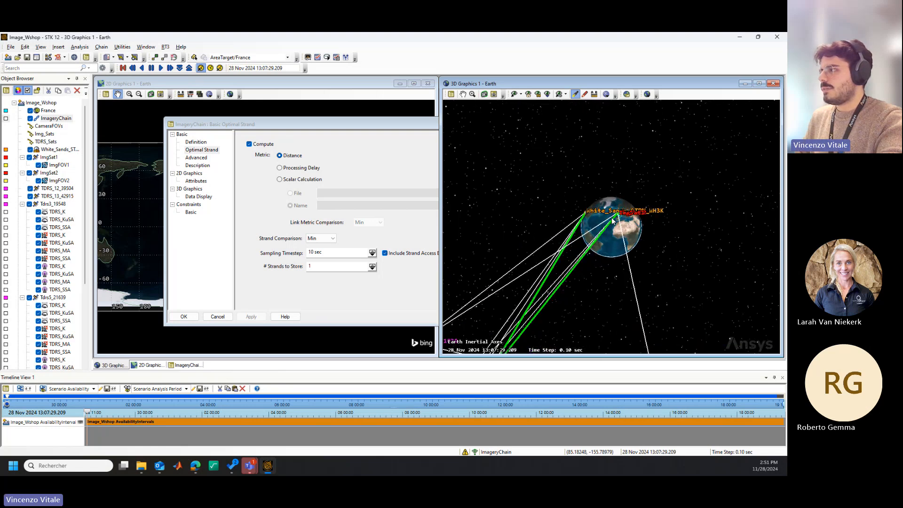
pyautogui.scroll(5, 632, 176)
pyautogui.moveTo(637, 178); pyautogui.dragTo(611, 220)
pyautogui.scroll(-10, 651, 208)
pyautogui.moveTo(555, 224); pyautogui.dragTo(582, 215)
pyautogui.click(369, 168)
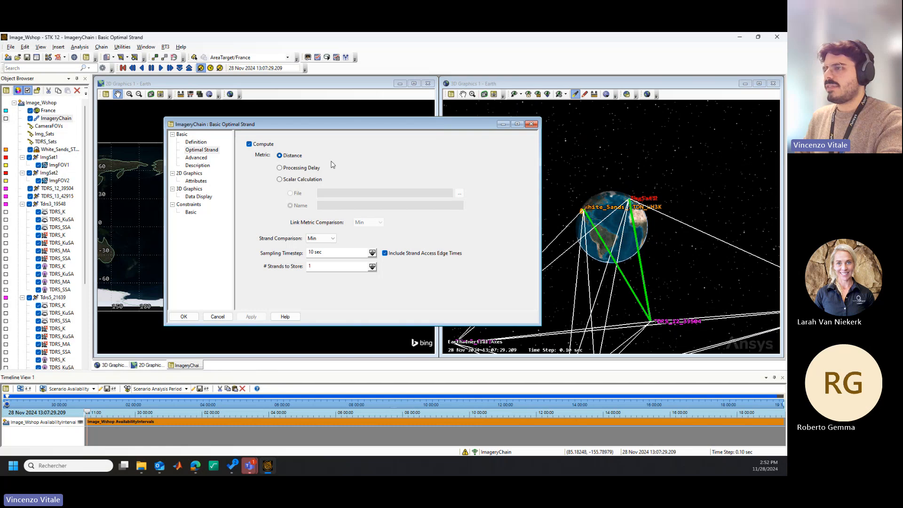
# - Generate the installed Optimal Strand at Time report for ImageryChain
pyautogui.rightClick(63, 118)
pyautogui.click(94, 151)
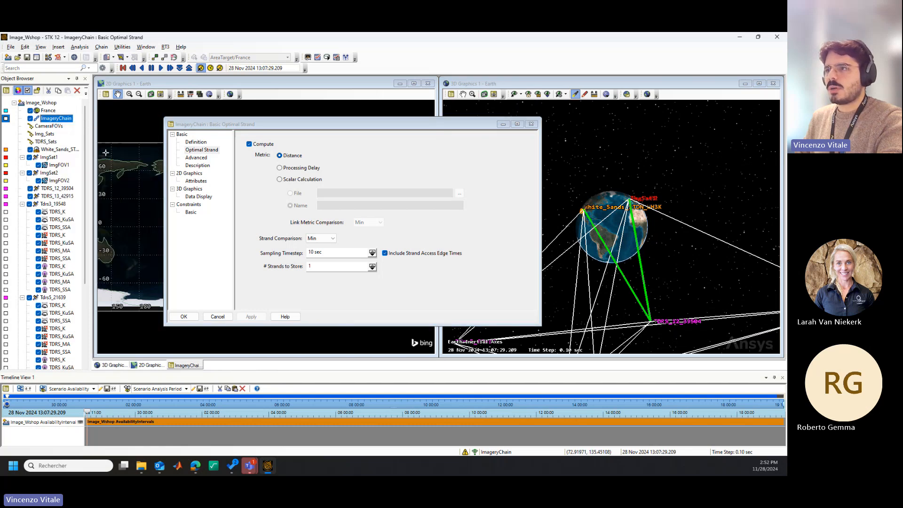
pyautogui.scroll(-10, 323, 249)
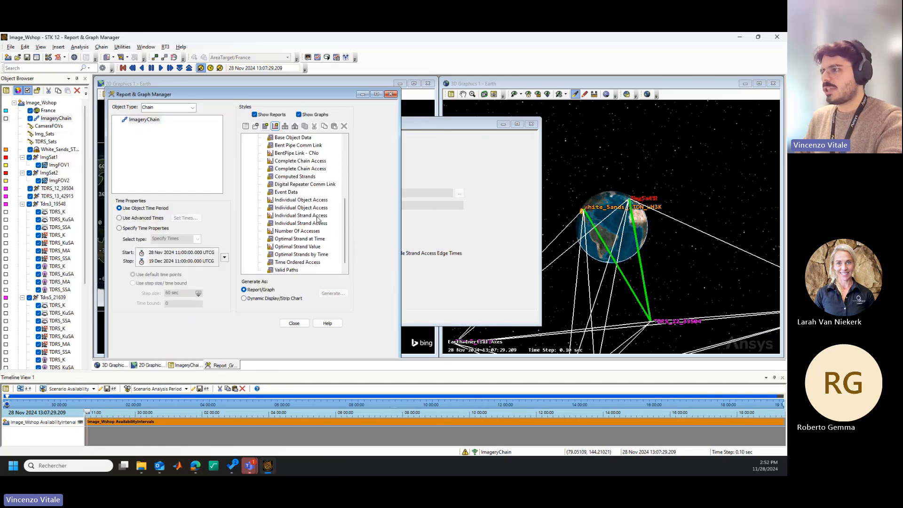
pyautogui.click(324, 239)
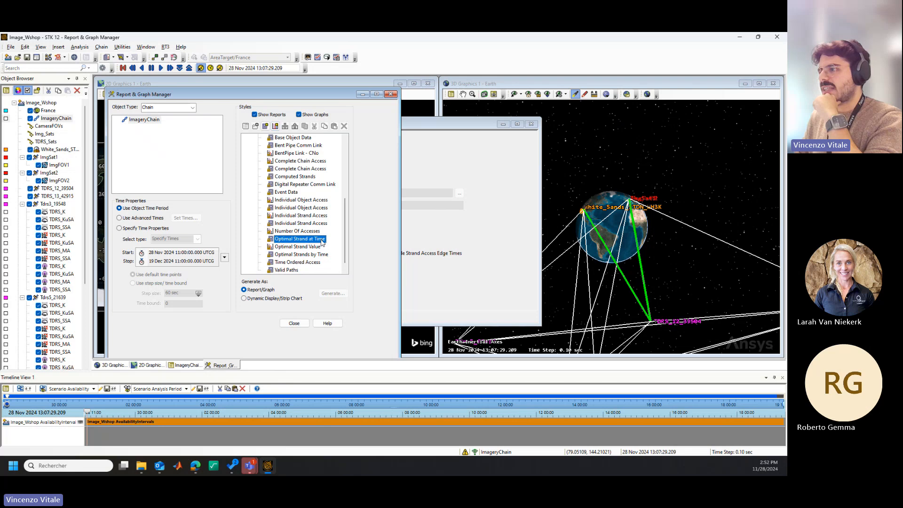
pyautogui.doubleClick(325, 239)
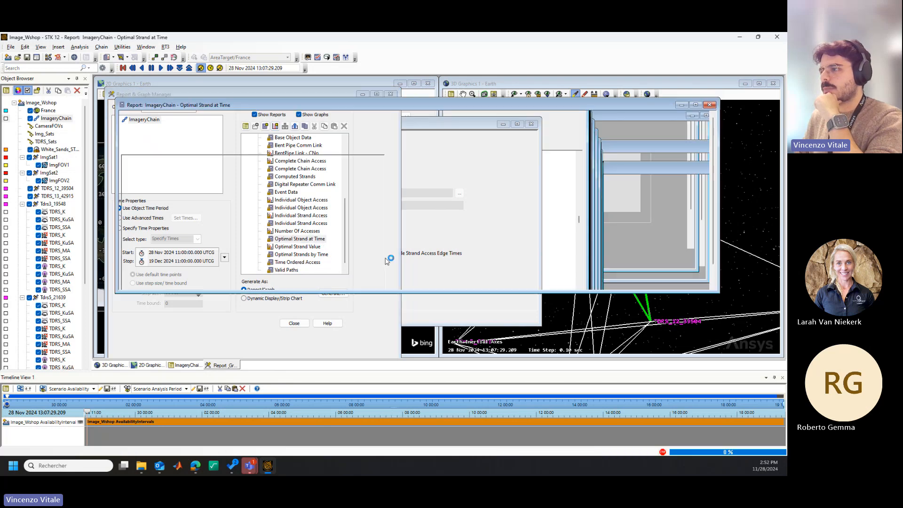
# - Review the distance and strand name listed for each time in the optimal strand report, and close the report and report manager
pyautogui.scroll(-3, 242, 232)
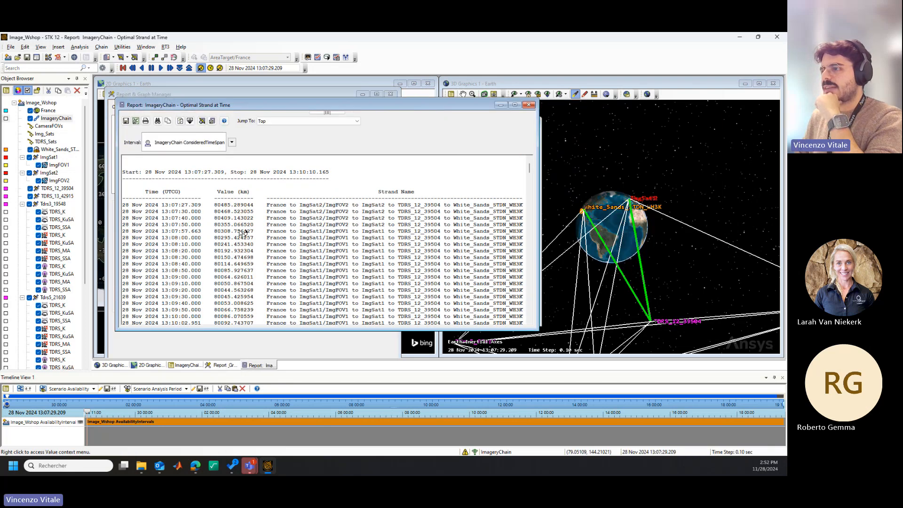
pyautogui.scroll(1, 263, 226)
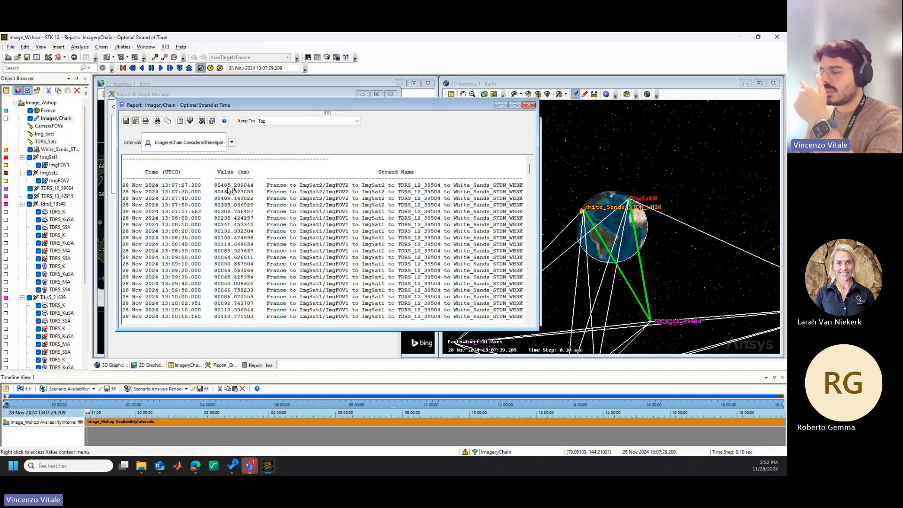
pyautogui.scroll(2, 228, 203)
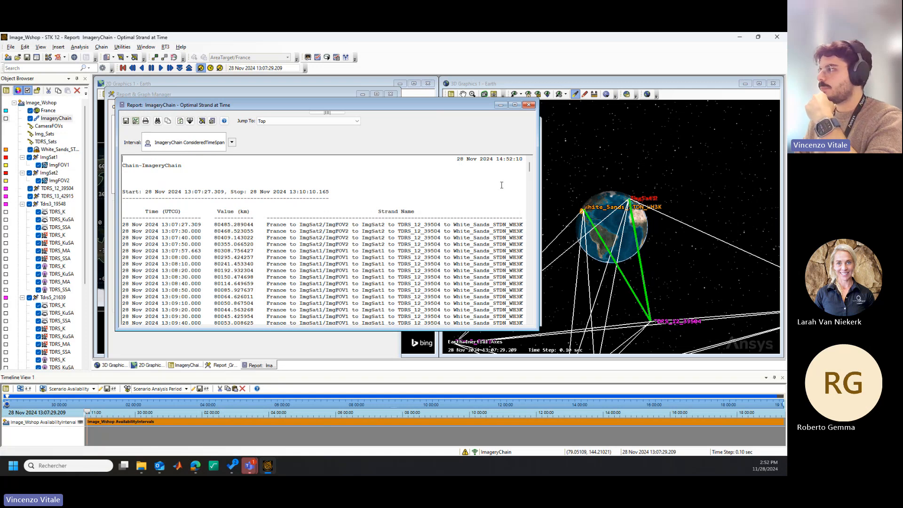
pyautogui.click(529, 105)
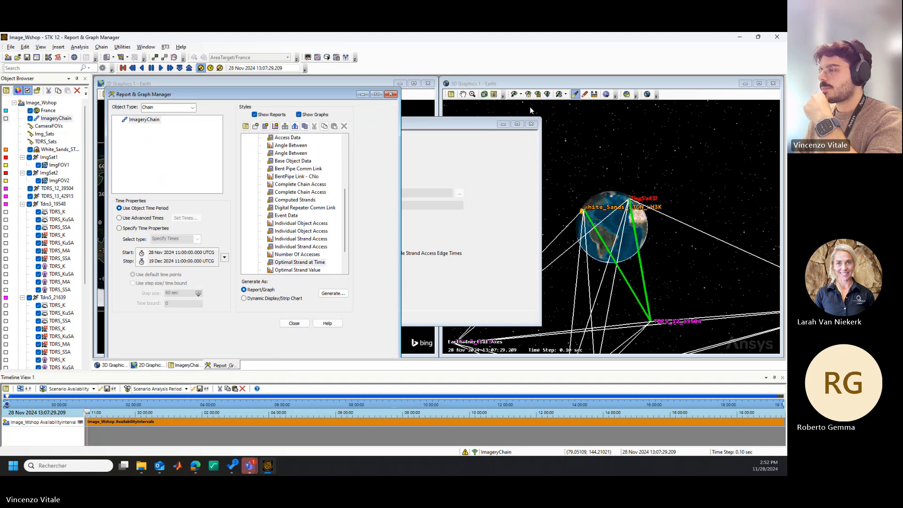
pyautogui.click(394, 94)
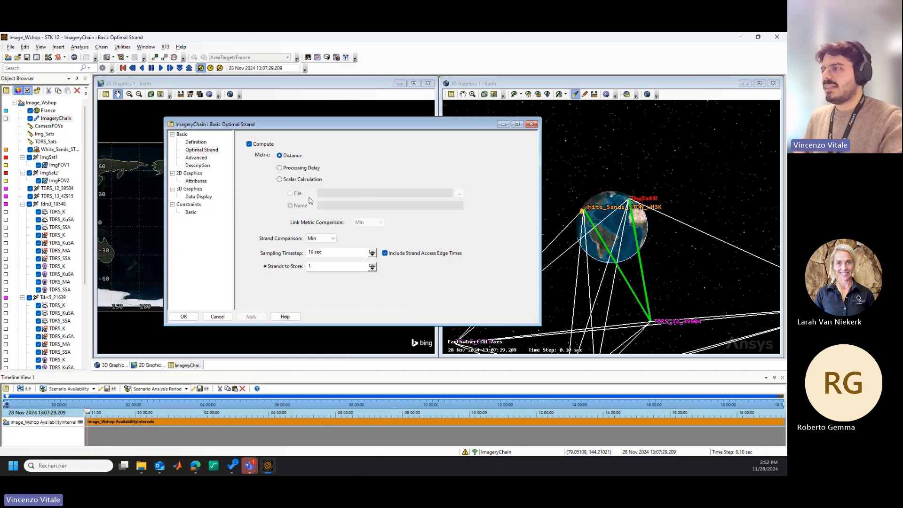
# - Try the Processing Delay and Scalar Calculation metrics for ImageryChain's optimal strand, applying Processing Delay
pyautogui.click(304, 168)
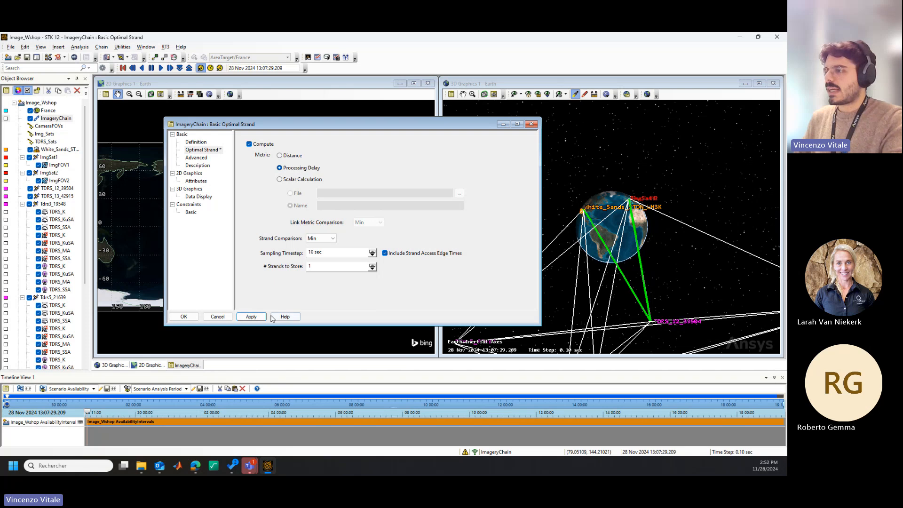
pyautogui.click(254, 316)
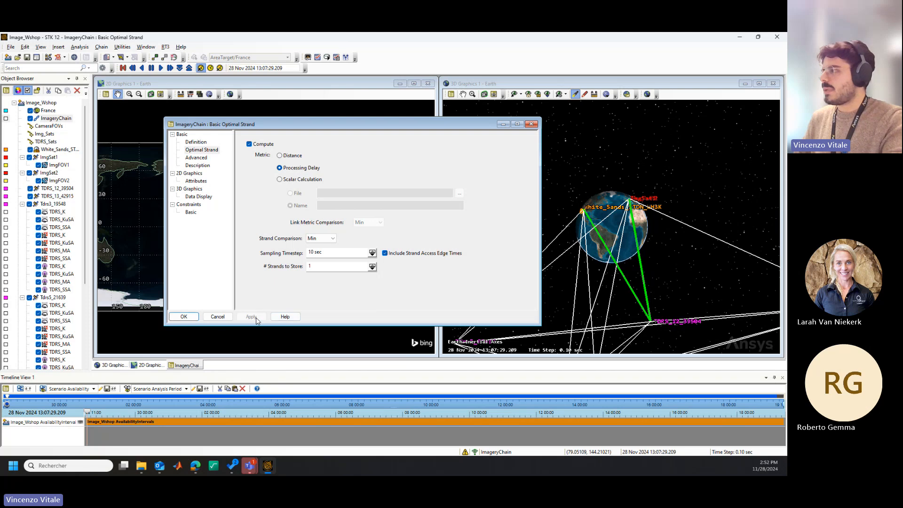
pyautogui.click(287, 179)
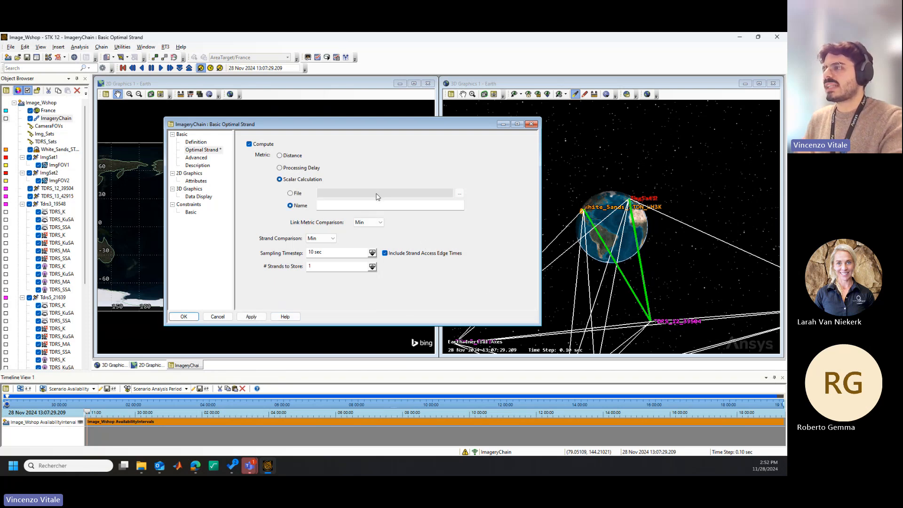
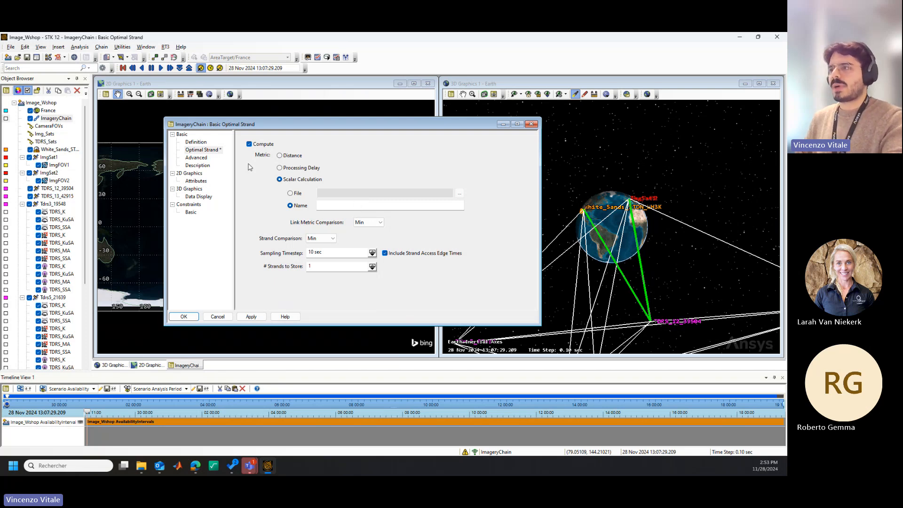
# - Set ImageryChain's optimal strand metric to Distance, apply it, and accept the chain's properties
pyautogui.click(287, 156)
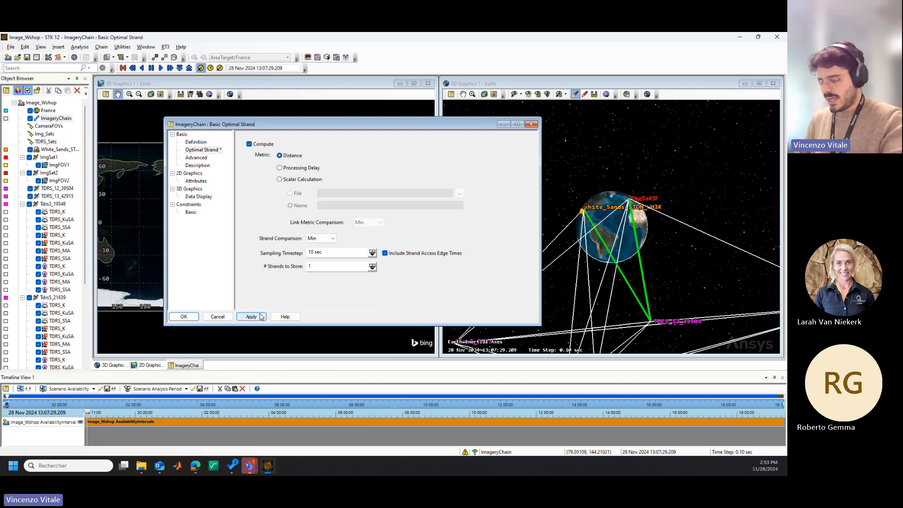
pyautogui.click(260, 316)
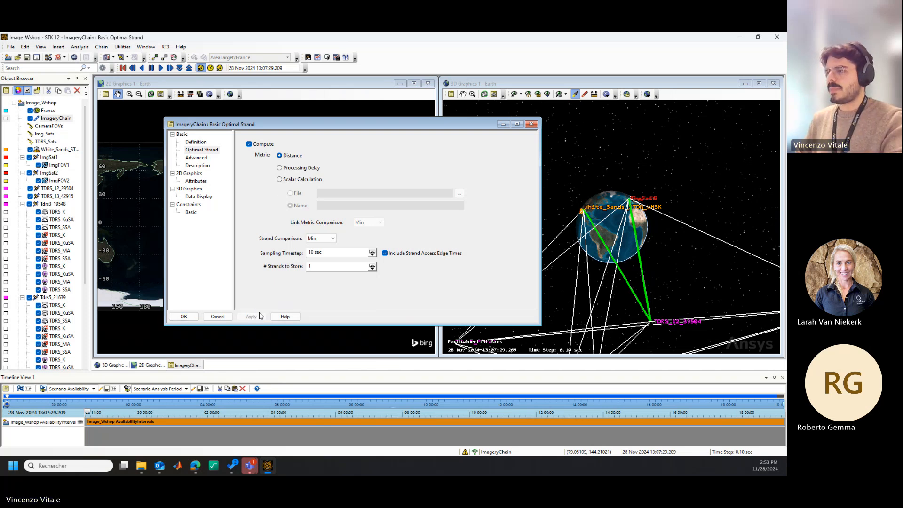
pyautogui.click(184, 317)
# - Hide ImageryChain in the 2D and 3D graphics, with the 3D view centred on France and the imaging satellites
pyautogui.moveTo(522, 263); pyautogui.dragTo(605, 280)
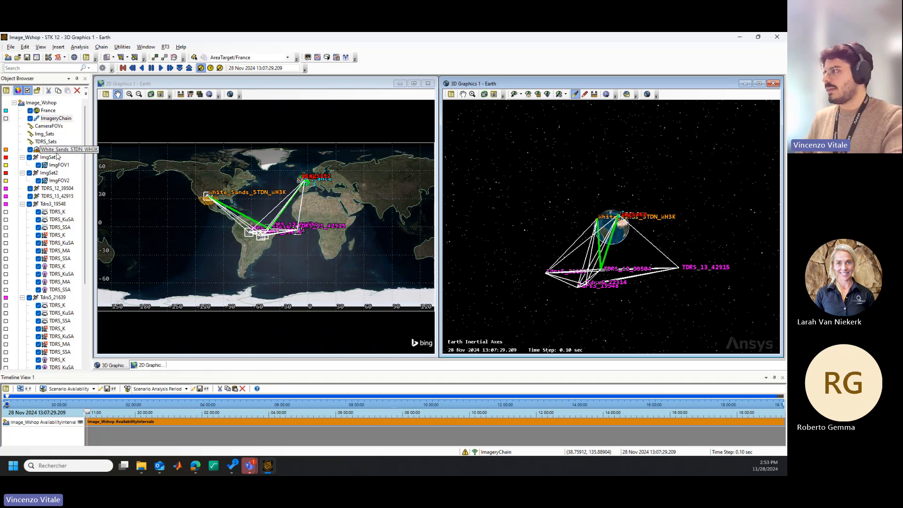
pyautogui.scroll(5, 655, 228)
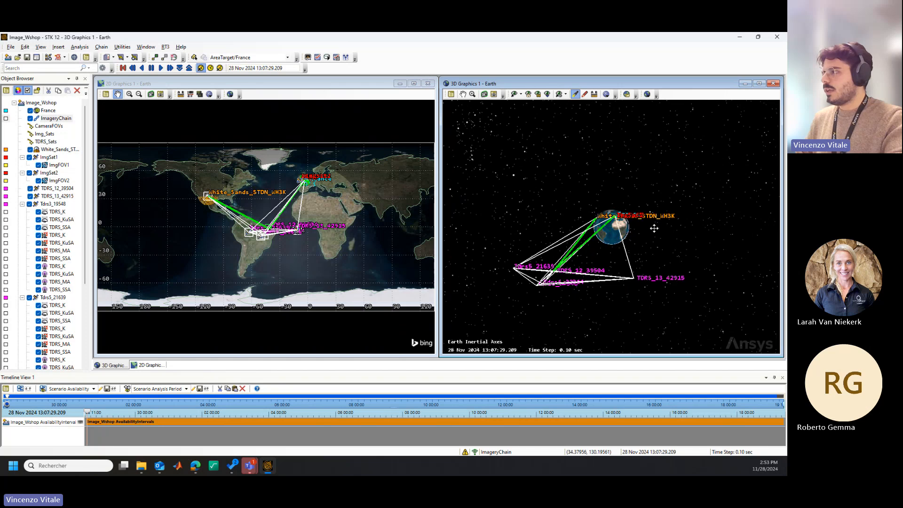
pyautogui.scroll(10, 630, 230)
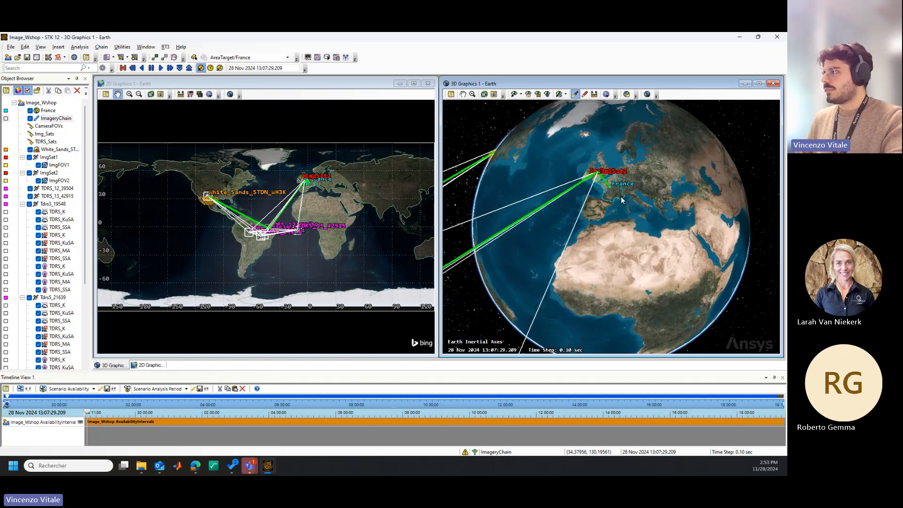
pyautogui.scroll(5, 612, 221)
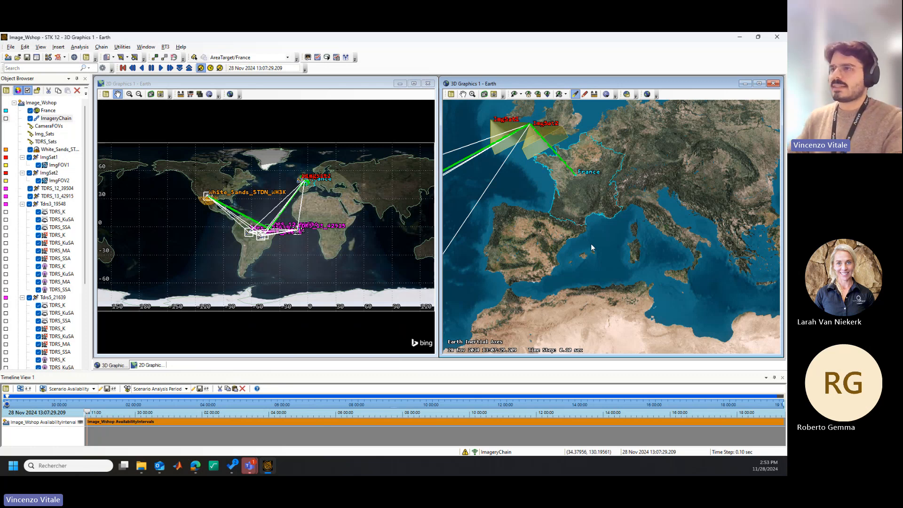
pyautogui.click(31, 119)
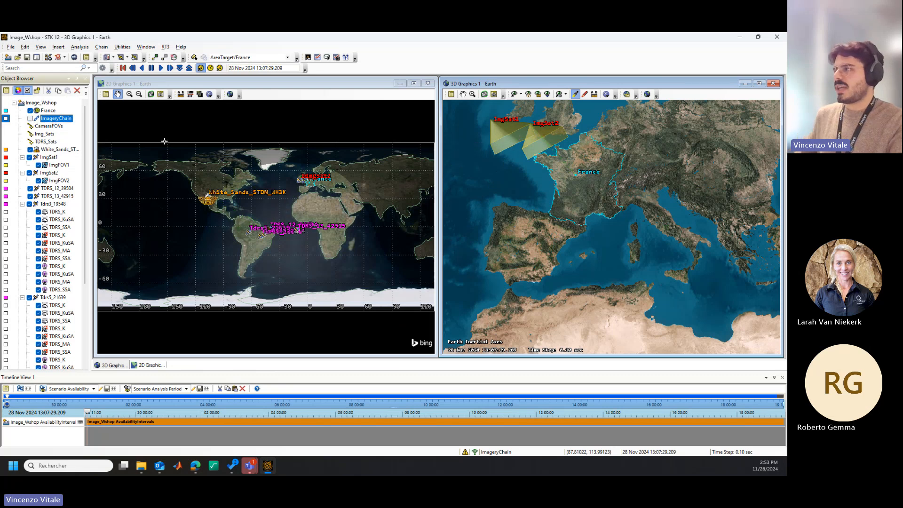
pyautogui.moveTo(483, 187); pyautogui.dragTo(532, 212)
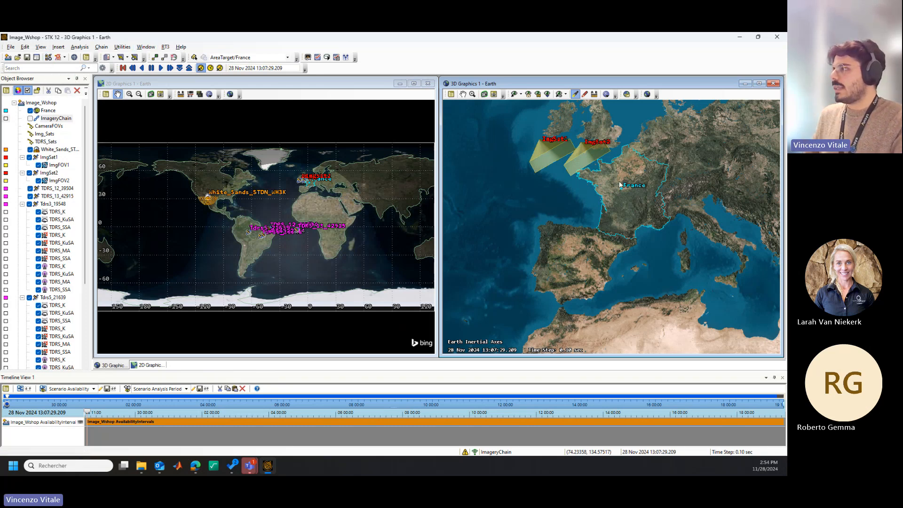
pyautogui.moveTo(621, 183); pyautogui.dragTo(620, 218)
# - Save the scenario as Image_Wshop.sc in the Image_Wshop folder, continuing despite the duplicate sub-object names
pyautogui.click(27, 57)
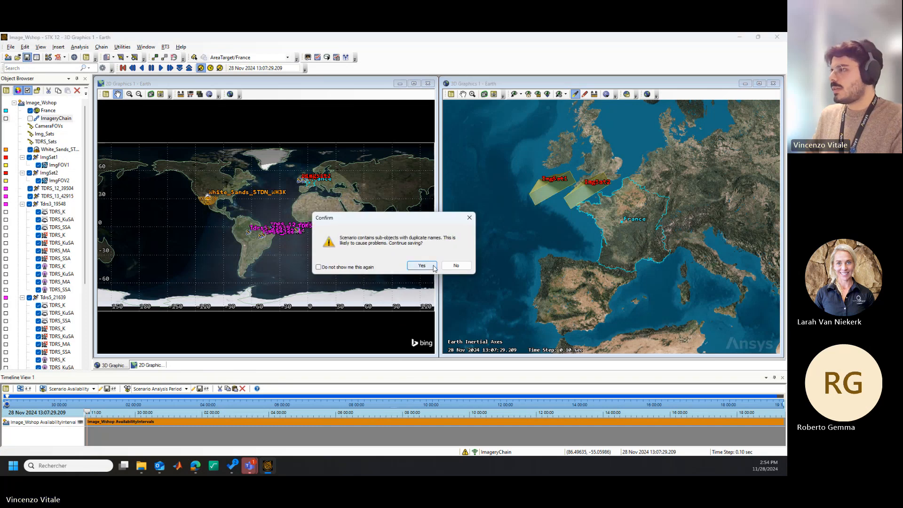
pyautogui.click(433, 266)
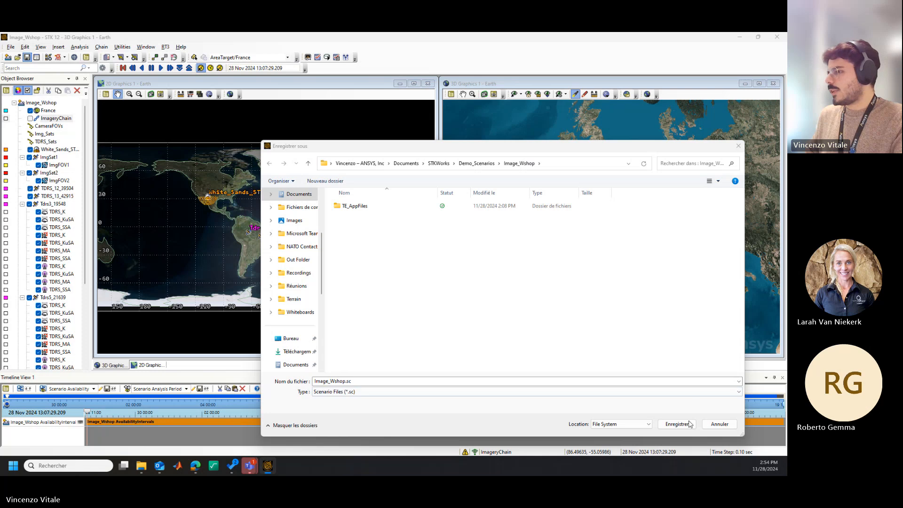
pyautogui.click(690, 424)
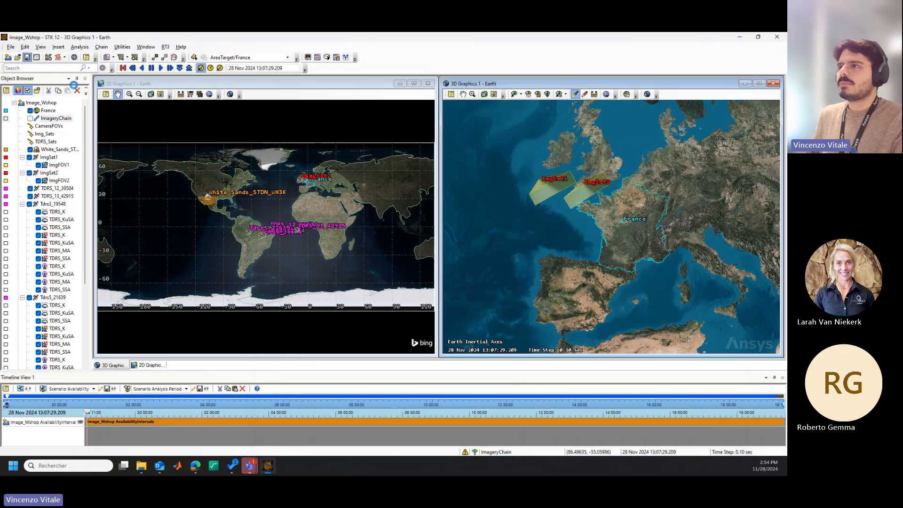
# - Insert a default Coverage Definition object into the scenario and close the object insertion dialog
pyautogui.click(49, 59)
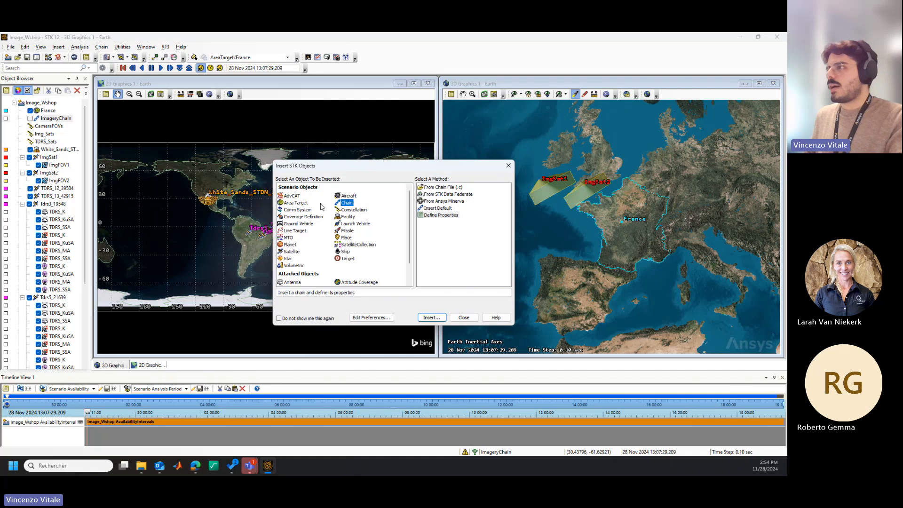
pyautogui.moveTo(323, 169); pyautogui.dragTo(326, 172)
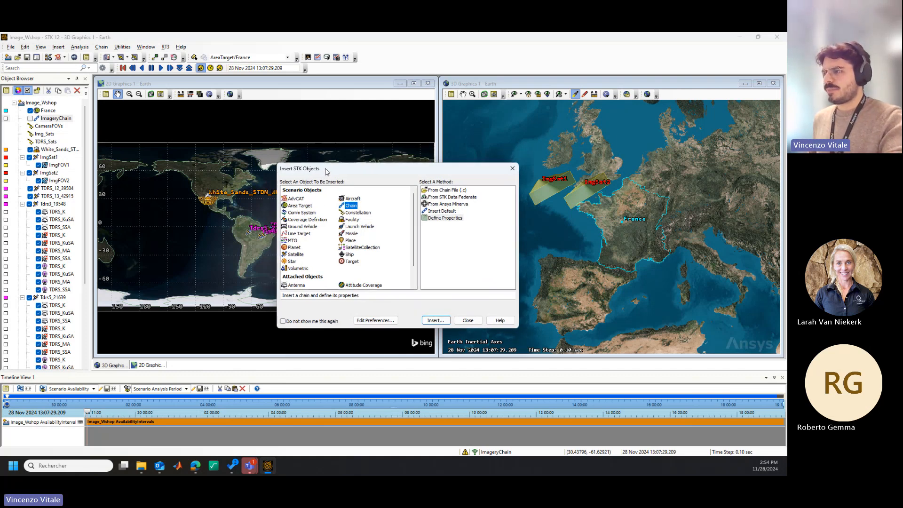
pyautogui.click(322, 221)
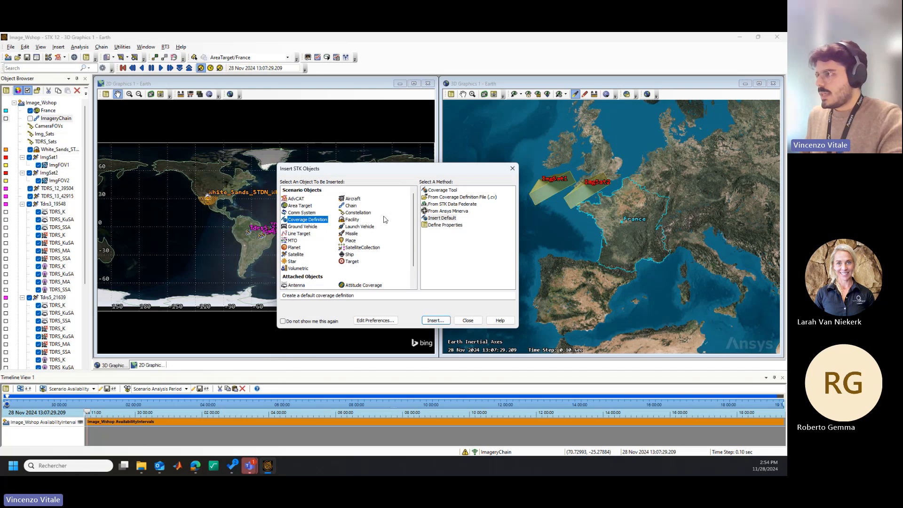
pyautogui.click(441, 218)
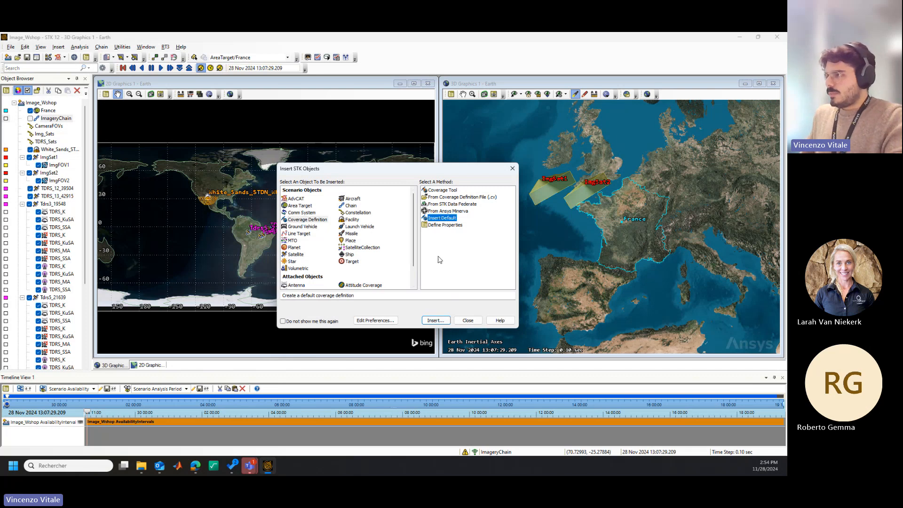
pyautogui.click(436, 320)
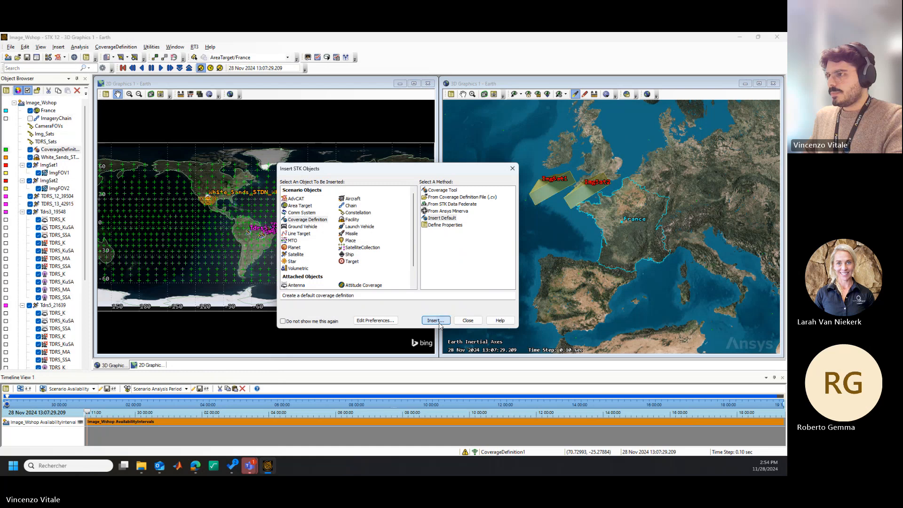
pyautogui.click(466, 321)
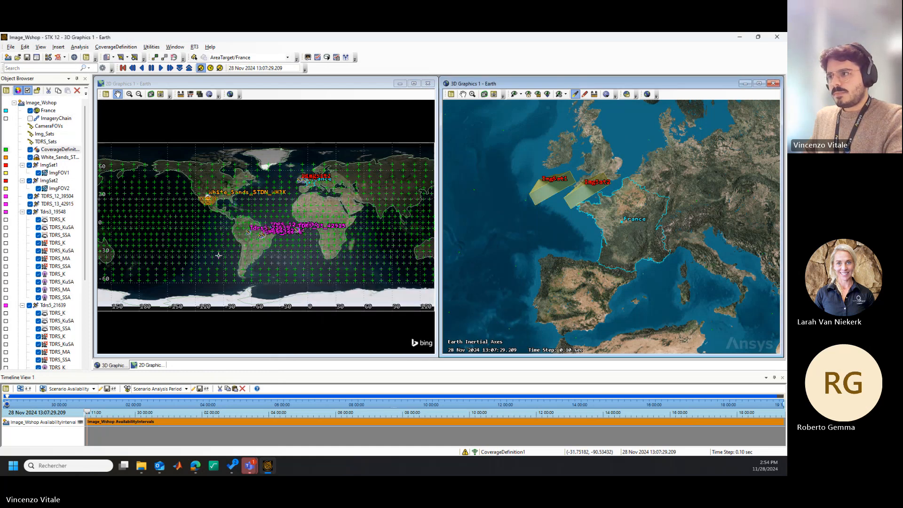
# - Rename the new coverage definition as CovDefImg
pyautogui.click(60, 149)
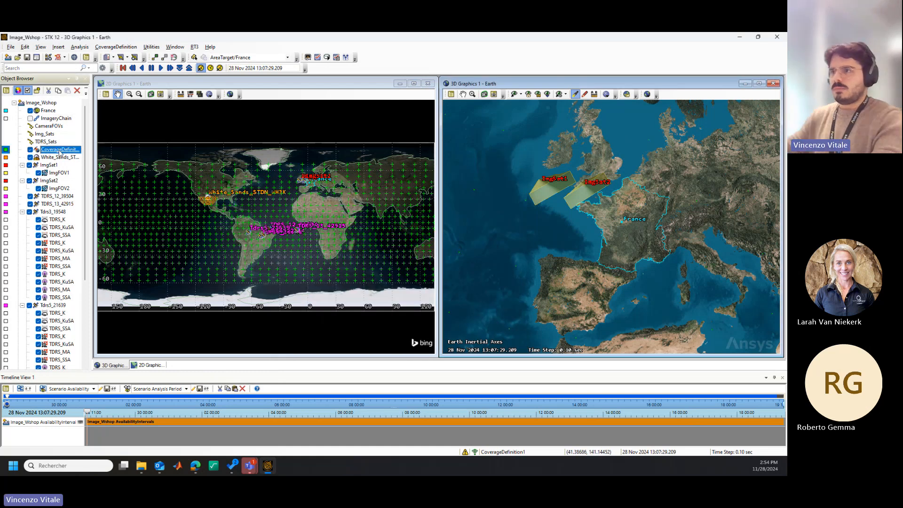
pyautogui.click(59, 150)
pyautogui.write('Cov')
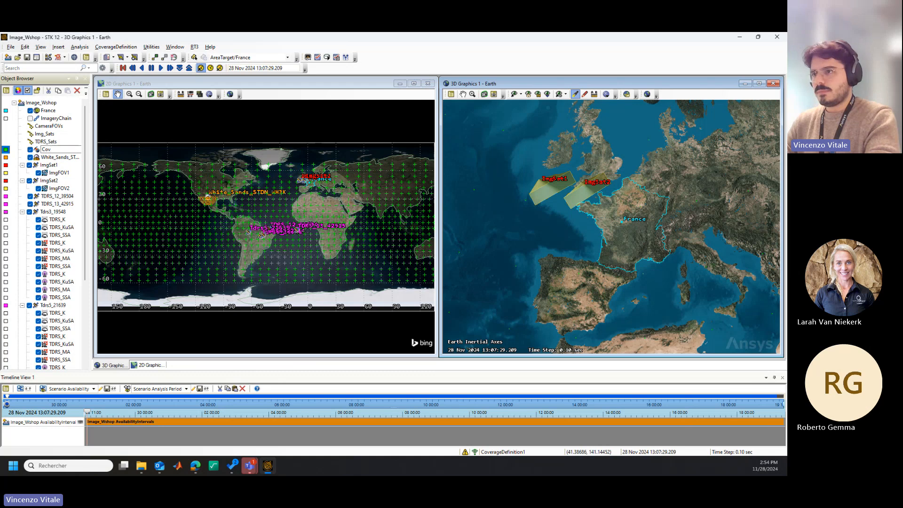
pyautogui.write('DefImg')
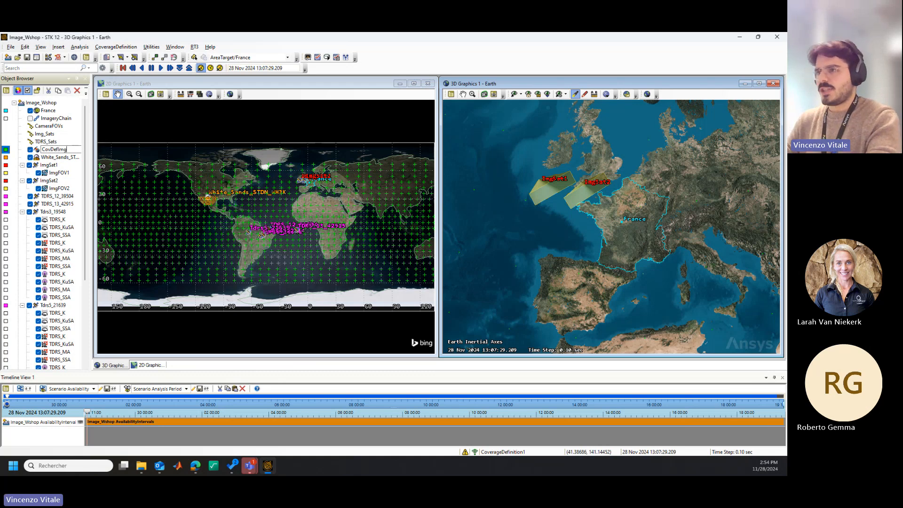
pyautogui.press('Return')
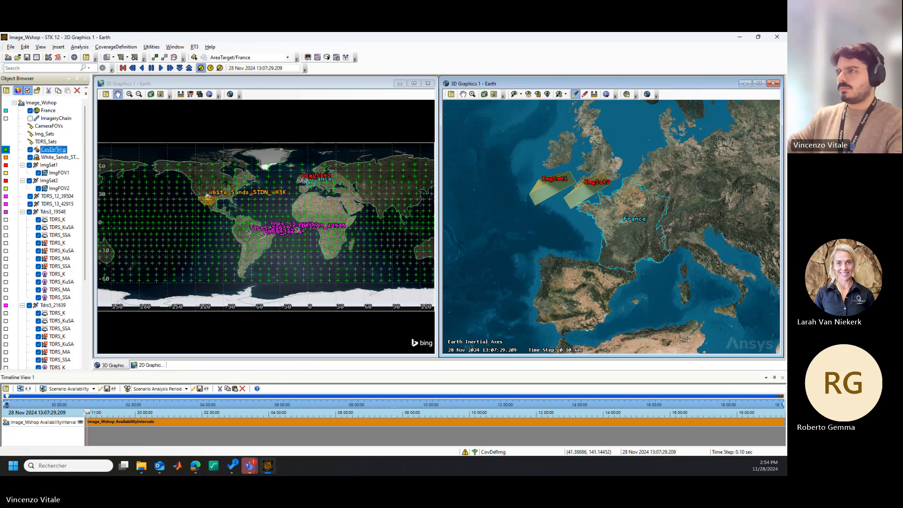
# - Open CovDefImg's grid properties, enlarge the window, and apply Global as the grid area of interest type
pyautogui.doubleClick(54, 149)
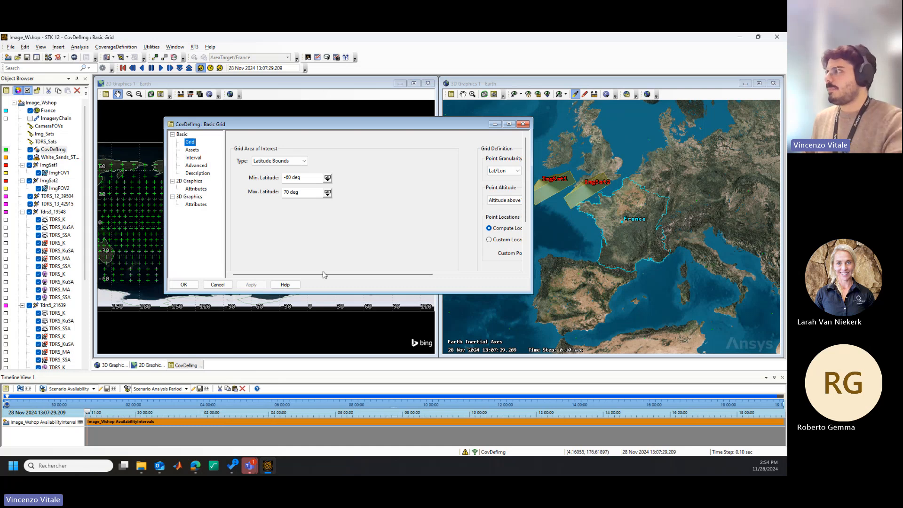
pyautogui.moveTo(532, 292); pyautogui.dragTo(617, 327)
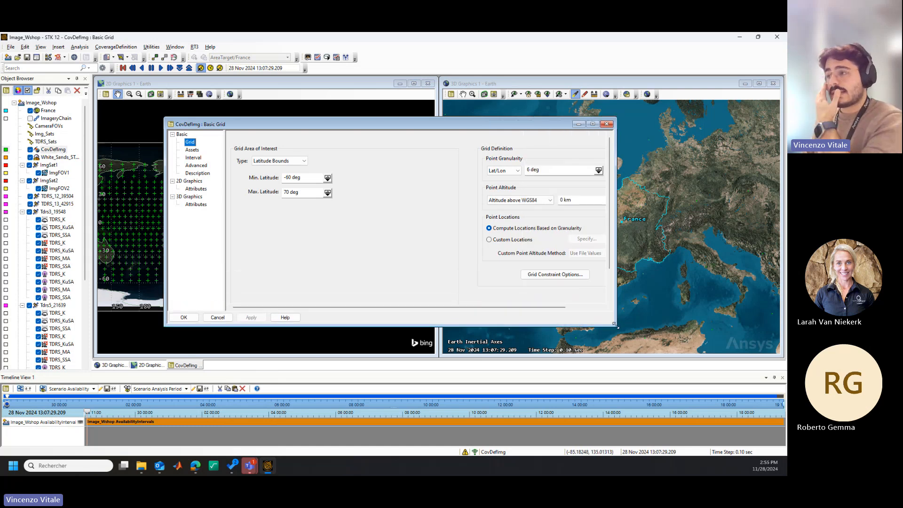
pyautogui.click(296, 162)
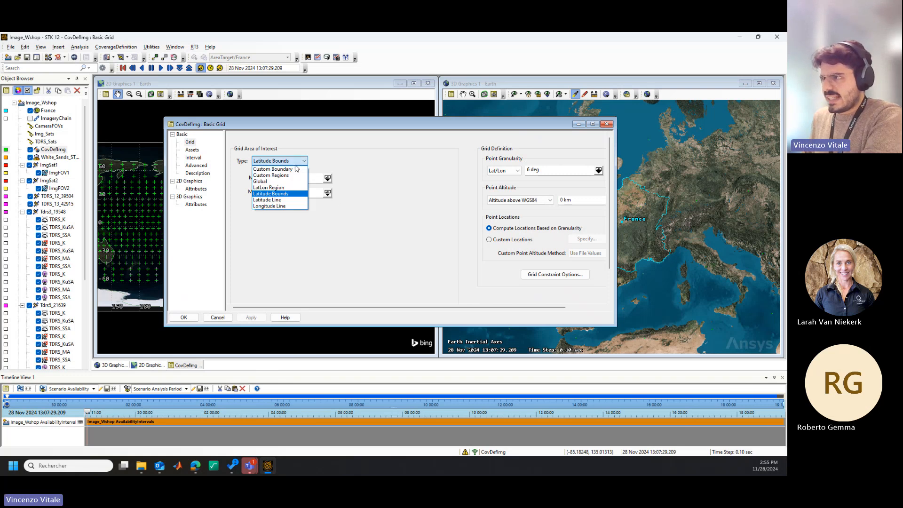
pyautogui.click(292, 181)
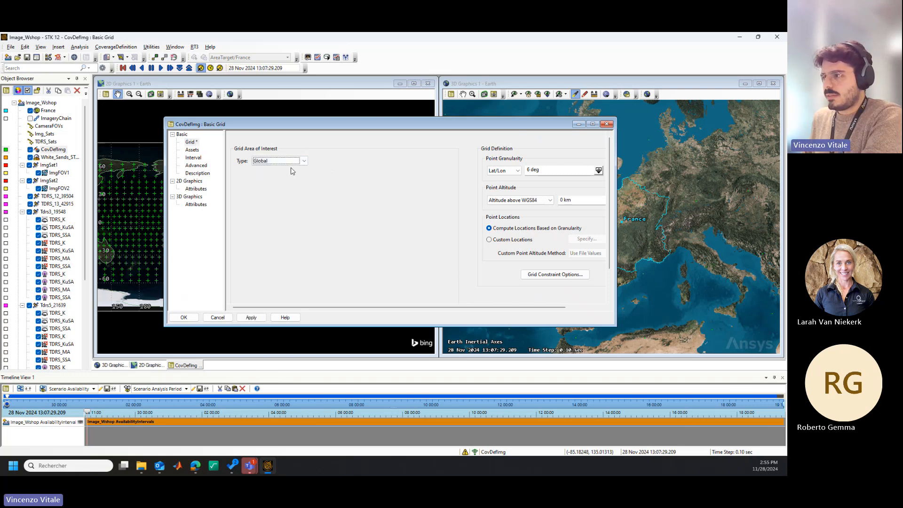
pyautogui.click(252, 318)
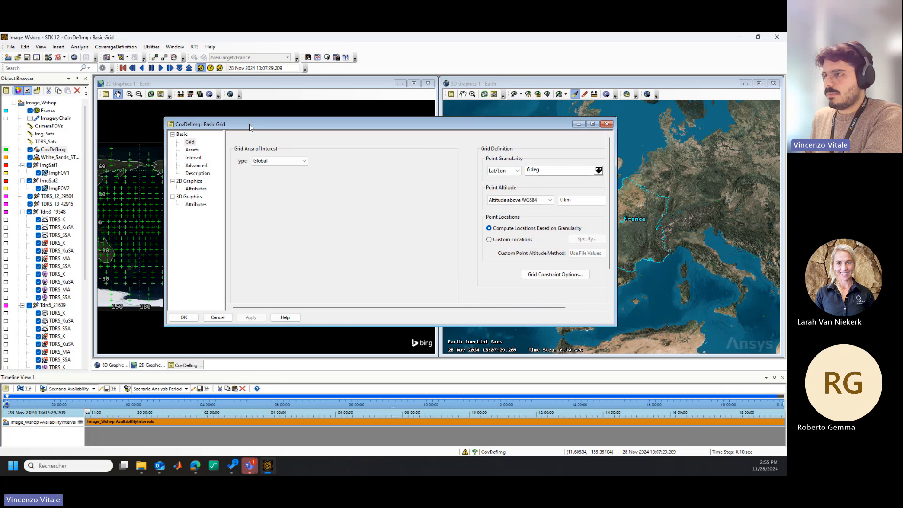
# - Change CovDefImg's grid area of interest to Custom Regions based on Area Targets and add France to the selected regions
pyautogui.moveTo(249, 127); pyautogui.dragTo(323, 127)
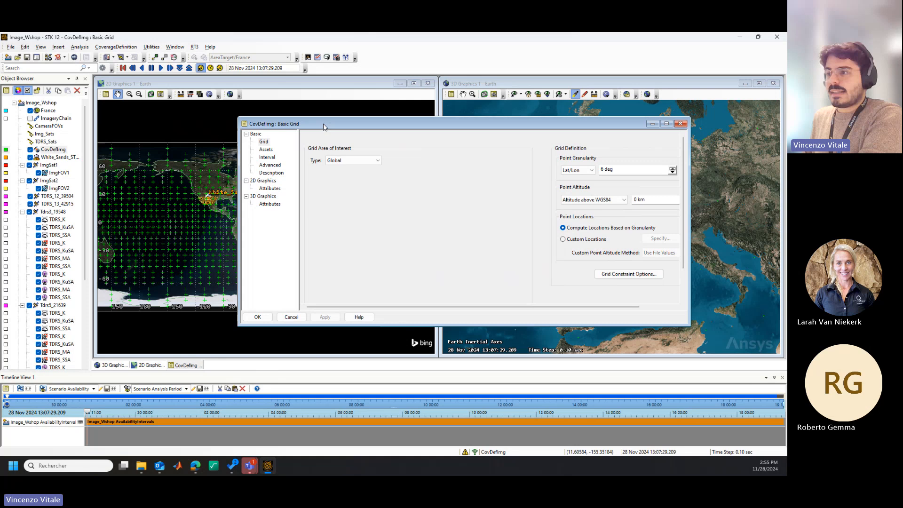
pyautogui.click(348, 159)
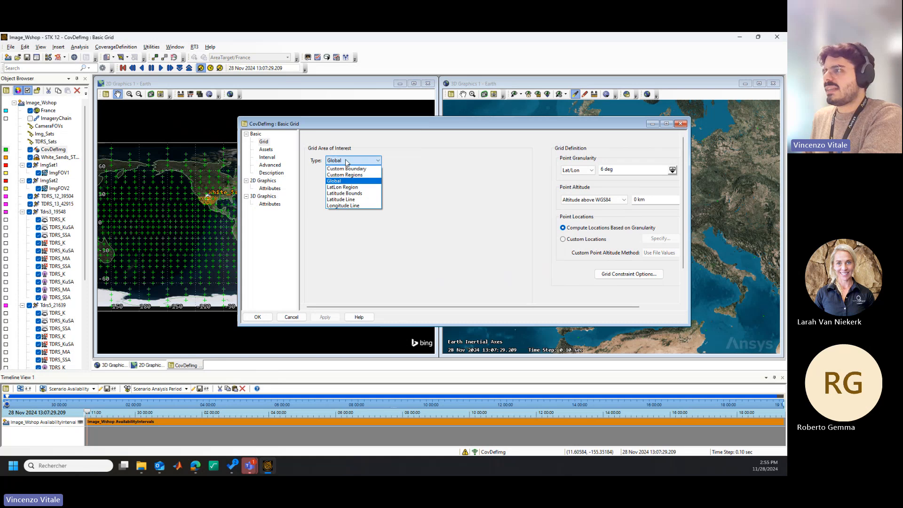
pyautogui.click(366, 175)
pyautogui.click(366, 177)
pyautogui.click(366, 188)
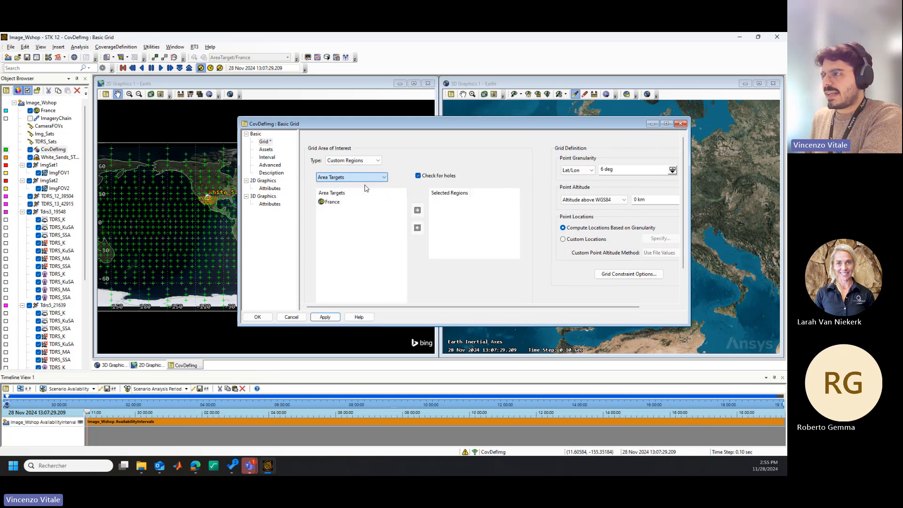
pyautogui.click(334, 202)
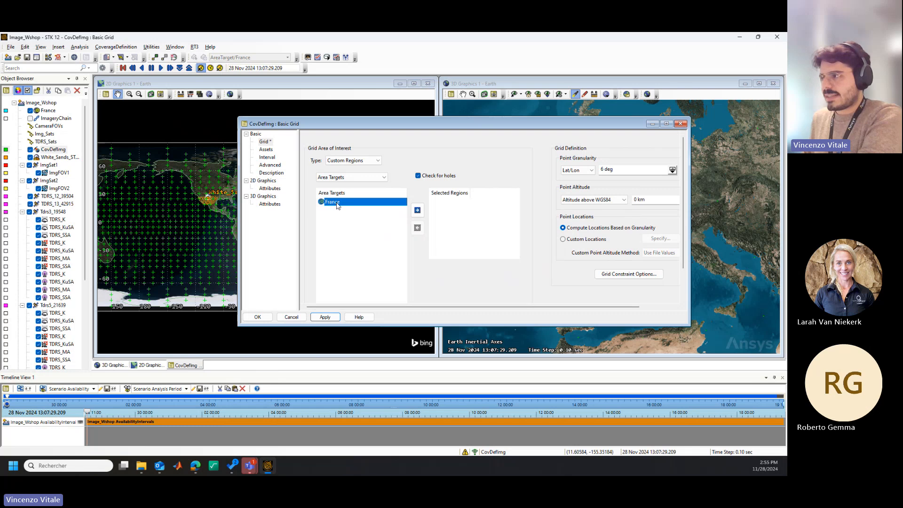
pyautogui.doubleClick(337, 202)
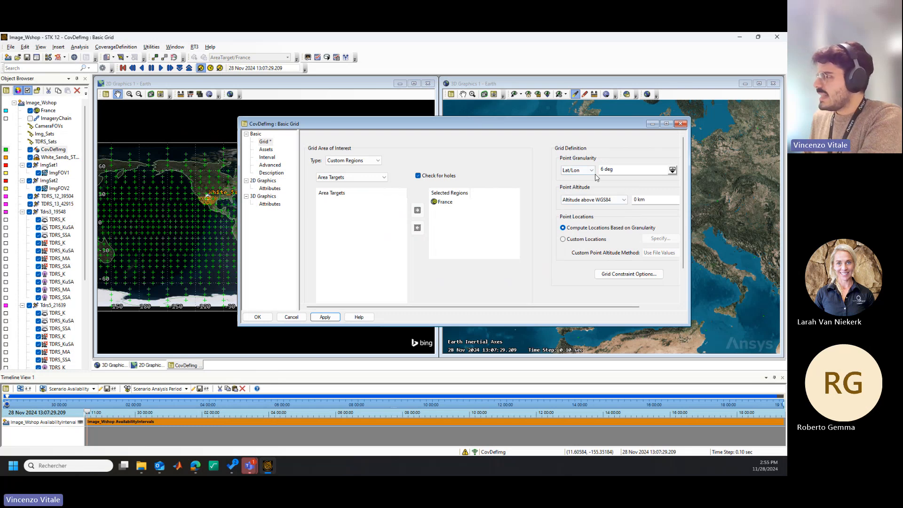
# - Set CovDefImg's grid point granularity to 0.5 deg and the point altitude above WGS84 to 0.1 km, and apply
pyautogui.moveTo(575, 130); pyautogui.dragTo(436, 134)
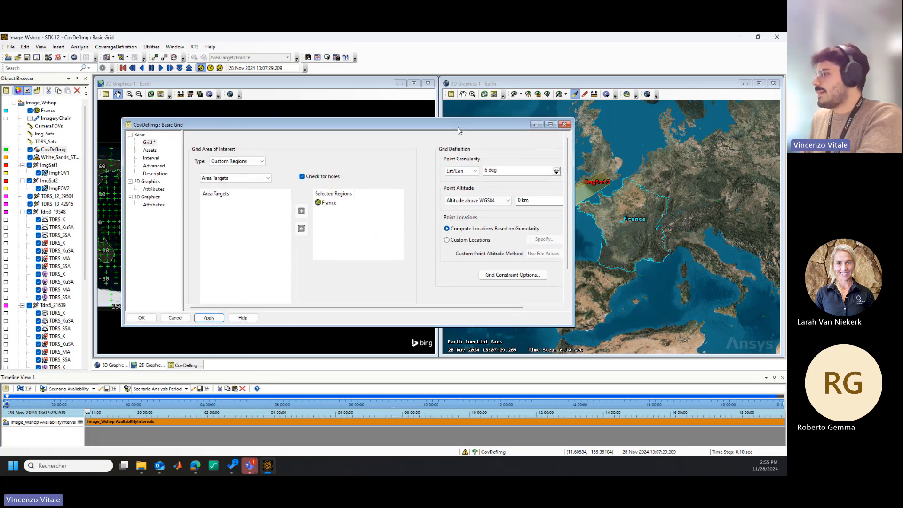
pyautogui.scroll(3, 652, 247)
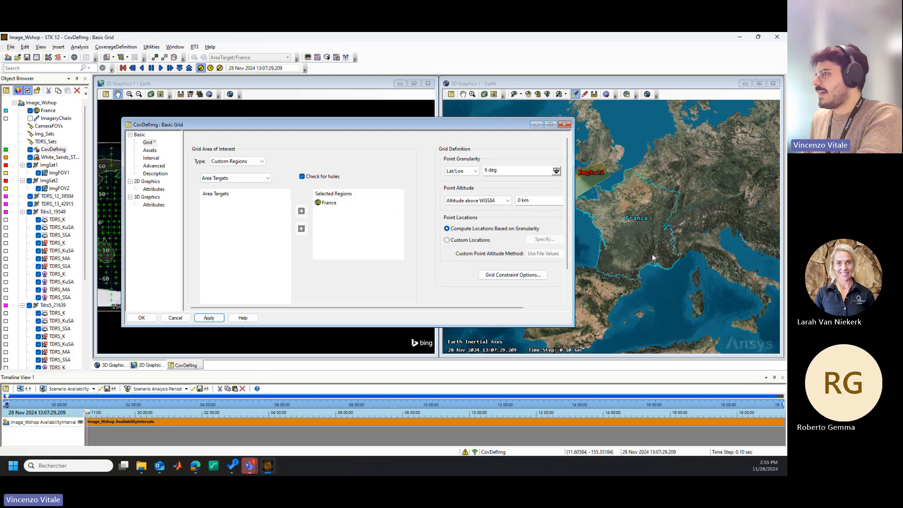
pyautogui.doubleClick(486, 170)
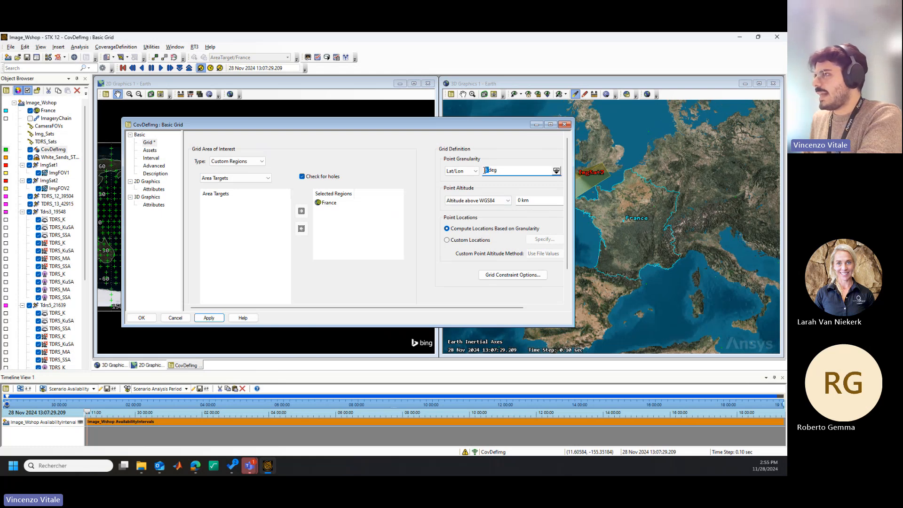
pyautogui.write('0.')
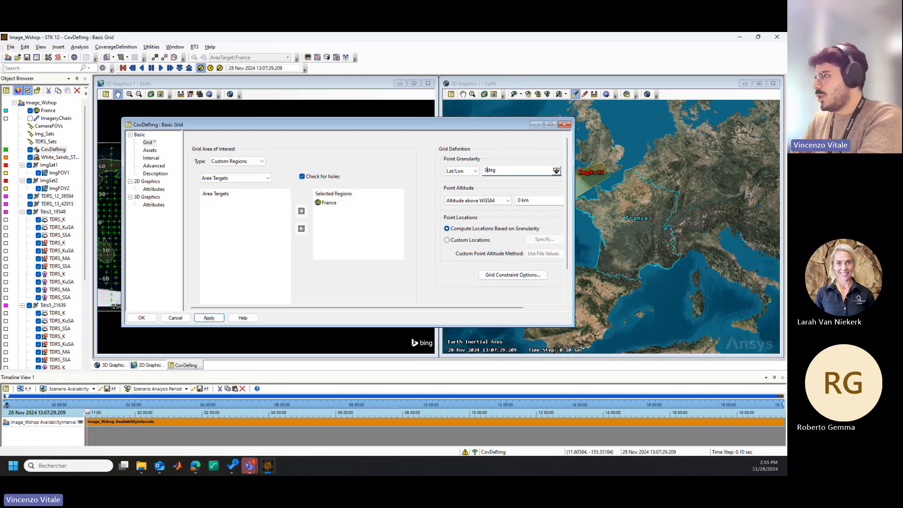
pyautogui.write('5')
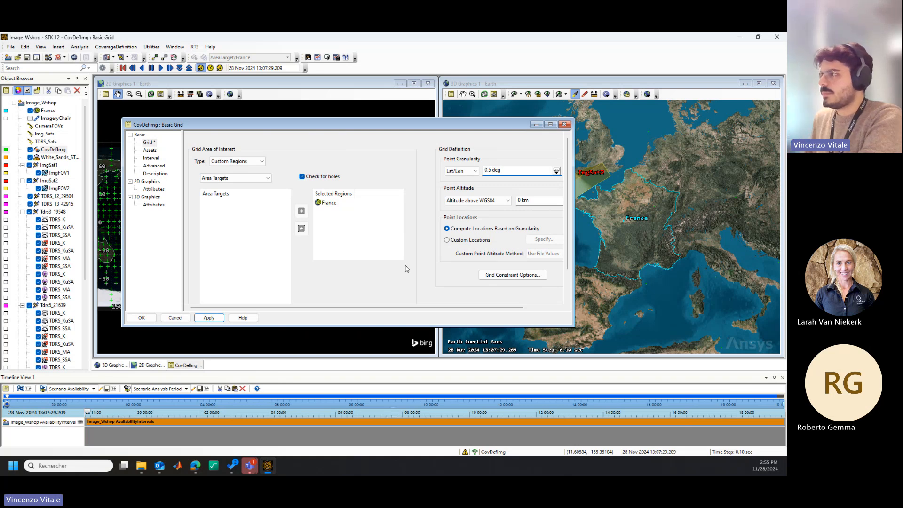
pyautogui.click(521, 201)
pyautogui.write('.1')
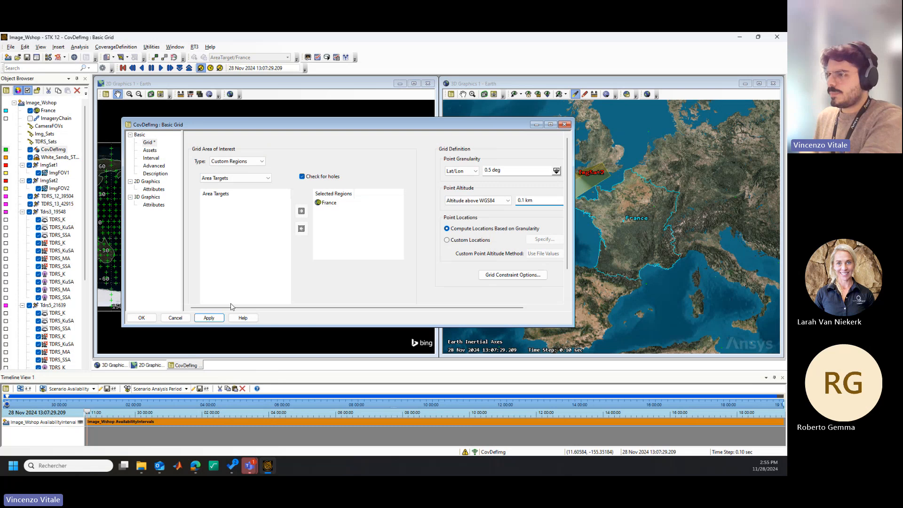
pyautogui.click(209, 318)
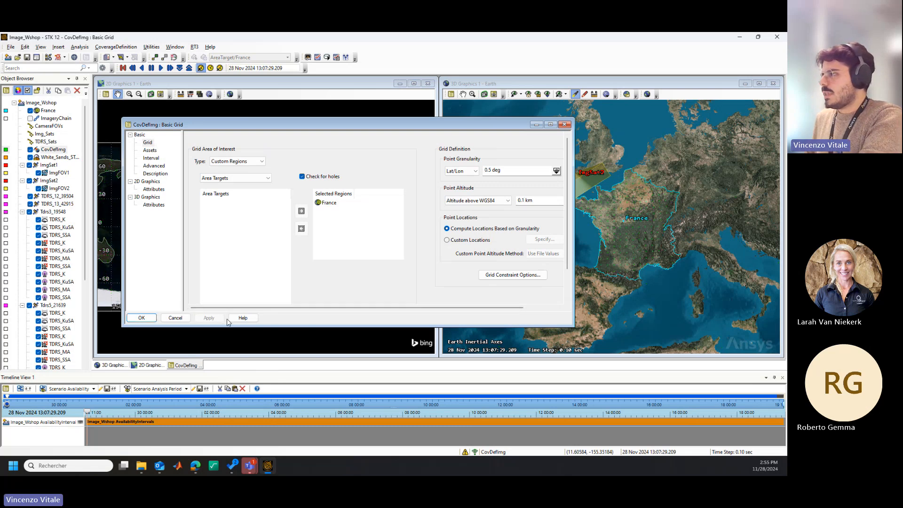
# - Turn off the display of grid points in CovDefImg's 2D graphics attributes and apply the change
pyautogui.scroll(6, 648, 239)
pyautogui.moveTo(670, 268); pyautogui.dragTo(614, 265)
pyautogui.scroll(-2, 619, 227)
pyautogui.scroll(-2, 619, 227)
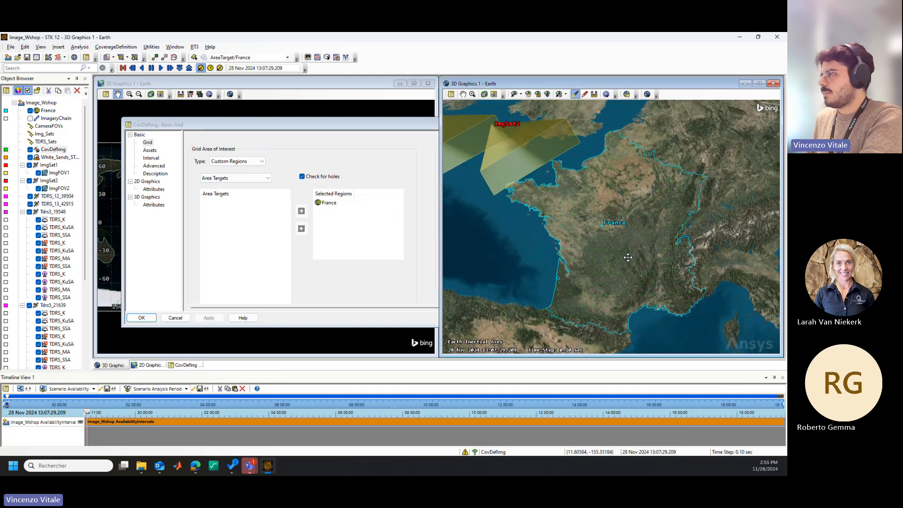
pyautogui.click(323, 289)
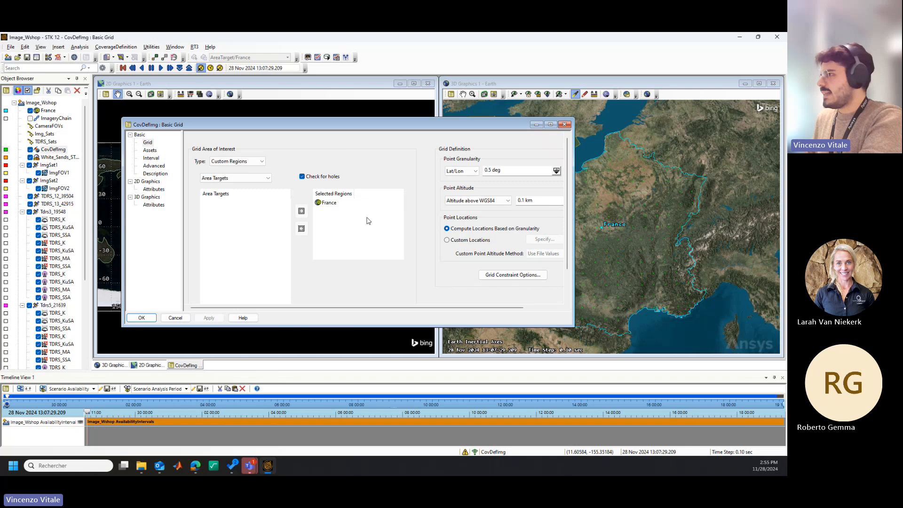
pyautogui.moveTo(466, 125); pyautogui.dragTo(534, 155)
pyautogui.click(219, 209)
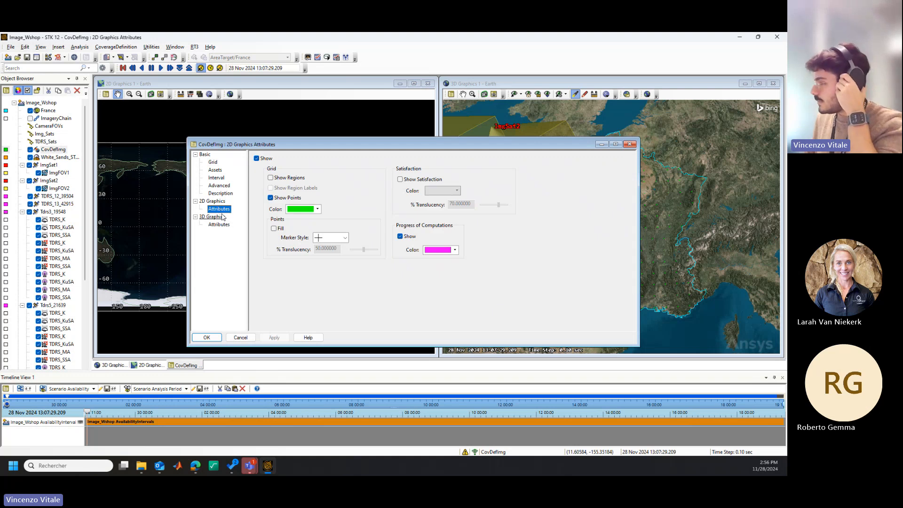
pyautogui.click(286, 198)
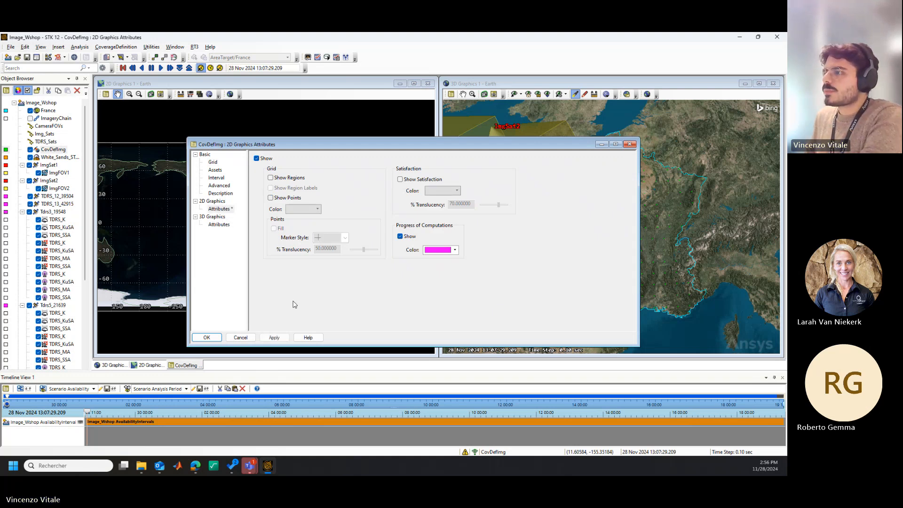
pyautogui.click(283, 338)
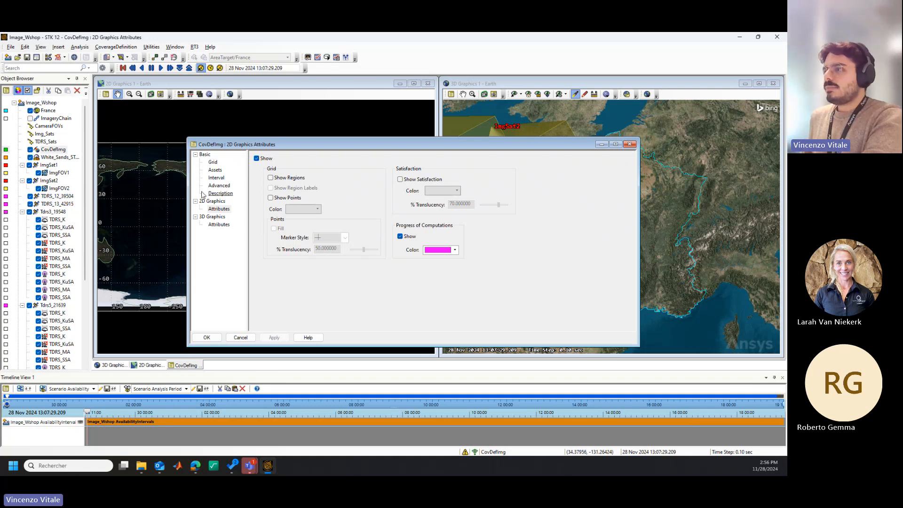
# - Assign the CameraFOVs constellation as an asset of CovDefImg, apply it, and close the coverage definition's properties
pyautogui.moveTo(342, 150); pyautogui.dragTo(303, 142)
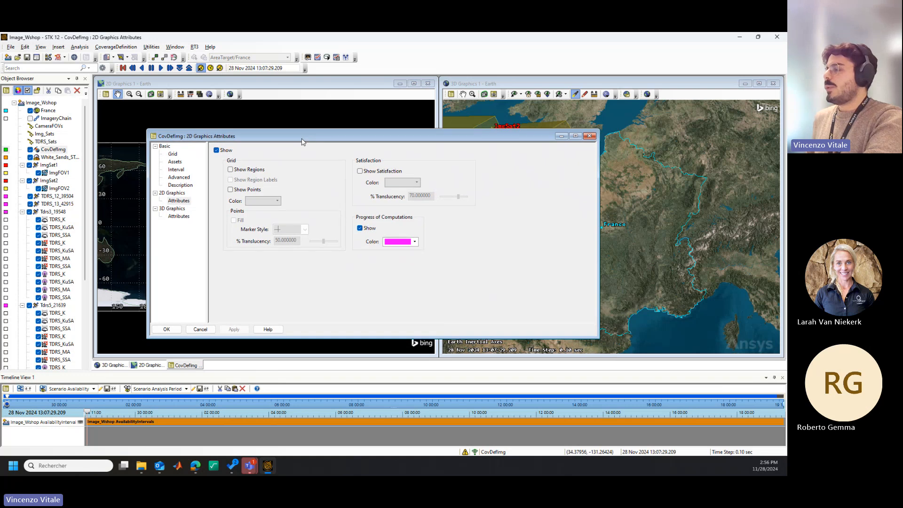
pyautogui.moveTo(498, 136); pyautogui.dragTo(474, 255)
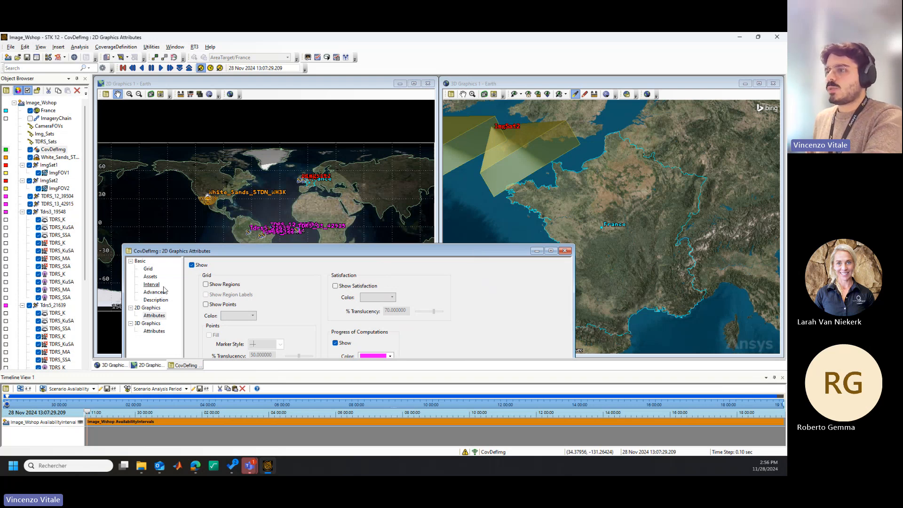
pyautogui.click(150, 277)
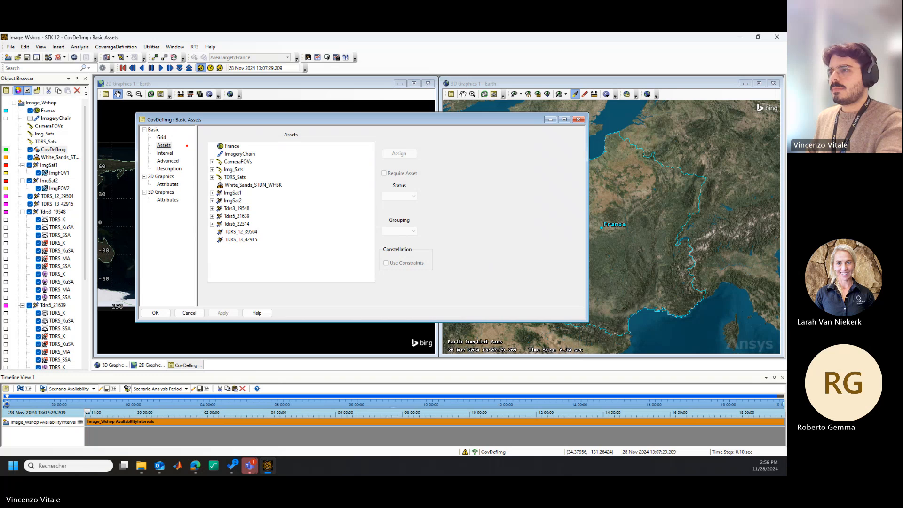
pyautogui.moveTo(180, 145)
pyautogui.mouseDown()
pyautogui.moveTo(201, 146)
pyautogui.moveTo(190, 151)
pyautogui.moveTo(192, 141)
pyautogui.mouseUp()
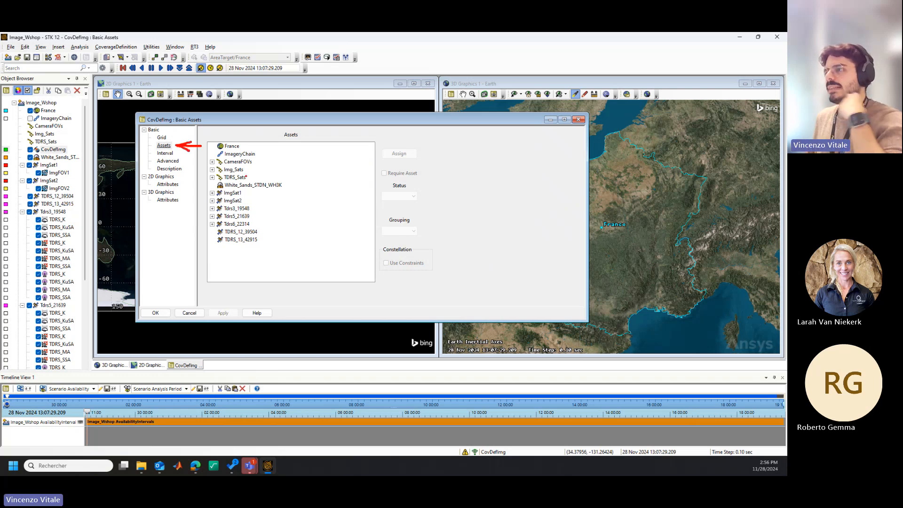
pyautogui.moveTo(256, 162)
pyautogui.mouseDown()
pyautogui.moveTo(276, 163)
pyautogui.moveTo(264, 161)
pyautogui.mouseUp()
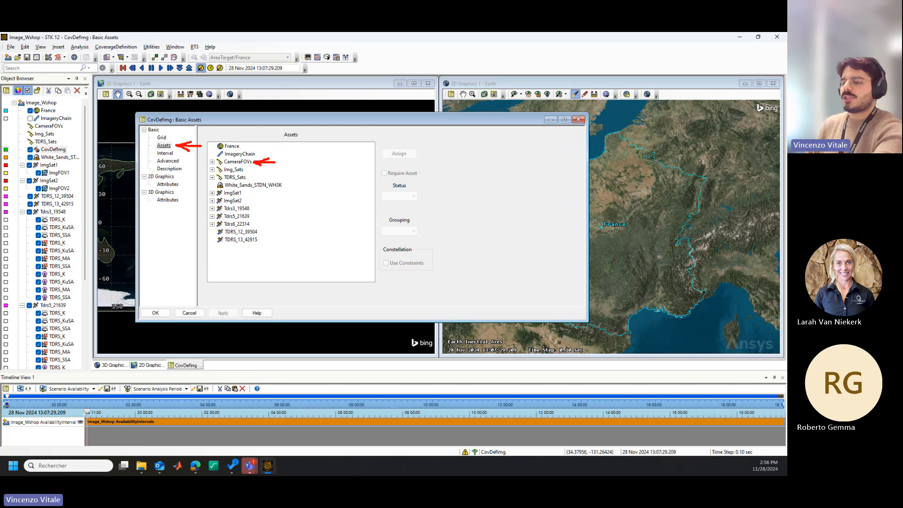
pyautogui.click(250, 162)
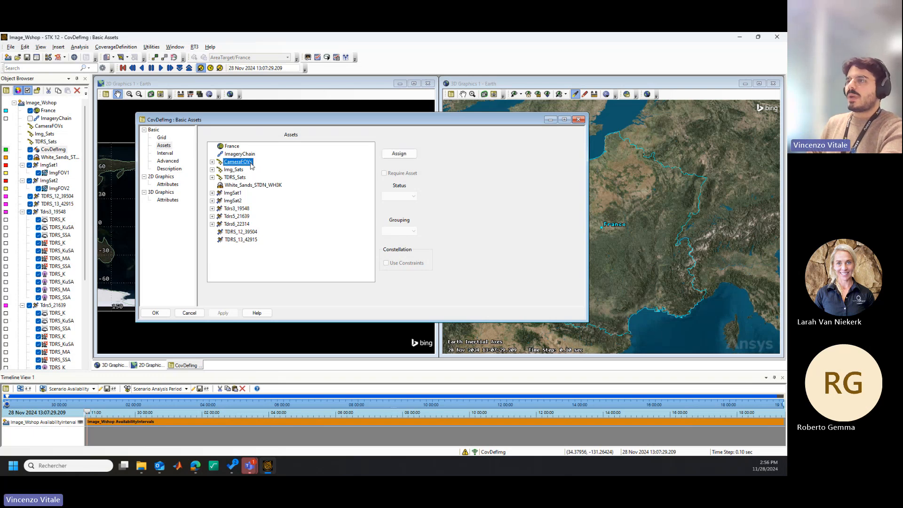
pyautogui.doubleClick(252, 163)
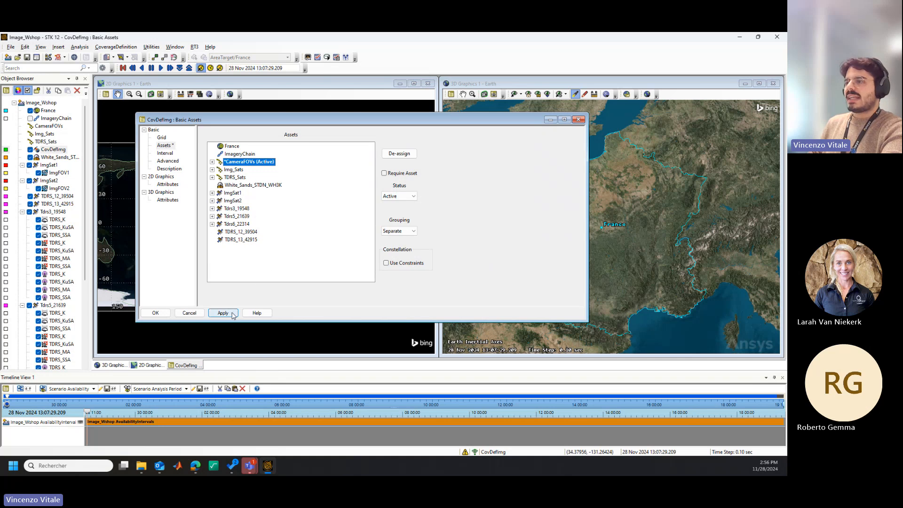
pyautogui.click(223, 313)
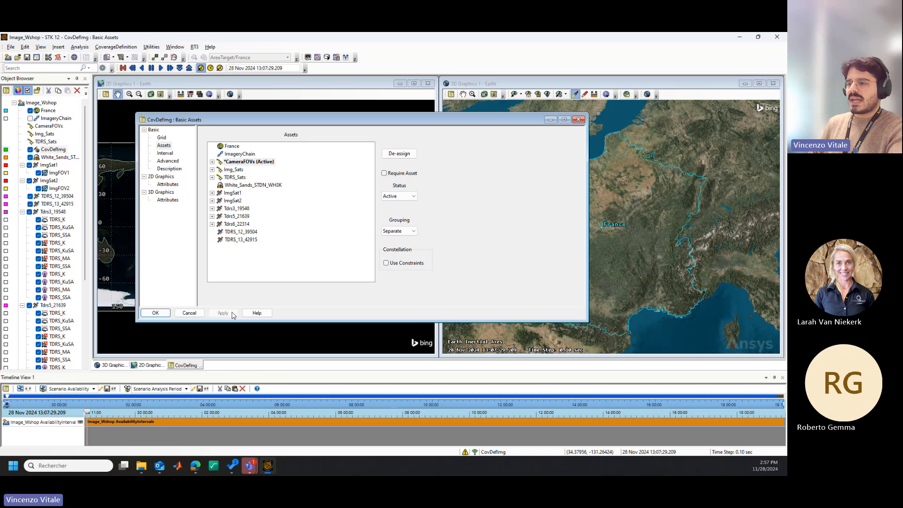
pyautogui.click(168, 314)
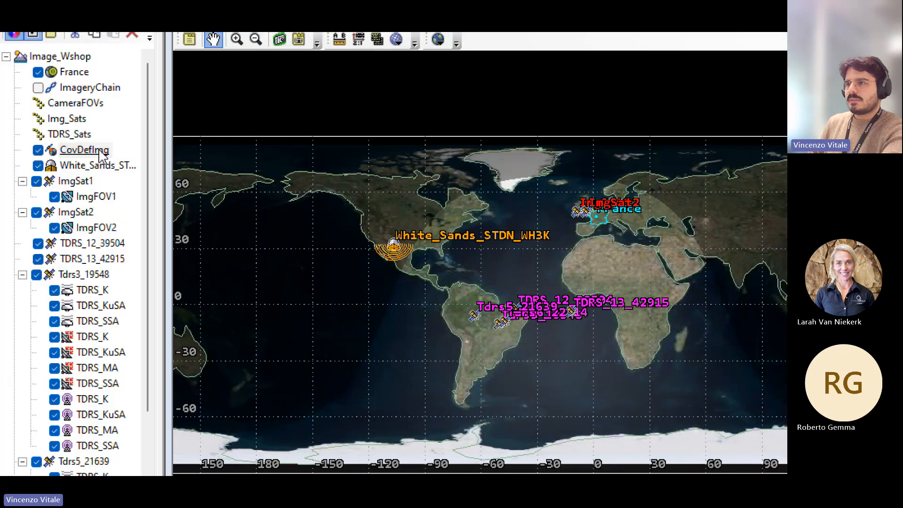
# - Compute the accesses for the CovDefImg coverage definition
pyautogui.rightClick(61, 150)
pyautogui.moveTo(262, 251)
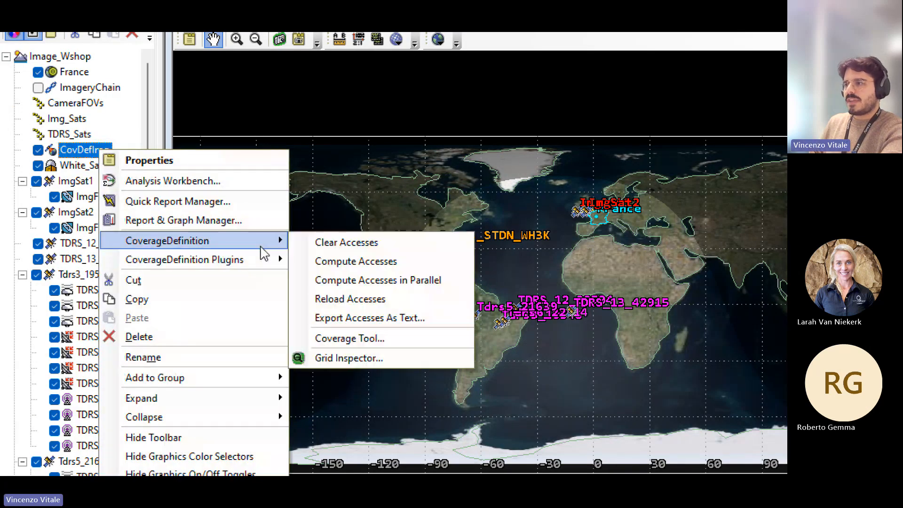
pyautogui.click(342, 262)
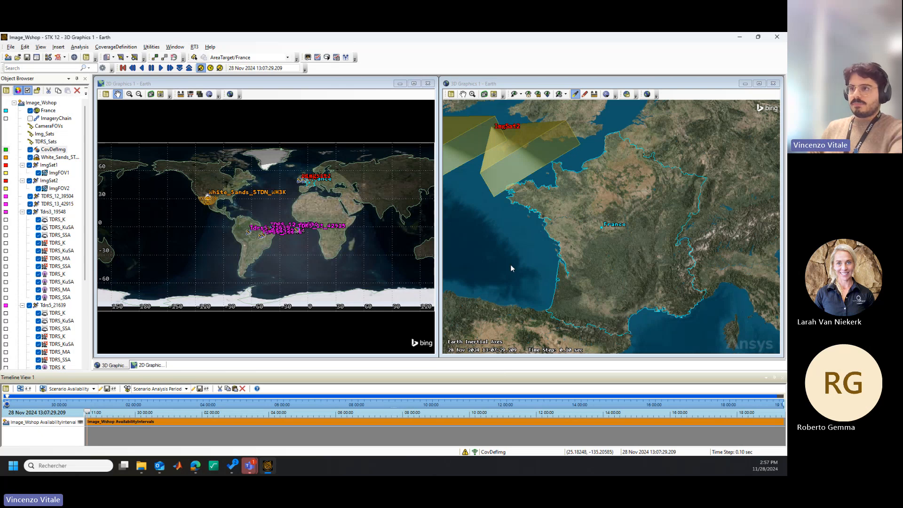
# - Insert a default Figure Of Merit attached to CovDefImg and close the object insertion dialog
pyautogui.click(49, 57)
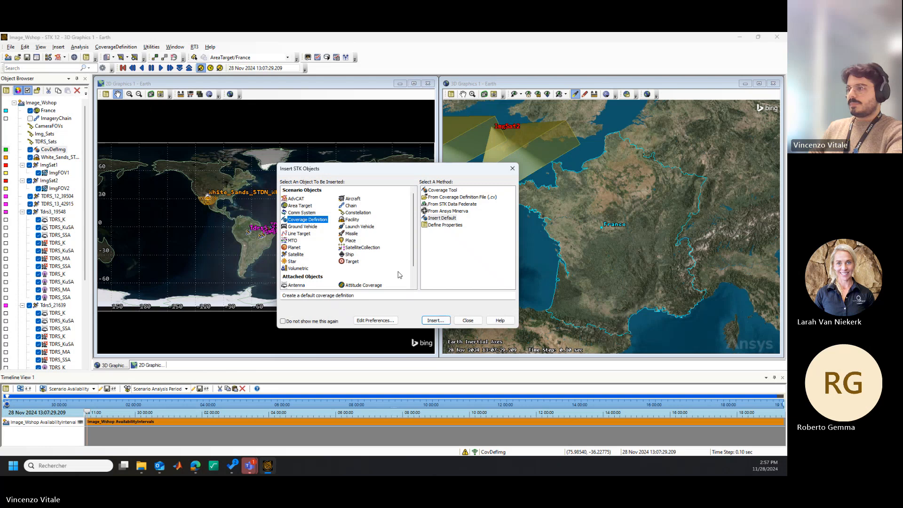
pyautogui.click(372, 271)
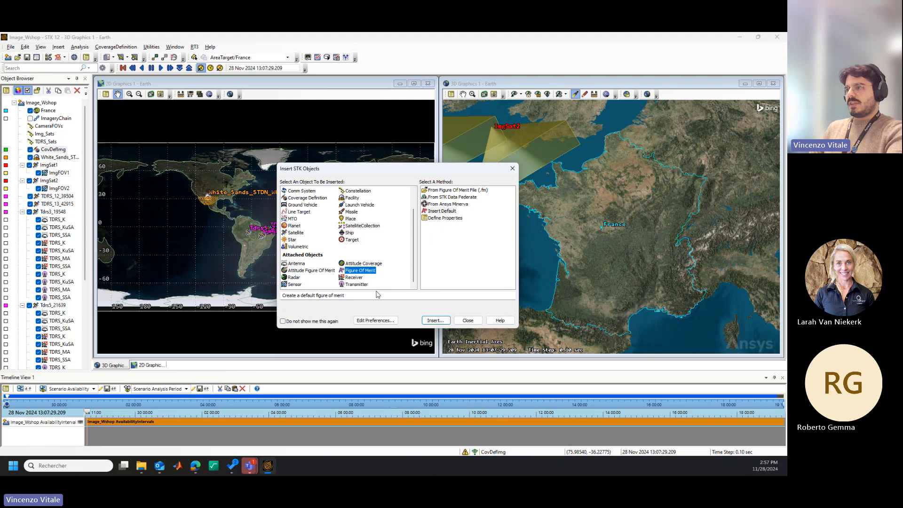
pyautogui.click(437, 322)
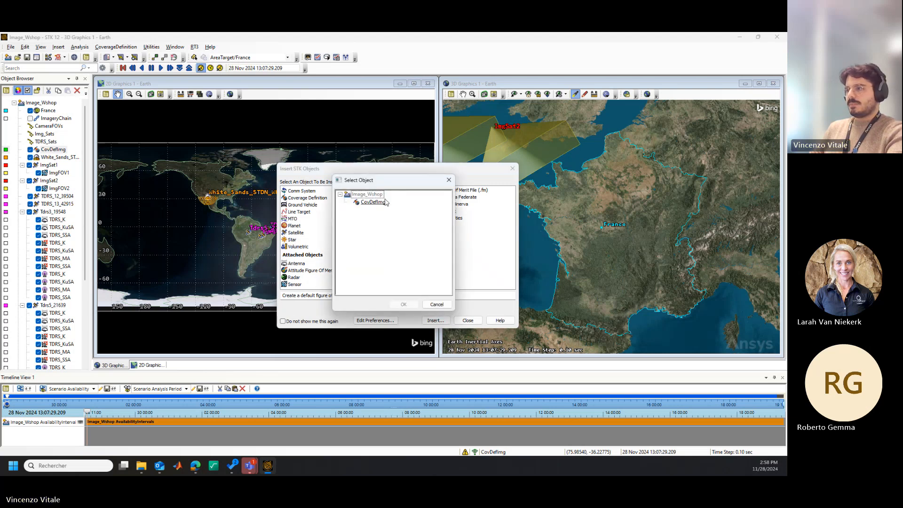
pyautogui.click(386, 203)
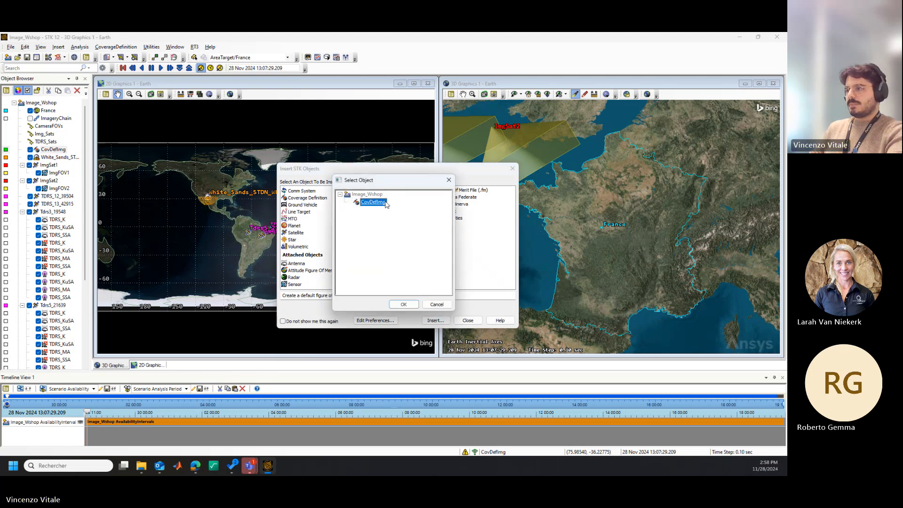
pyautogui.click(403, 304)
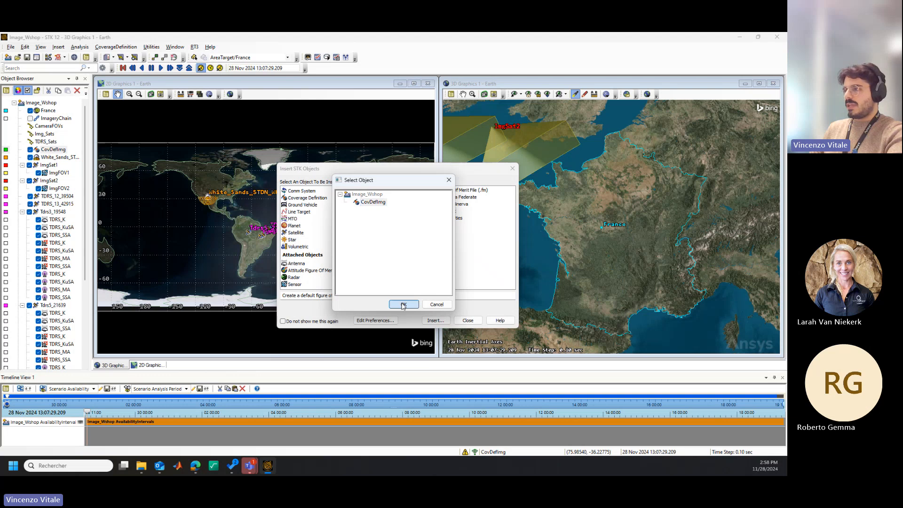
pyautogui.click(467, 321)
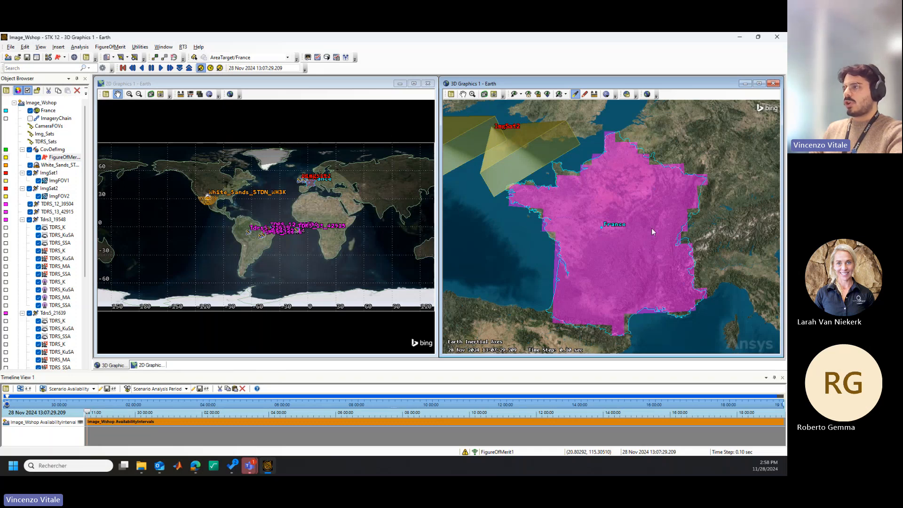
# - Rename the new figure of merit under CovDefImg as AgeOfData
pyautogui.click(71, 157)
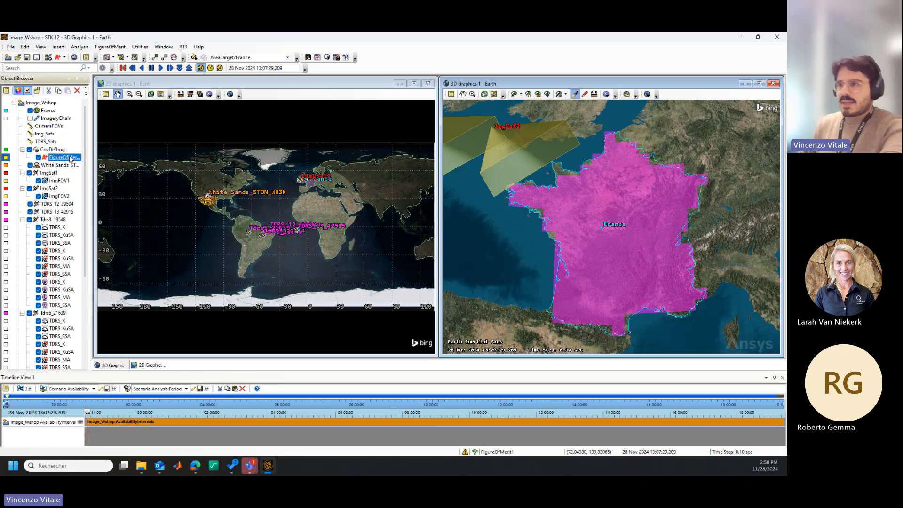
pyautogui.write('AgeOfD')
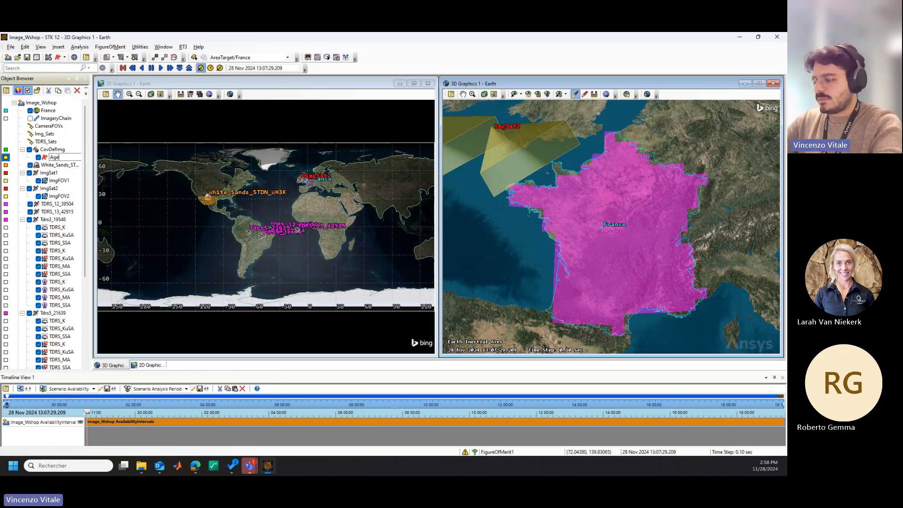
pyautogui.write('ata')
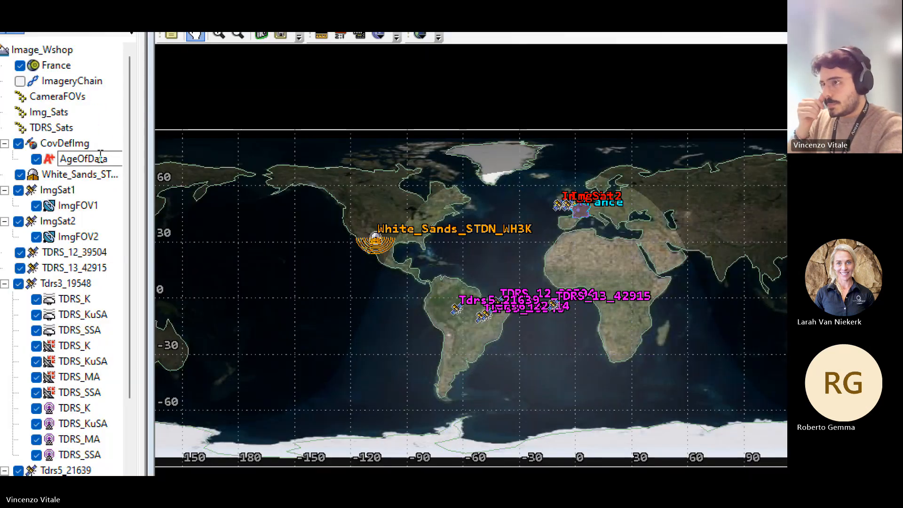
pyautogui.press('Return')
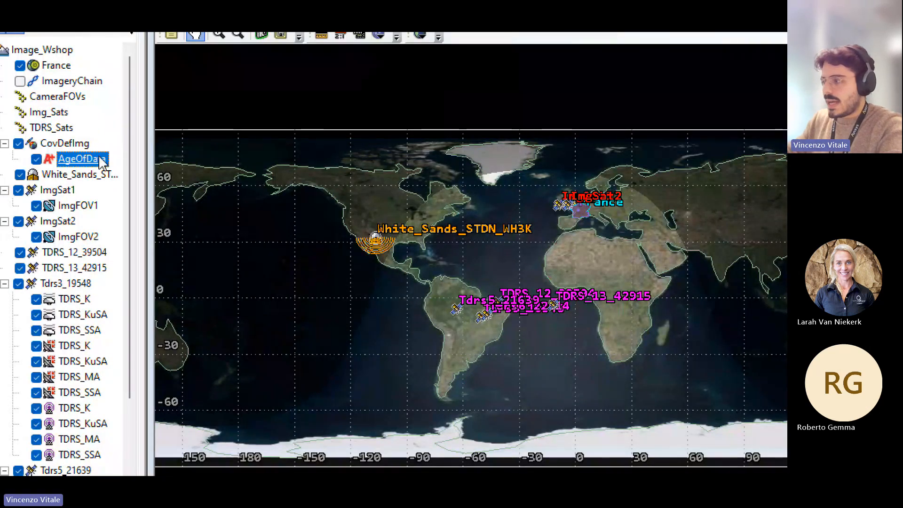
# - Define the AgeOfData figure of merit as type Age Of Data, keeping the Average computation, and apply it
pyautogui.doubleClick(99, 159)
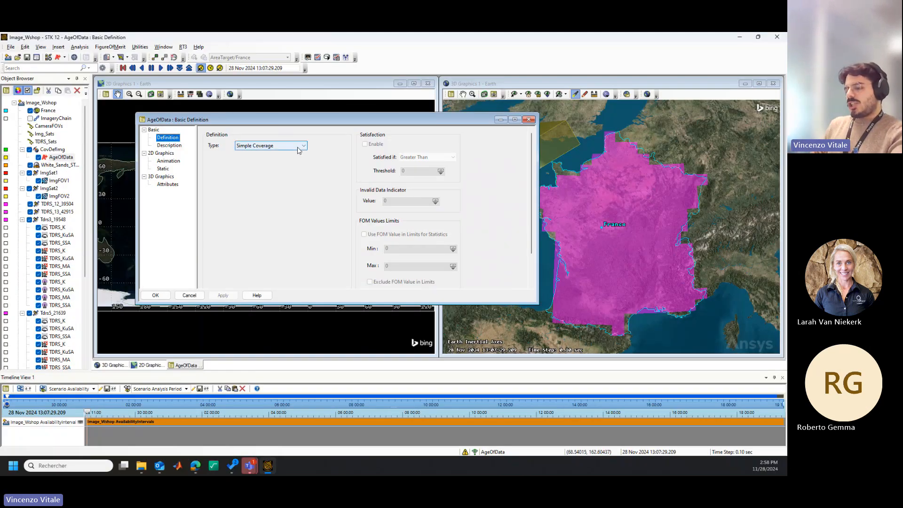
pyautogui.click(298, 146)
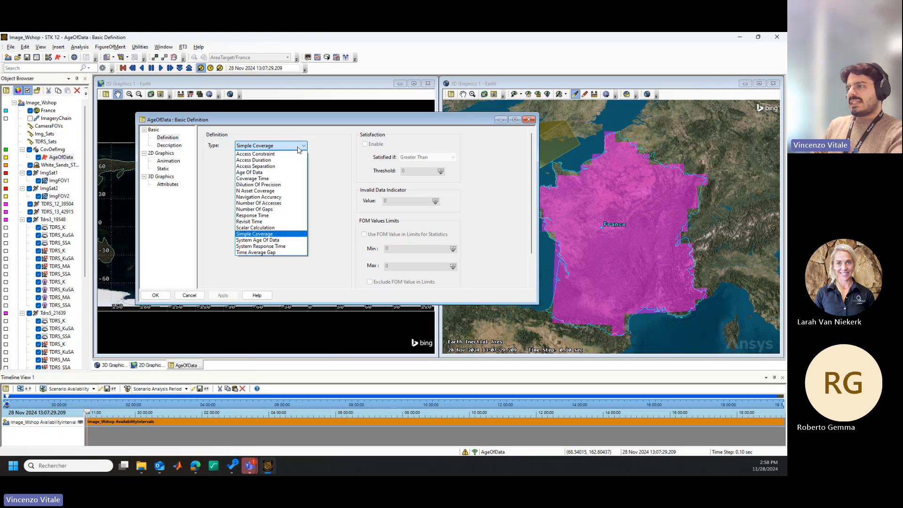
pyautogui.click(295, 173)
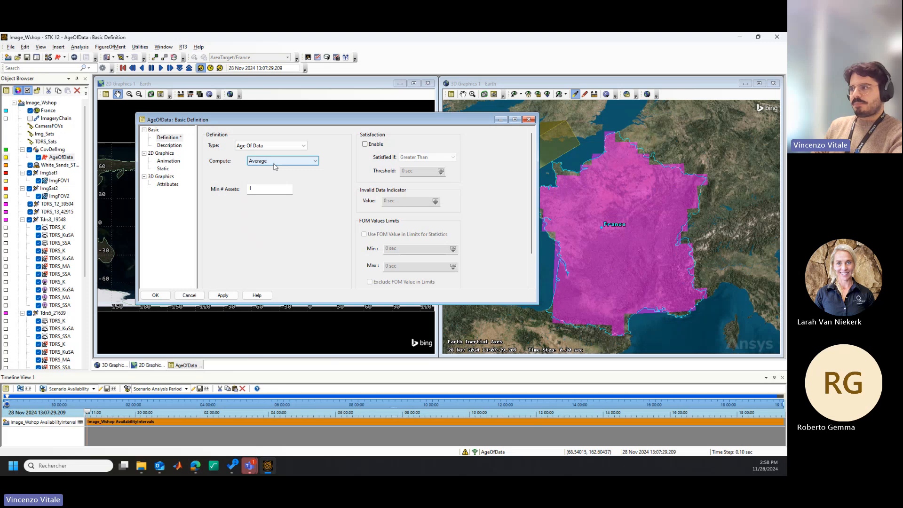
pyautogui.click(230, 296)
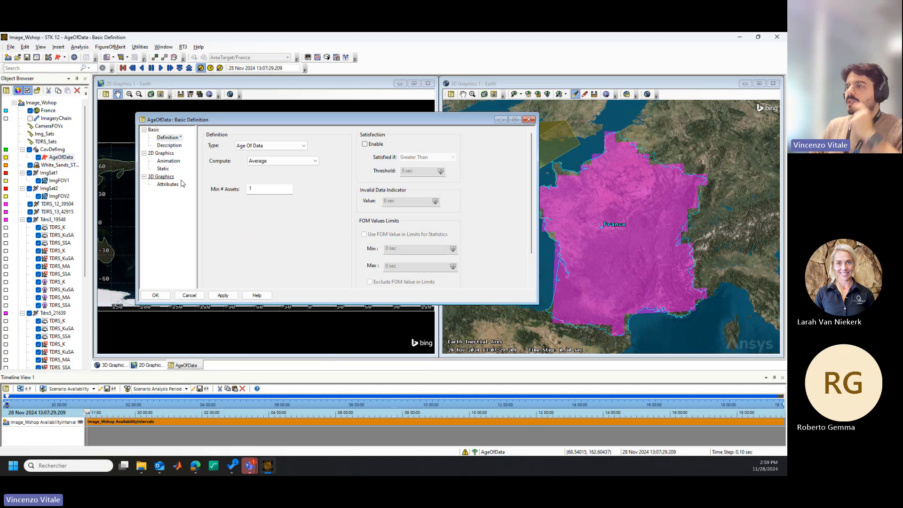
pyautogui.click(223, 295)
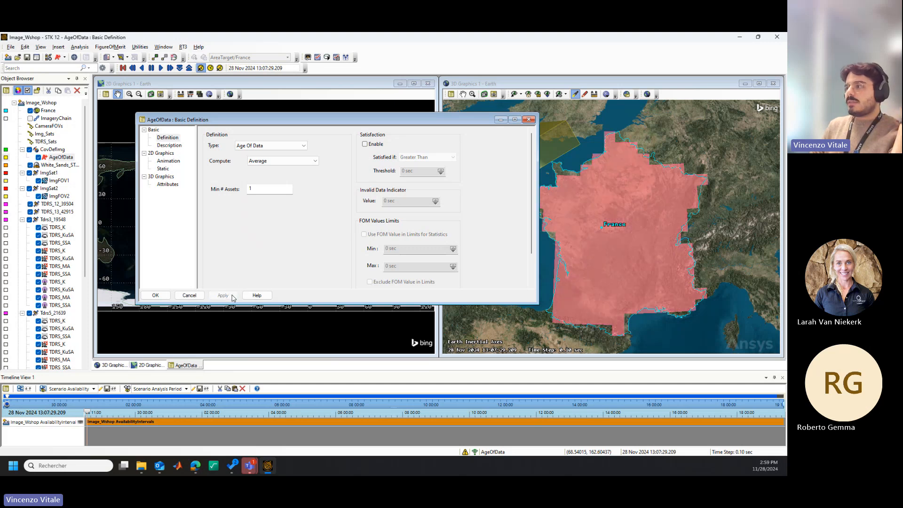
# - Generate the installed Grid Stats report for AgeOfData and examine its minimum, maximum and average values
pyautogui.rightClick(62, 159)
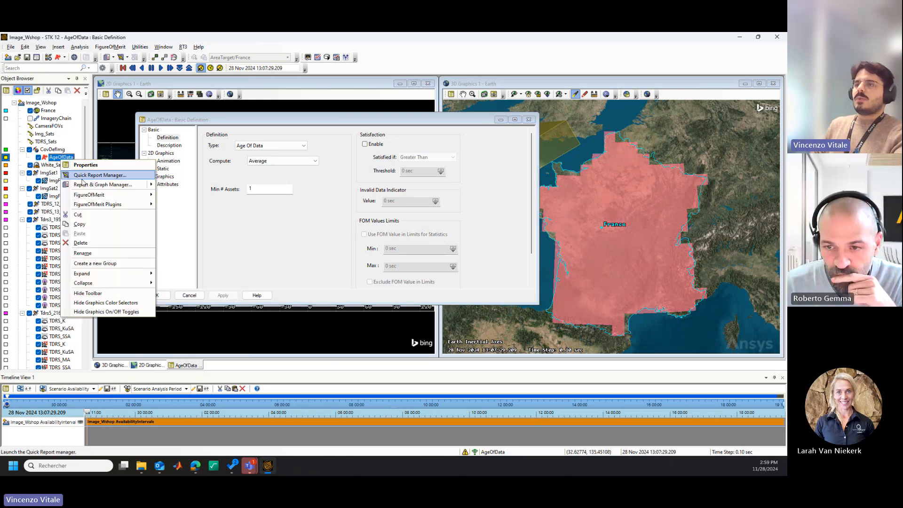
pyautogui.click(90, 184)
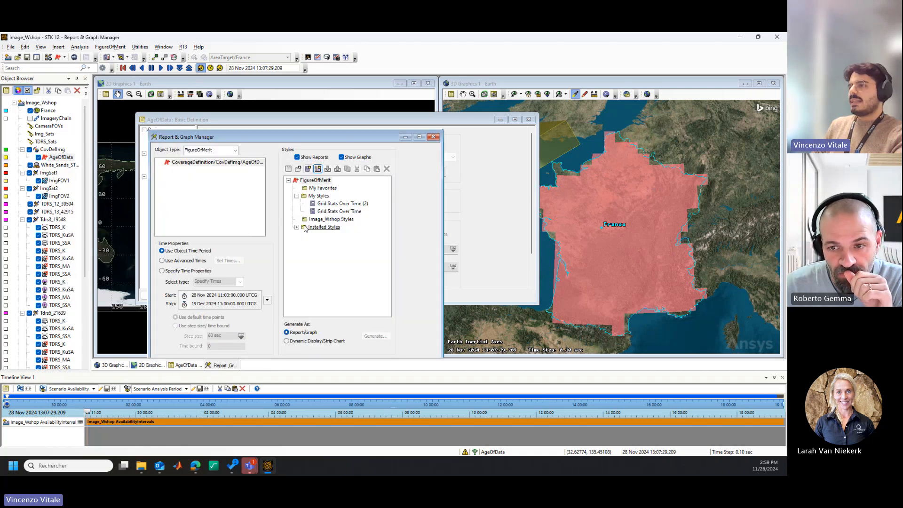
pyautogui.doubleClick(304, 228)
pyautogui.scroll(-5, 337, 264)
pyautogui.click(327, 274)
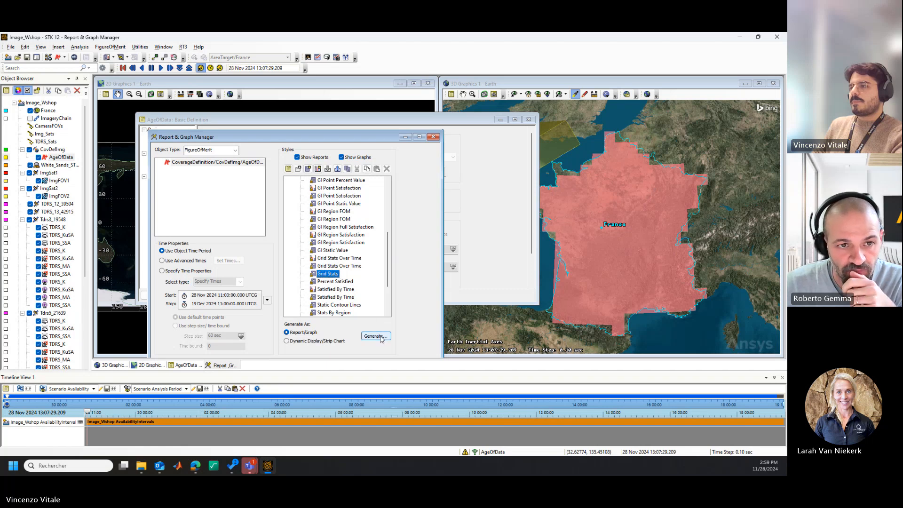
pyautogui.click(381, 336)
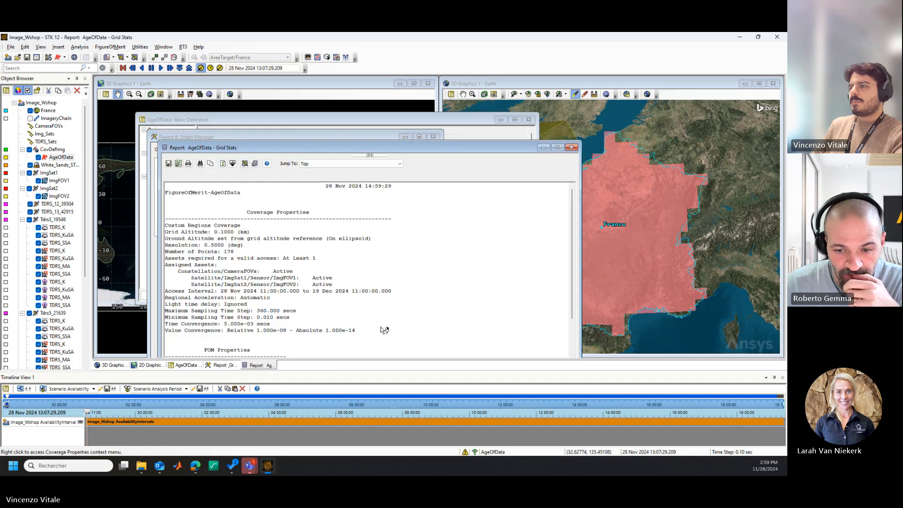
pyautogui.scroll(-2, 384, 329)
pyautogui.scroll(-2, 385, 329)
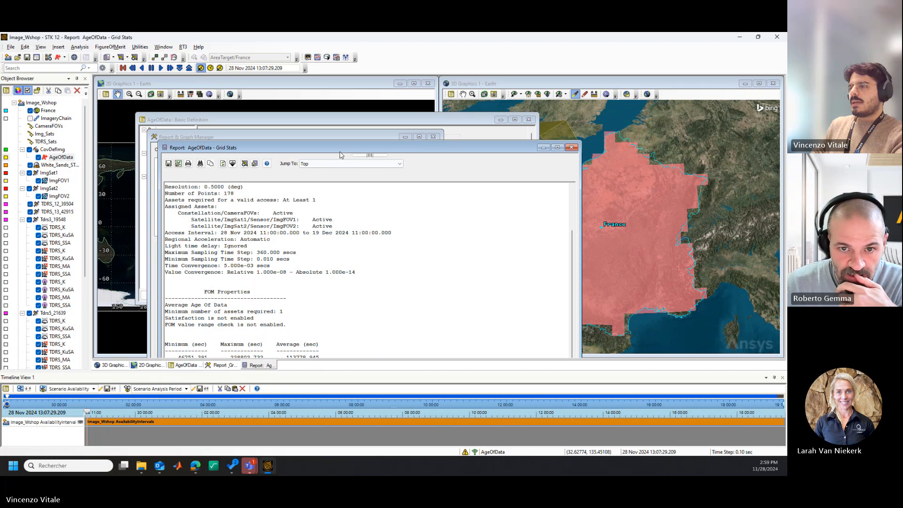
pyautogui.moveTo(340, 150); pyautogui.dragTo(352, 119)
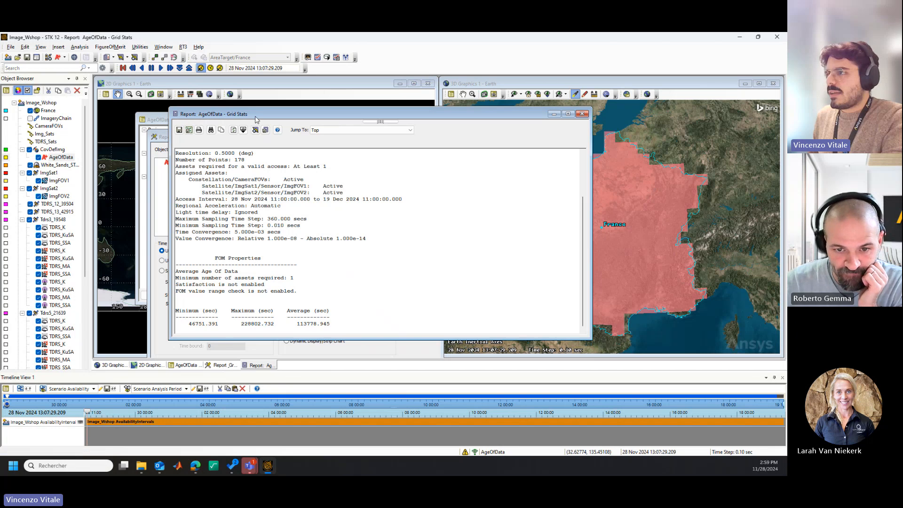
# - Switch the Grid Stats report's time unit to minutes, read the statistics, and close the report and the report manager
pyautogui.click(243, 131)
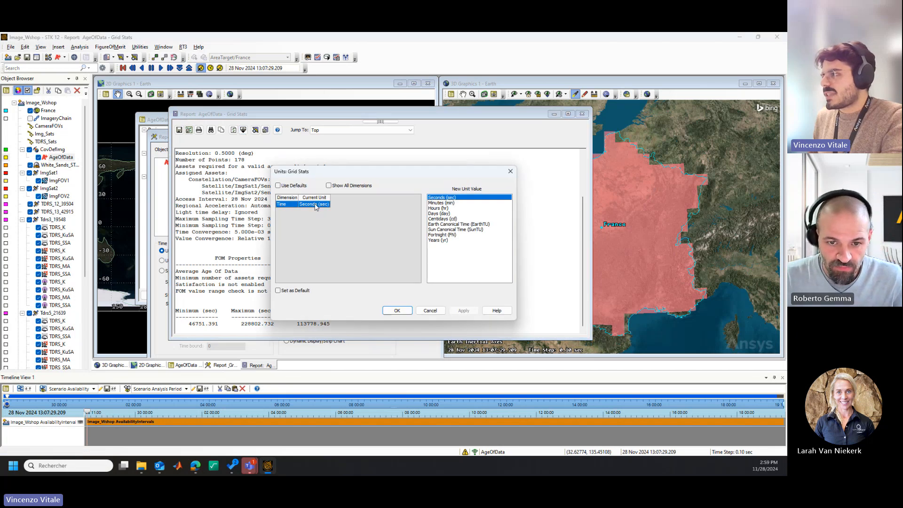
pyautogui.click(436, 203)
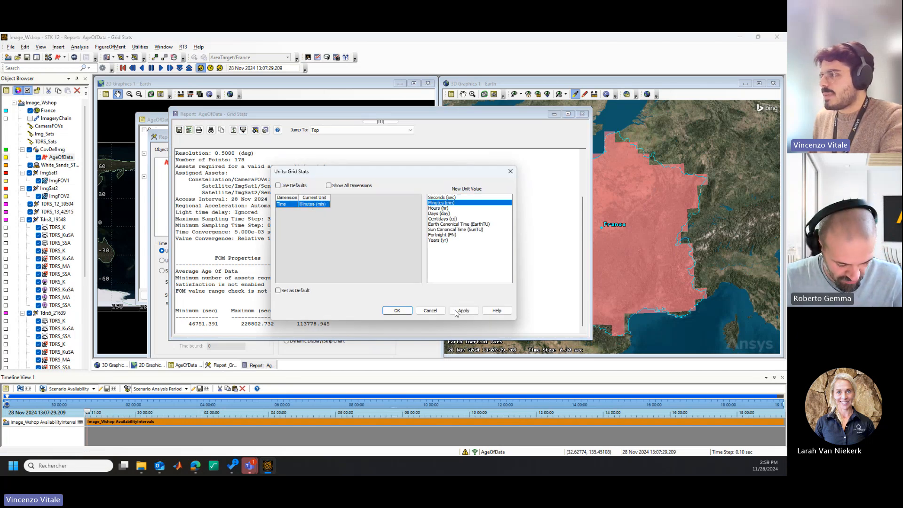
pyautogui.click(465, 312)
pyautogui.click(397, 311)
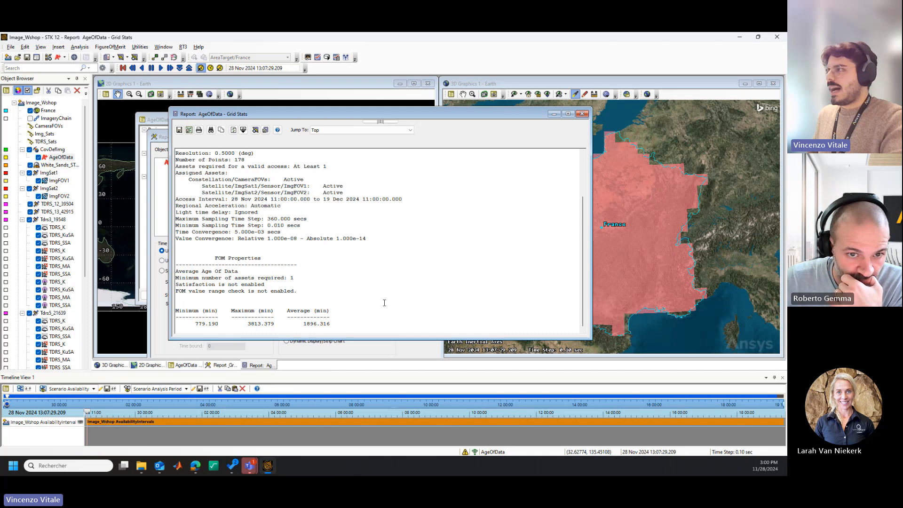
pyautogui.click(582, 114)
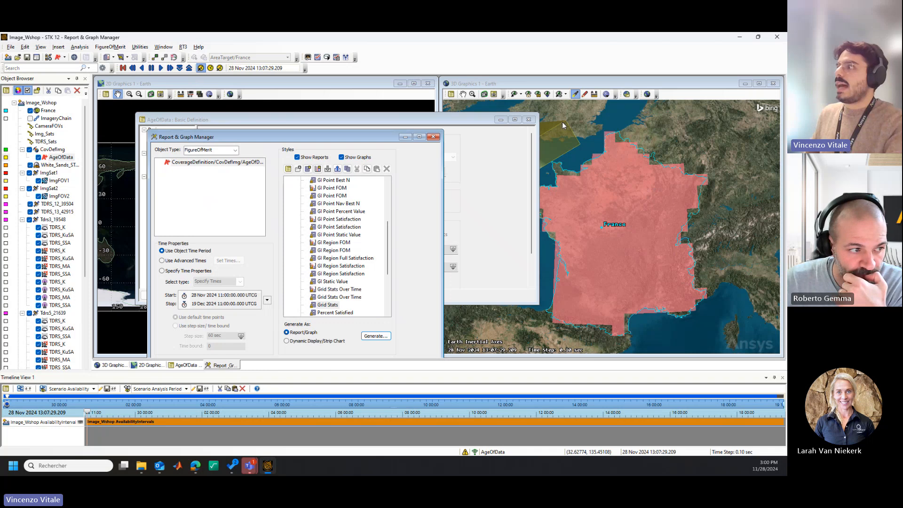
pyautogui.click(437, 139)
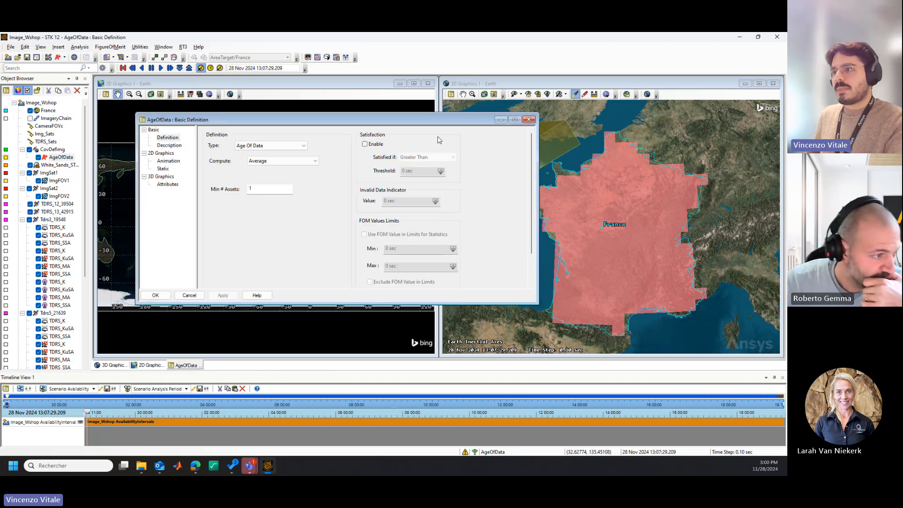
# - Set the display metric of AgeOfData's 2D animation graphics to Show Contours
pyautogui.click(177, 163)
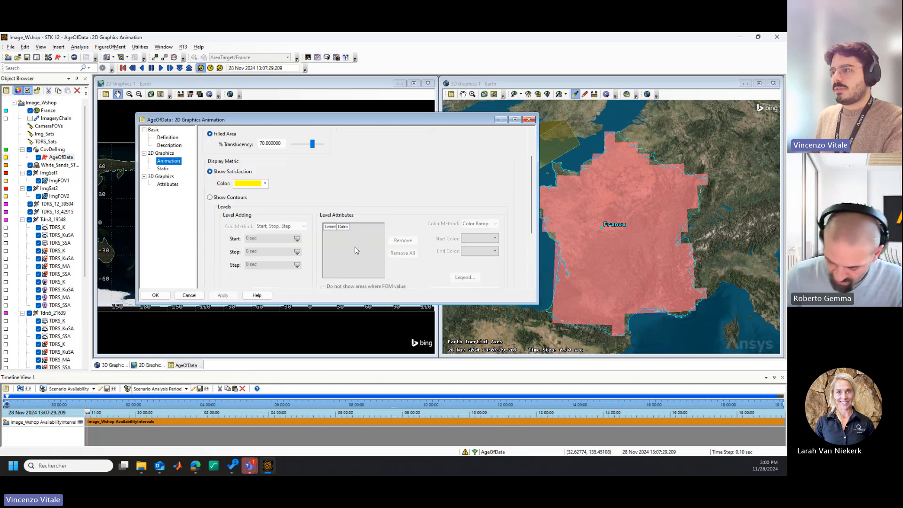
pyautogui.scroll(-1, 352, 246)
pyautogui.scroll(1, 353, 248)
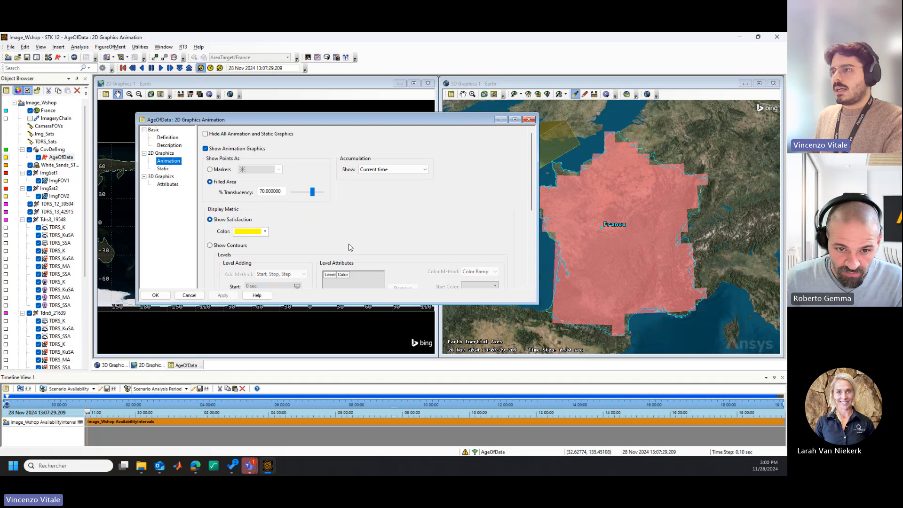
pyautogui.click(229, 246)
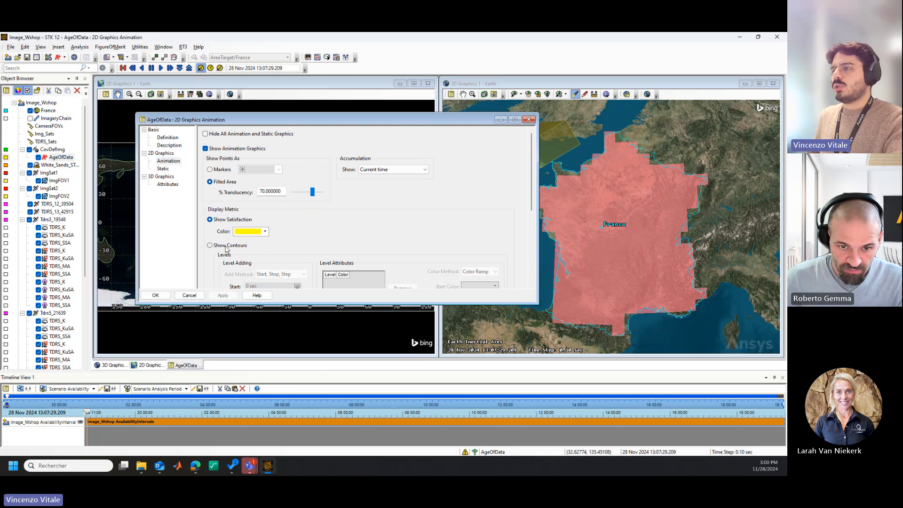
pyautogui.scroll(-1, 314, 248)
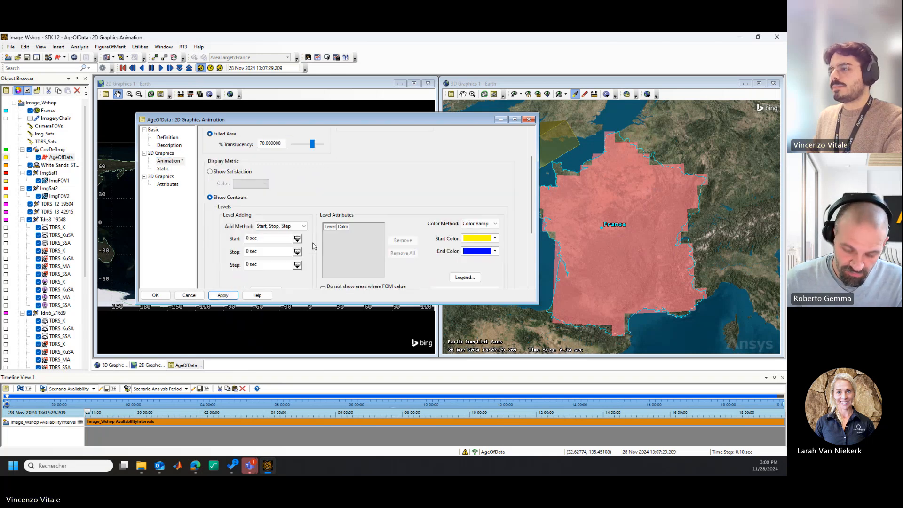
# - Set the contour level range to start at 770 min and stop at 3700 min
pyautogui.click(264, 250)
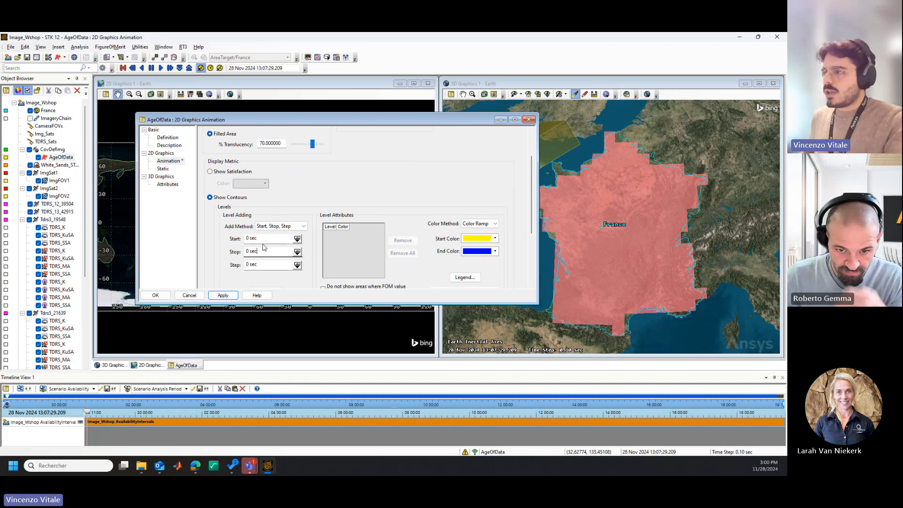
pyautogui.moveTo(266, 239); pyautogui.dragTo(243, 239)
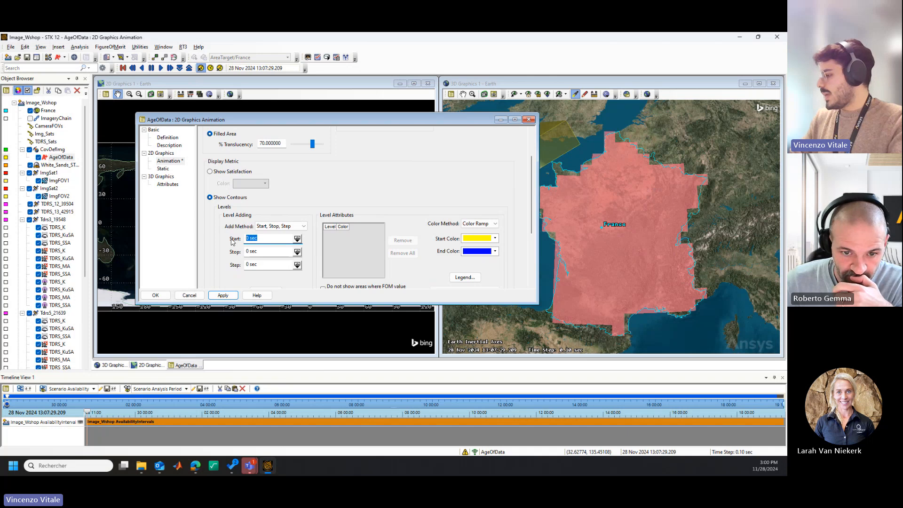
pyautogui.write('779 min')
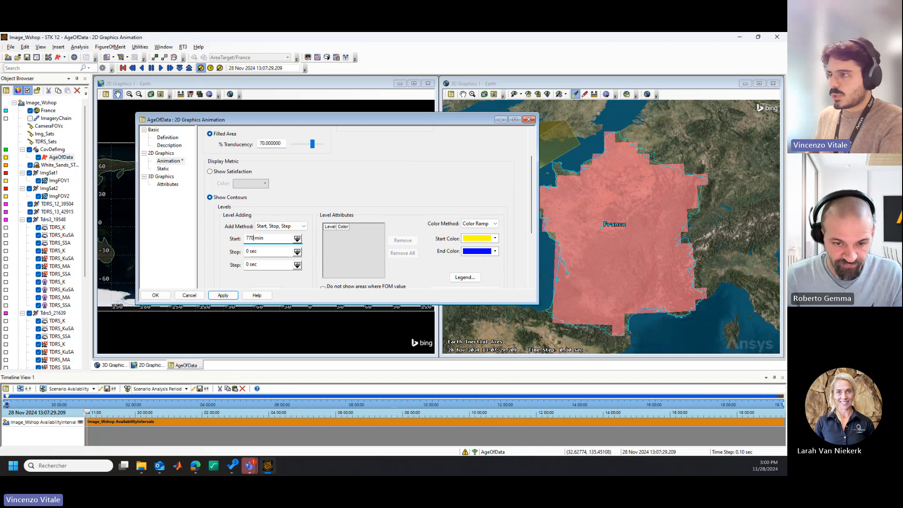
pyautogui.doubleClick(250, 253)
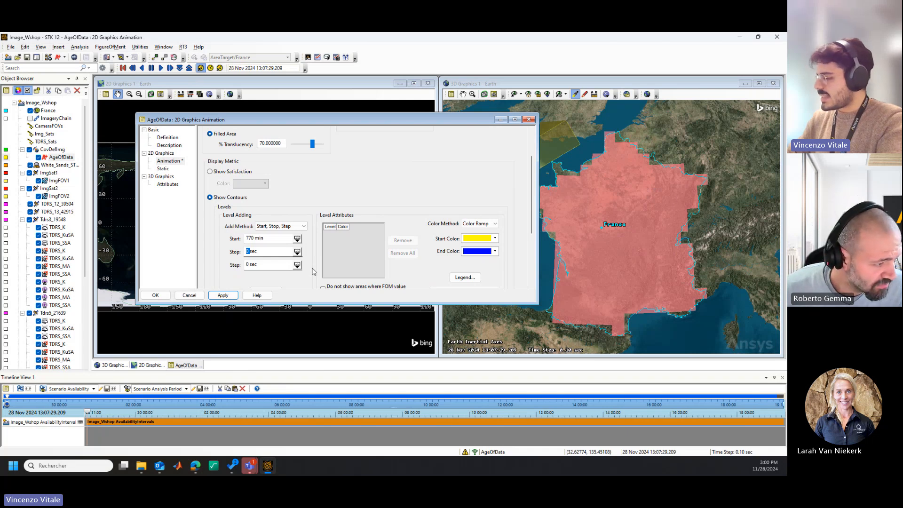
pyautogui.write('3700')
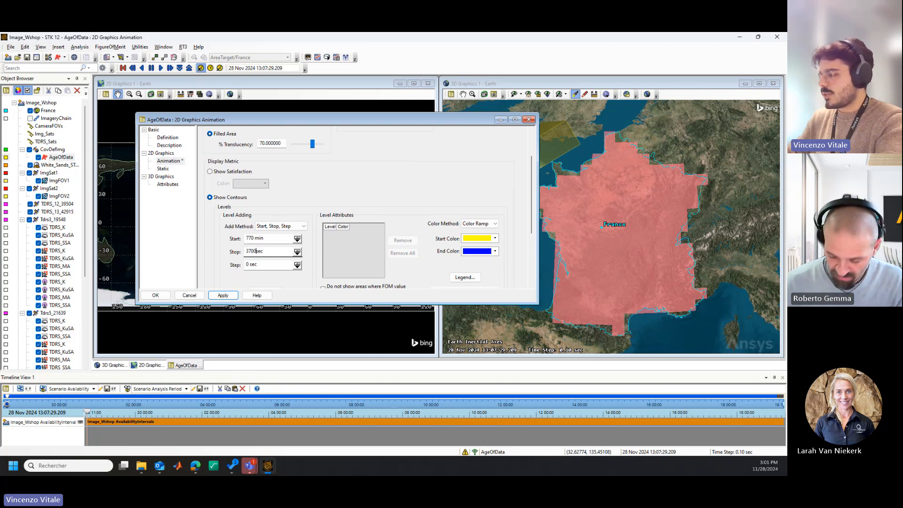
pyautogui.press('Delete')
pyautogui.write('min')
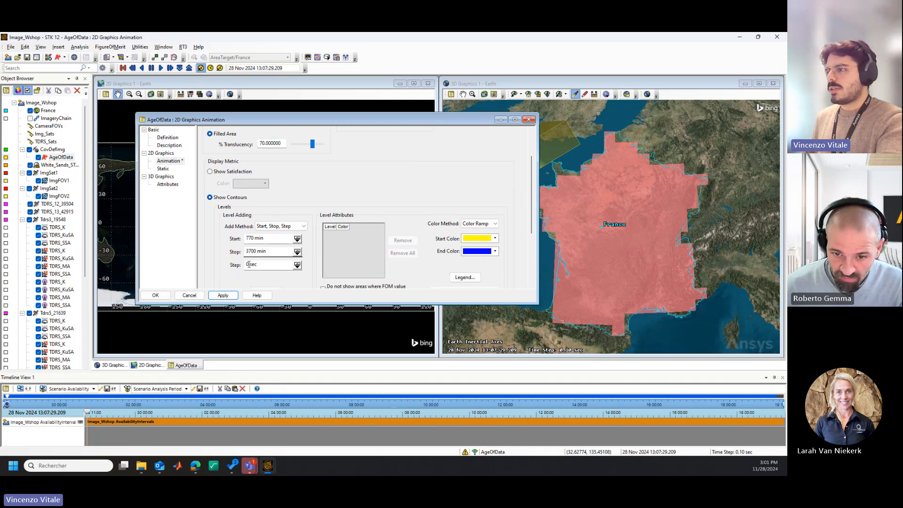
# - Set the contour level step to 500 min and add the levels to the list
pyautogui.moveTo(248, 264); pyautogui.dragTo(242, 267)
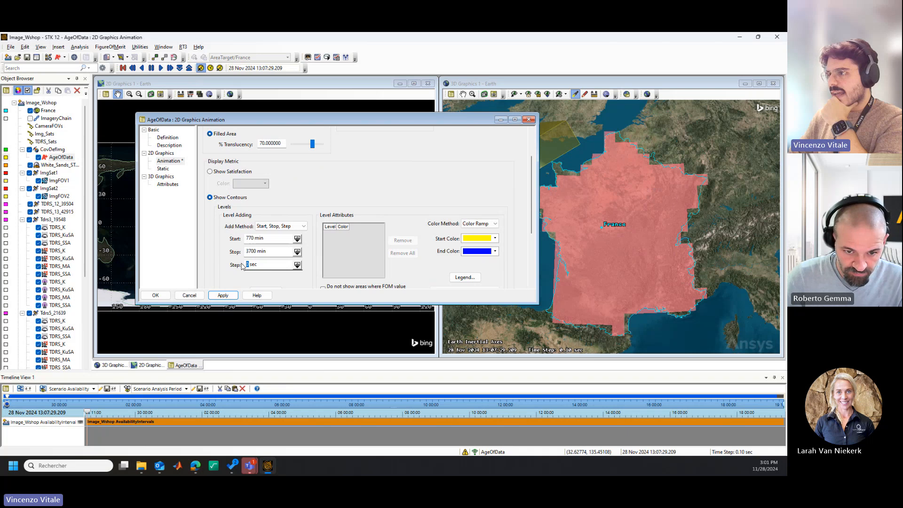
pyautogui.write('5')
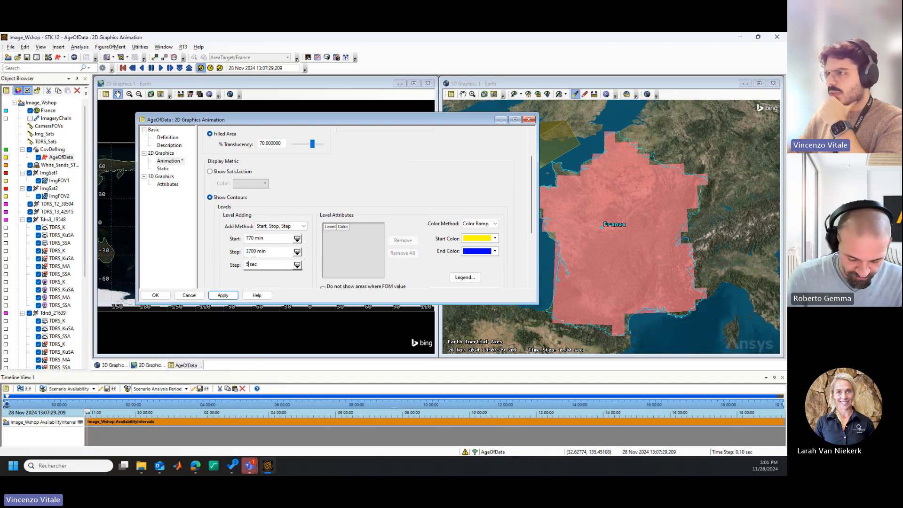
pyautogui.hotkey('shift', 'Right')
pyautogui.hotkey('shift', 'Right')
pyautogui.hotkey('shift', 'Right')
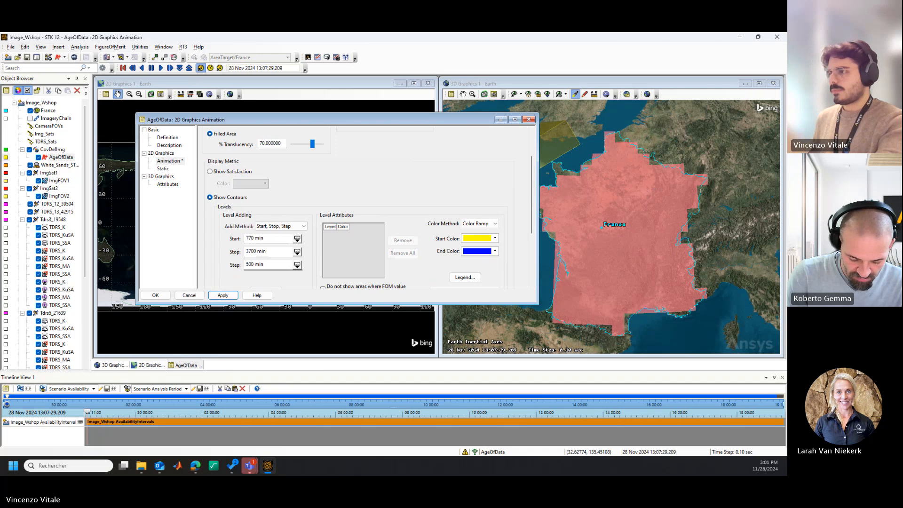
pyautogui.scroll(-2, 308, 277)
pyautogui.click(276, 242)
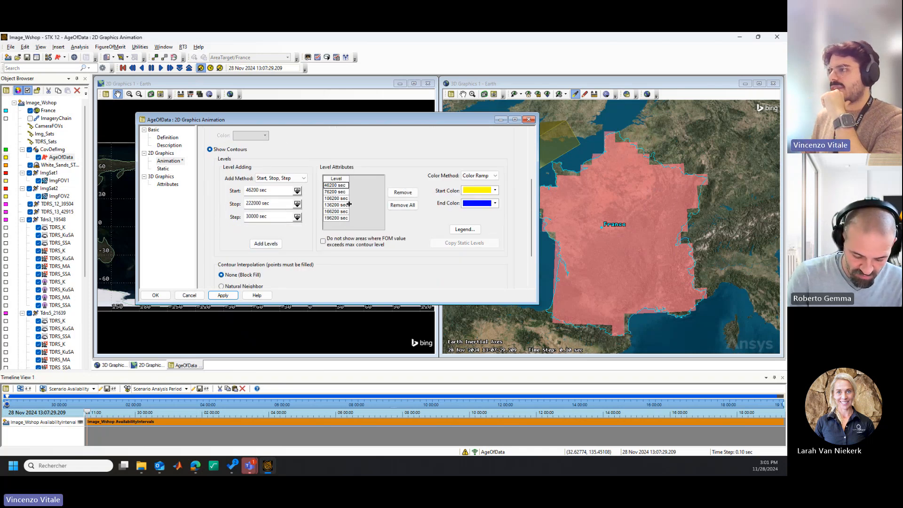
# - Try the Explicit color method for the contour levels, and return to Color Ramp
pyautogui.click(489, 176)
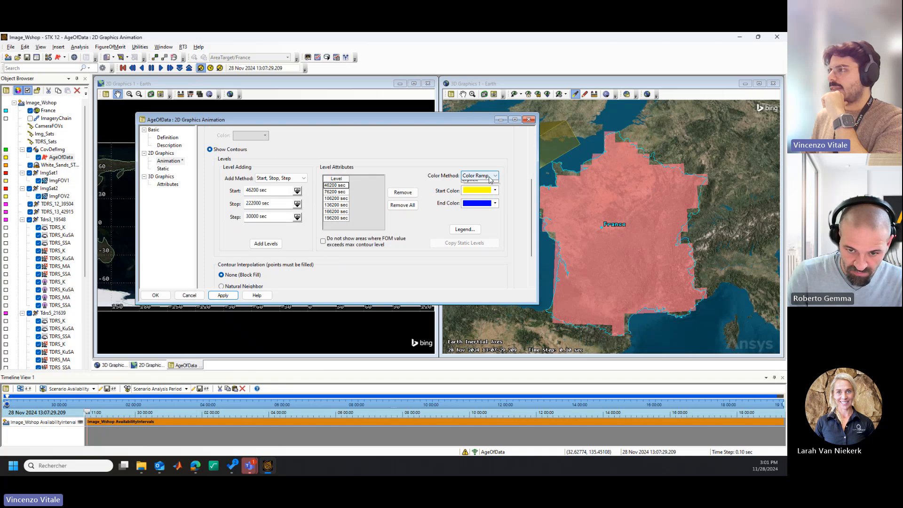
pyautogui.click(479, 187)
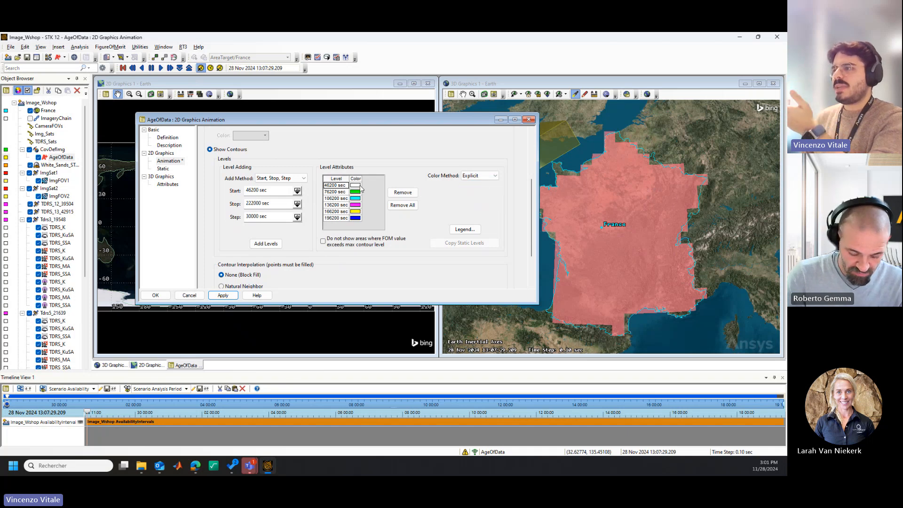
pyautogui.click(476, 176)
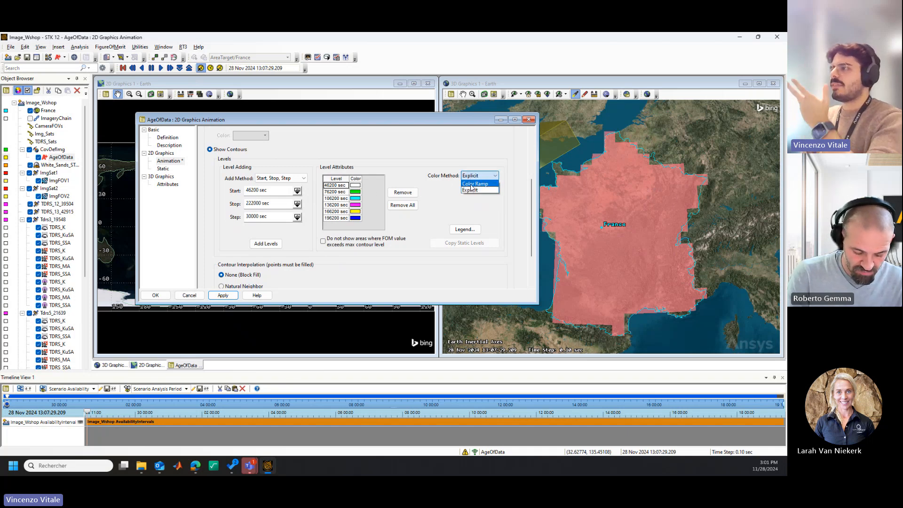
pyautogui.click(473, 184)
# - Set the start color of the contour color ramp to blue
pyautogui.click(473, 191)
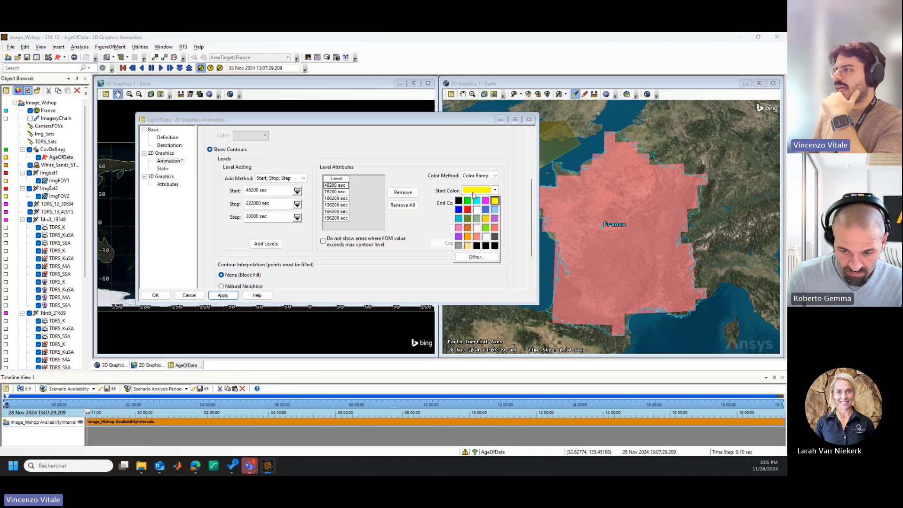
pyautogui.click(460, 210)
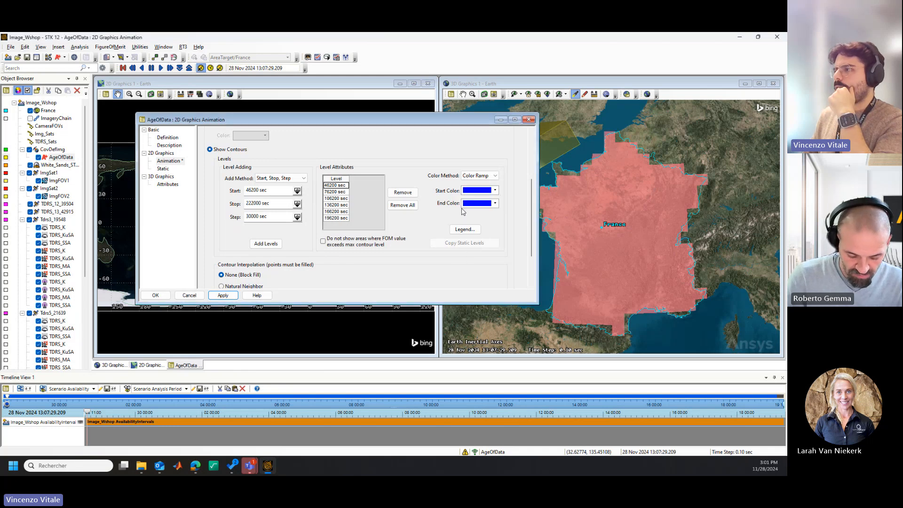
# - Set the end color of the contour color ramp to red and check the contour legend
pyautogui.click(476, 203)
pyautogui.click(465, 211)
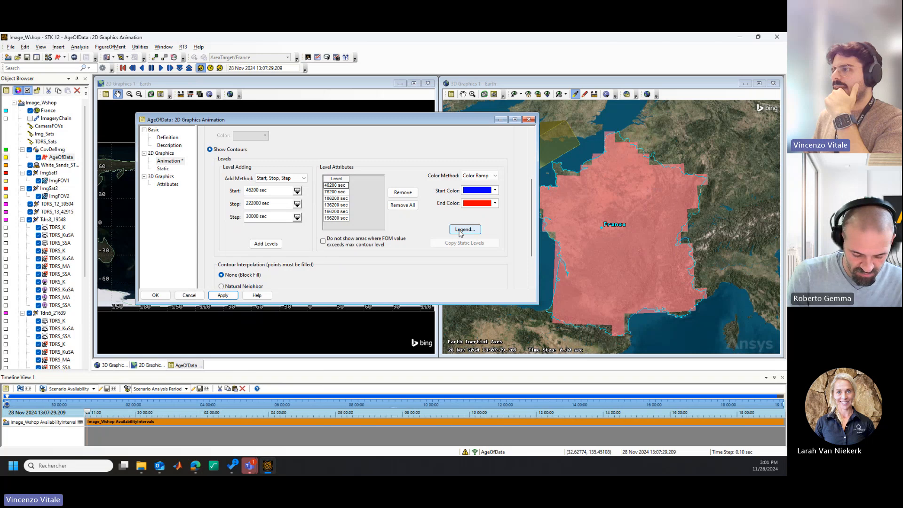
pyautogui.click(464, 229)
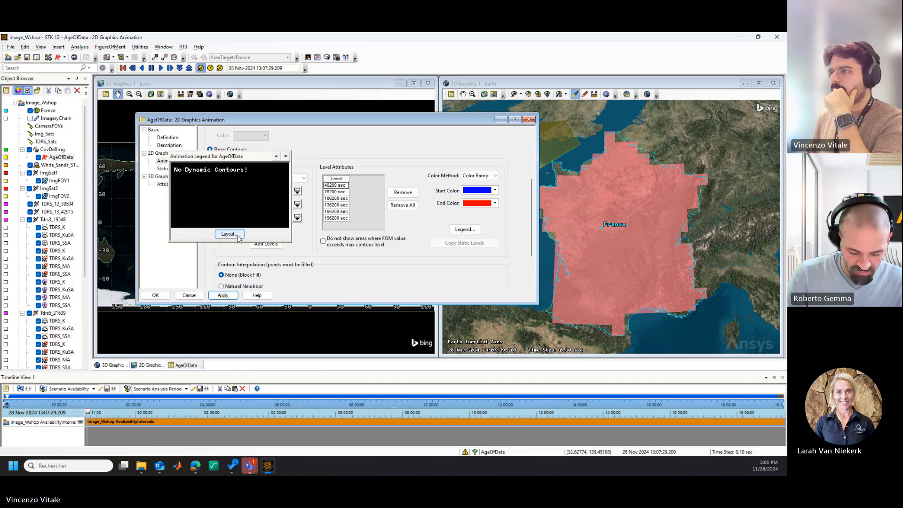
pyautogui.click(285, 157)
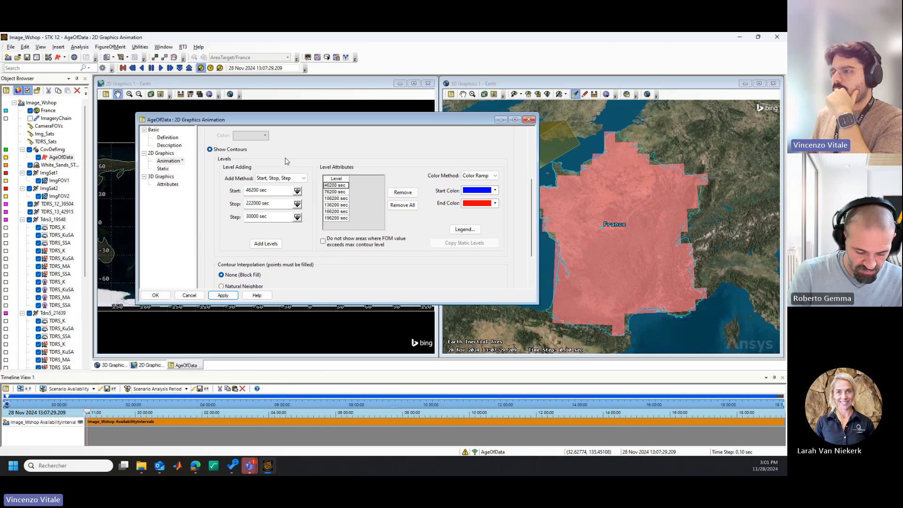
# - Set the contour interpolation to Natural Neighbor and apply the AgeOfData animation graphics settings
pyautogui.scroll(-1, 258, 256)
pyautogui.click(250, 238)
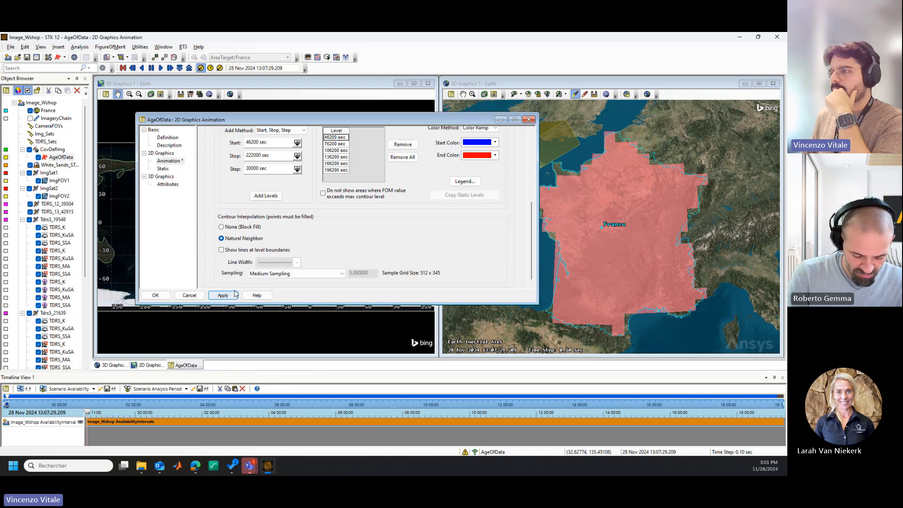
pyautogui.click(232, 296)
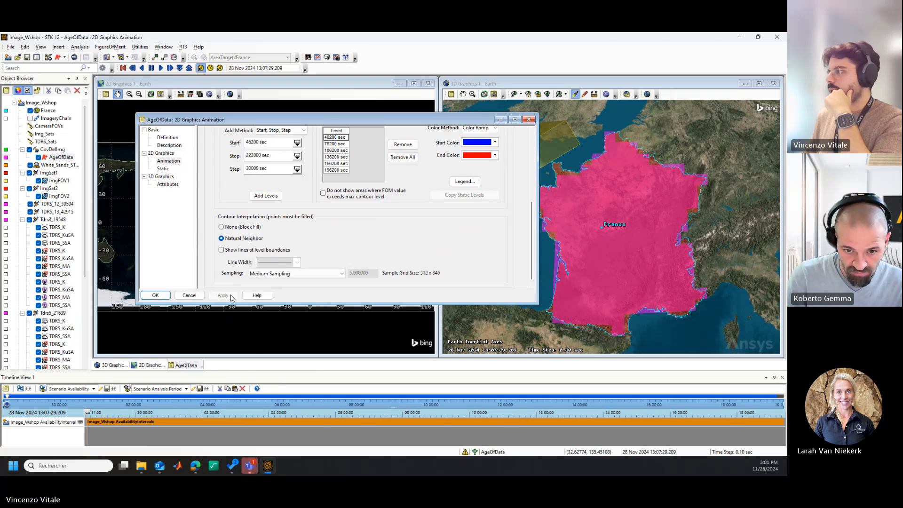
# - Set the contour legend's level order to Vertical - Min to Max and apply the layout
pyautogui.click(465, 182)
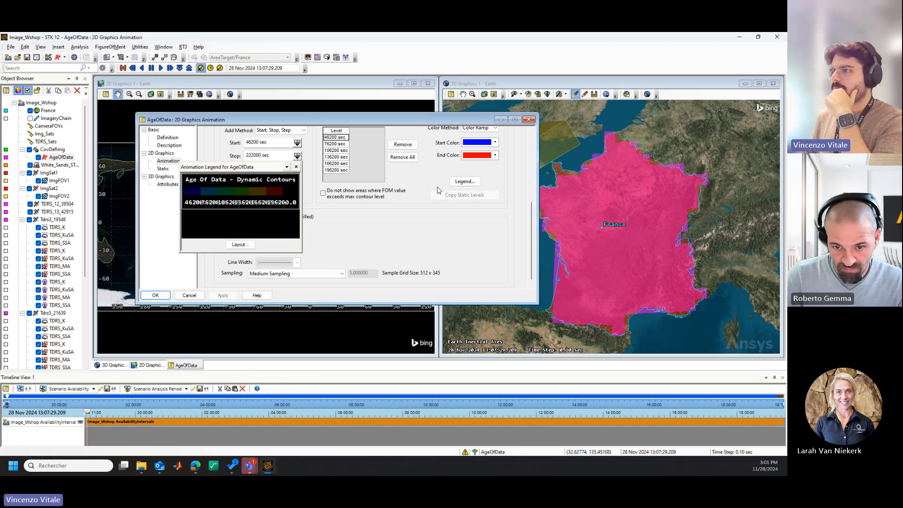
pyautogui.click(238, 245)
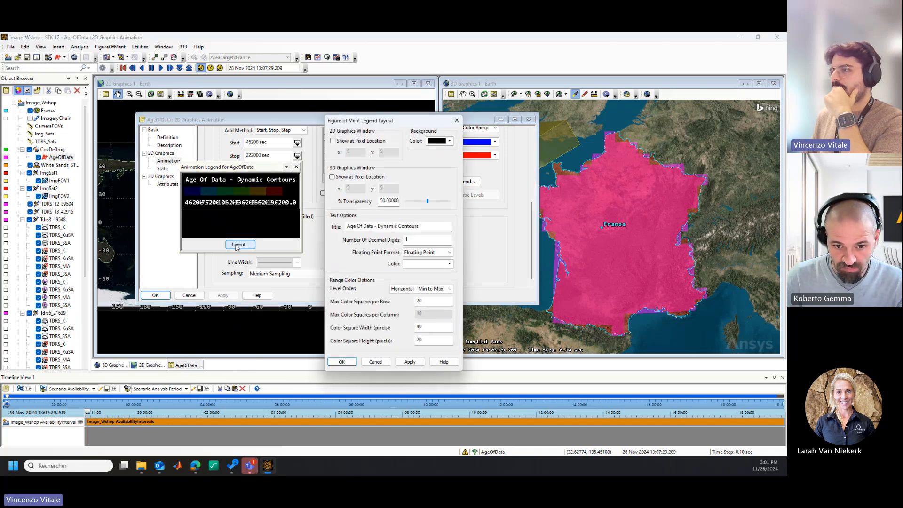
pyautogui.moveTo(420, 226); pyautogui.dragTo(374, 229)
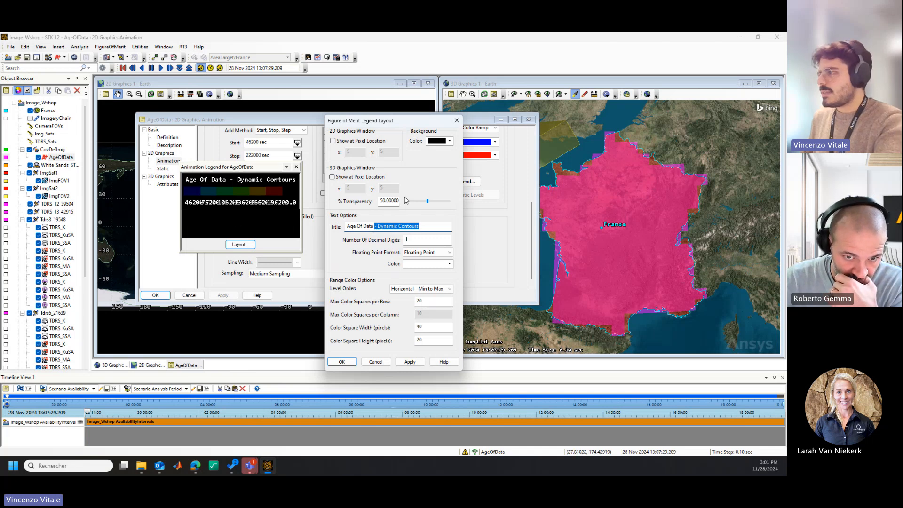
pyautogui.click(426, 288)
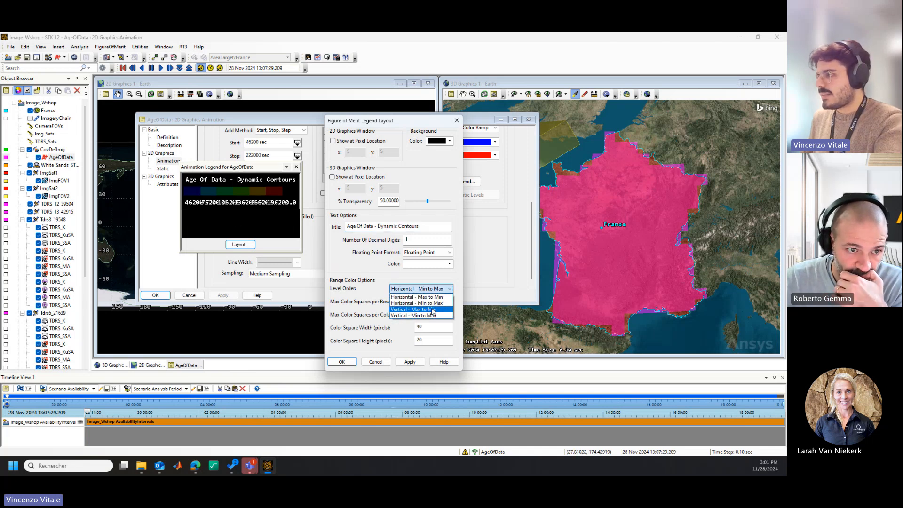
pyautogui.click(432, 316)
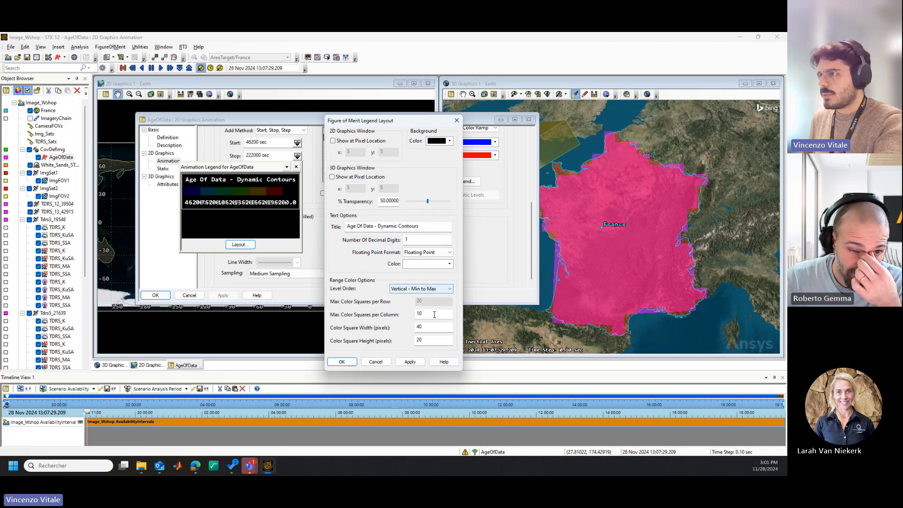
pyautogui.click(410, 361)
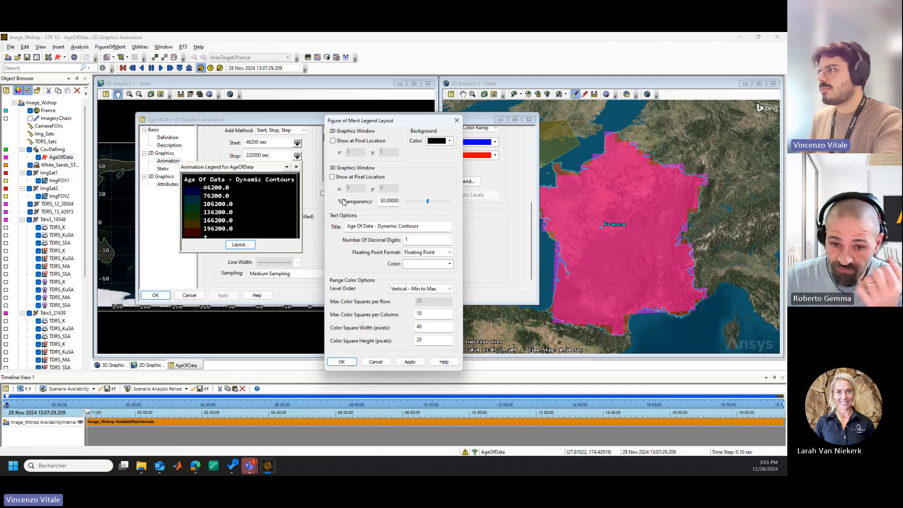
# - Show the legend at a pixel location in the 3D graphics window, with 0 decimal digits in Scientific (E) format
pyautogui.click(332, 177)
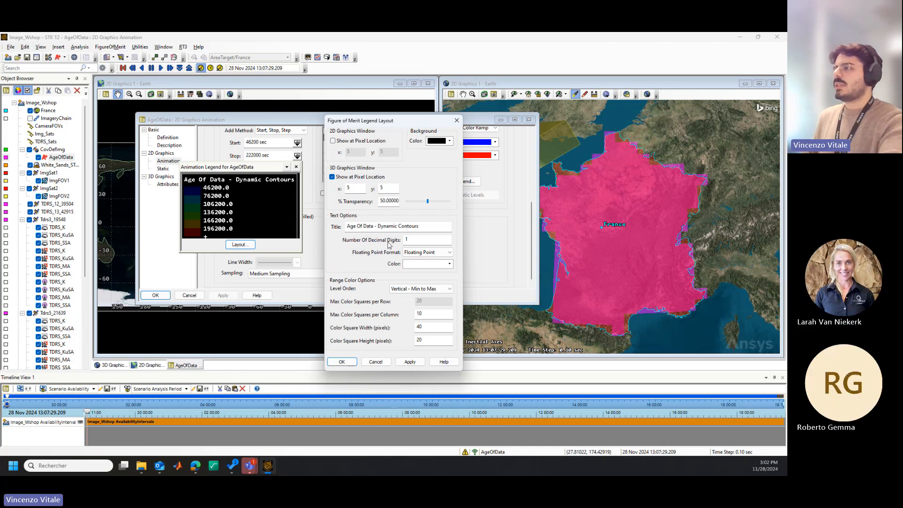
pyautogui.moveTo(411, 241); pyautogui.dragTo(351, 243)
pyautogui.write('0')
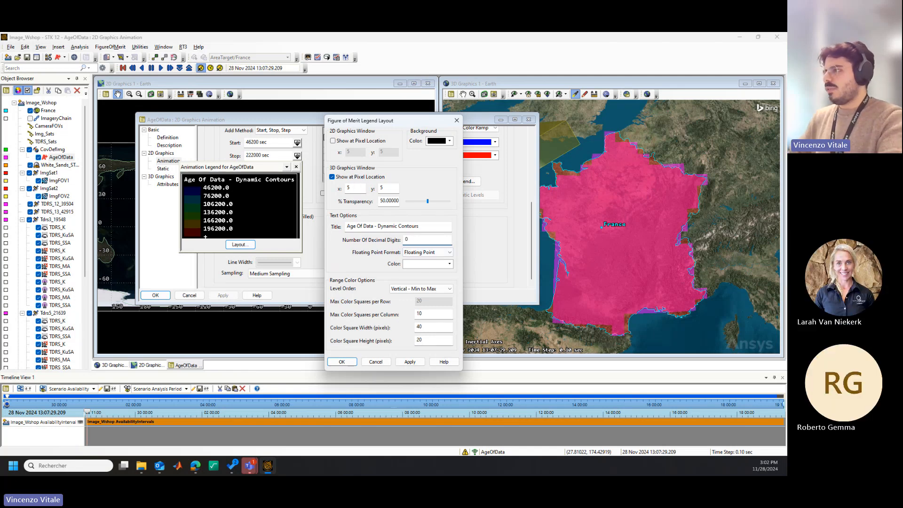
pyautogui.click(440, 252)
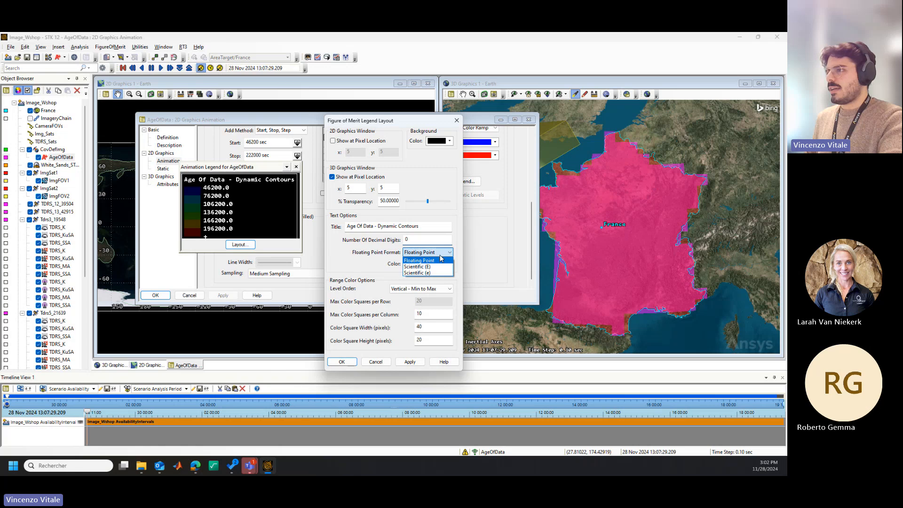
pyautogui.click(440, 266)
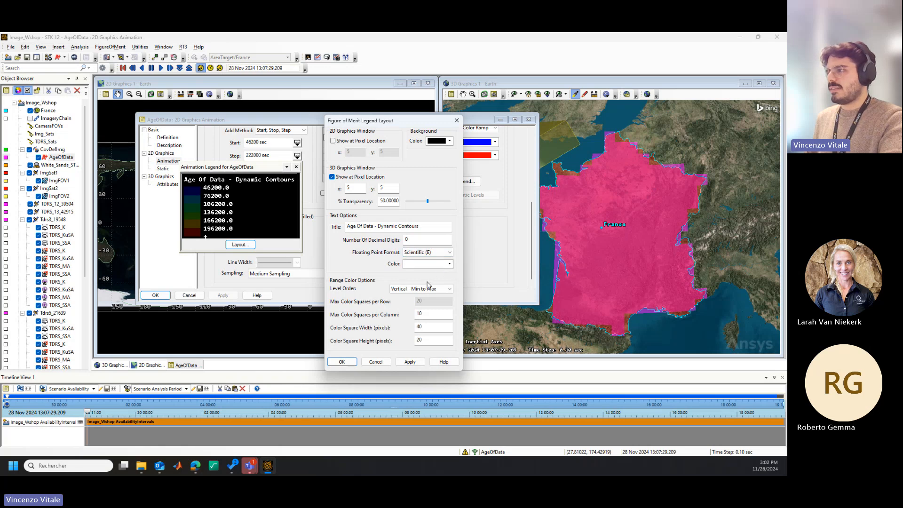
# - Retitle the legend "Age Of Data [sec]", apply the layout and close its settings
pyautogui.moveTo(419, 226); pyautogui.dragTo(371, 230)
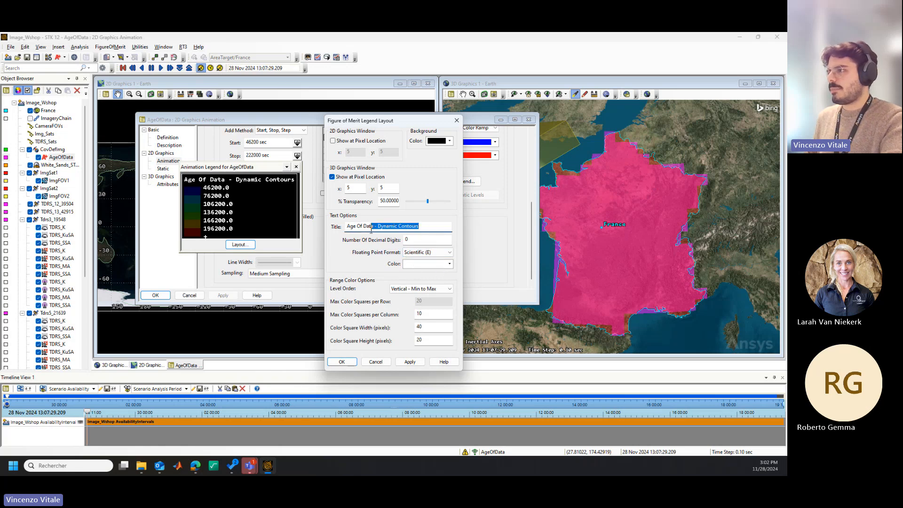
pyautogui.press('BackSpace')
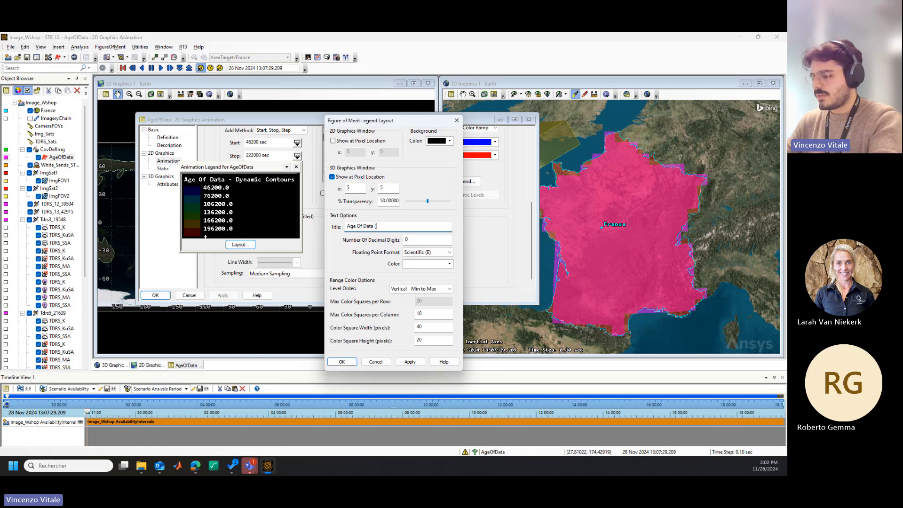
pyautogui.write('[sec')
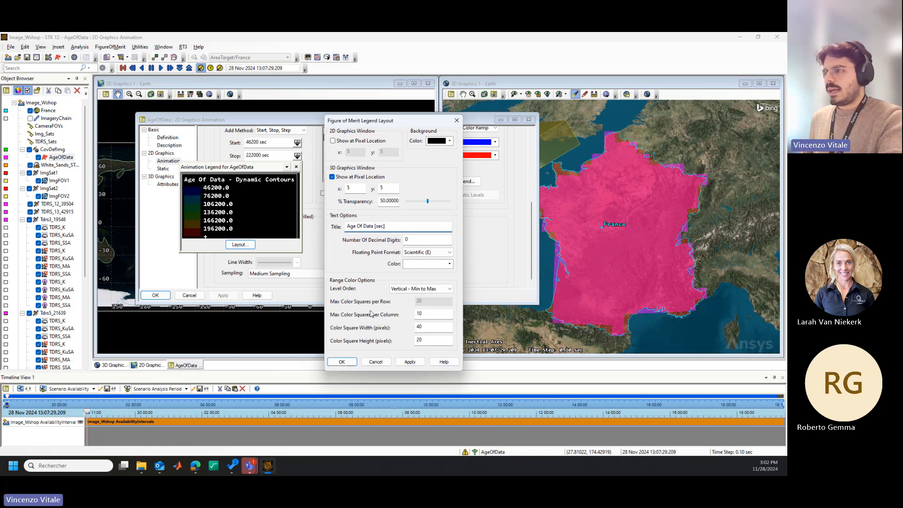
pyautogui.click(407, 362)
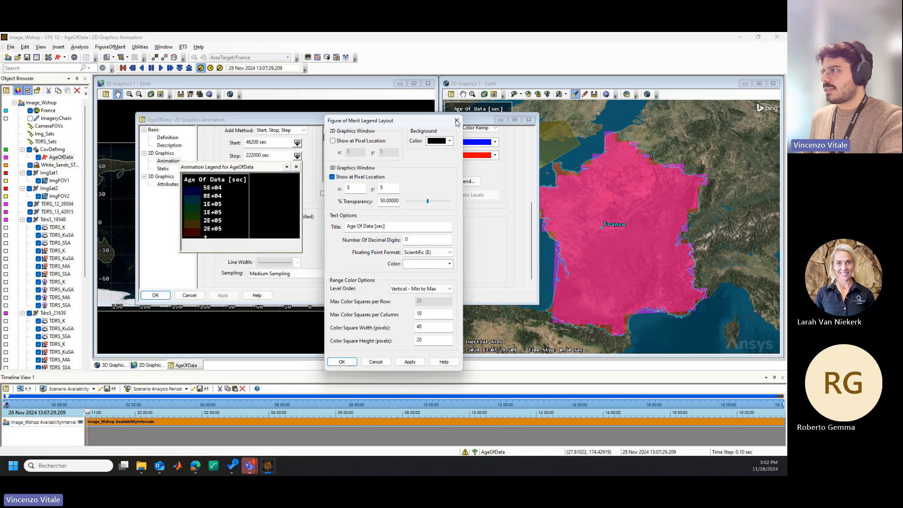
pyautogui.click(455, 120)
# - Close the legend preview and the AgeOfData properties, and reduce the animation time step to 0.01 sec
pyautogui.moveTo(482, 123); pyautogui.dragTo(697, 247)
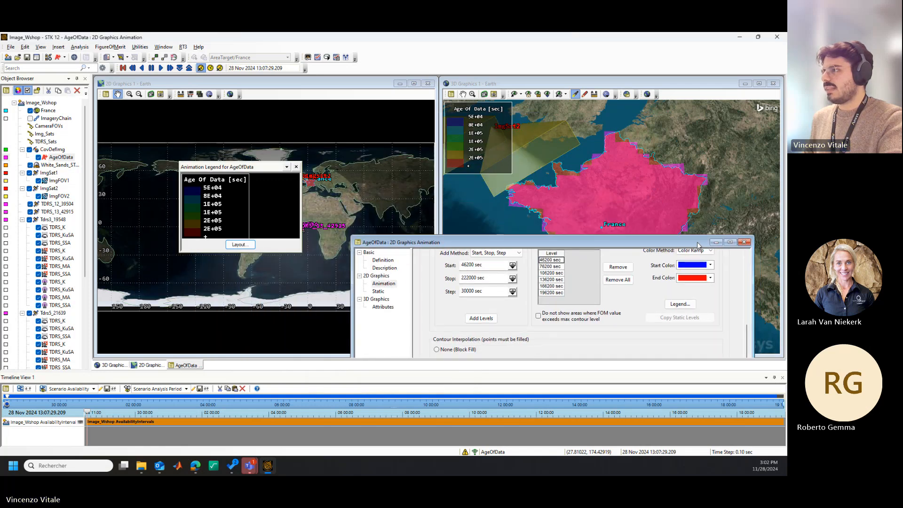
pyautogui.click(296, 167)
pyautogui.moveTo(439, 244); pyautogui.dragTo(194, 130)
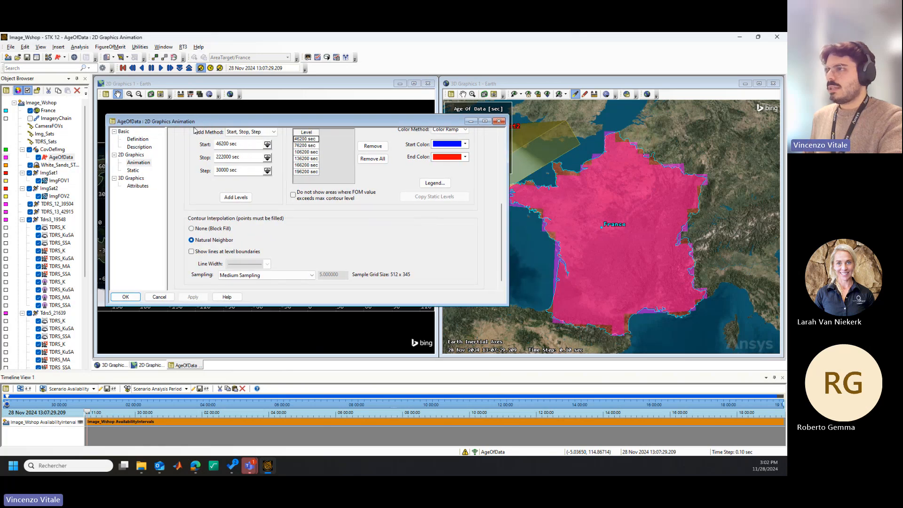
pyautogui.click(179, 69)
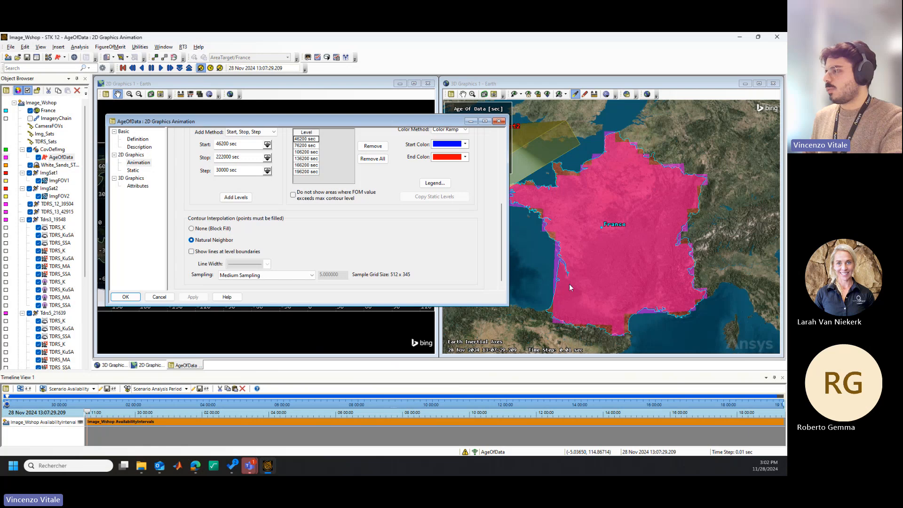
pyautogui.click(499, 122)
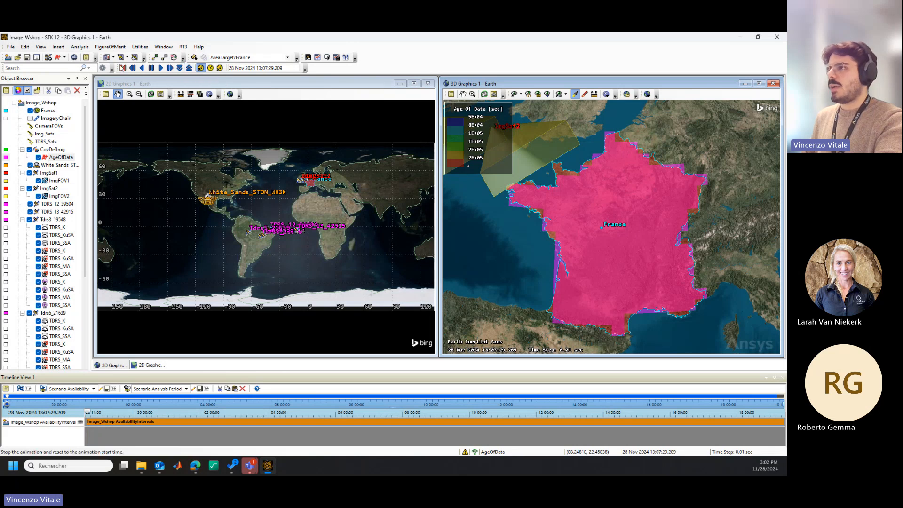
# - Play the scenario animation forward and raise the time step to 10 sec to watch the contours change over France
pyautogui.click(160, 68)
pyautogui.click(189, 69)
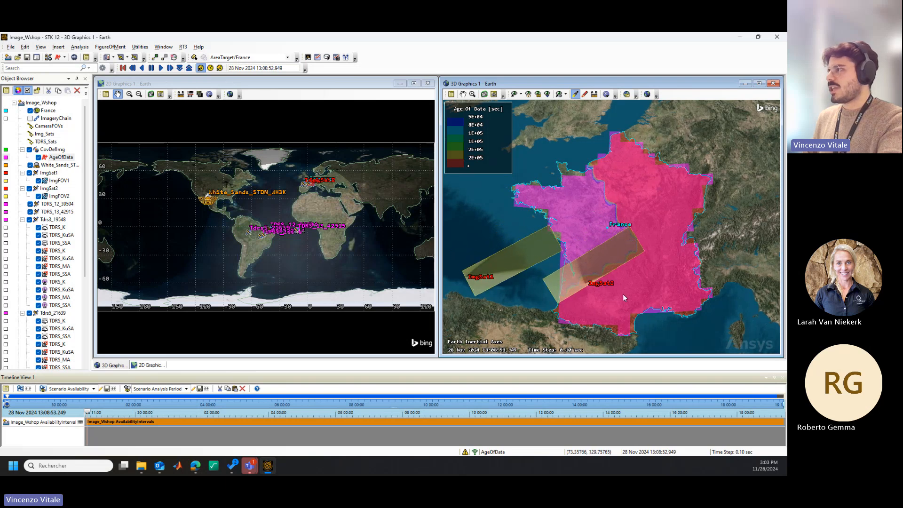
pyautogui.click(189, 68)
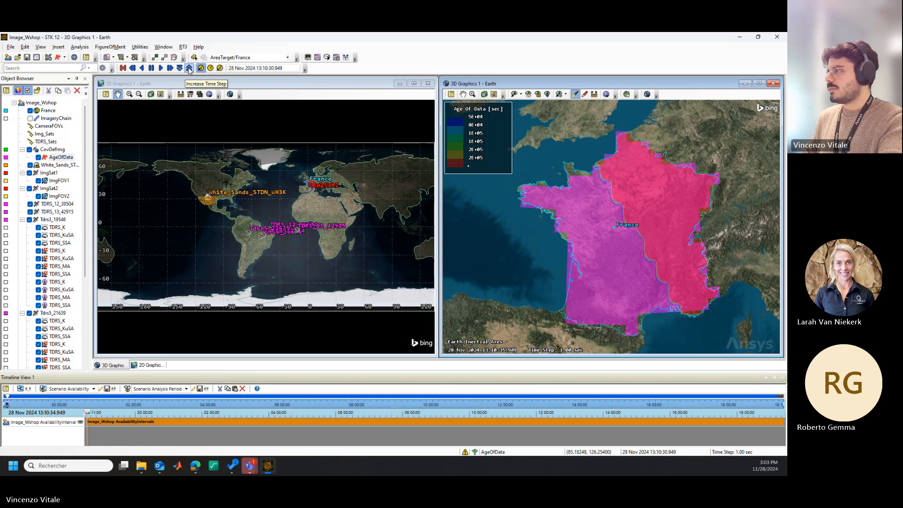
pyautogui.click(189, 68)
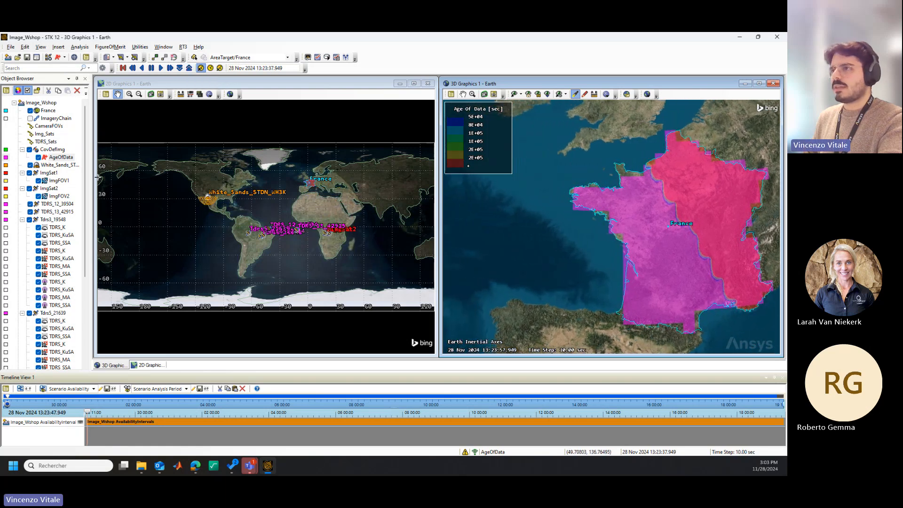
# - Zoom the 3D view to the France area target and frame the whole country with north up
pyautogui.rightClick(45, 113)
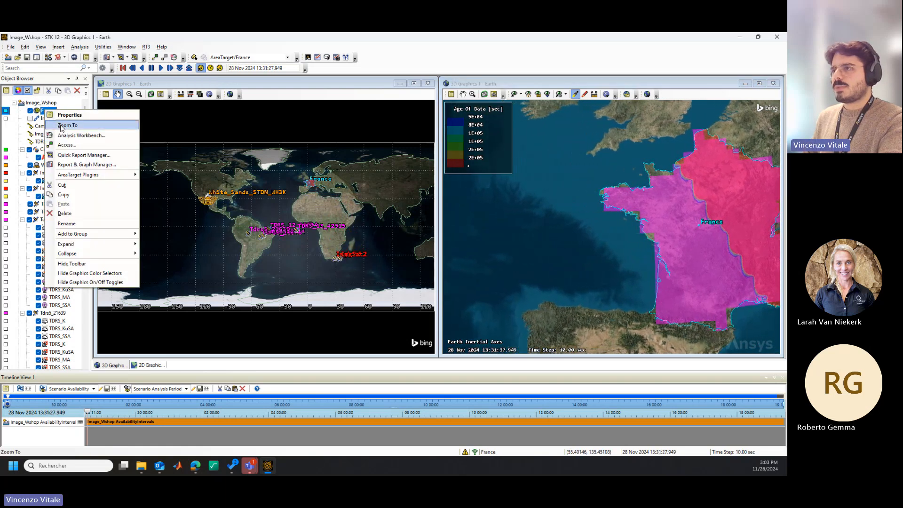
pyautogui.click(101, 125)
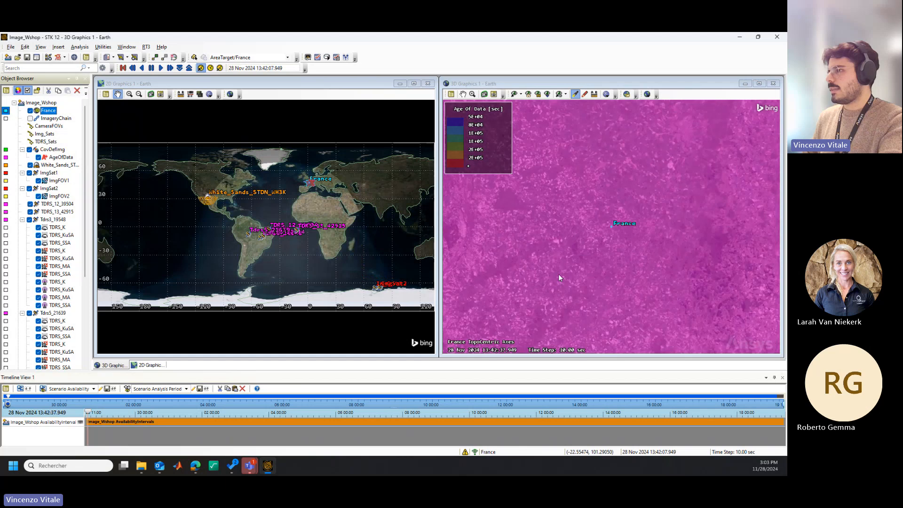
pyautogui.scroll(-10, 559, 275)
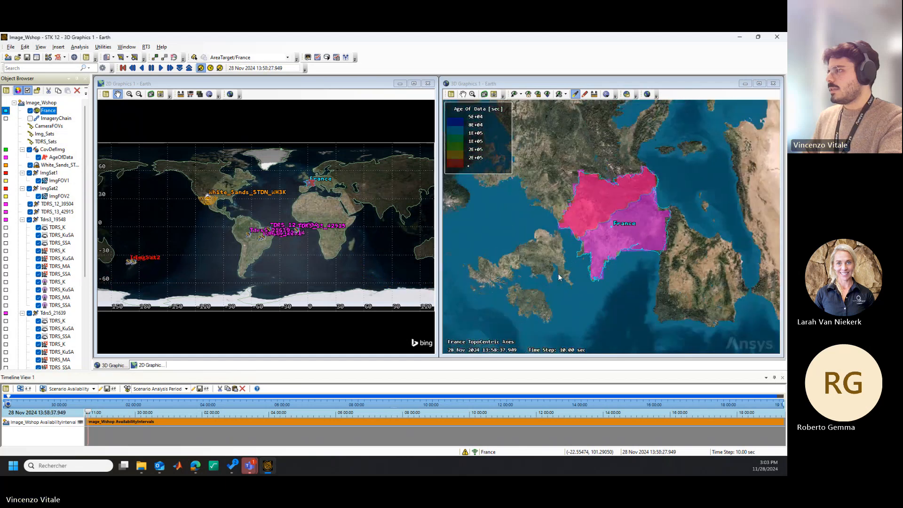
pyautogui.moveTo(587, 283); pyautogui.dragTo(485, 250)
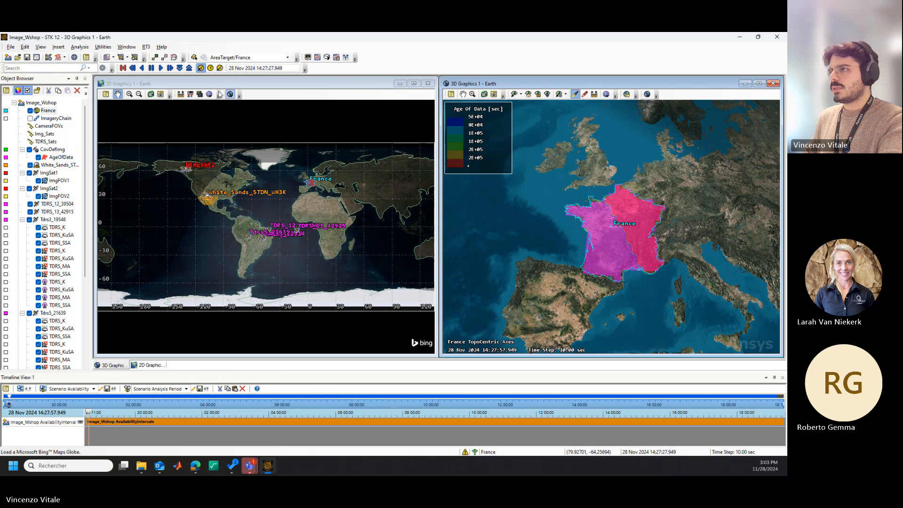
# - Speed the animation up to a 300 sec time step, and reset it to the scenario start time
pyautogui.click(190, 68)
pyautogui.click(189, 69)
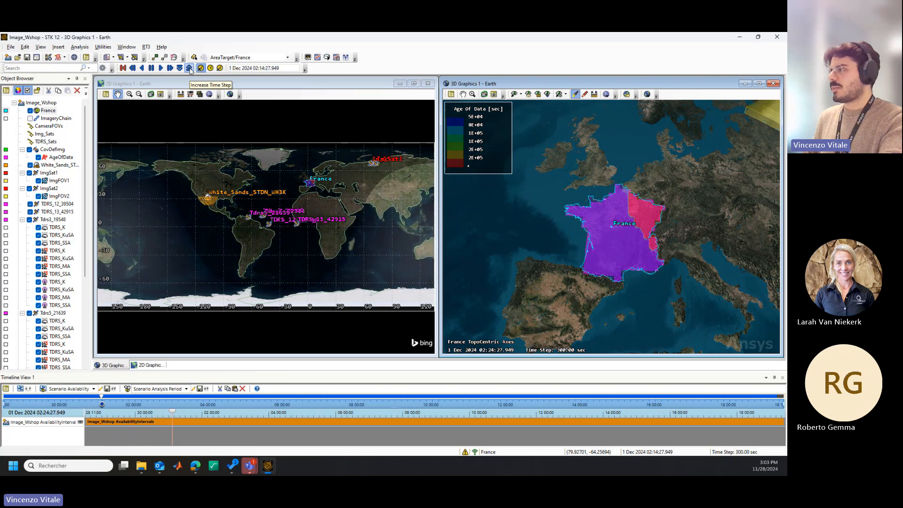
pyautogui.click(123, 68)
pyautogui.moveTo(523, 261)
pyautogui.mouseDown()
pyautogui.moveTo(560, 262)
pyautogui.moveTo(520, 255)
pyautogui.mouseUp()
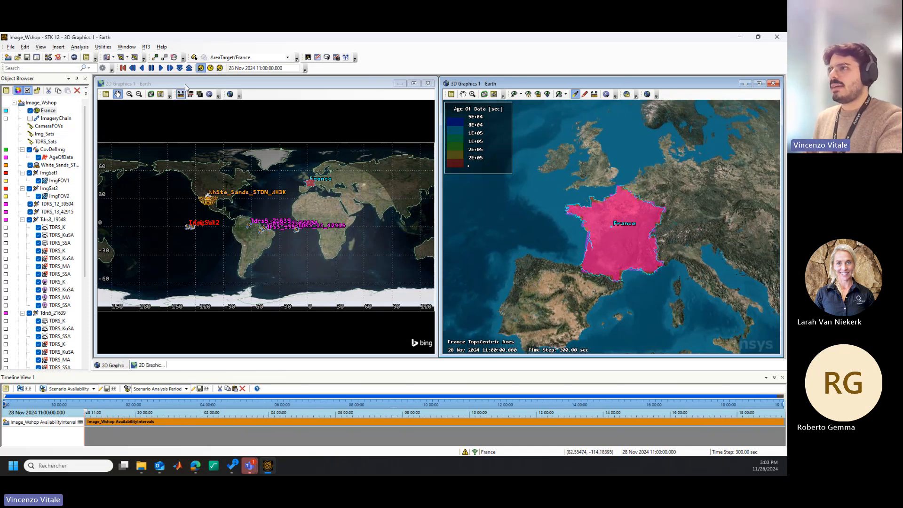
# - Decrease the animation time step to 5 sec
pyautogui.click(180, 69)
pyautogui.click(179, 68)
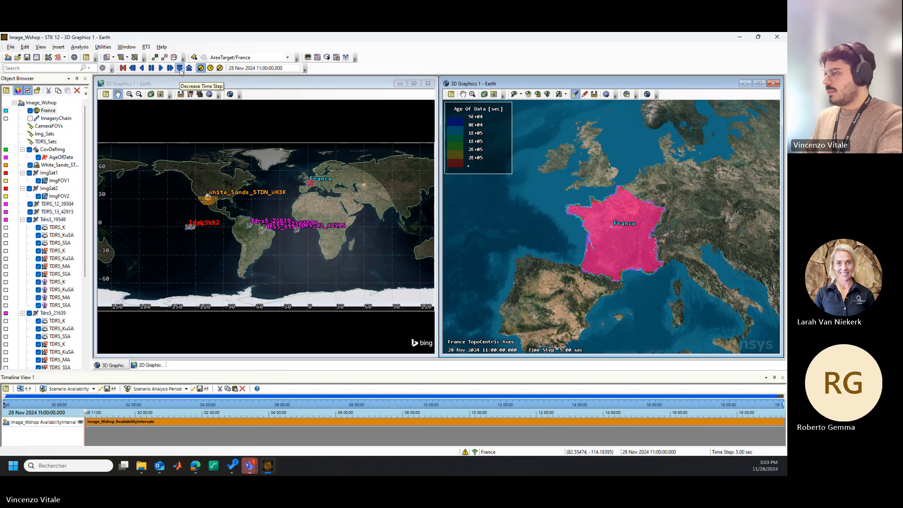
pyautogui.click(286, 69)
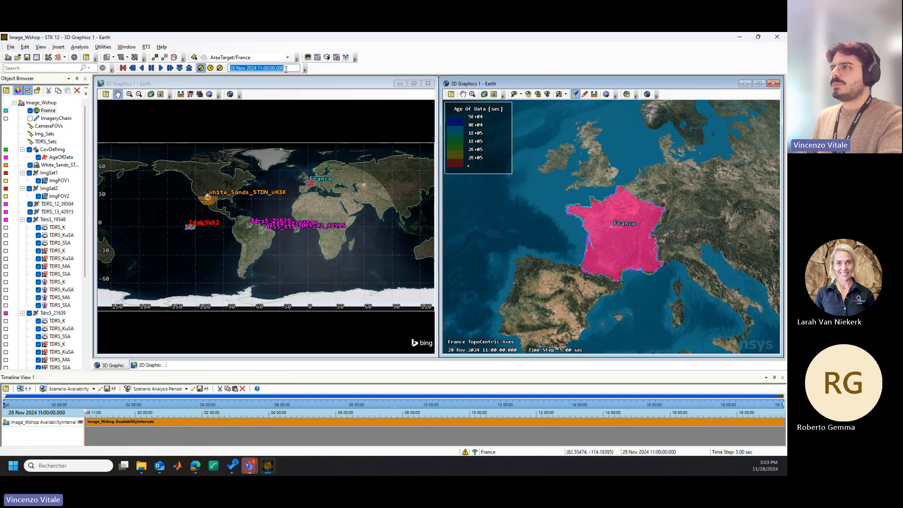
pyautogui.click(350, 74)
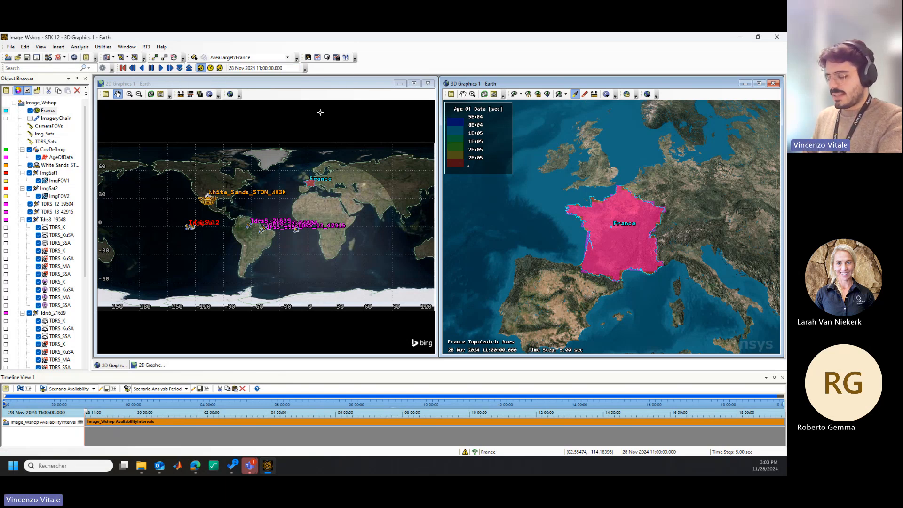
# - Hide the AgeOfData graphics and add a new figure of merit named GSD under the CovDefImg coverage definition
pyautogui.click(39, 157)
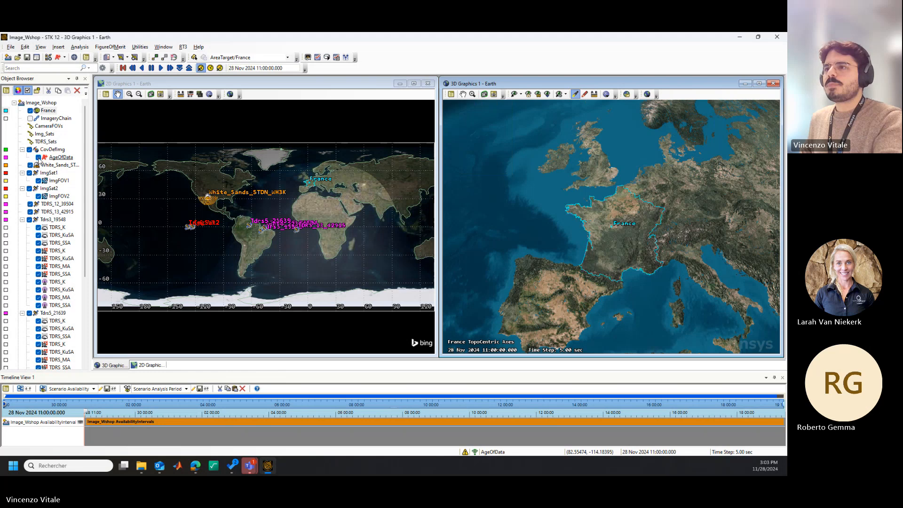
pyautogui.click(59, 157)
pyautogui.click(57, 150)
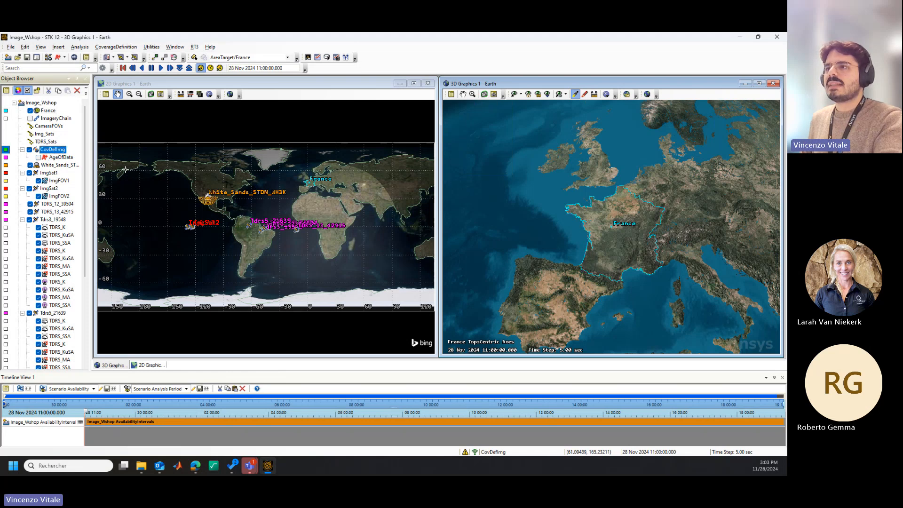
pyautogui.click(58, 58)
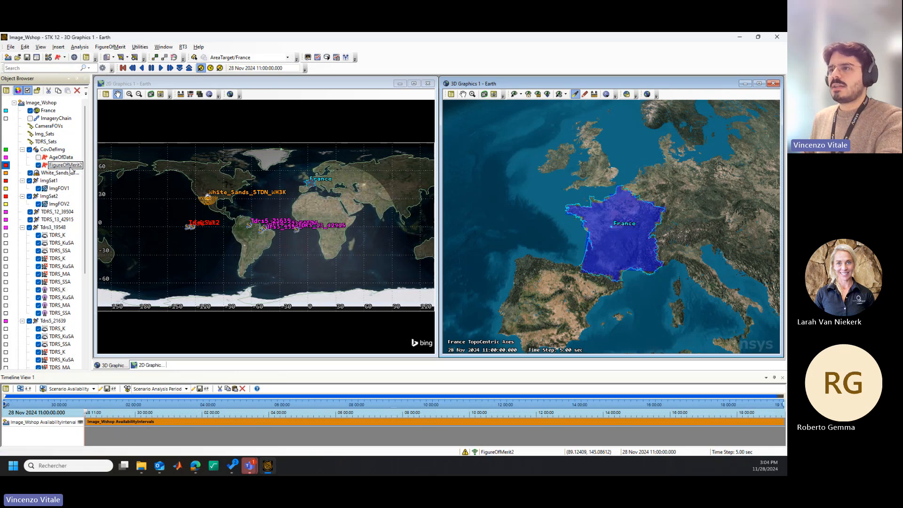
pyautogui.press('Return')
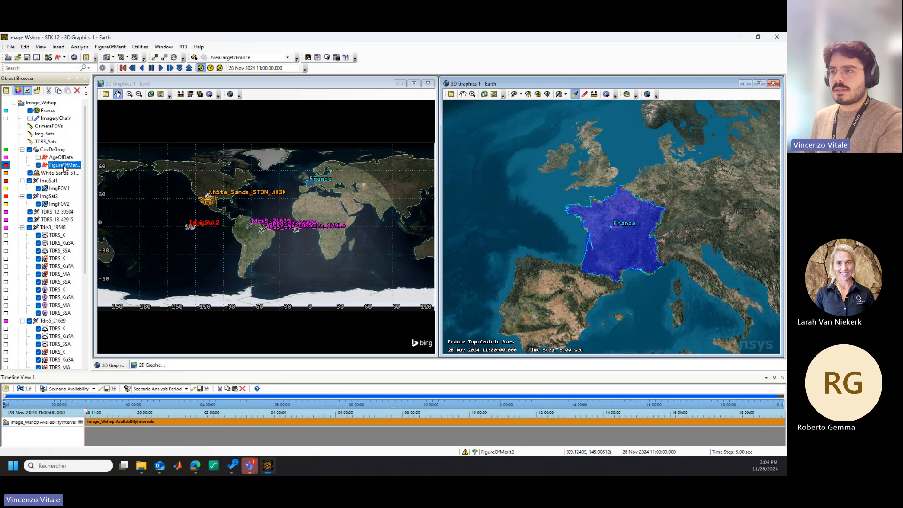
pyautogui.click(65, 165)
pyautogui.write('GSD')
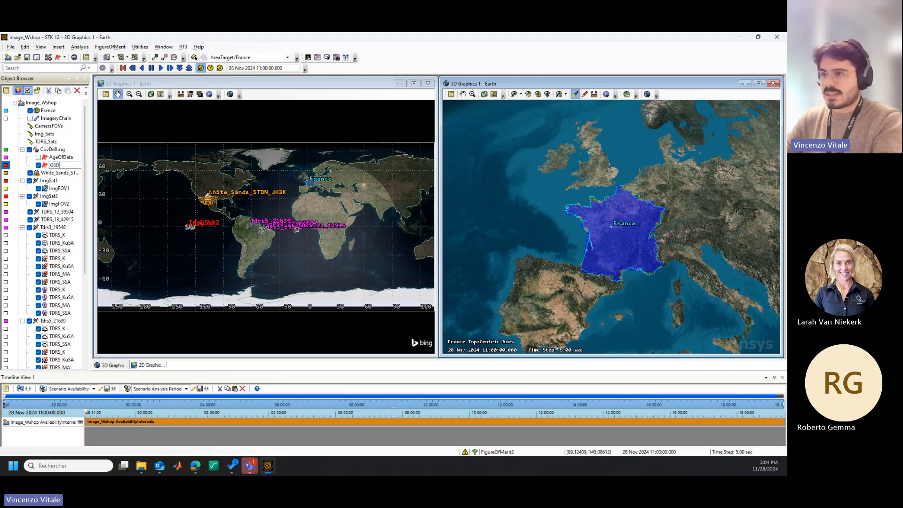
pyautogui.press('Return')
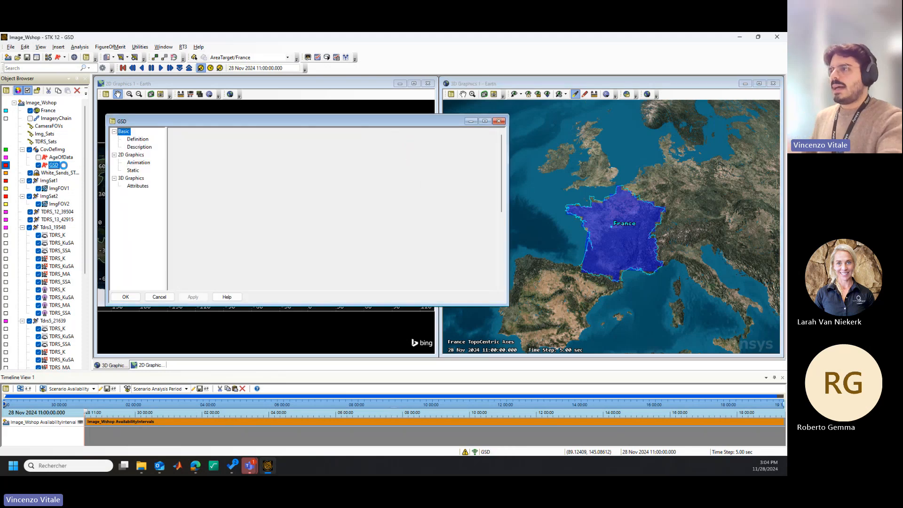
# - Define the GSD figure of merit as an Access Constraint type using the GroundSampleDistance constraint
pyautogui.click(272, 149)
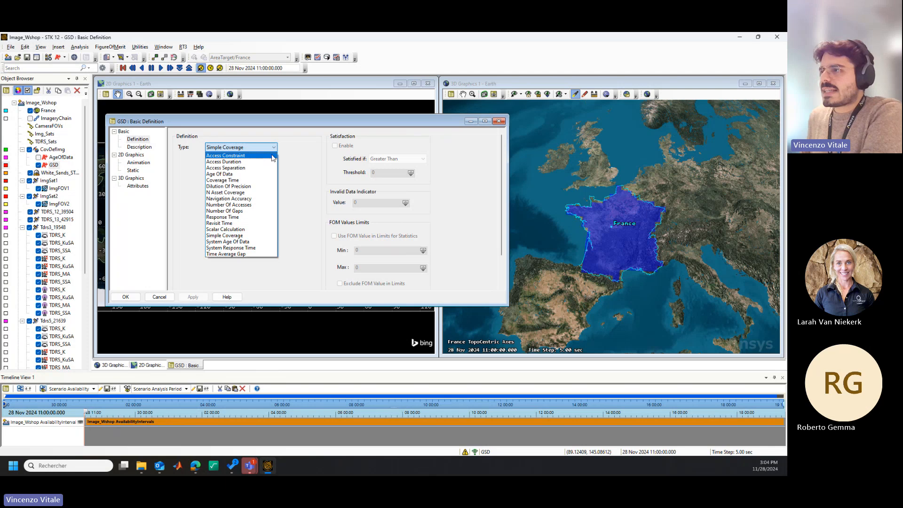
pyautogui.click(271, 156)
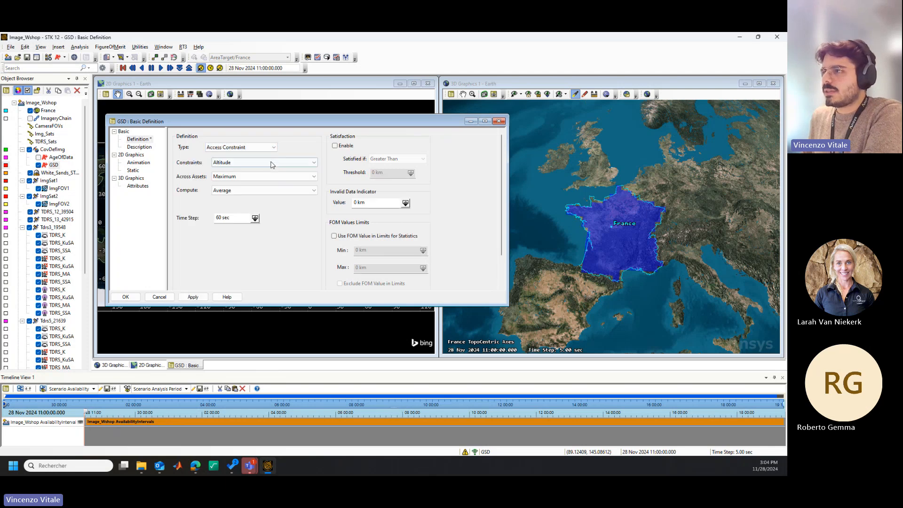
pyautogui.click(271, 162)
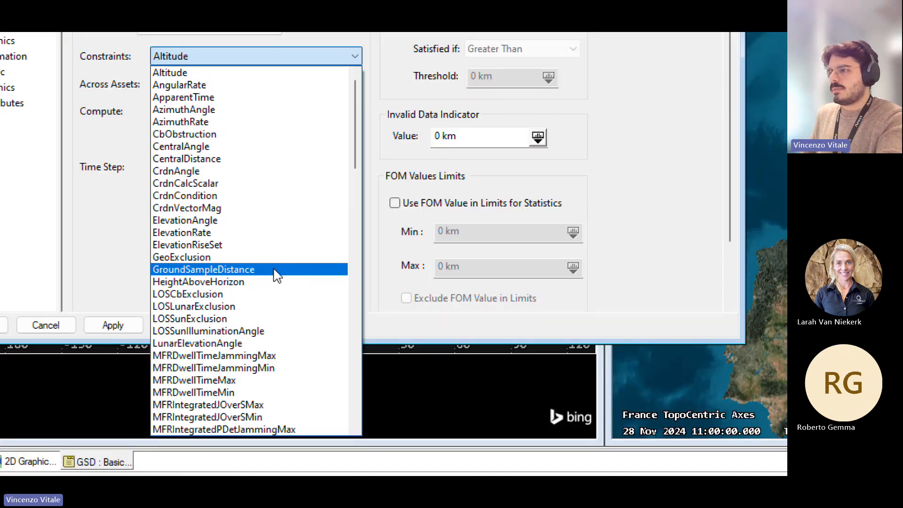
pyautogui.click(277, 275)
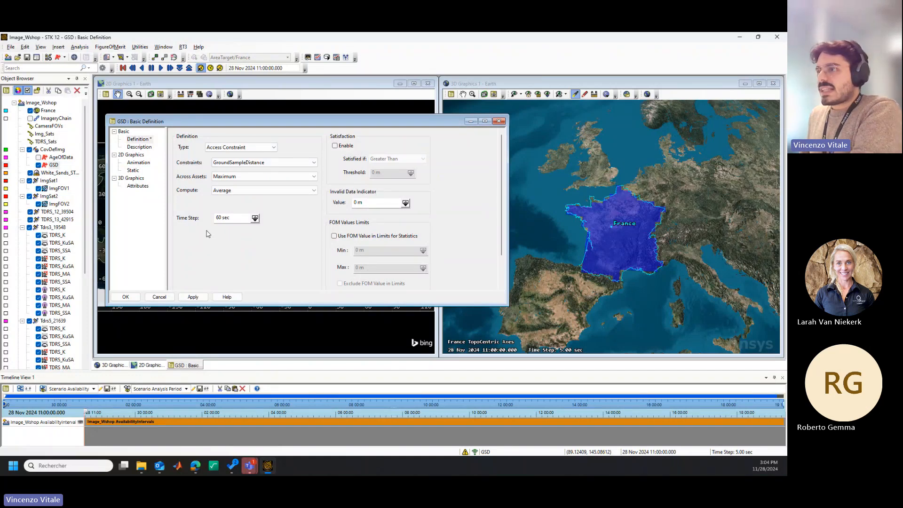
# - Set GSD's 2D animation graphics to accumulate at the current time and display contours instead of satisfaction
pyautogui.click(140, 147)
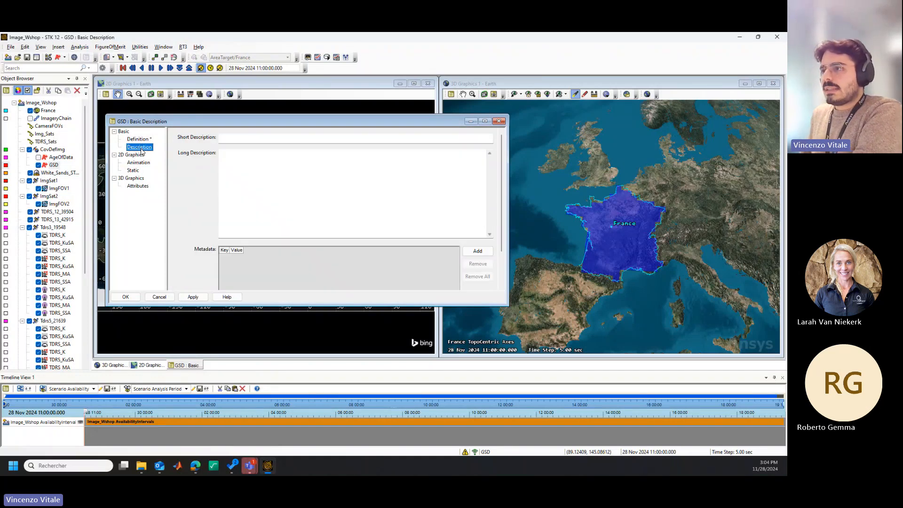
pyautogui.click(139, 163)
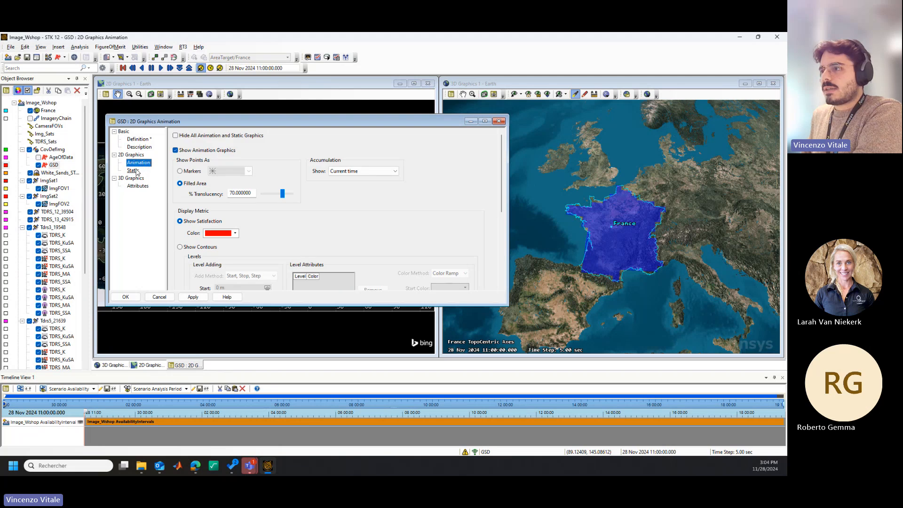
pyautogui.scroll(-3, 388, 228)
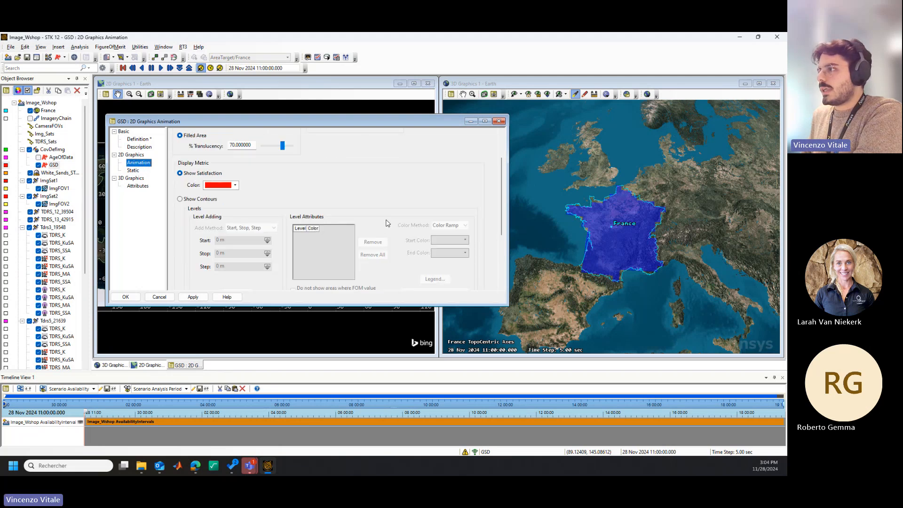
pyautogui.scroll(3, 388, 228)
pyautogui.click(346, 171)
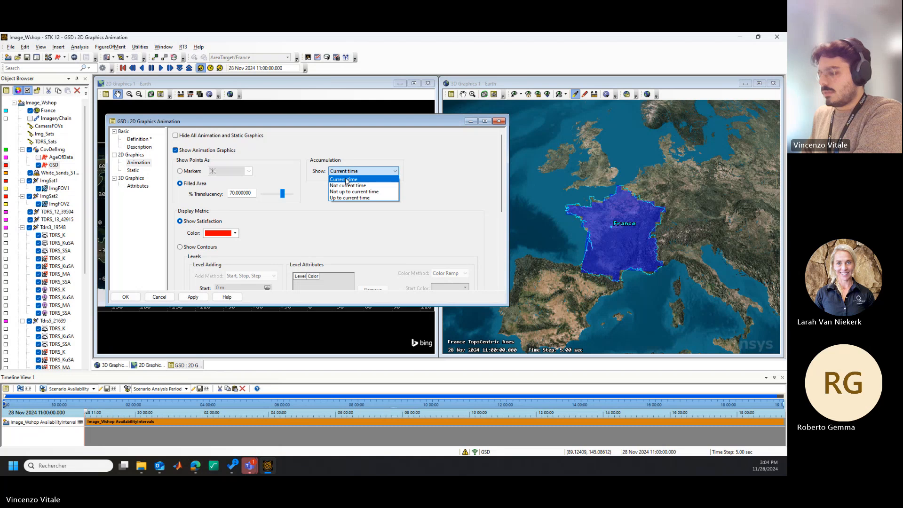
pyautogui.click(347, 180)
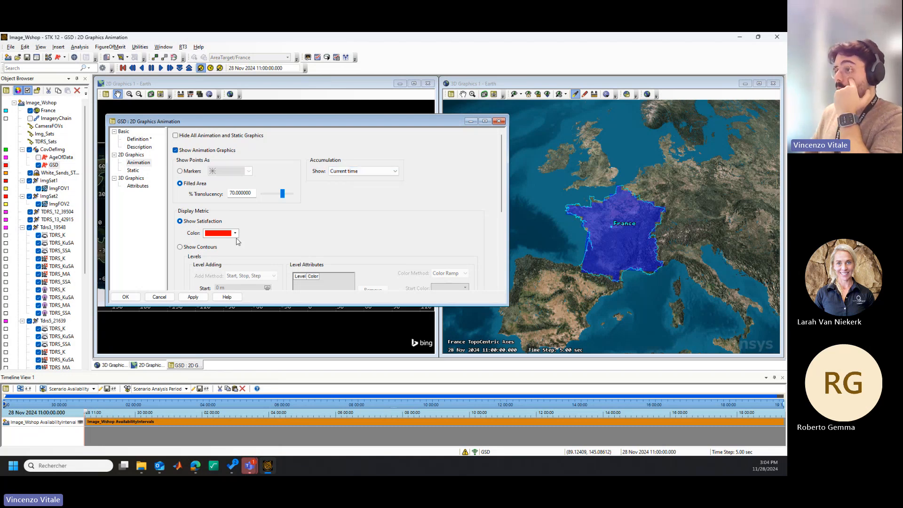
pyautogui.click(180, 247)
pyautogui.scroll(-1, 306, 248)
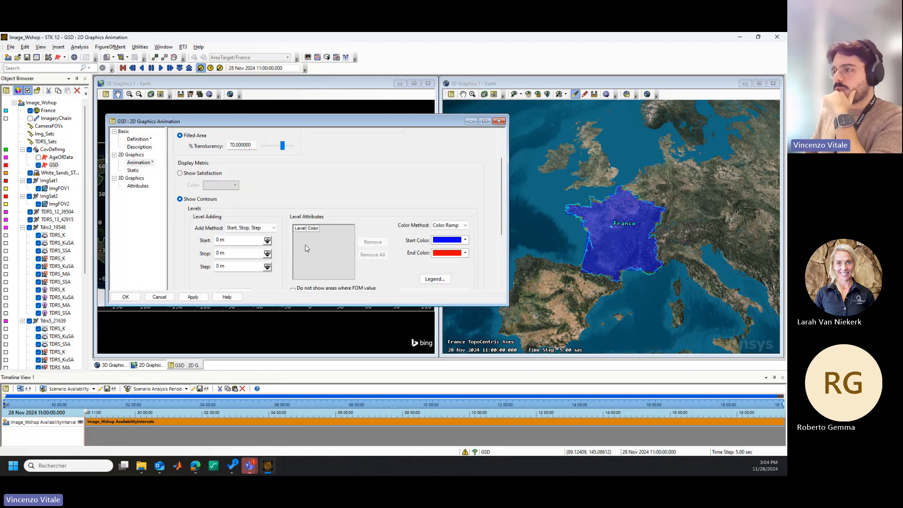
# - Set the GSD contour level stop to 7 m and step to 1 m, and apply the changes
pyautogui.doubleClick(219, 253)
pyautogui.write('7')
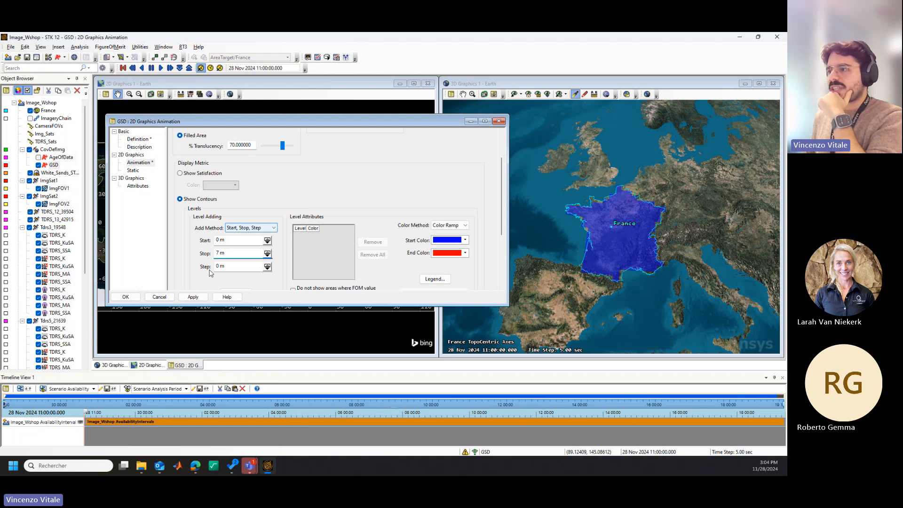
pyautogui.doubleClick(219, 267)
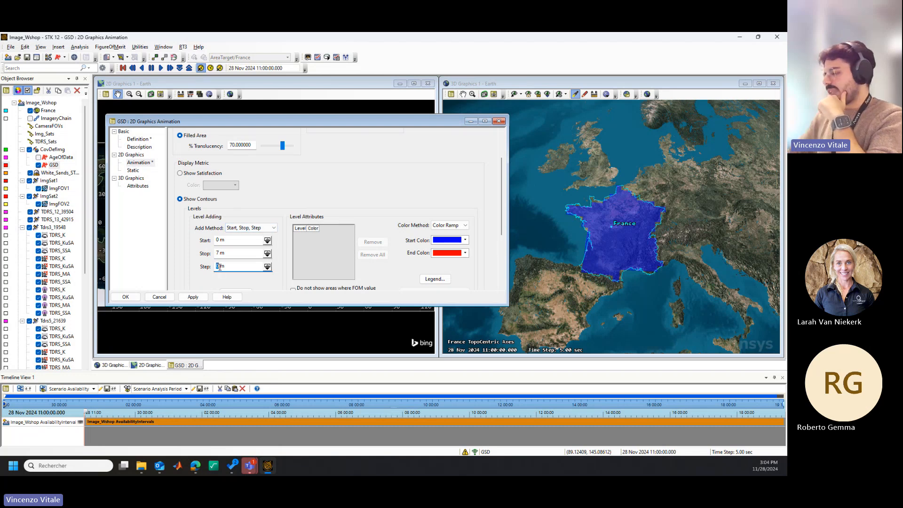
pyautogui.write('1')
pyautogui.rightClick(53, 165)
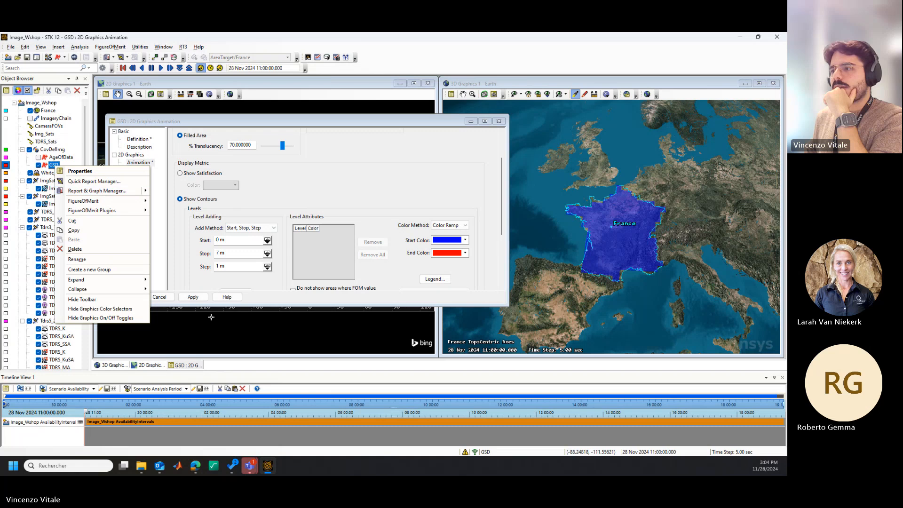
pyautogui.click(193, 297)
pyautogui.click(193, 297)
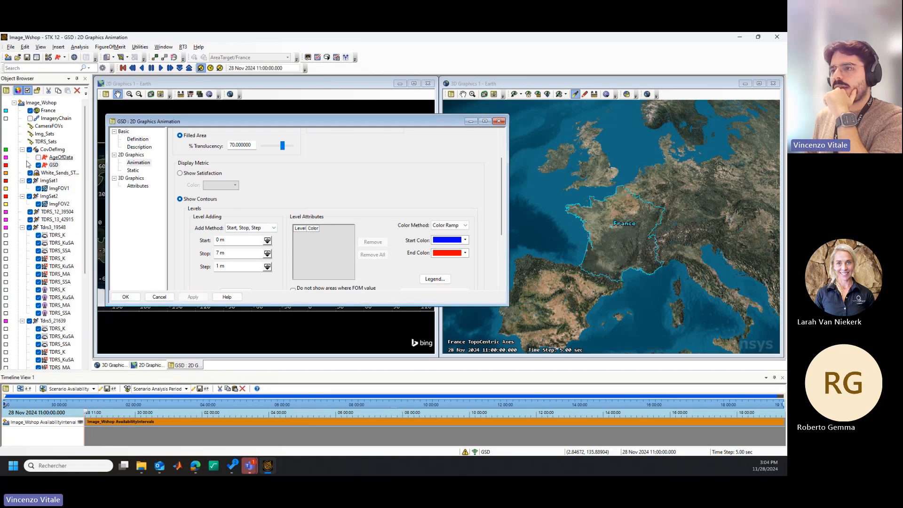
# - Generate the Grid Stats report for GSD, read its minimum, maximum and average values, and close the report
pyautogui.rightClick(54, 166)
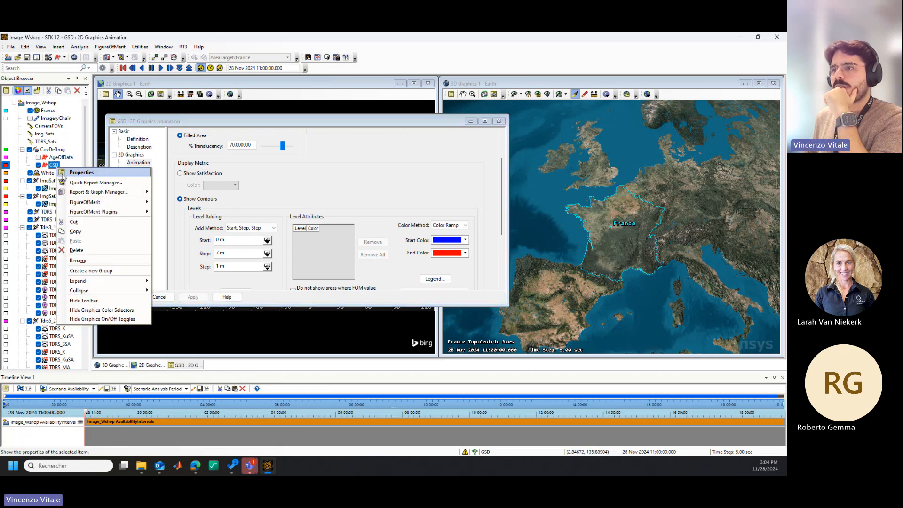
pyautogui.click(99, 192)
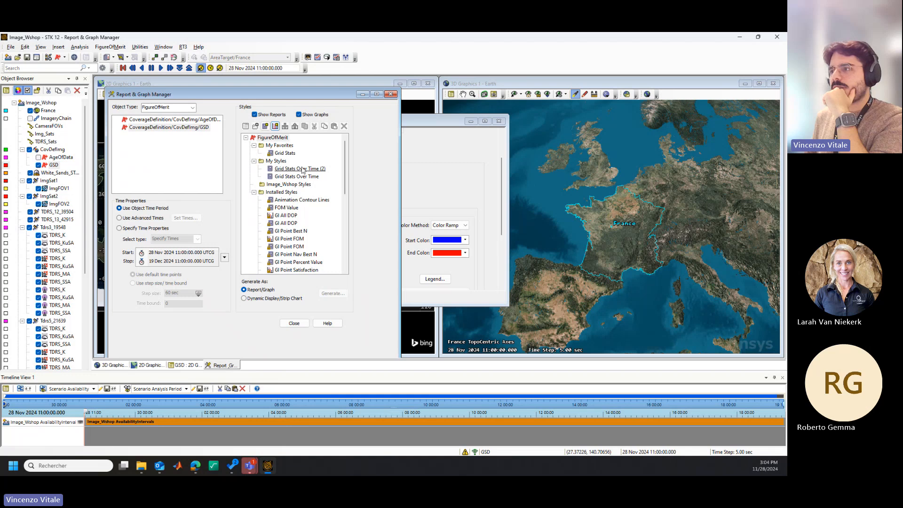
pyautogui.click(285, 153)
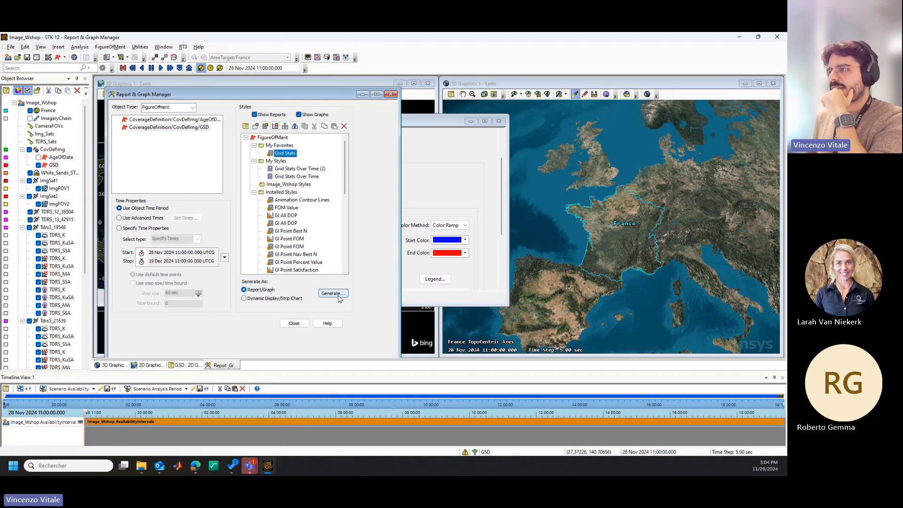
pyautogui.click(338, 297)
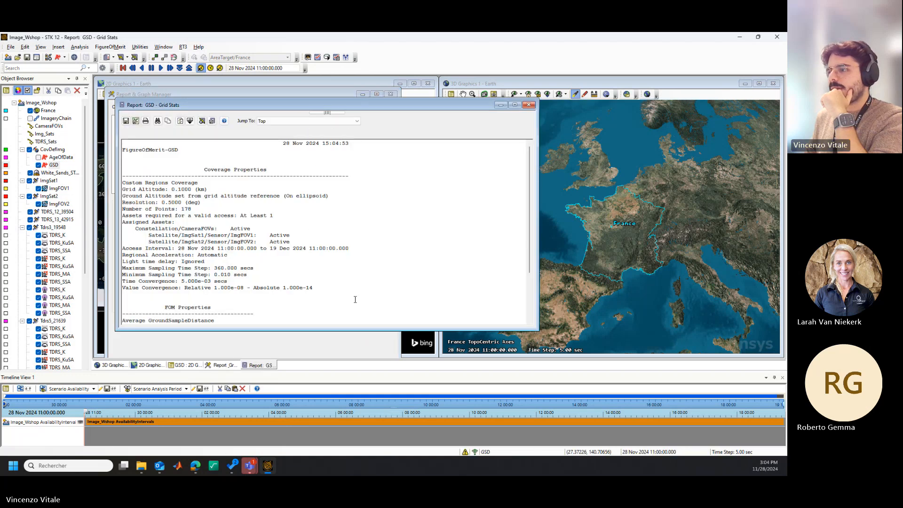
pyautogui.scroll(-3, 356, 295)
pyautogui.scroll(-1, 356, 295)
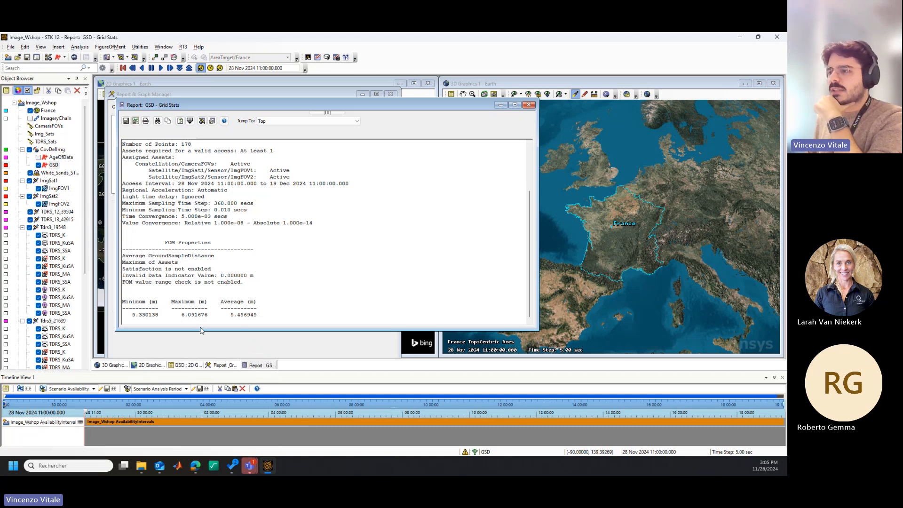
pyautogui.click(529, 105)
# - Set the GSD contour level start to 5 m and step to 0.2 m, and add the levels
pyautogui.click(417, 200)
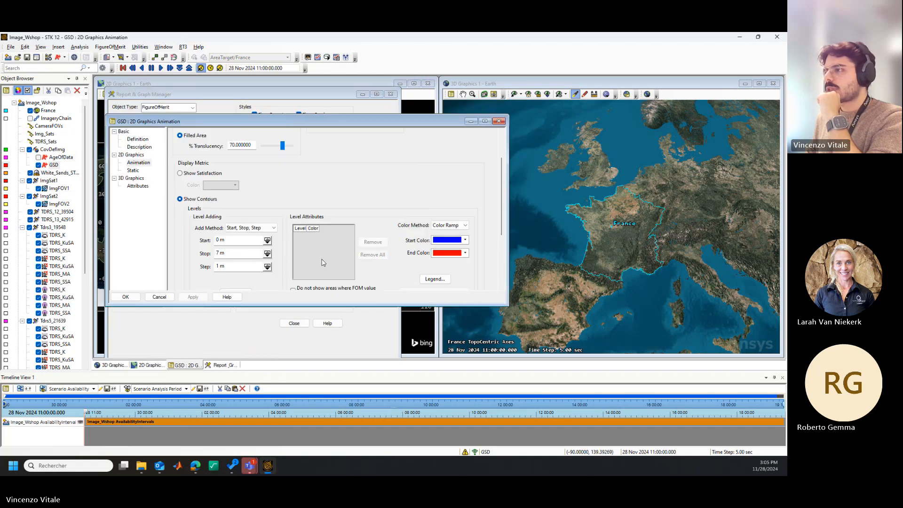
pyautogui.doubleClick(218, 240)
pyautogui.write('5')
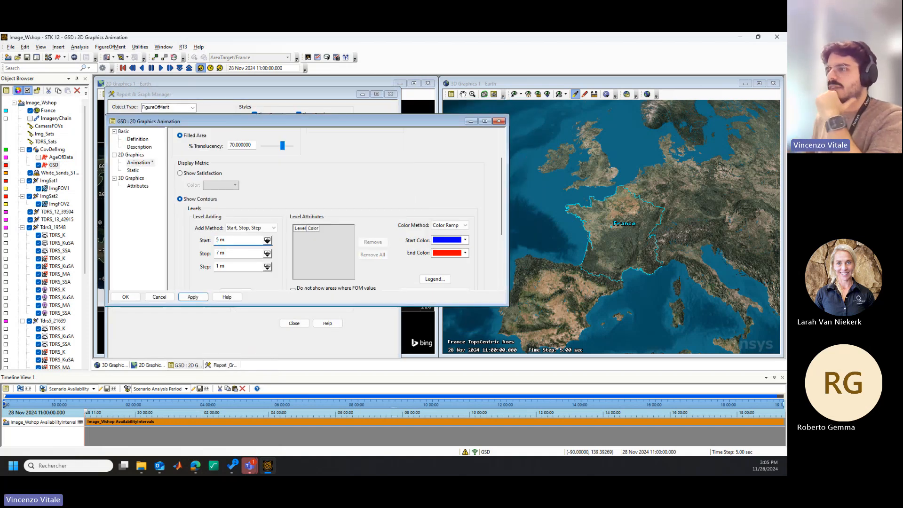
pyautogui.doubleClick(217, 266)
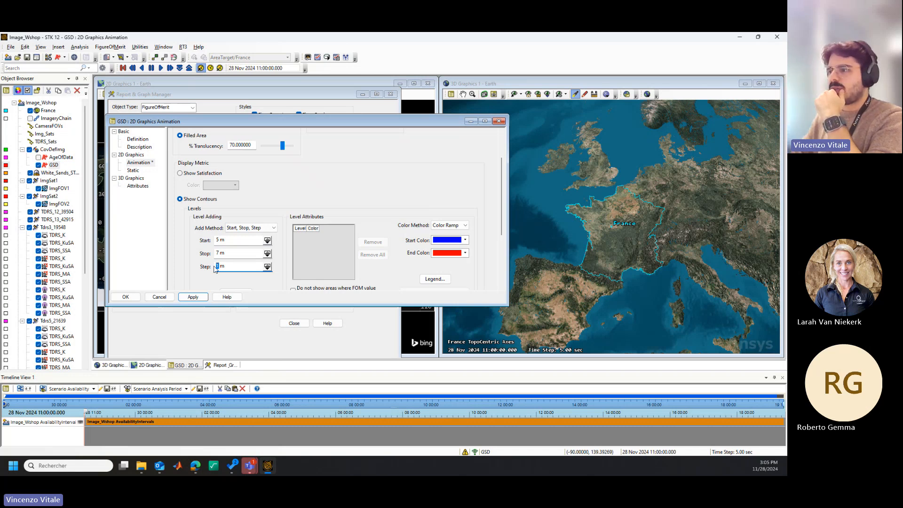
pyautogui.write('0')
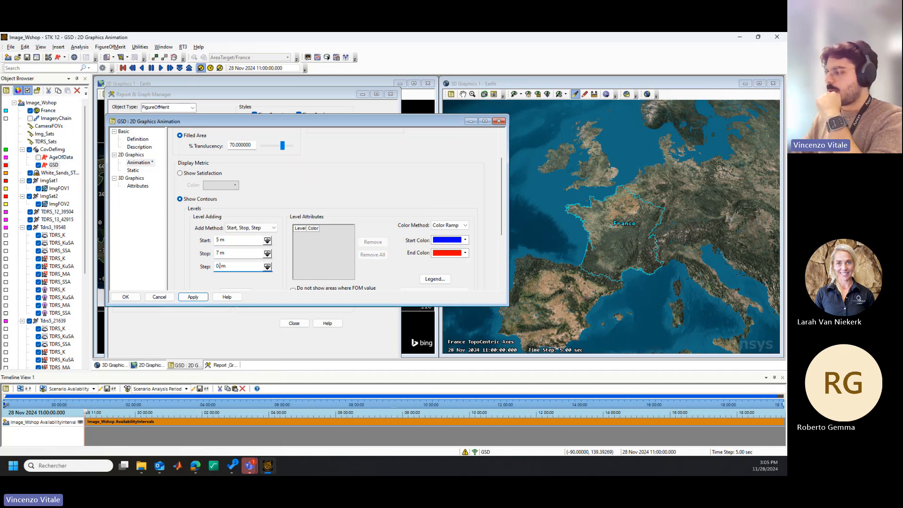
pyautogui.write('.2')
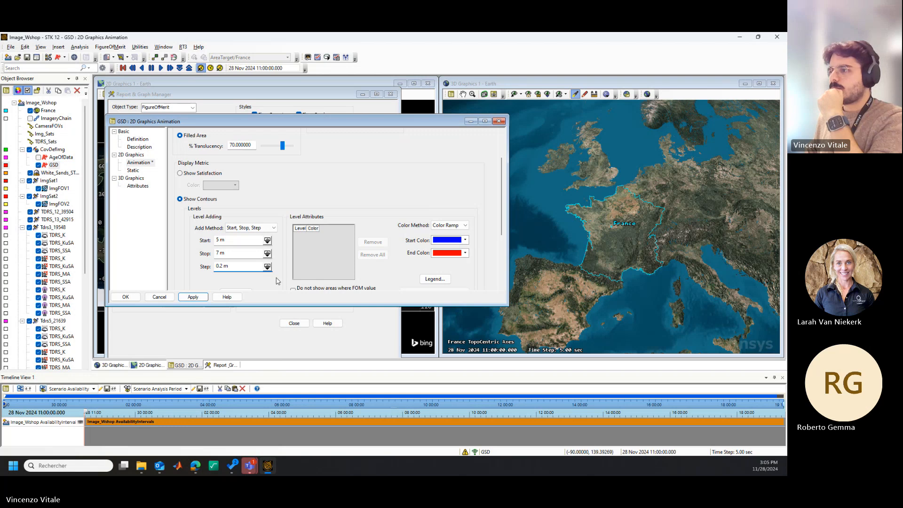
pyautogui.scroll(-1, 277, 280)
pyautogui.click(245, 249)
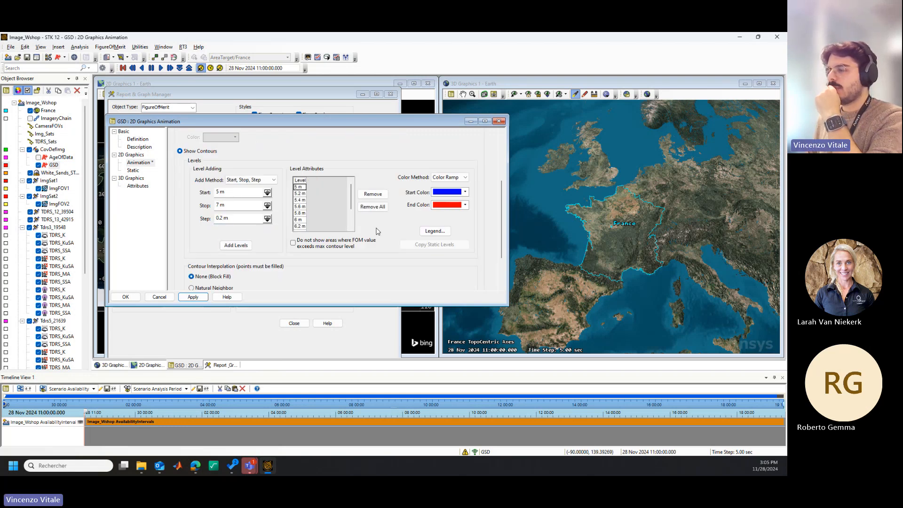
# - Set the GSD contour interpolation to Natural Neighbor and apply the animation graphics settings
pyautogui.scroll(-1, 385, 241)
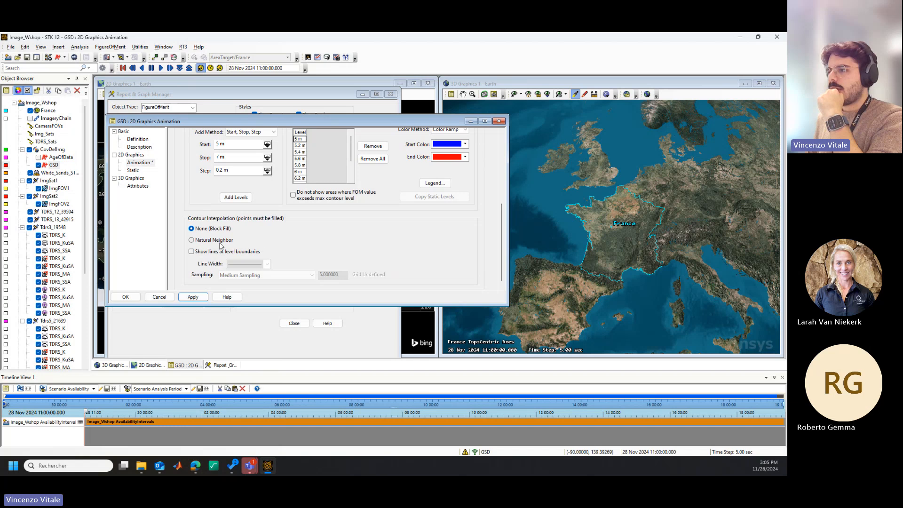
pyautogui.click(217, 241)
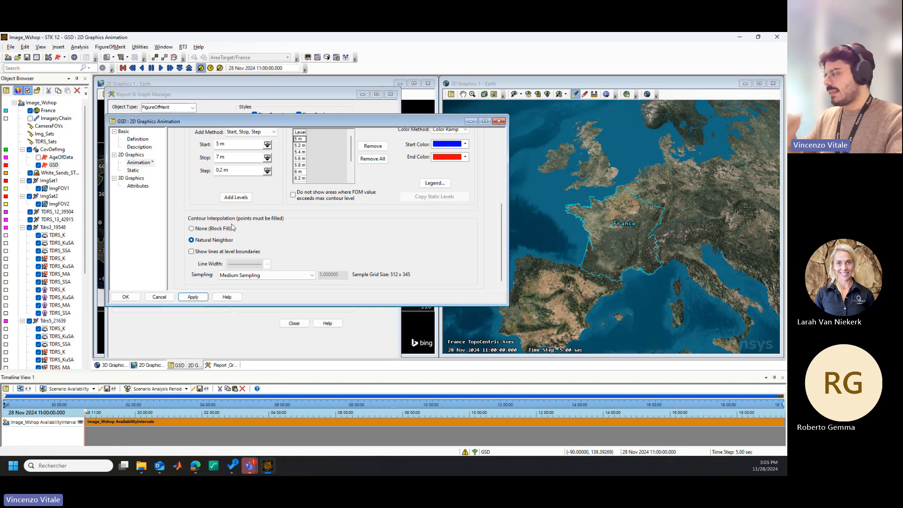
pyautogui.click(200, 298)
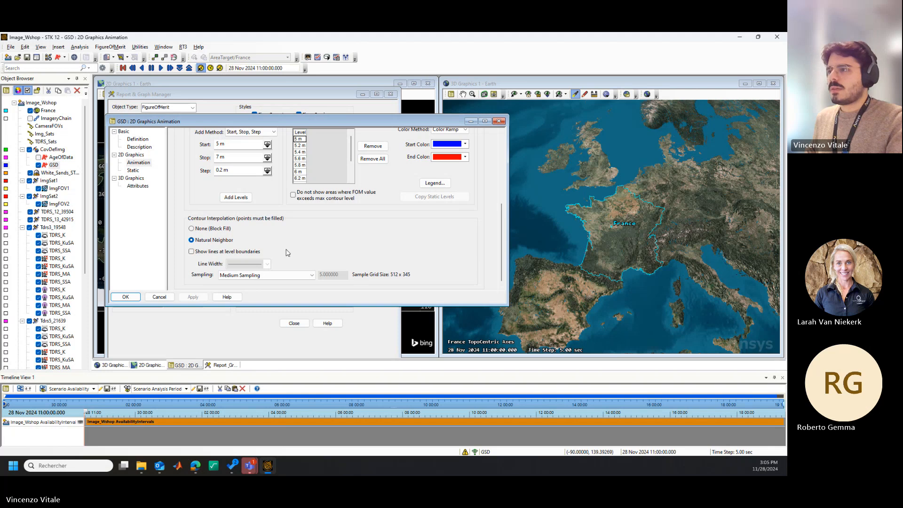
pyautogui.scroll(2, 206, 182)
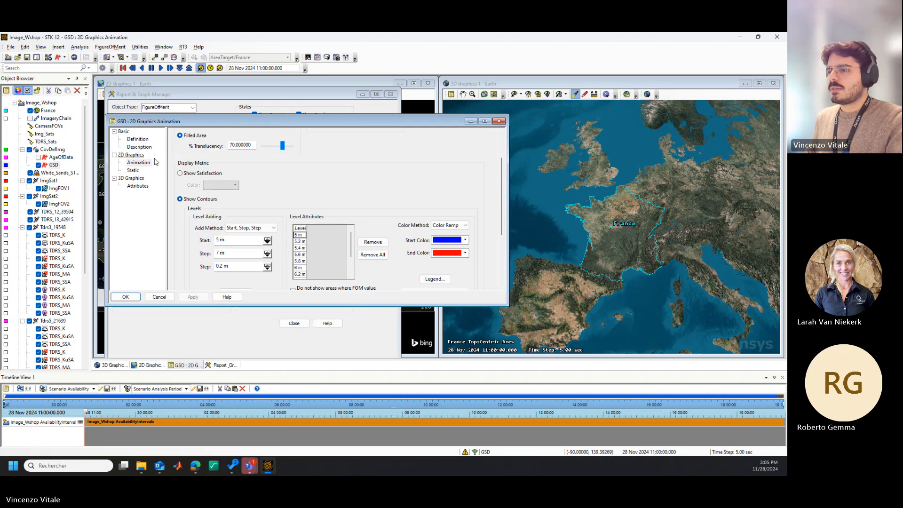
pyautogui.click(86, 413)
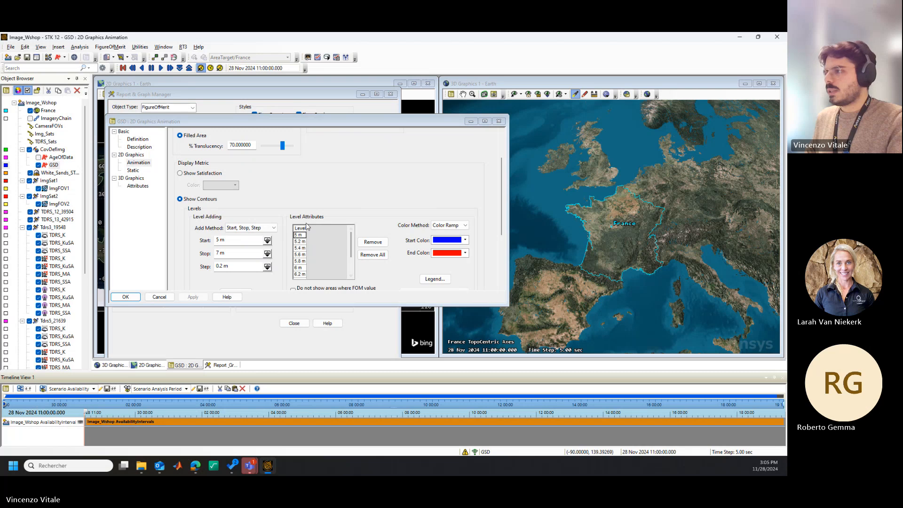
pyautogui.scroll(-1, 330, 215)
pyautogui.scroll(2, 388, 254)
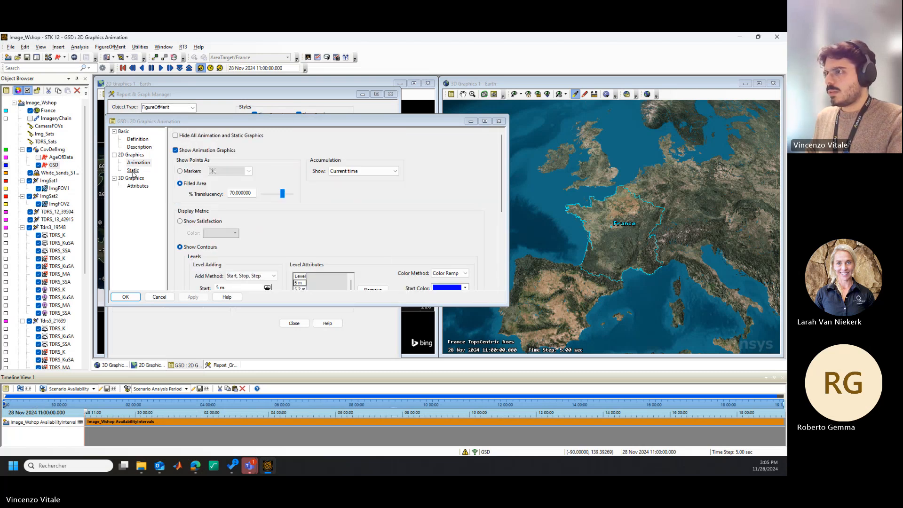
pyautogui.scroll(-1, 424, 235)
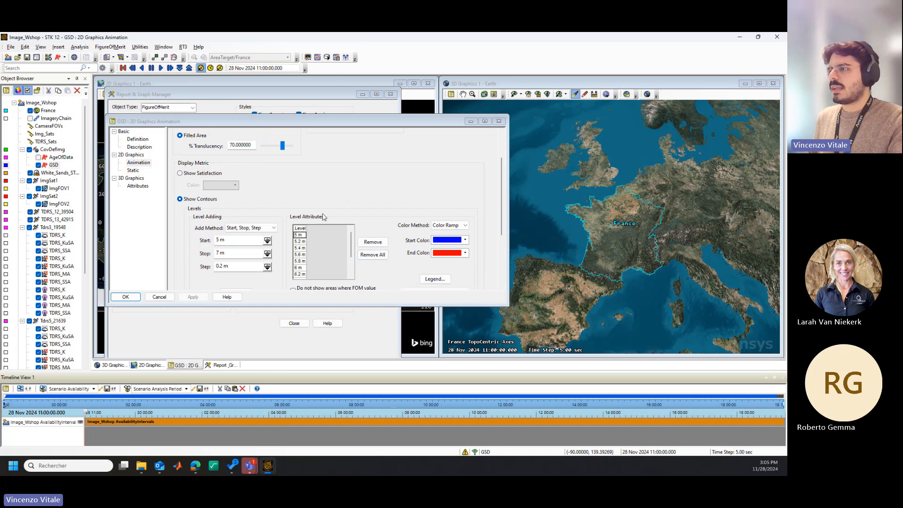
# - Switch the GSD static graphics to show contours and add levels from 5 m to 7 m in 0.2 m steps
pyautogui.click(133, 170)
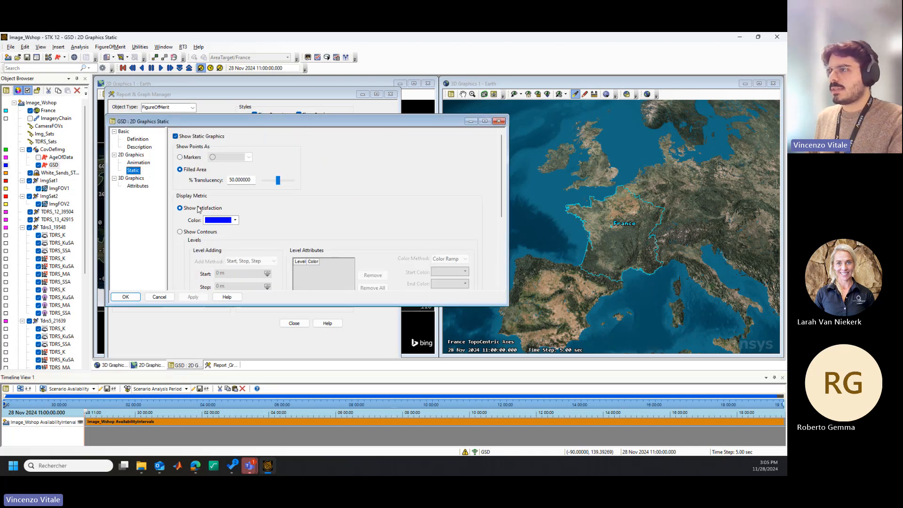
pyautogui.click(180, 231)
pyautogui.scroll(-1, 188, 226)
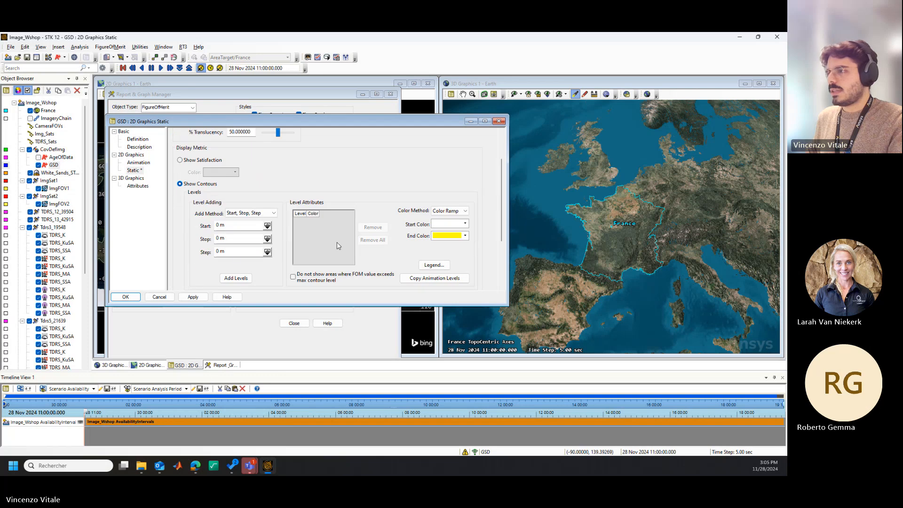
pyautogui.moveTo(220, 225); pyautogui.dragTo(210, 225)
pyautogui.write('5')
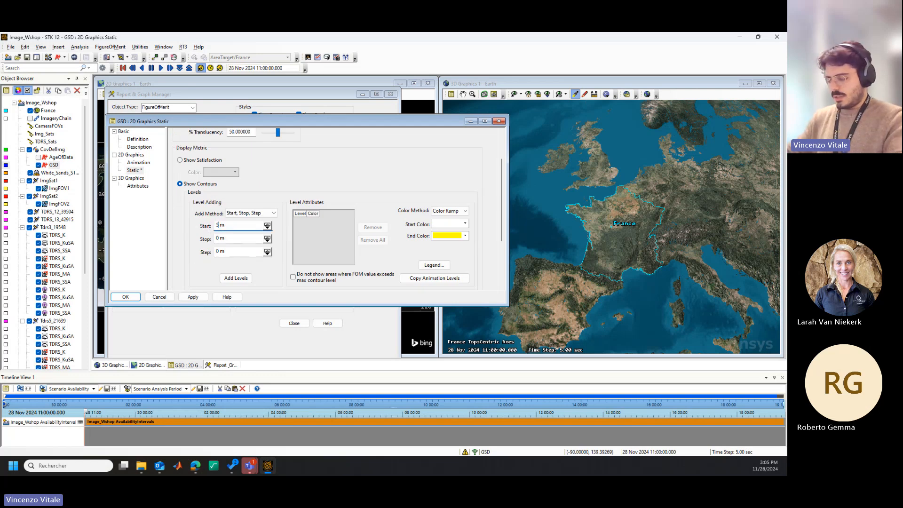
pyautogui.doubleClick(219, 239)
pyautogui.write('7')
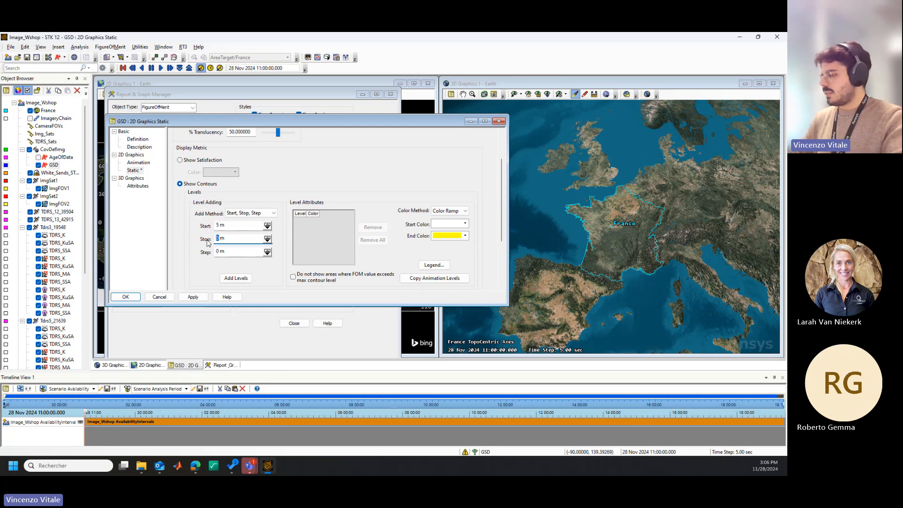
pyautogui.doubleClick(218, 251)
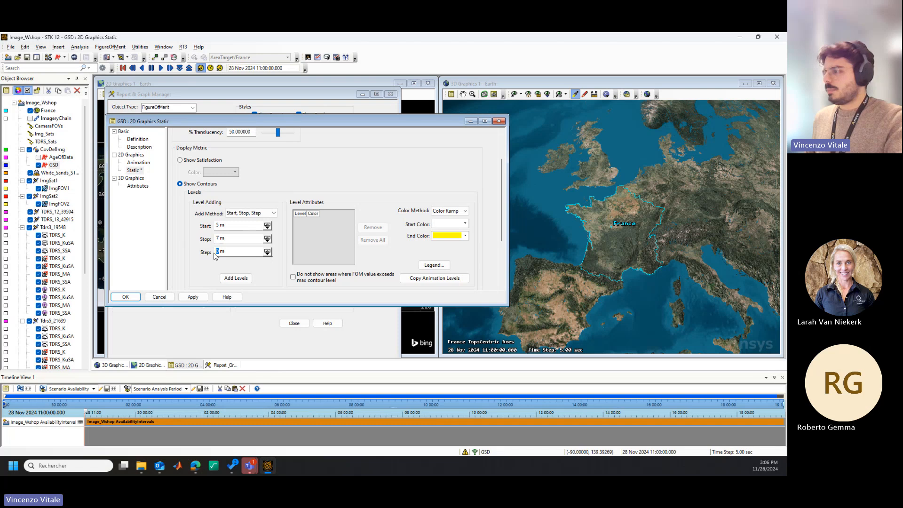
pyautogui.write('1')
pyautogui.press('BackSpace')
pyautogui.write('0.2')
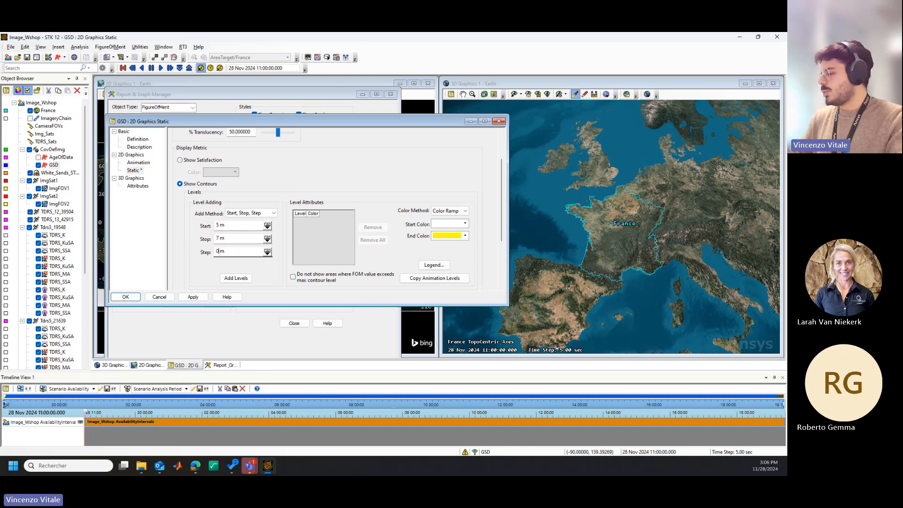
pyautogui.click(233, 281)
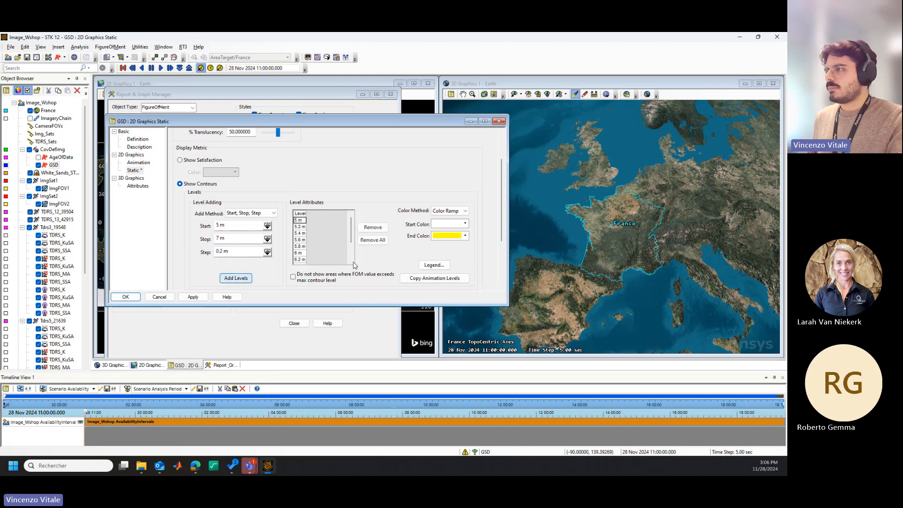
# - Set the static contour color ramp to start at blue and end at red
pyautogui.click(464, 224)
pyautogui.click(428, 242)
pyautogui.click(465, 235)
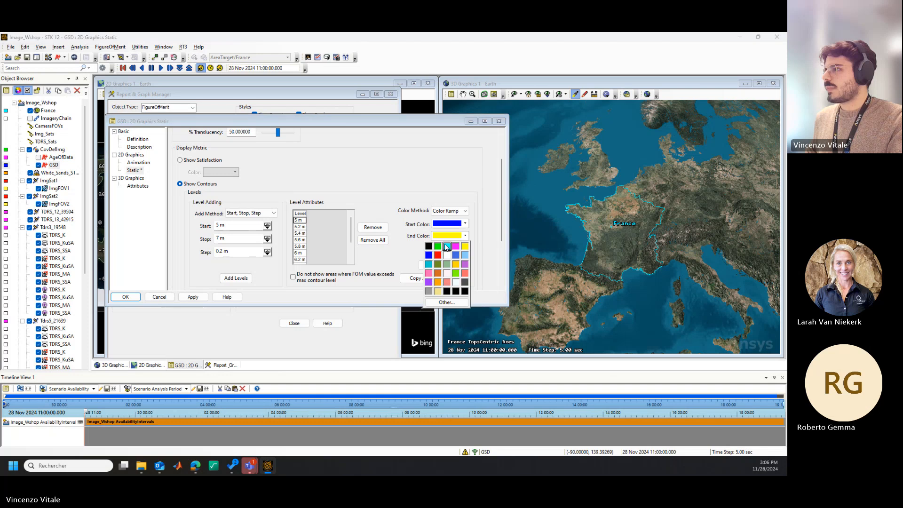
pyautogui.click(437, 254)
# - Set the static contour interpolation to Natural Neighbor and apply the static graphics settings
pyautogui.scroll(-3, 408, 257)
pyautogui.scroll(-2, 409, 258)
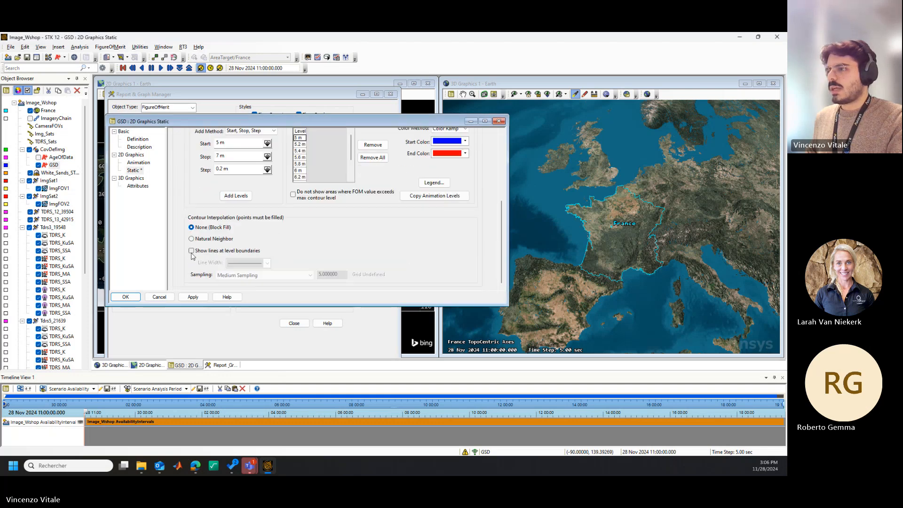
pyautogui.click(199, 239)
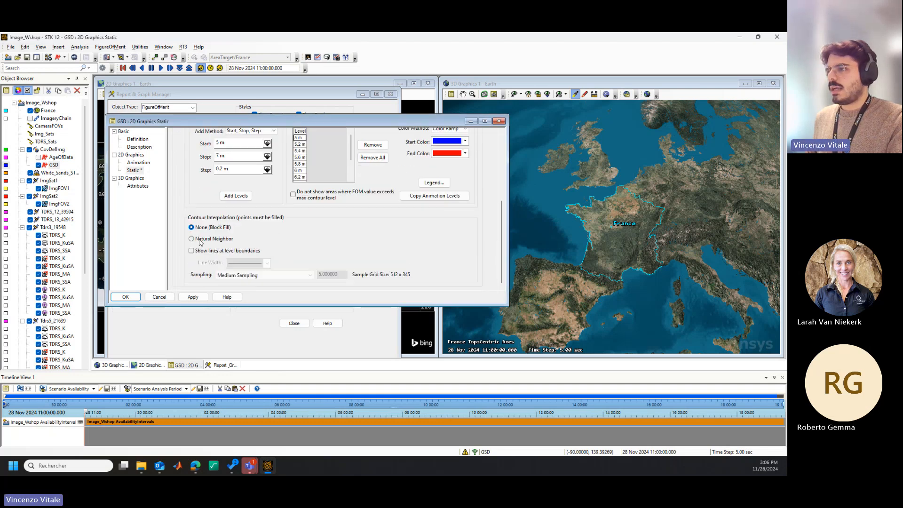
pyautogui.click(194, 296)
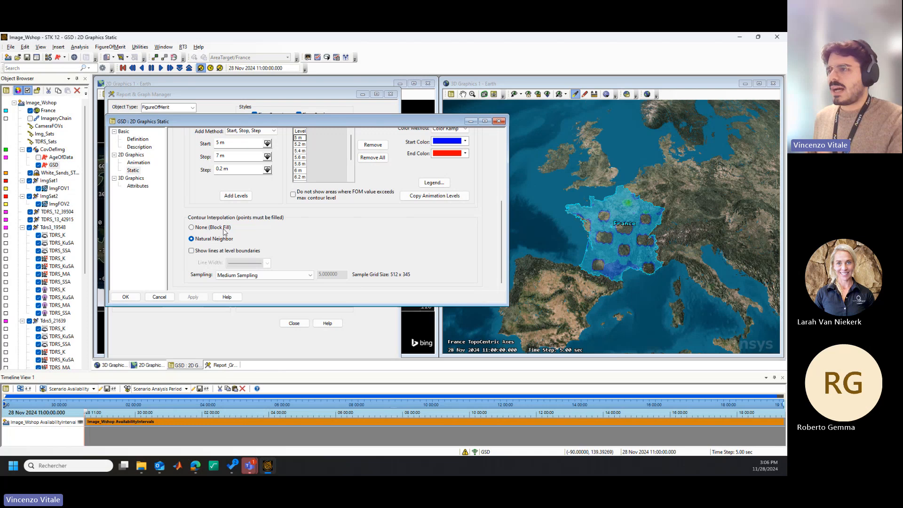
# - Open the layout of the GSD static contour legend and title the legend "GSD [m]"
pyautogui.scroll(3, 334, 242)
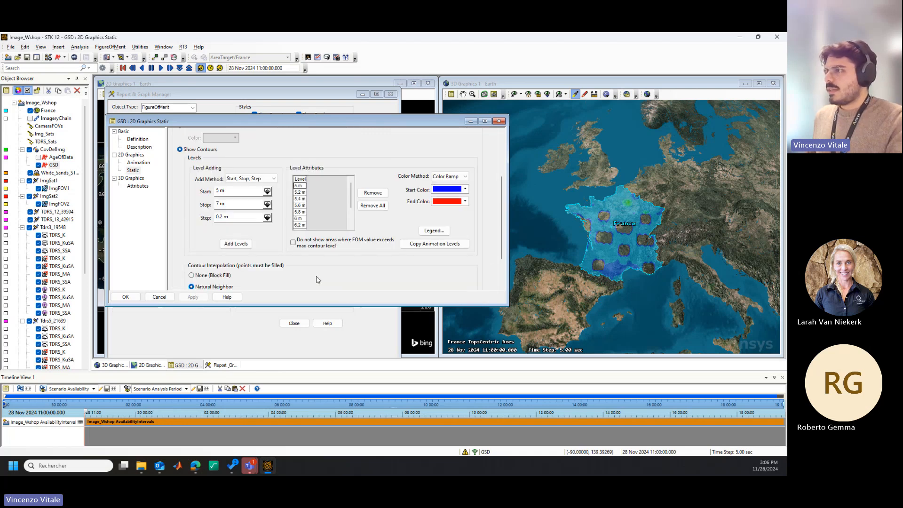
pyautogui.scroll(3, 316, 272)
pyautogui.scroll(2, 324, 249)
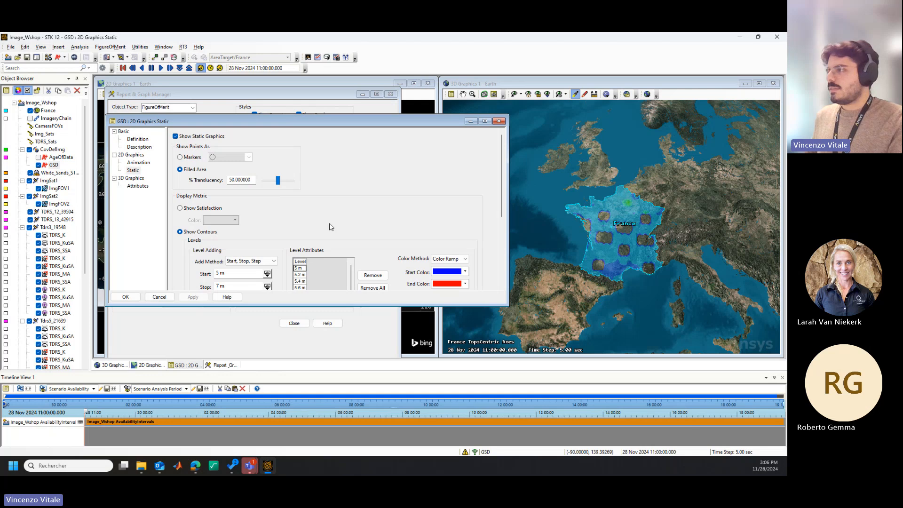
pyautogui.scroll(-3, 331, 227)
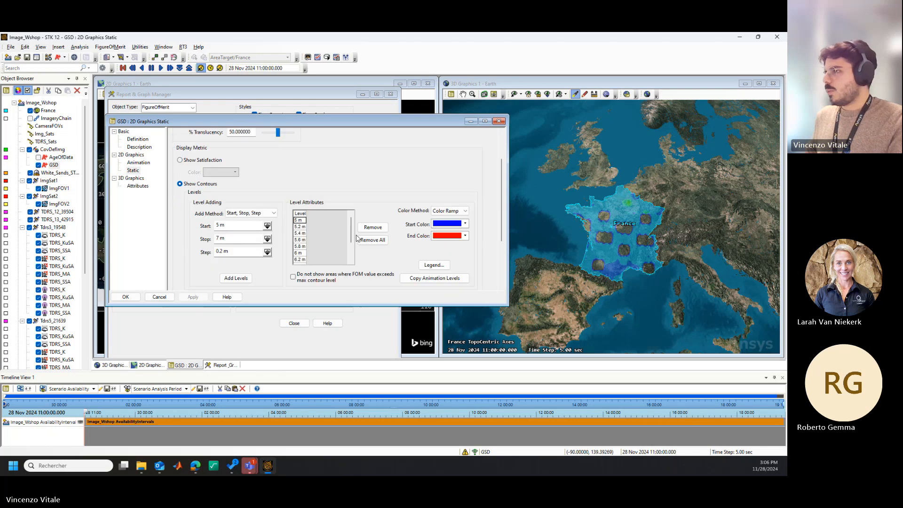
pyautogui.click(432, 267)
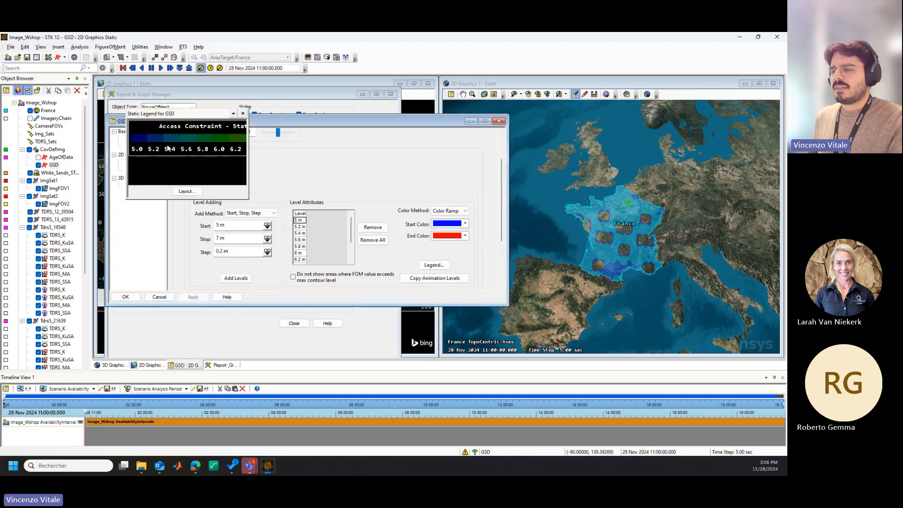
pyautogui.click(187, 191)
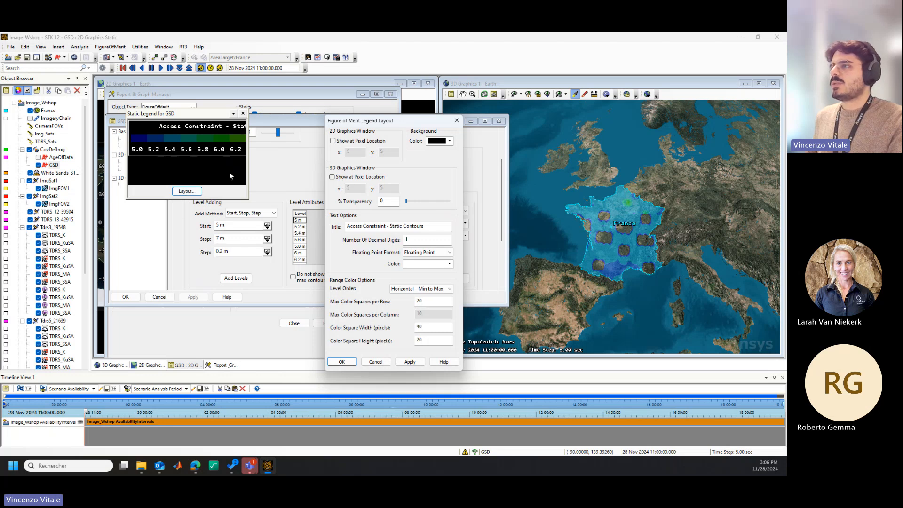
pyautogui.moveTo(246, 167); pyautogui.dragTo(338, 164)
pyautogui.tripleClick(386, 226)
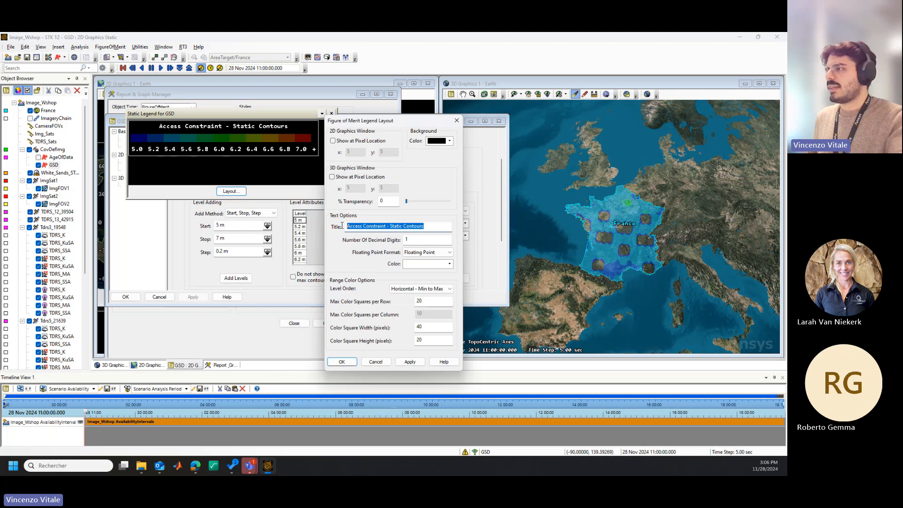
pyautogui.write('GSD')
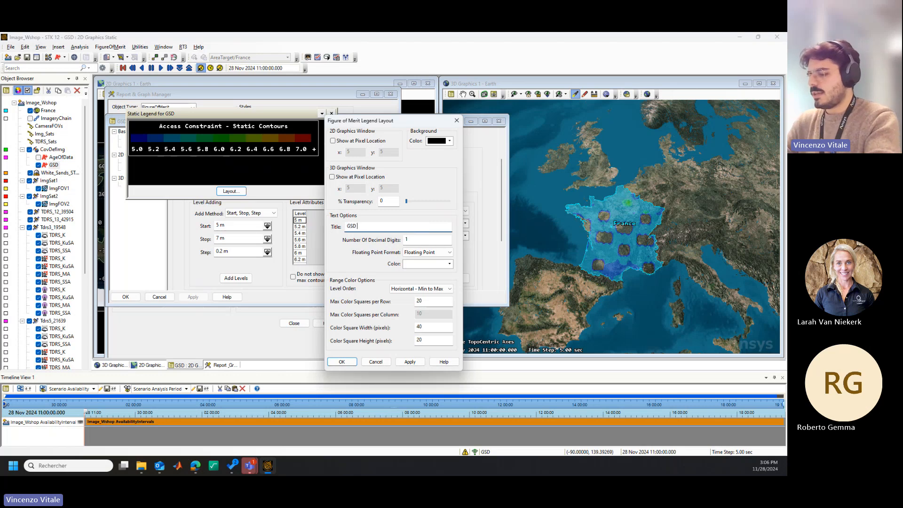
pyautogui.write(' [')
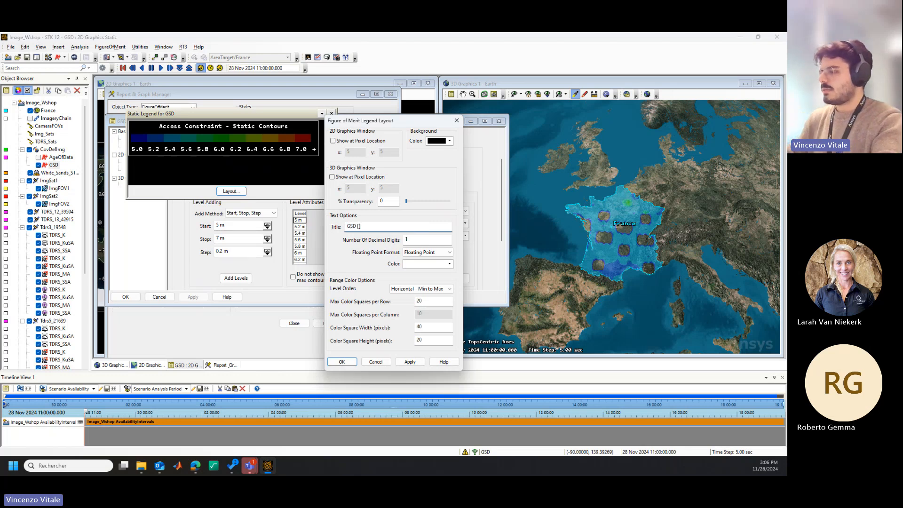
pyautogui.write(']')
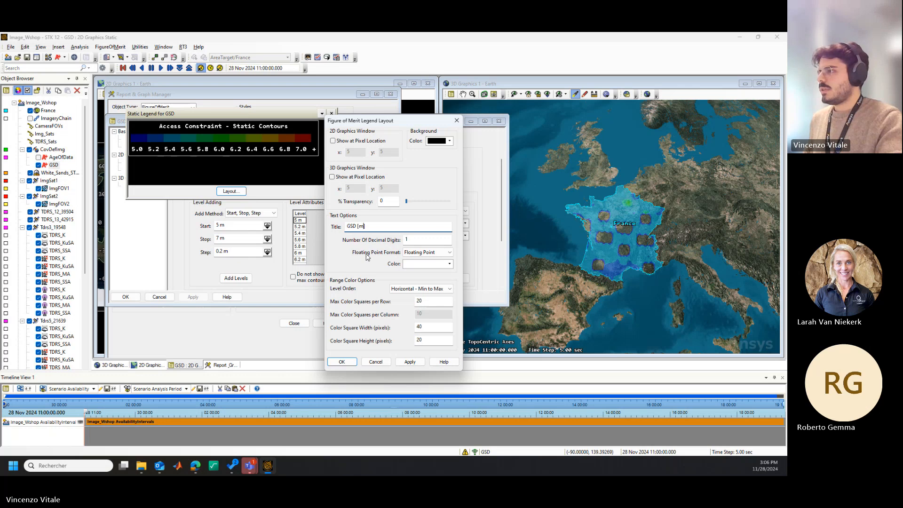
# - Show the static legend at its pixel location in the 3D graphics, then confirm the legend layout and the GSD properties
pyautogui.click(430, 290)
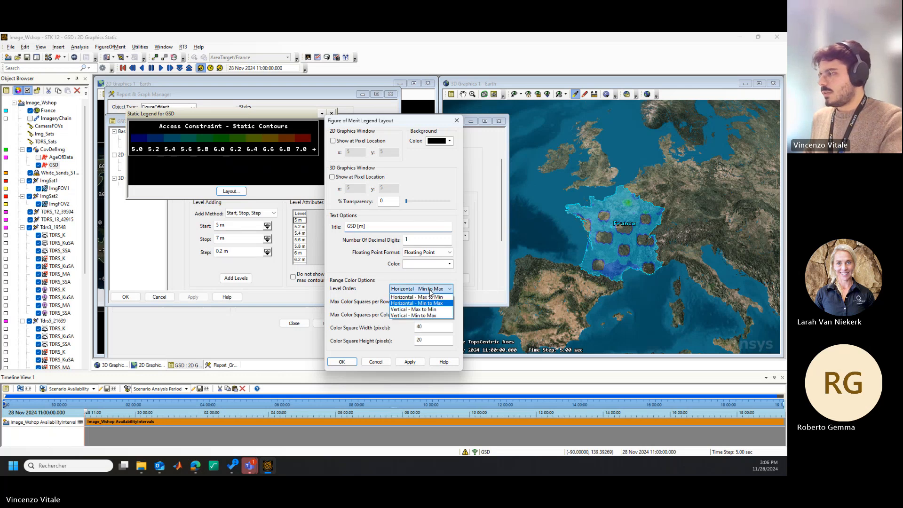
pyautogui.click(430, 290)
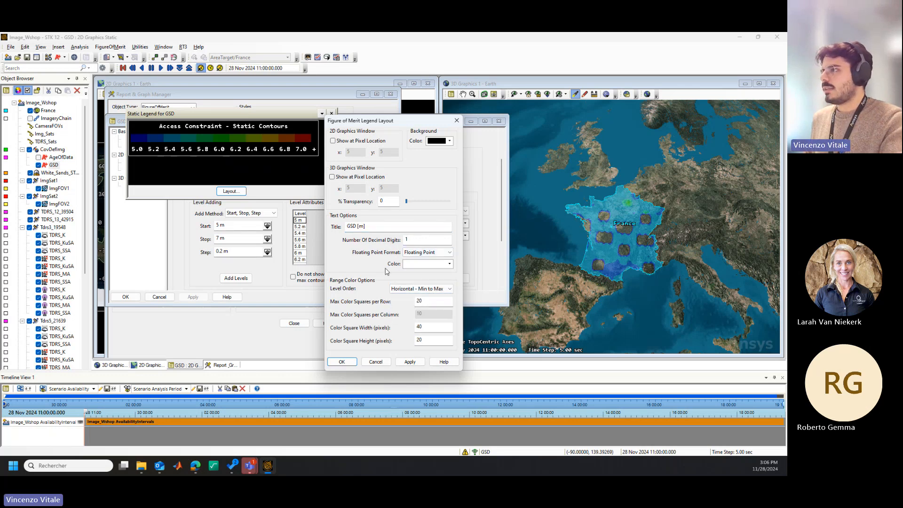
pyautogui.click(367, 180)
pyautogui.click(409, 363)
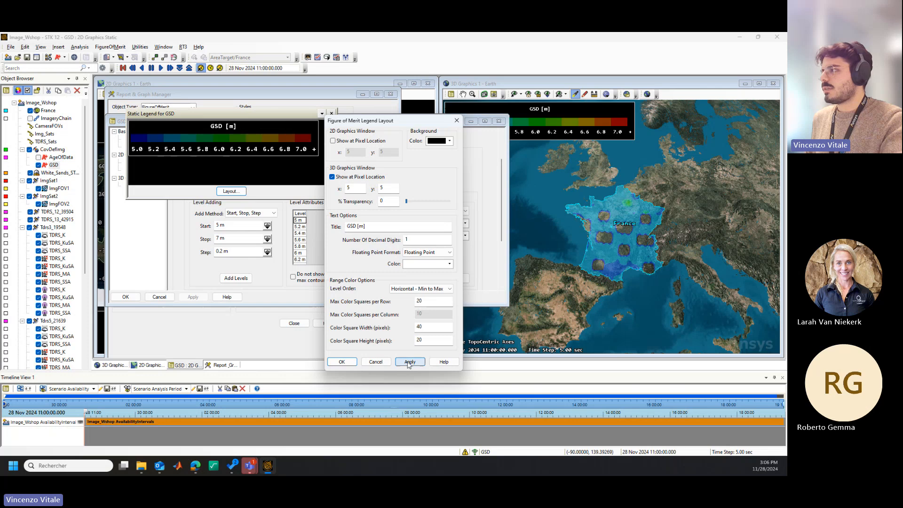
pyautogui.click(341, 362)
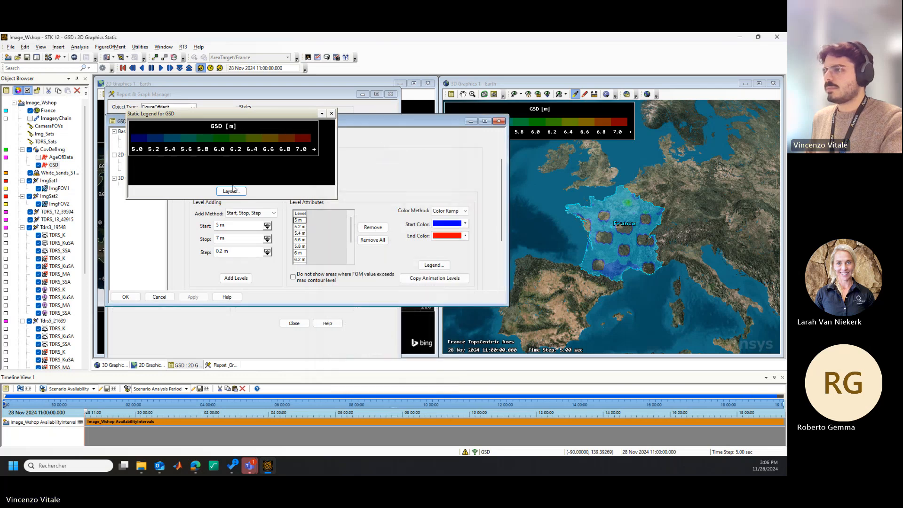
pyautogui.click(332, 114)
pyautogui.click(126, 297)
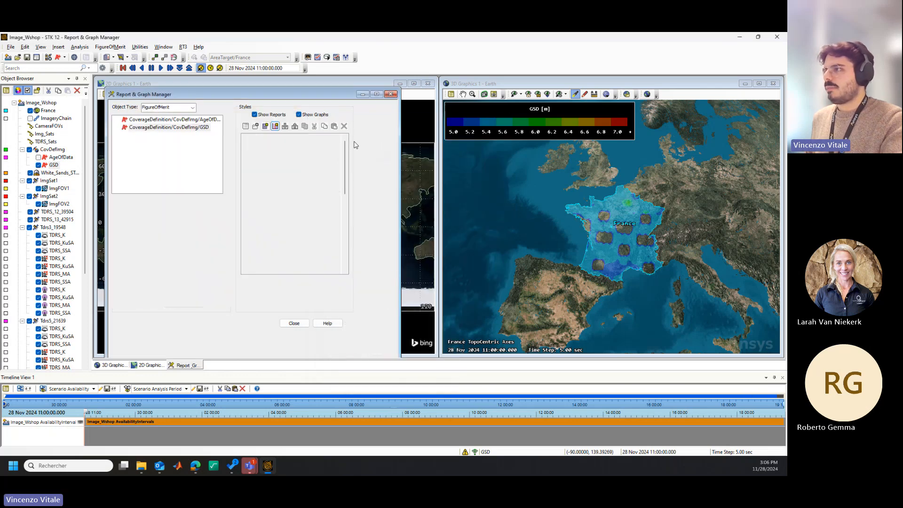
# - Close the Report & Graph Manager and zoom the 3D globe out from France
pyautogui.click(391, 94)
pyautogui.moveTo(588, 223); pyautogui.dragTo(595, 223)
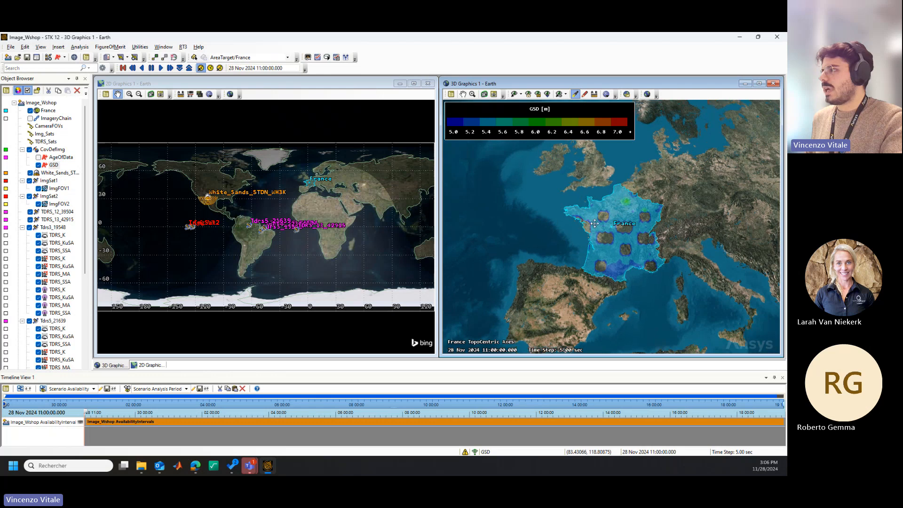
pyautogui.scroll(-5, 593, 225)
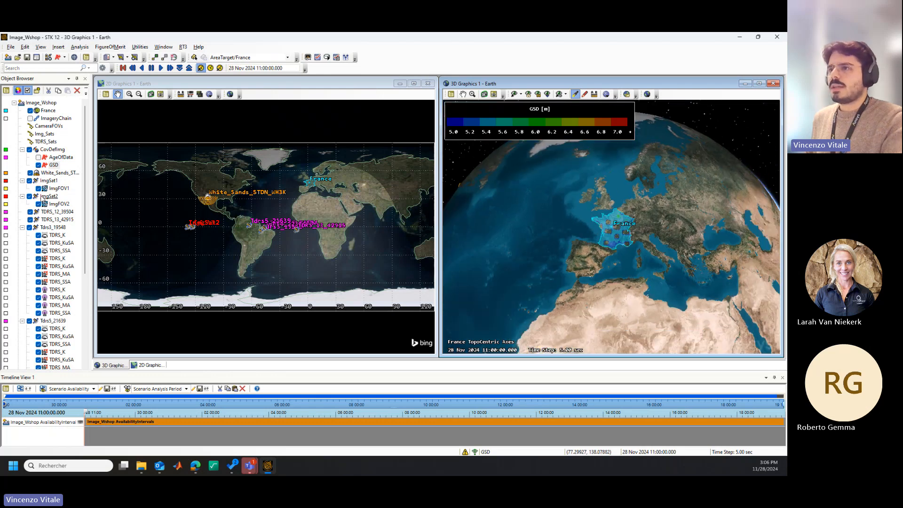
# - Hide the GSD figure of merit, toggle AgeOfData on and off, and turn on the display of ImageryChain
pyautogui.click(38, 165)
pyautogui.click(39, 157)
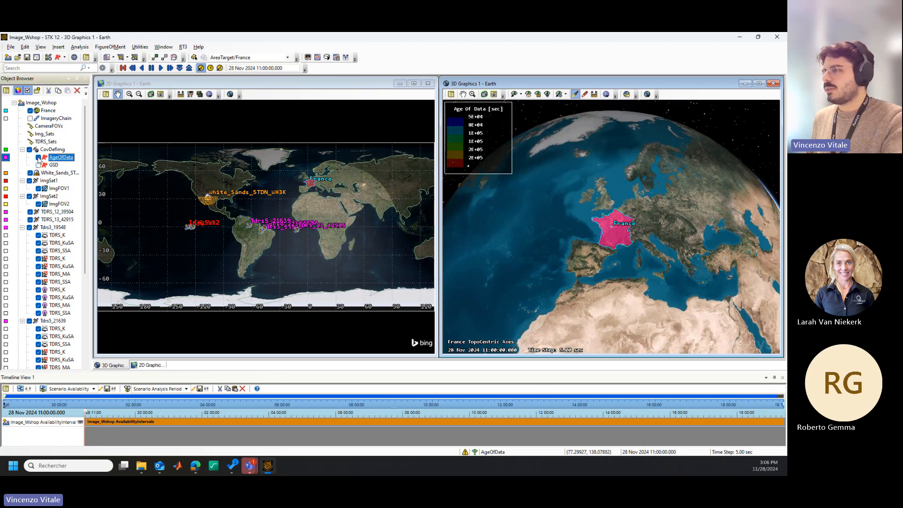
pyautogui.click(38, 158)
pyautogui.click(30, 118)
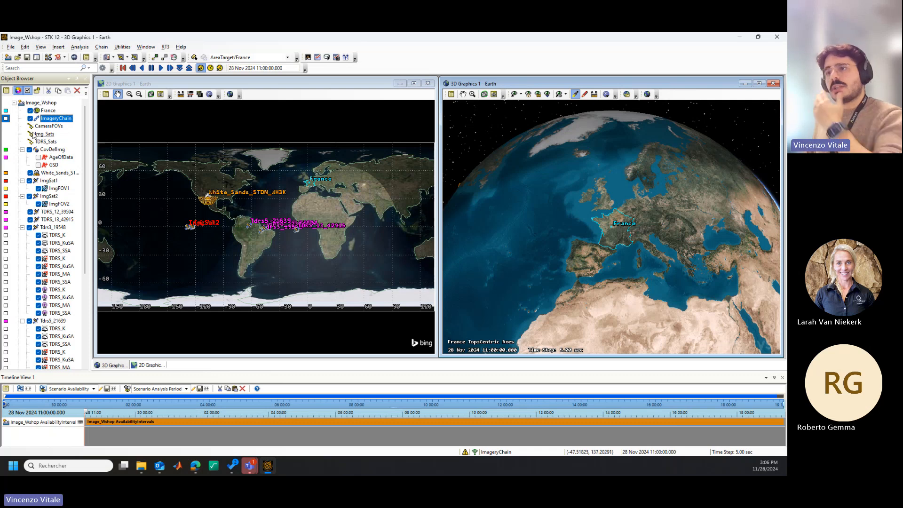
# - Enlarge the timeline view and add ImageryChain's CompleteChainAccessIntervals component to it
pyautogui.click(21, 406)
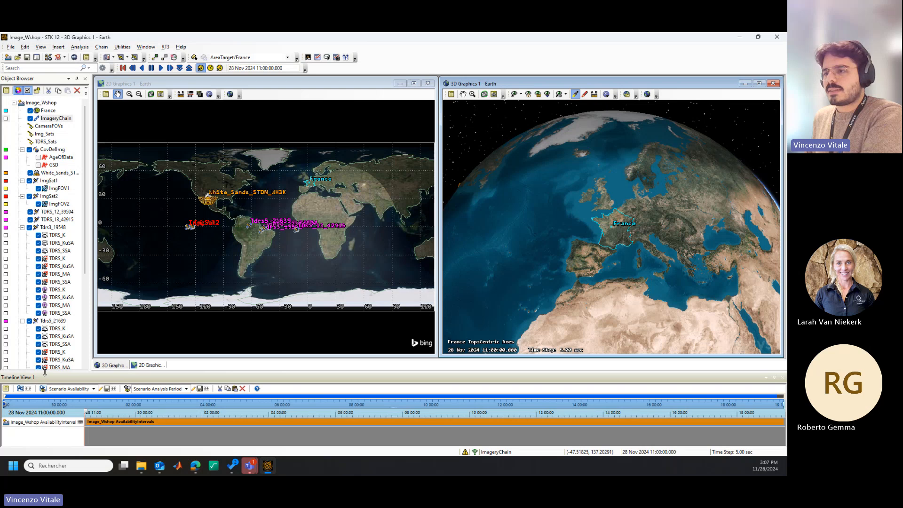
pyautogui.moveTo(45, 371); pyautogui.dragTo(45, 363)
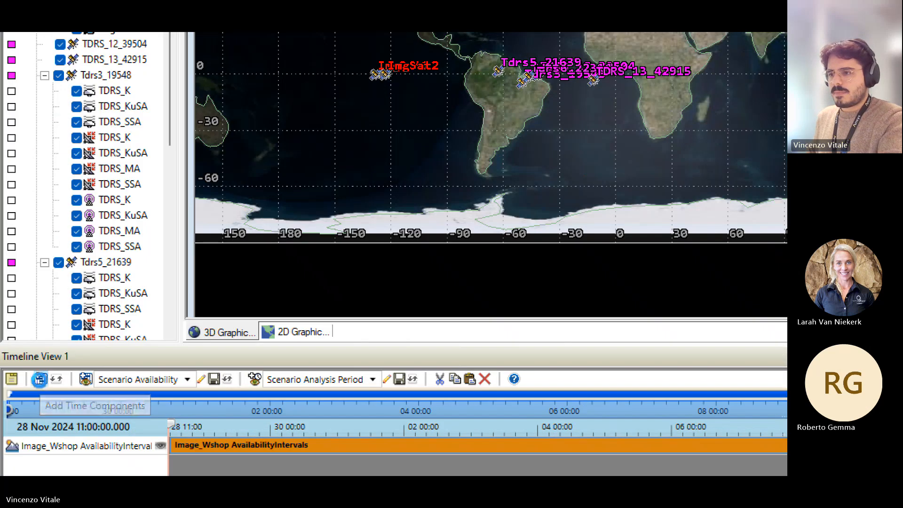
pyautogui.click(20, 380)
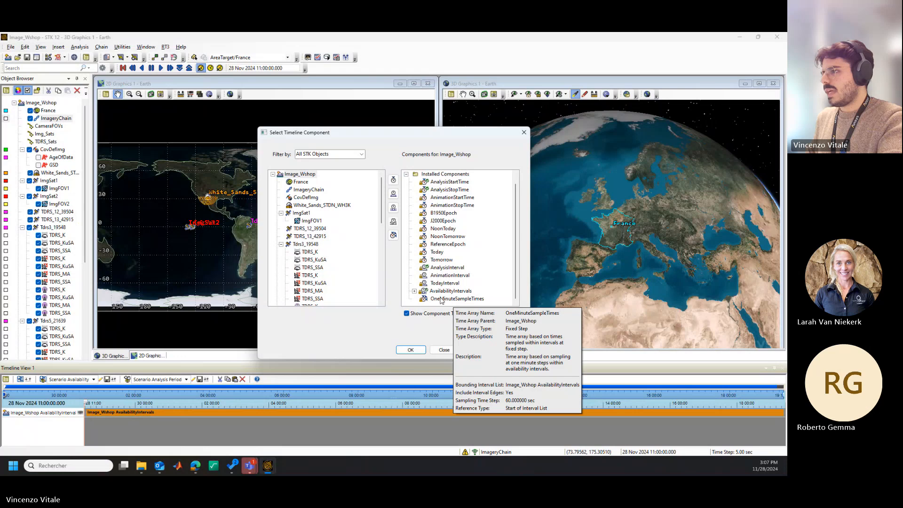
pyautogui.click(309, 190)
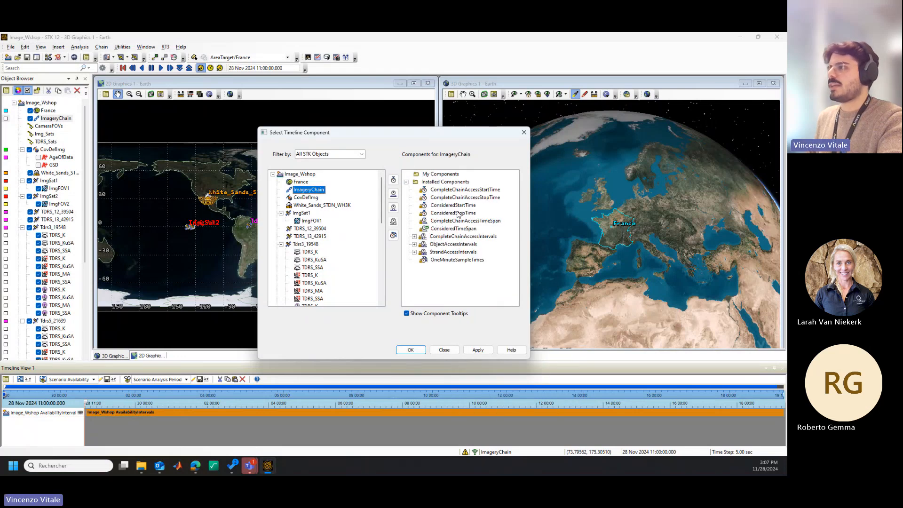
pyautogui.click(455, 237)
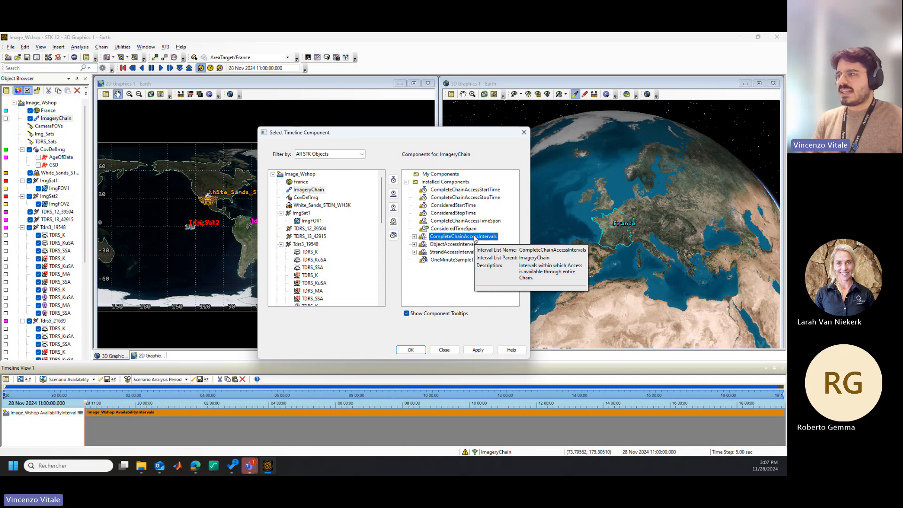
pyautogui.click(478, 350)
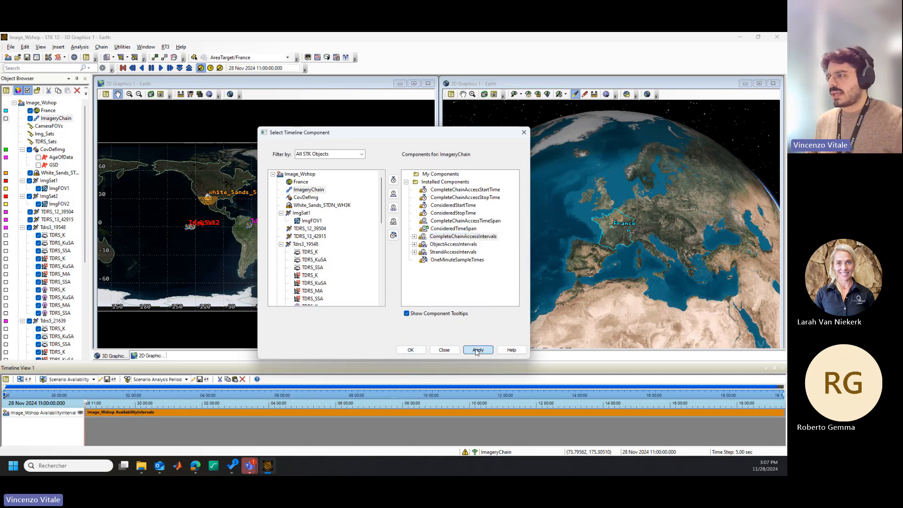
pyautogui.click(410, 350)
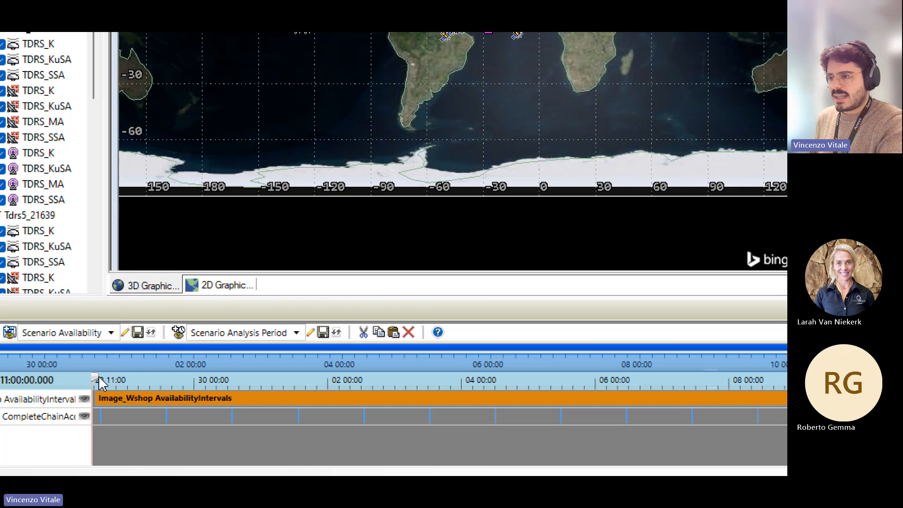
# - Try to reach the first complete chain access interval on 28 Nov 2024 by scrubbing and playing the scenario time
pyautogui.moveTo(96, 378); pyautogui.dragTo(99, 382)
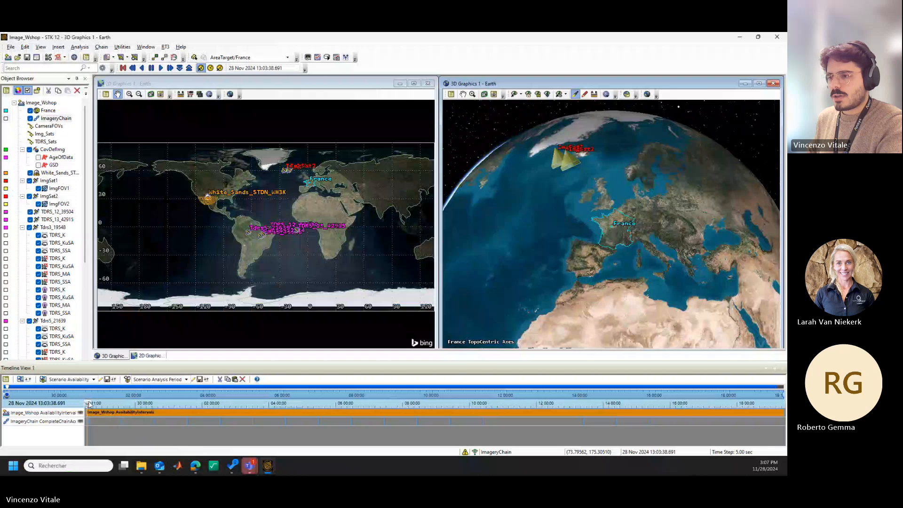
pyautogui.moveTo(89, 405); pyautogui.dragTo(91, 405)
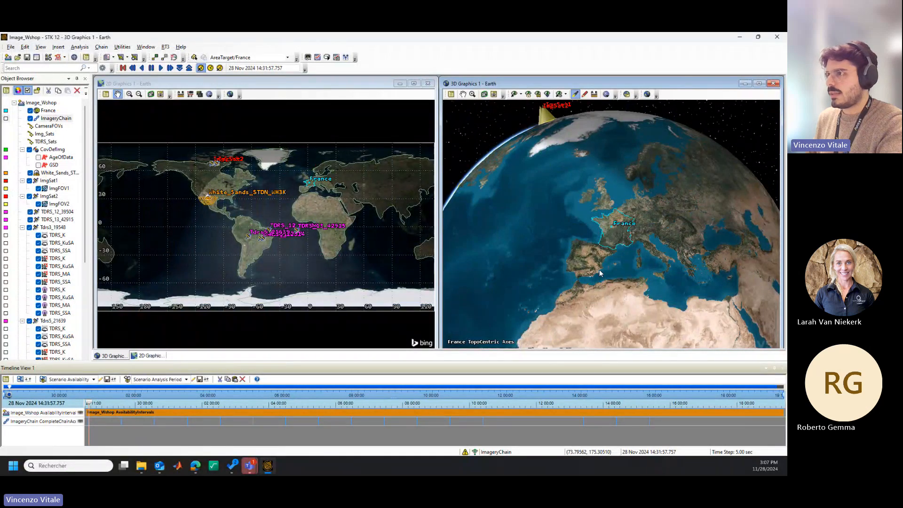
pyautogui.scroll(-5, 580, 234)
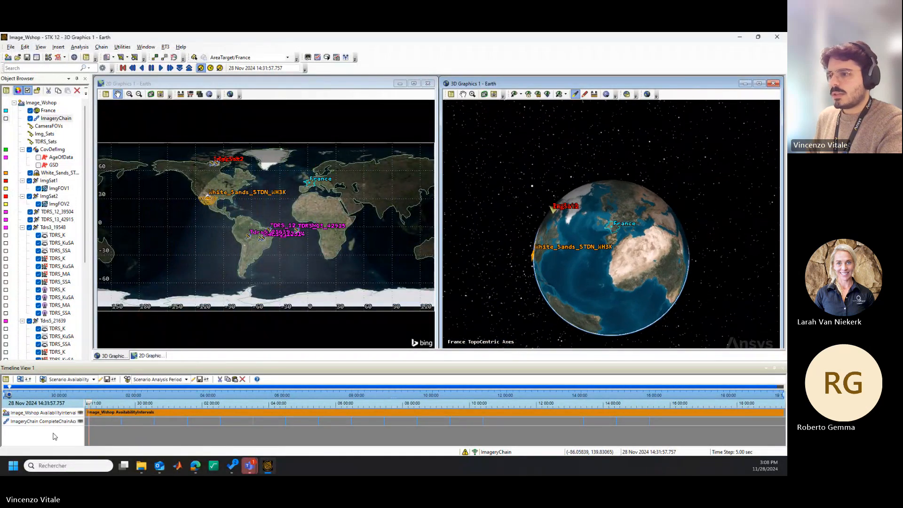
pyautogui.click(91, 404)
pyautogui.moveTo(90, 405); pyautogui.dragTo(90, 405)
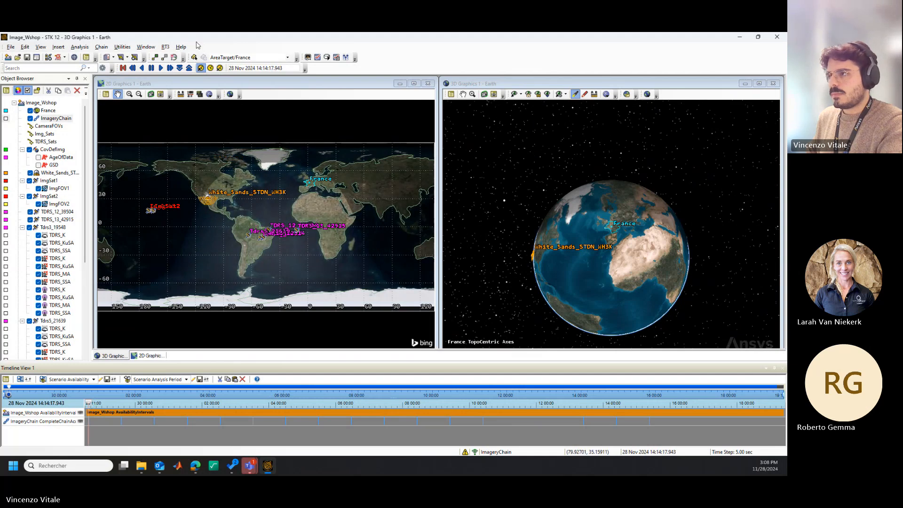
pyautogui.click(155, 70)
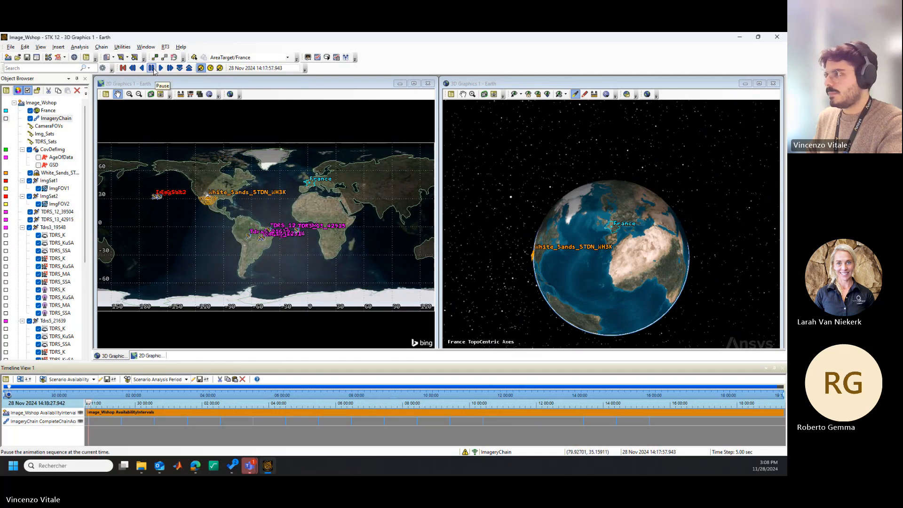
pyautogui.moveTo(538, 226); pyautogui.dragTo(512, 230)
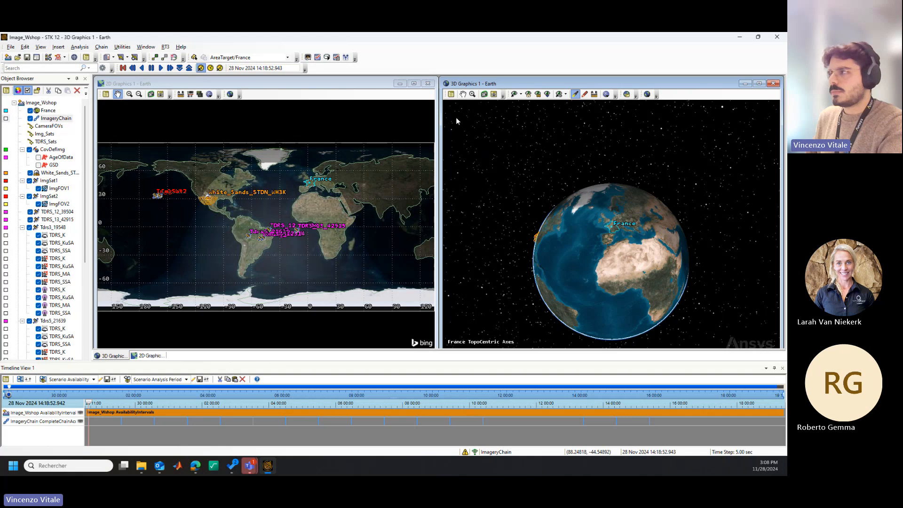
# - Reset the 3D view to its home view, set the scenario time to 28 Nov 2024 13:07:27.309, and advance the animation
pyautogui.click(527, 94)
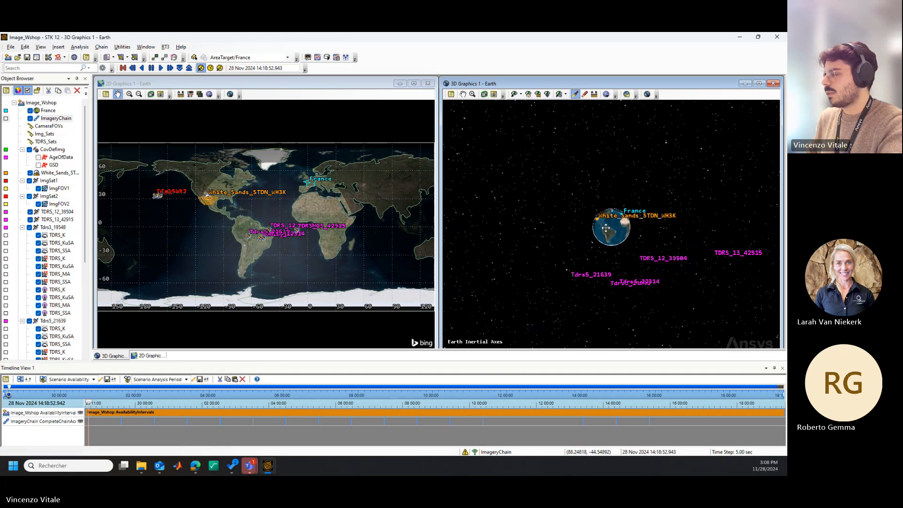
pyautogui.click(274, 65)
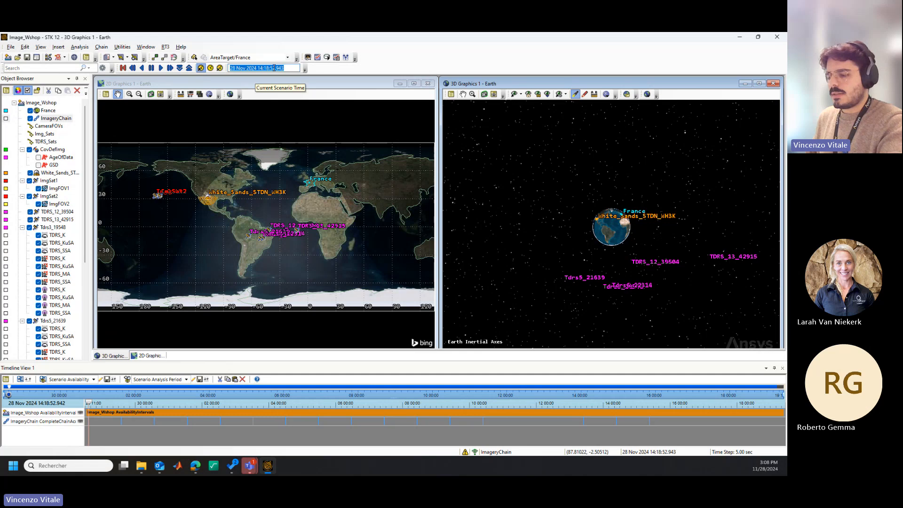
pyautogui.press('super+v')
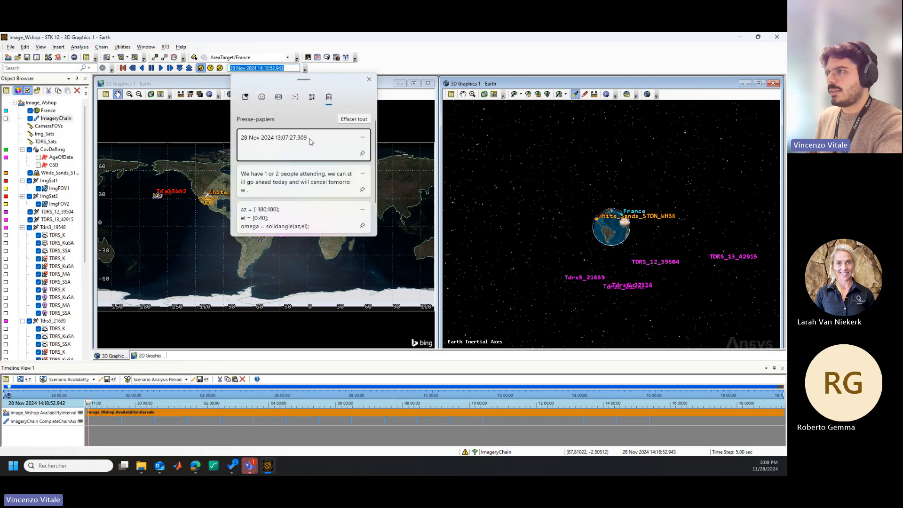
pyautogui.click(310, 141)
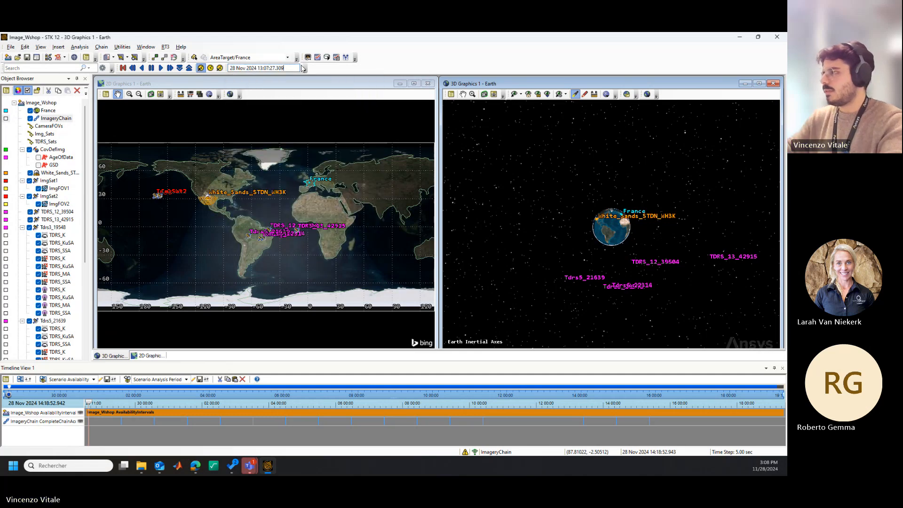
pyautogui.press('Return')
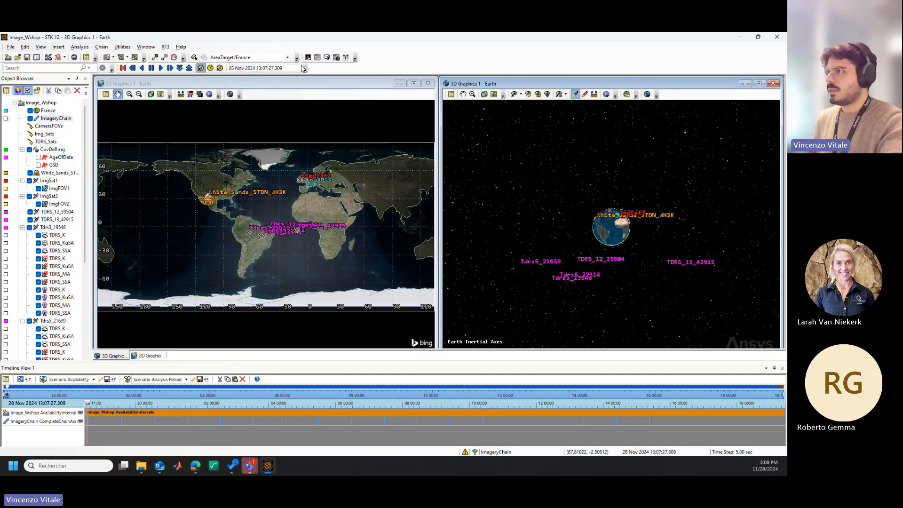
pyautogui.click(170, 68)
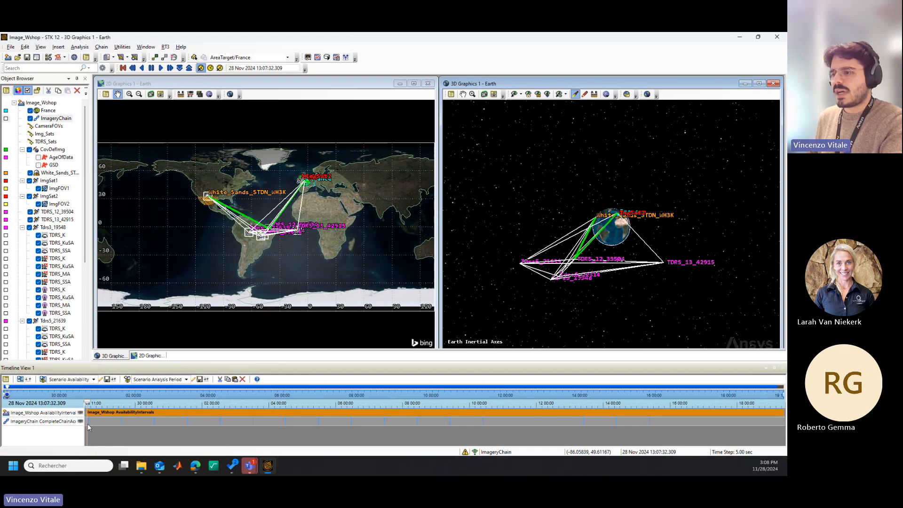
# - Move the scenario time to 30 Nov 2024 on the timeline and generate the Complete Chain Access report for ImageryChain
pyautogui.moveTo(88, 404); pyautogui.dragTo(154, 416)
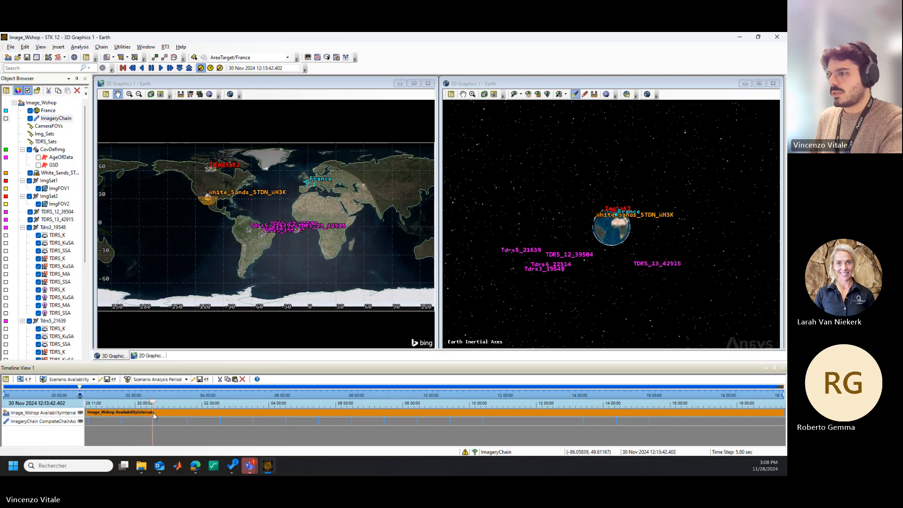
pyautogui.rightClick(65, 119)
pyautogui.click(106, 152)
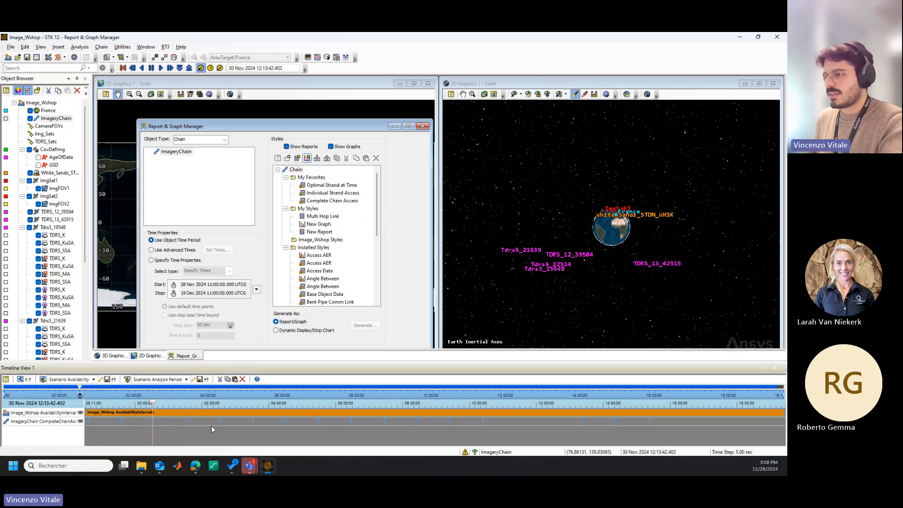
pyautogui.click(342, 202)
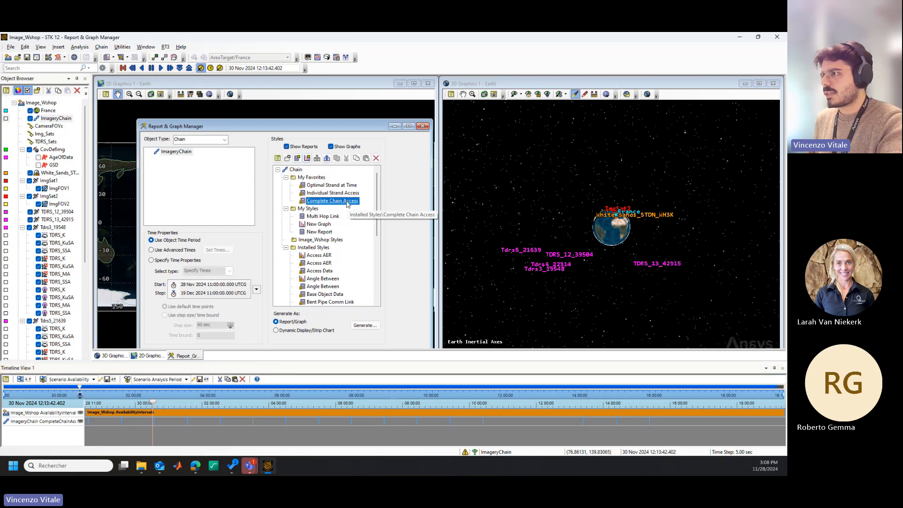
pyautogui.doubleClick(342, 201)
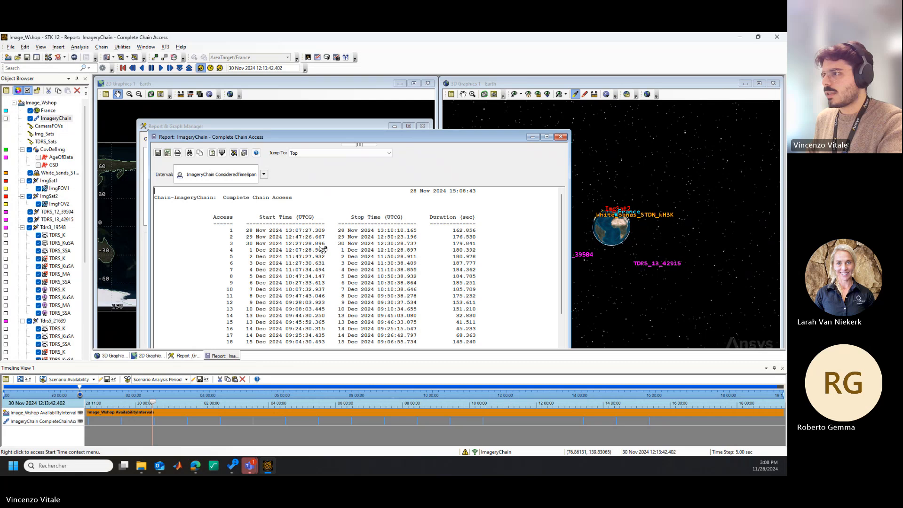
# - Copy the third access start time, 30 Nov 2024 12:27:28.896, from the report into the scenario time and advance the animation
pyautogui.moveTo(325, 243); pyautogui.dragTo(246, 244)
pyautogui.hotkey('ctrl', 'c')
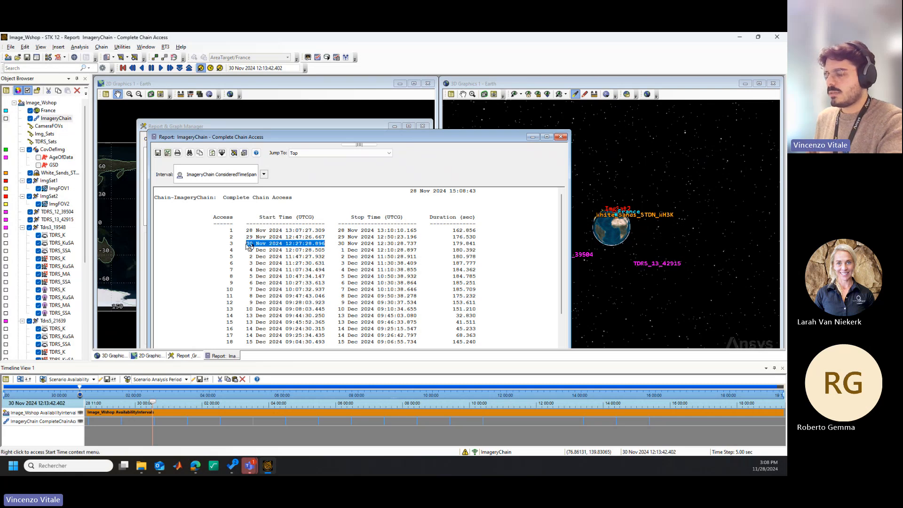
pyautogui.tripleClick(266, 68)
pyautogui.hotkey('ctrl', 'v')
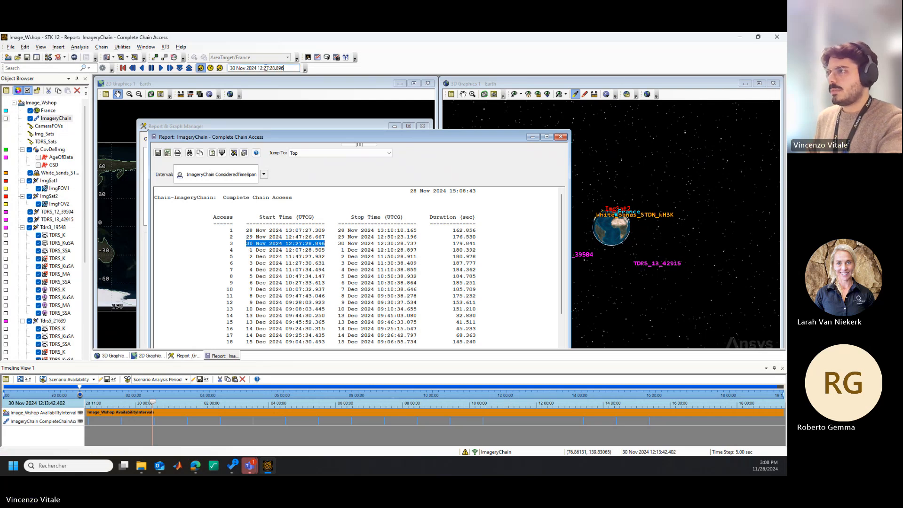
pyautogui.press('Return')
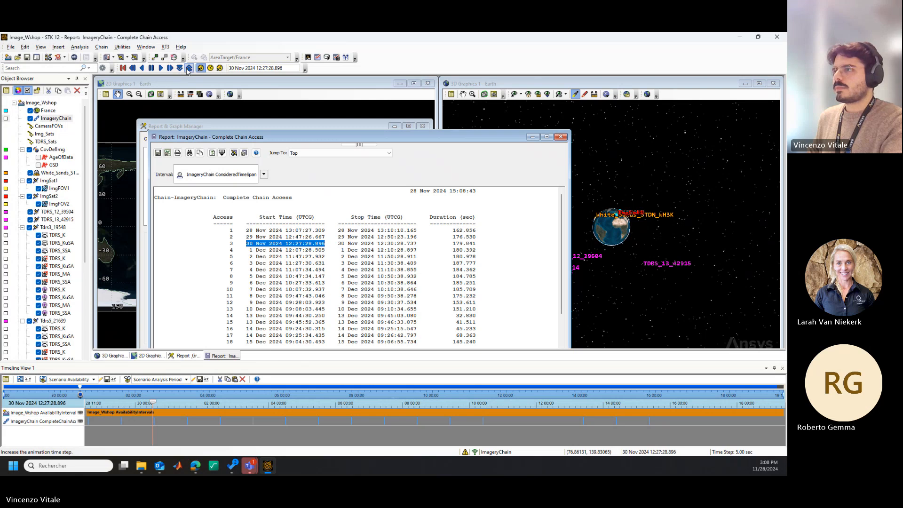
pyautogui.click(172, 69)
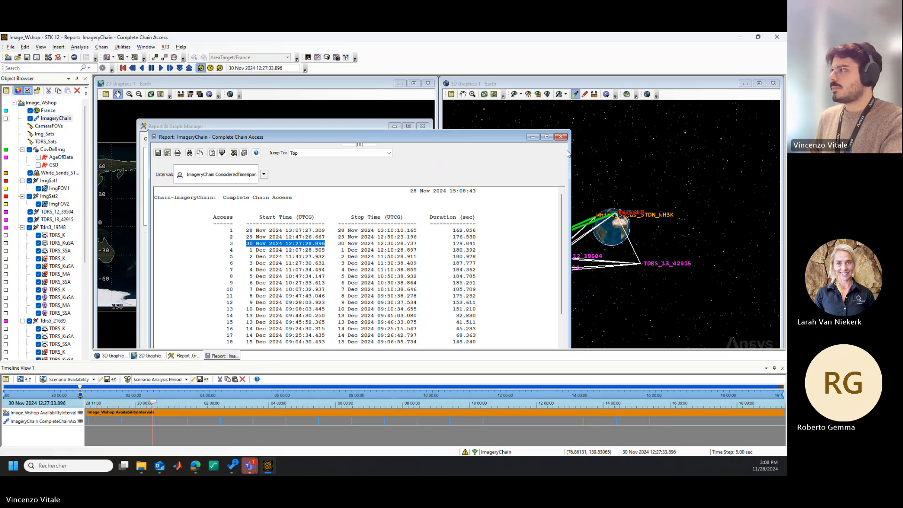
# - Close the Complete Chain Access report and the Report & Graph Manager, and rotate the 3D view to show the chain links
pyautogui.click(560, 137)
pyautogui.moveTo(547, 292); pyautogui.dragTo(573, 297)
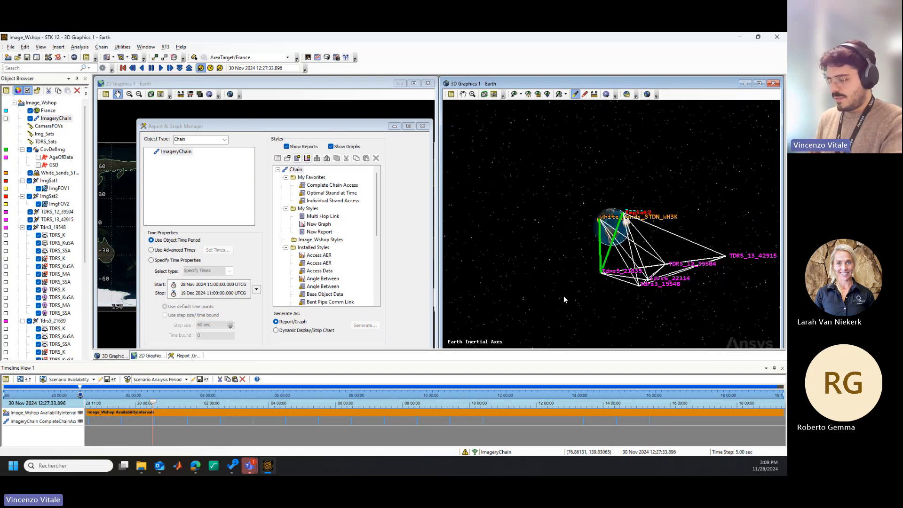
pyautogui.click(423, 126)
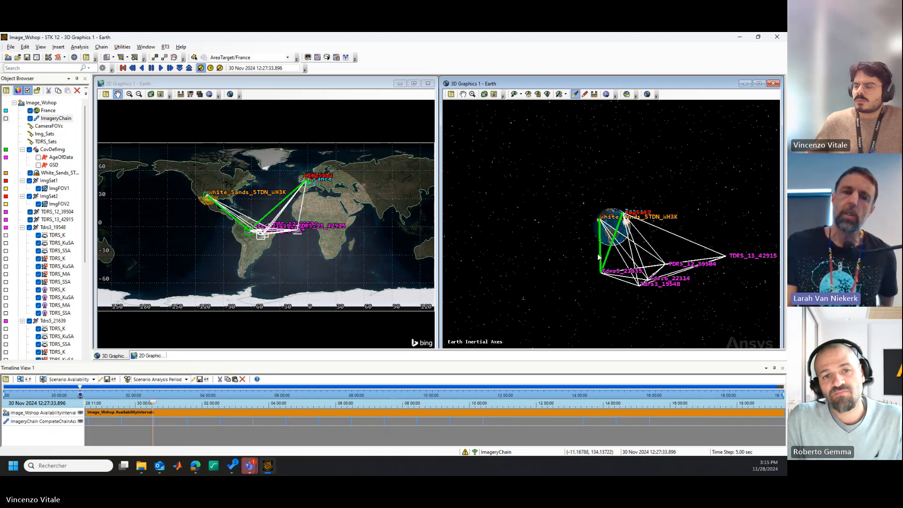
# - Zoom the 3D view to the White_Sands_STDN_WH3K facility and orbit around it to examine its chain links
pyautogui.moveTo(598, 239); pyautogui.dragTo(630, 236)
pyautogui.scroll(5, 591, 224)
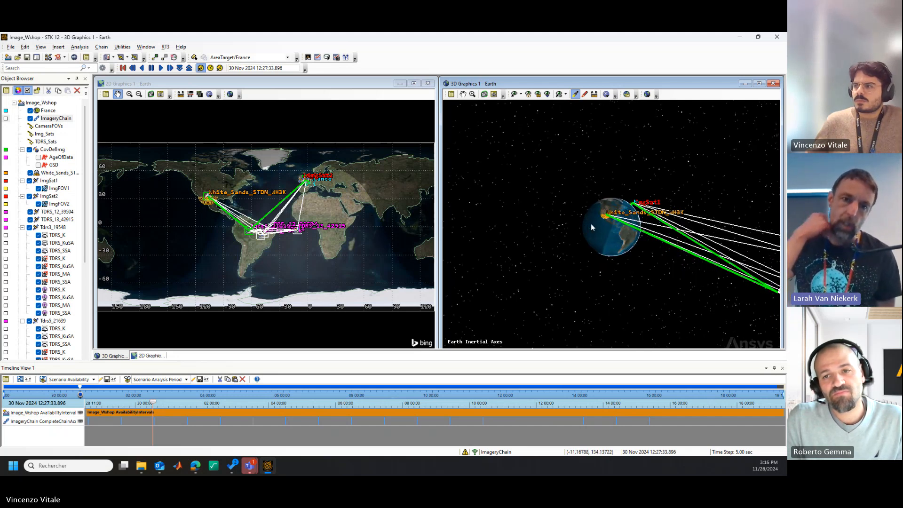
pyautogui.scroll(5, 611, 222)
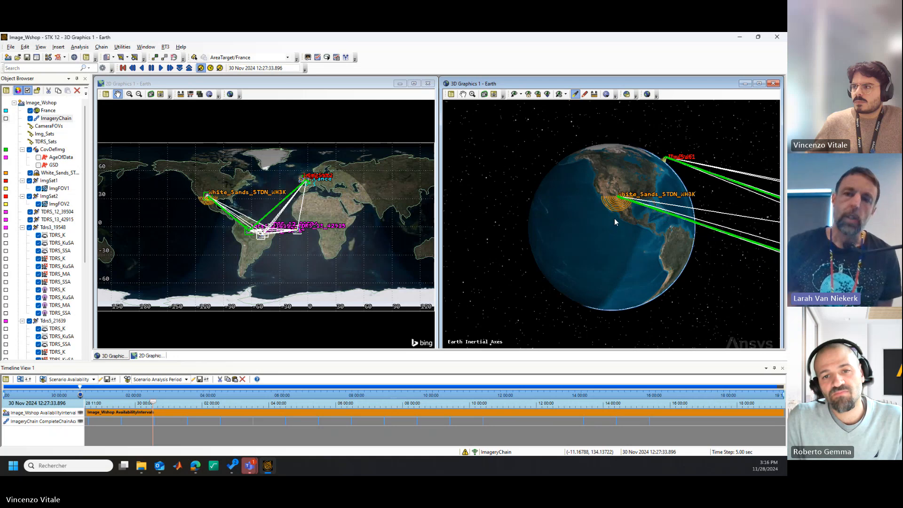
pyautogui.scroll(5, 614, 206)
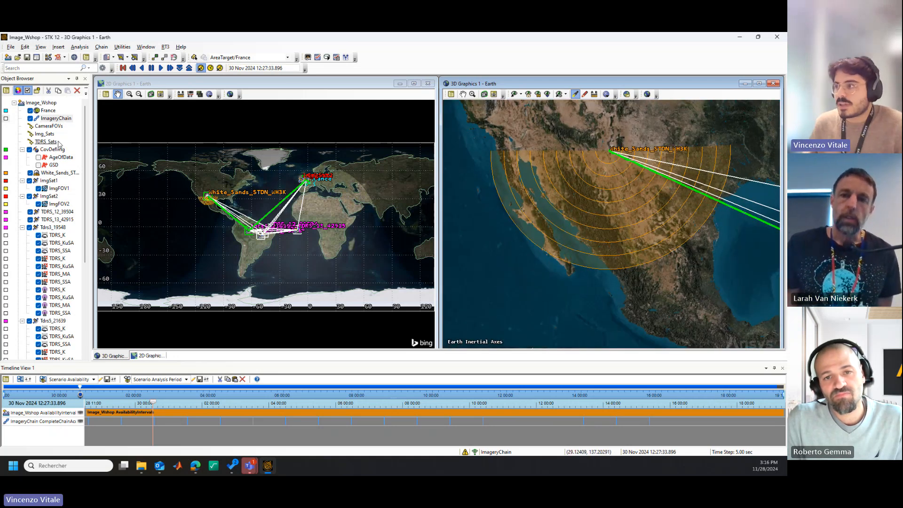
pyautogui.click(55, 173)
pyautogui.rightClick(56, 173)
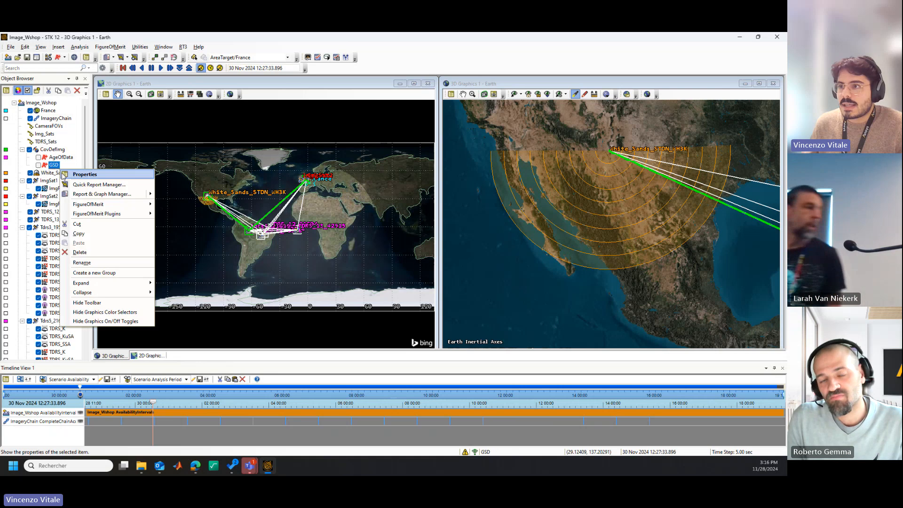
pyautogui.rightClick(56, 173)
pyautogui.click(74, 190)
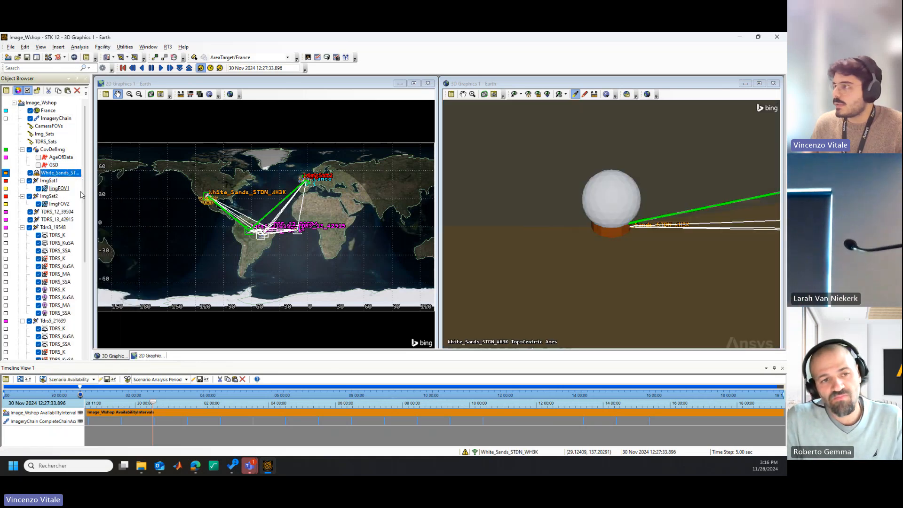
pyautogui.moveTo(619, 257); pyautogui.dragTo(540, 234)
pyautogui.scroll(-5, 545, 225)
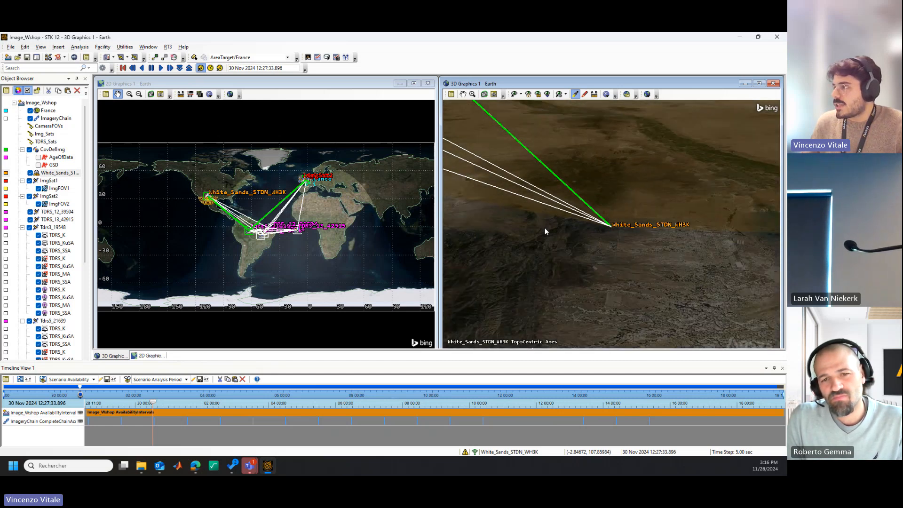
# - Examine the elevation mask contours and chain links around White_Sands_STDN_WH3K in 3D, from close to the ground out to the whole of North America
pyautogui.moveTo(545, 228); pyautogui.dragTo(574, 267)
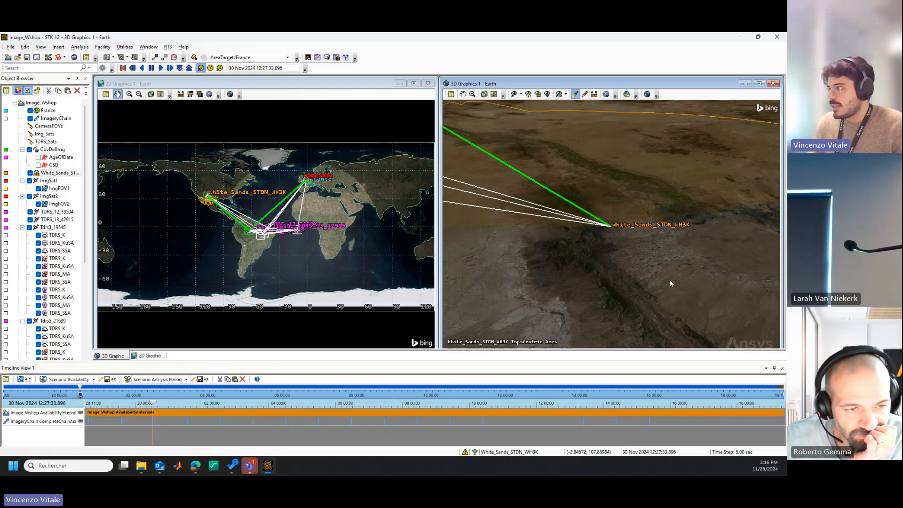
pyautogui.moveTo(609, 231); pyautogui.dragTo(565, 211)
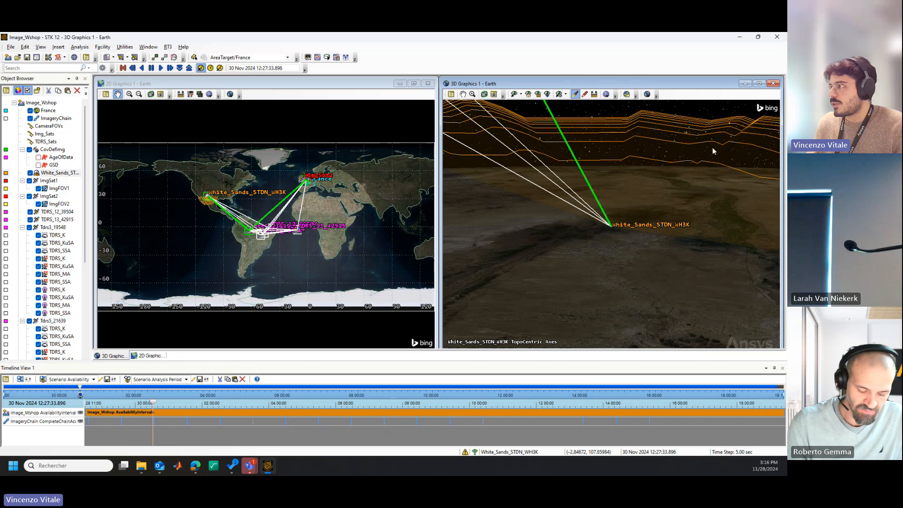
pyautogui.moveTo(645, 148); pyautogui.dragTo(607, 228)
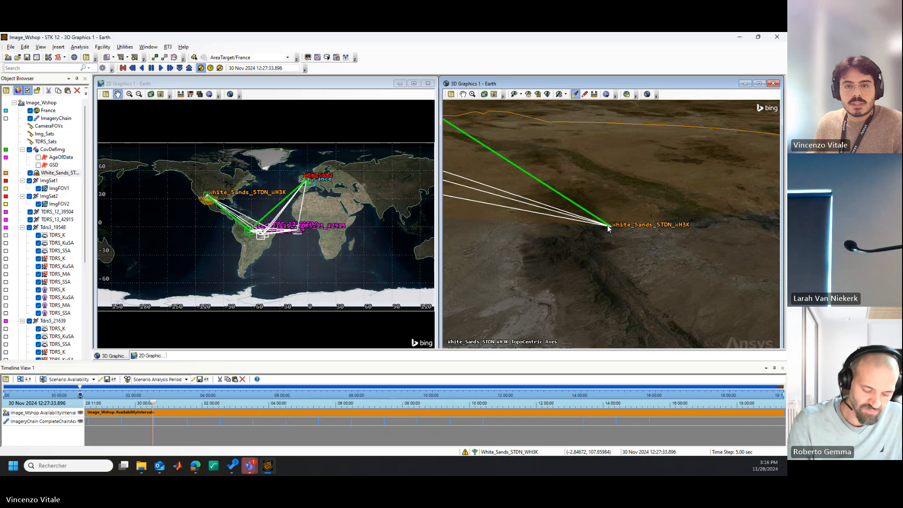
pyautogui.scroll(-5, 654, 247)
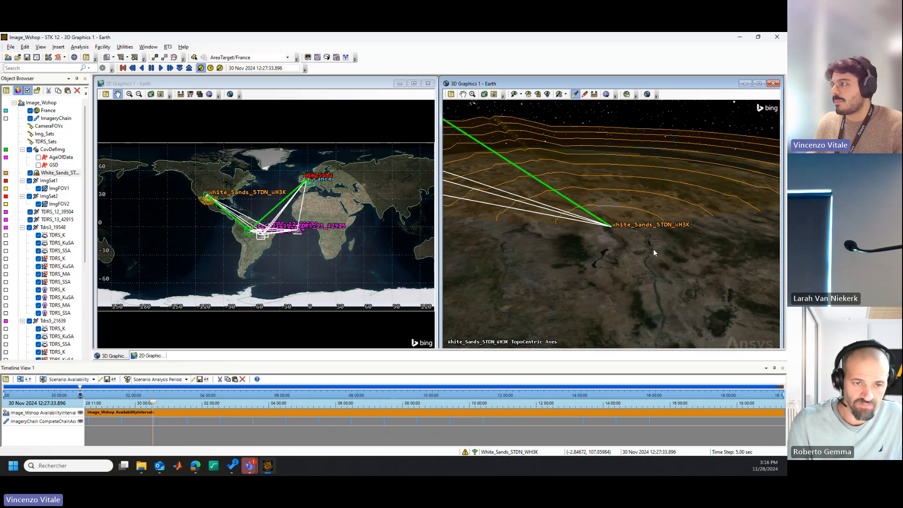
pyautogui.moveTo(654, 249); pyautogui.dragTo(705, 223)
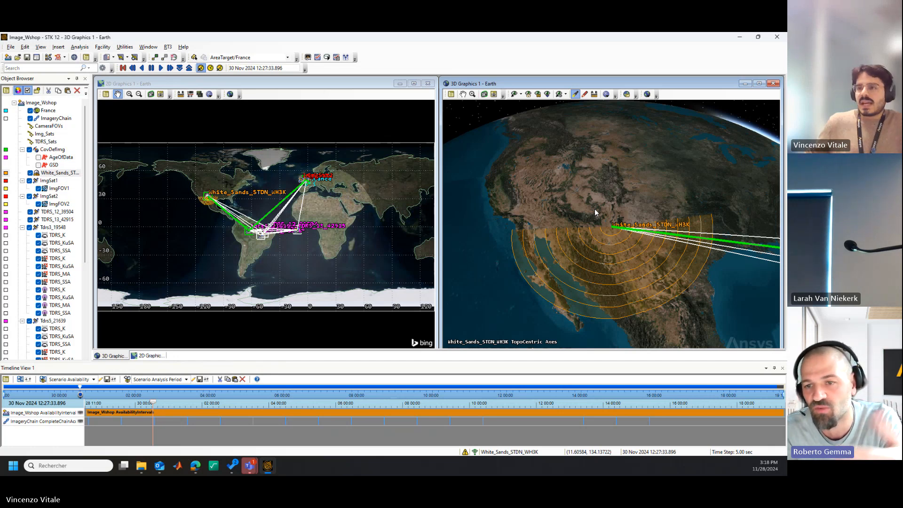
# - Add an Elevation Angle constraint to the active constraints of the White_Sands_STDN_WH3K facility
pyautogui.click(57, 174)
pyautogui.doubleClick(58, 174)
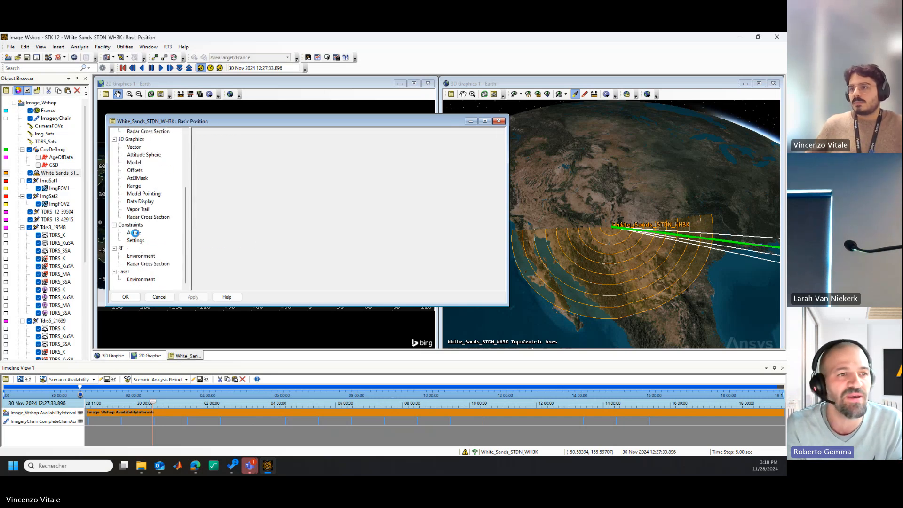
pyautogui.click(134, 233)
pyautogui.click(202, 155)
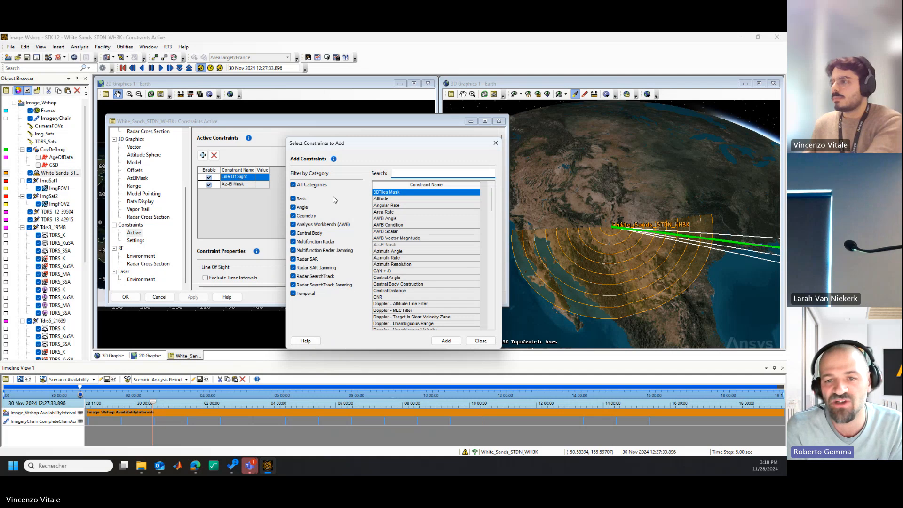
pyautogui.scroll(-1, 401, 249)
pyautogui.scroll(-3, 425, 280)
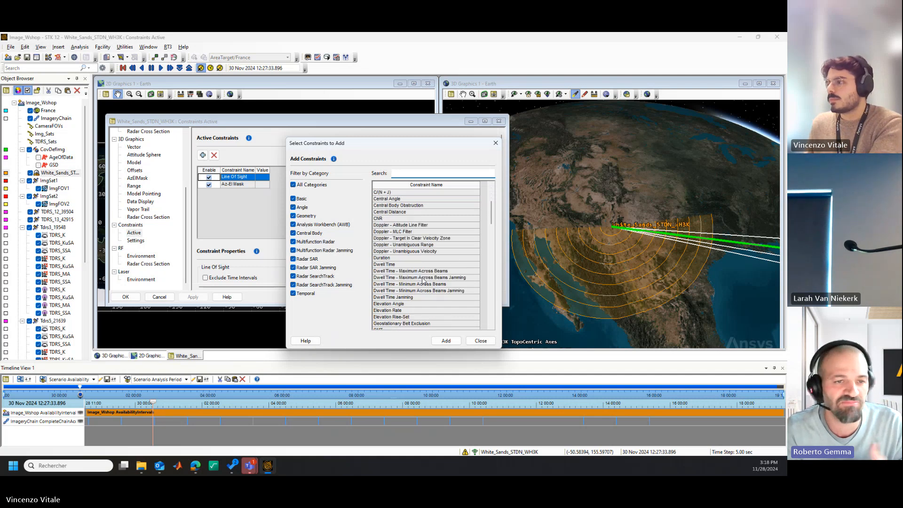
pyautogui.click(399, 304)
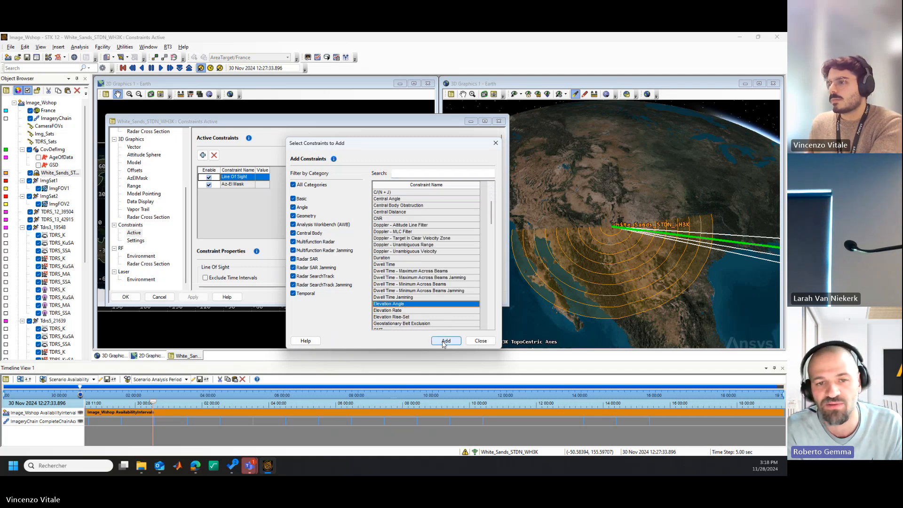
pyautogui.click(446, 340)
pyautogui.click(481, 340)
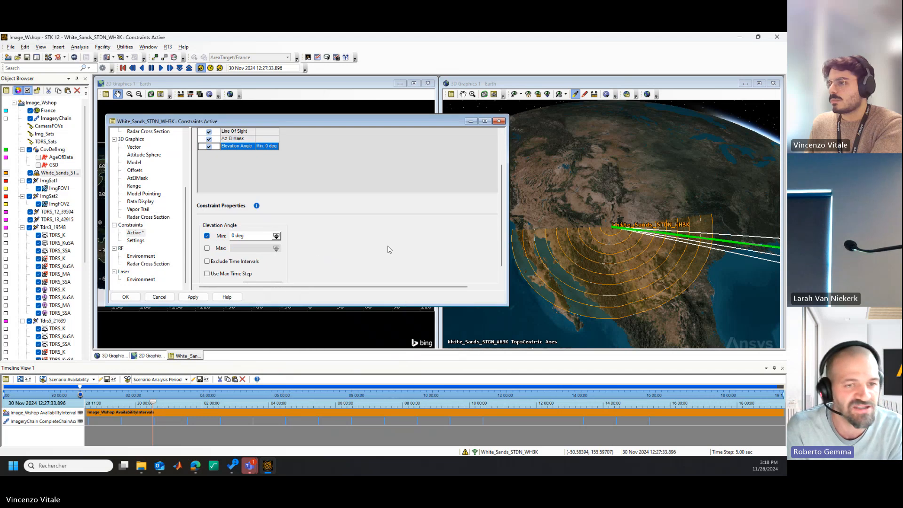
# - Enable the maximum limit of the Elevation Angle constraint, set the range from 10 deg to 50 deg, and apply it
pyautogui.click(208, 249)
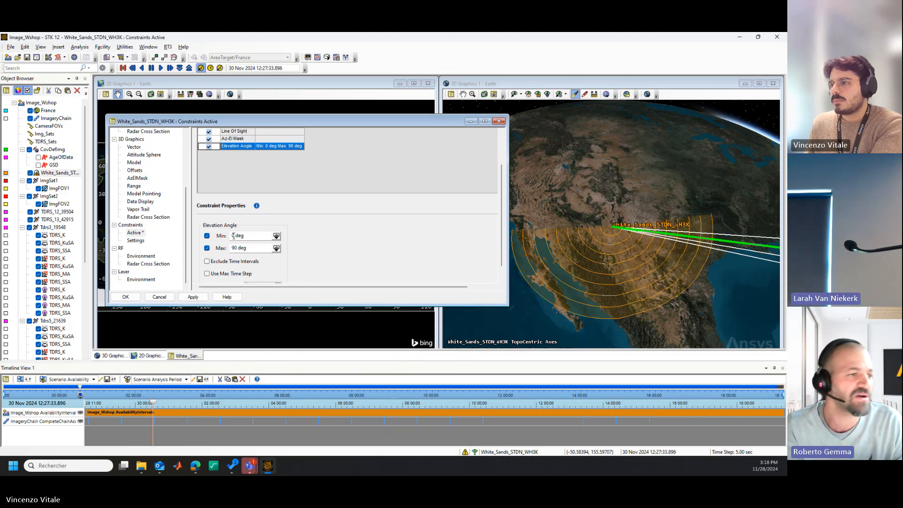
pyautogui.click(232, 238)
pyautogui.write('10')
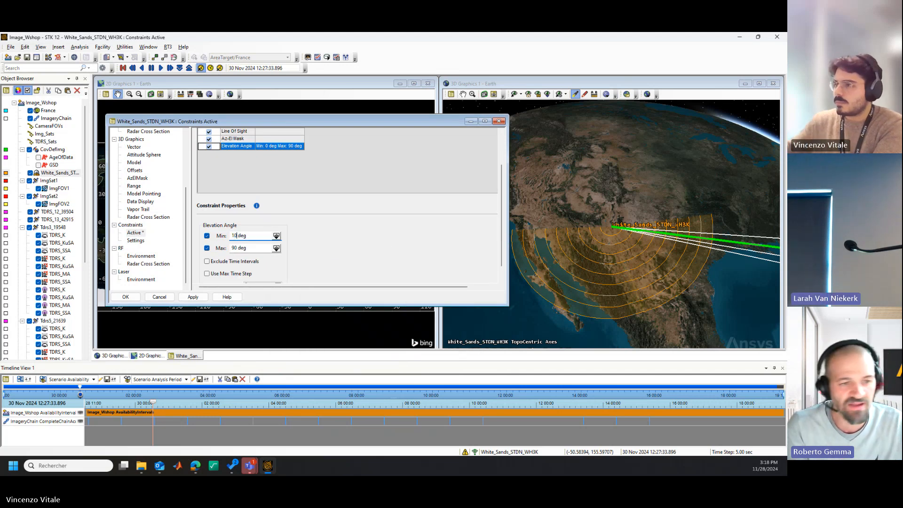
pyautogui.click(232, 247)
pyautogui.write('5')
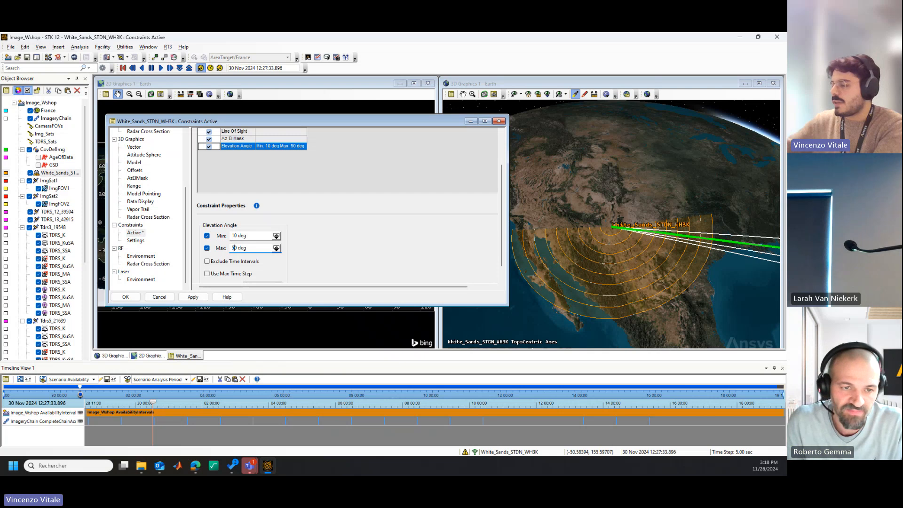
pyautogui.click(191, 297)
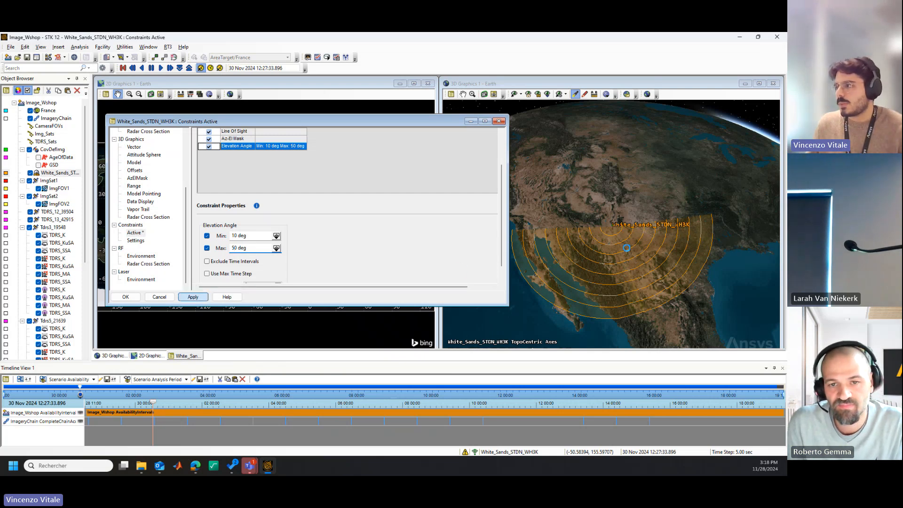
# - Review the White_Sands_STDN_WH3K active constraints and disable the Elevation Angle constraint
pyautogui.scroll(2, 347, 281)
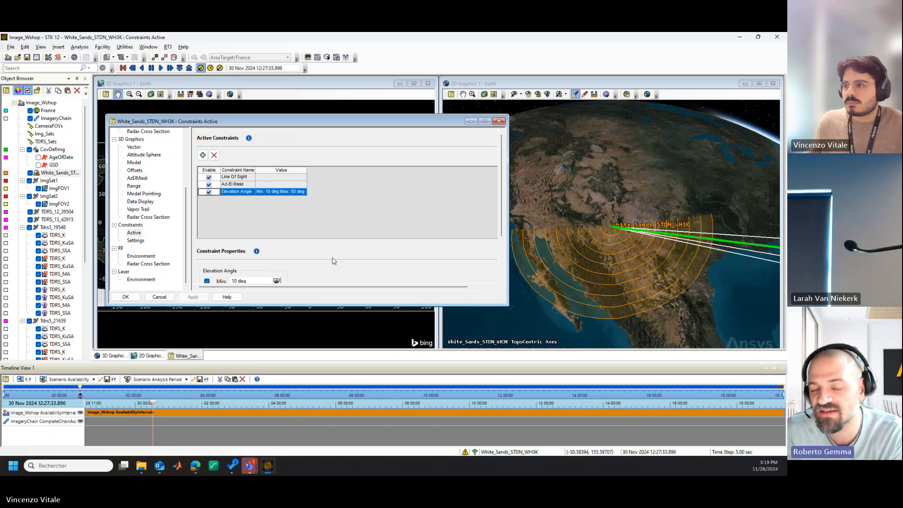
pyautogui.scroll(-2, 333, 260)
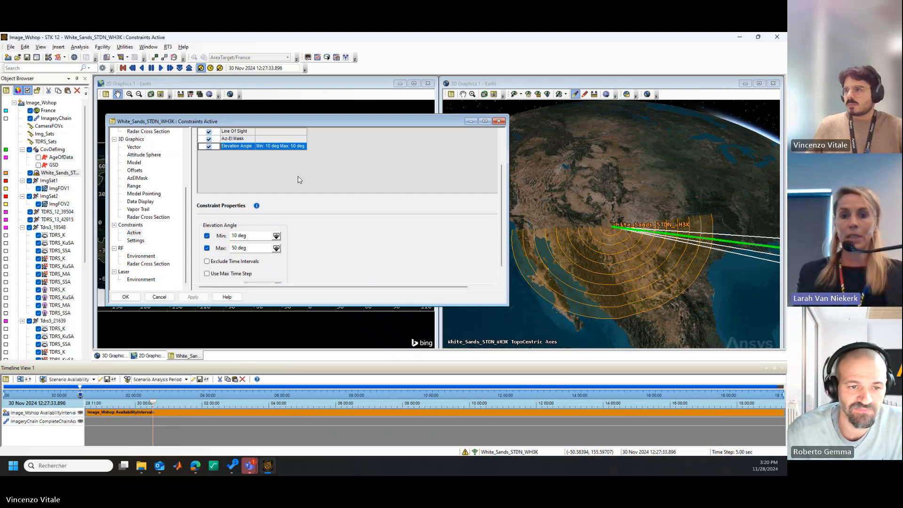
pyautogui.click(208, 146)
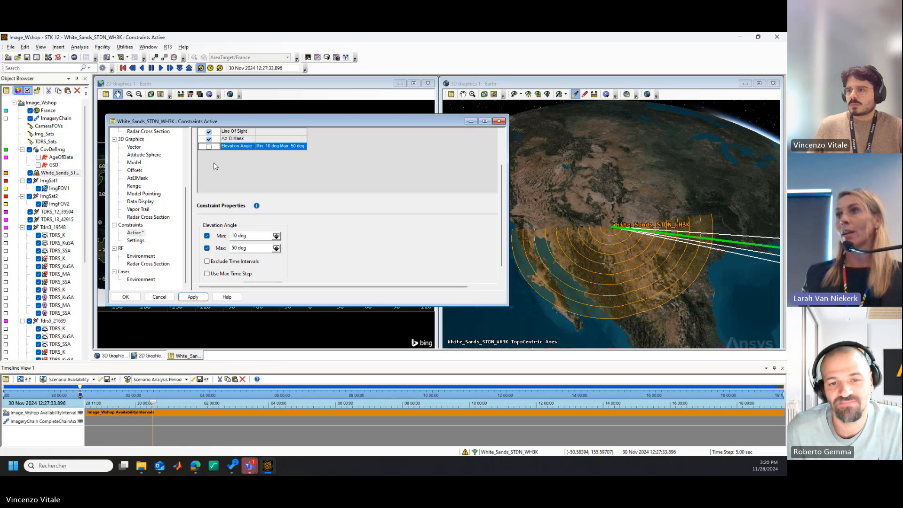